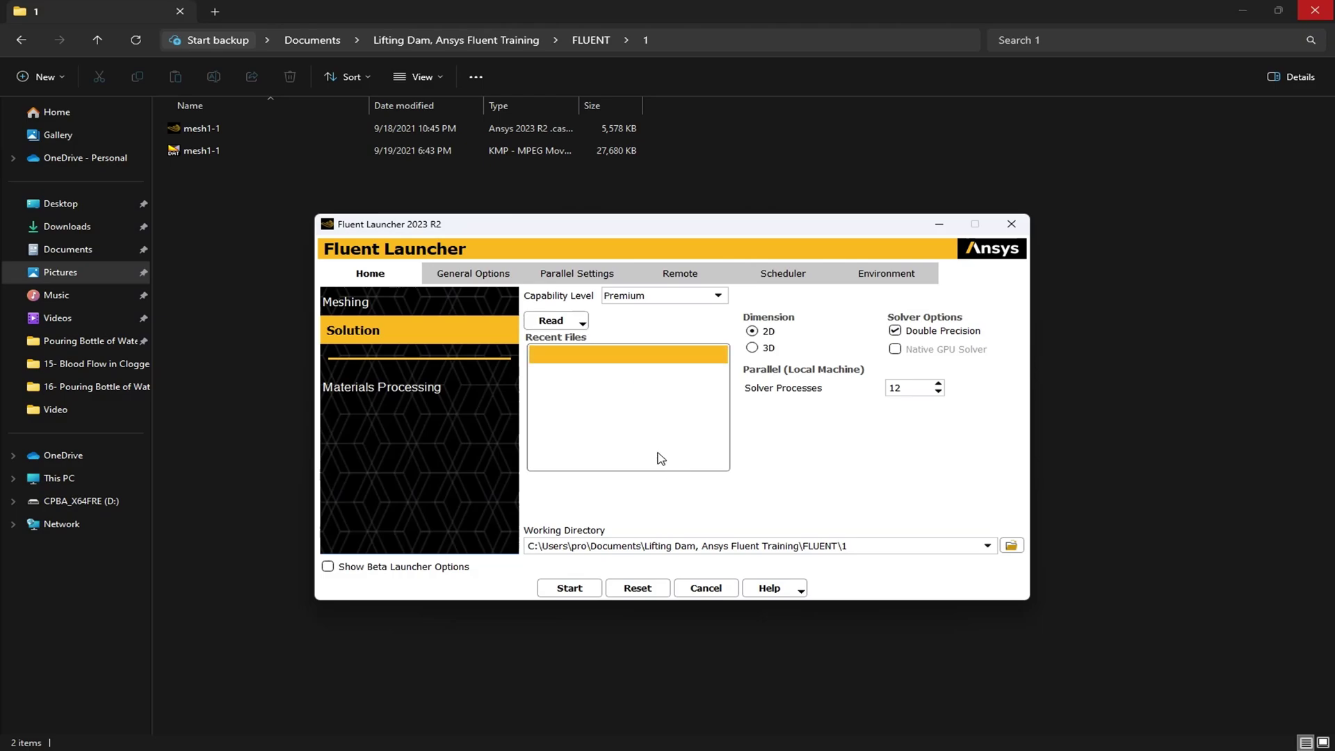
# - Load the mesh1-1 case file in Fluent Launcher and start the 2D double-precision solution session
pyautogui.click(582, 323)
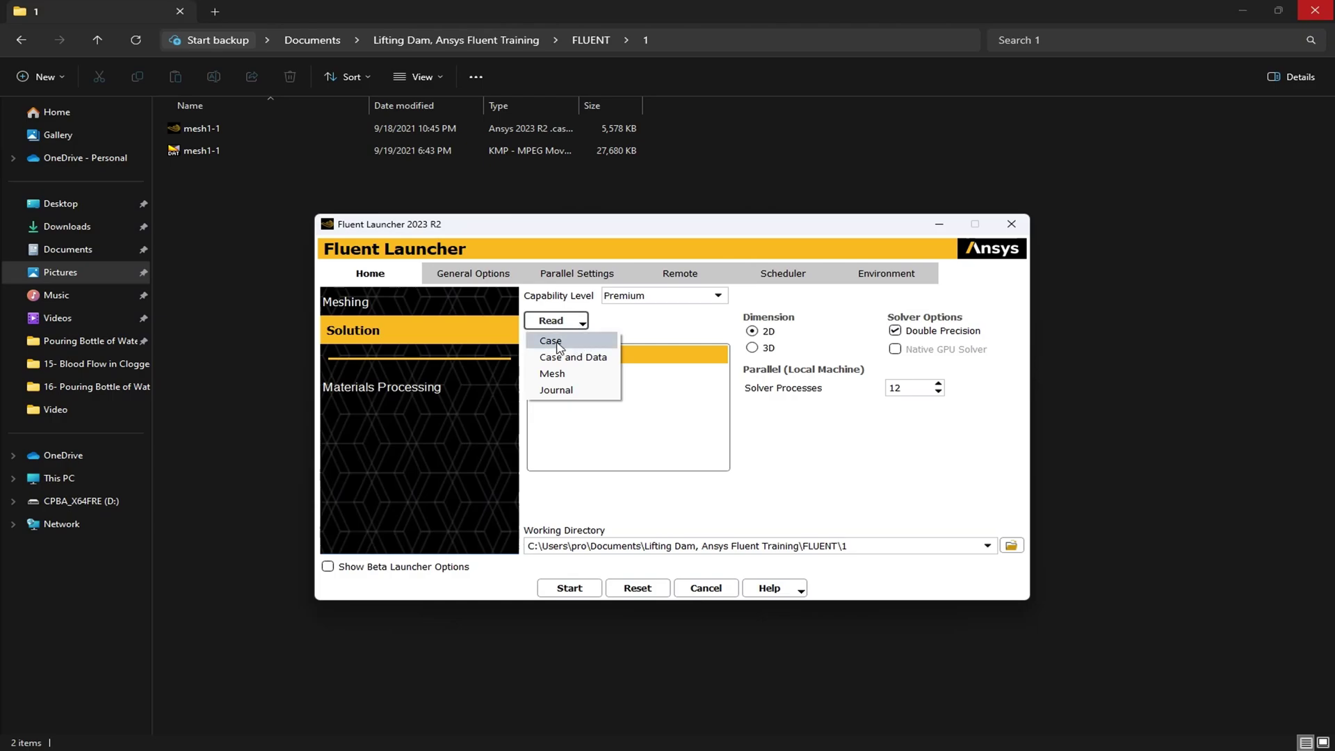
pyautogui.click(557, 342)
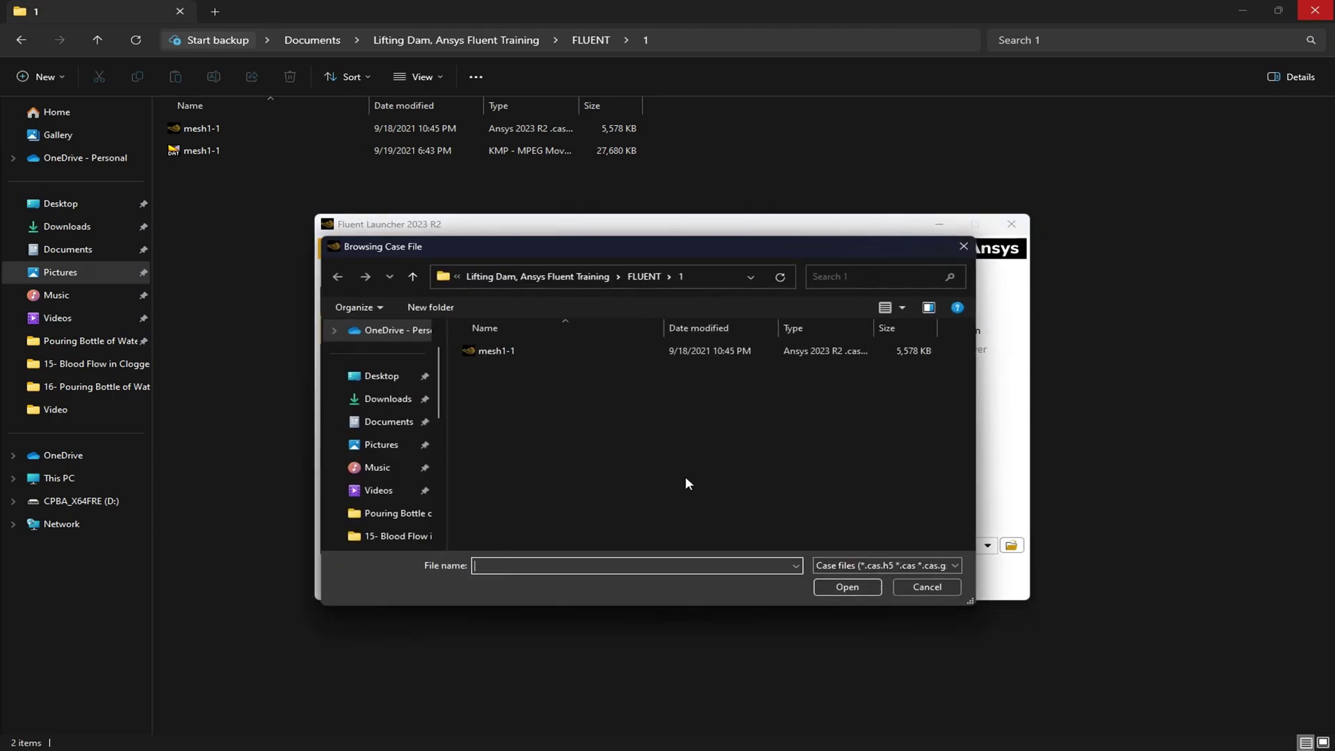
pyautogui.click(467, 349)
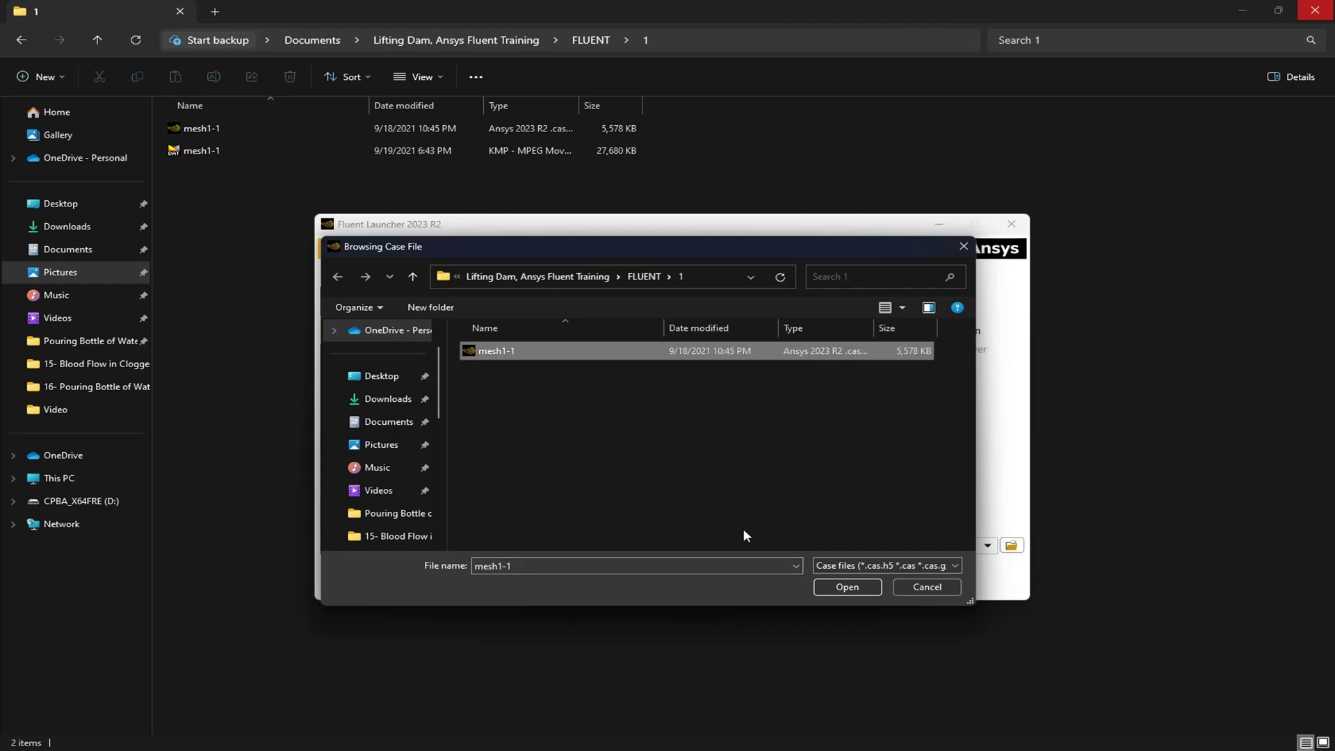
pyautogui.click(855, 591)
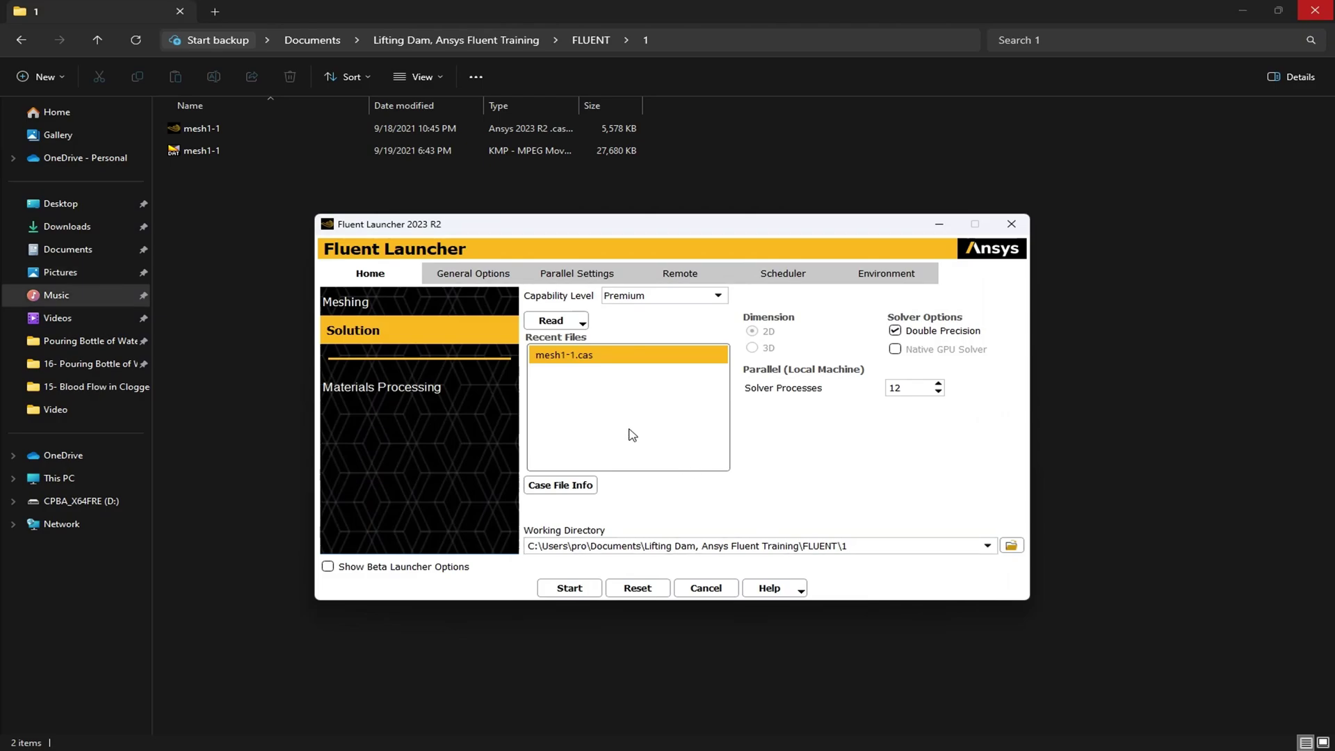
pyautogui.click(550, 356)
pyautogui.click(570, 590)
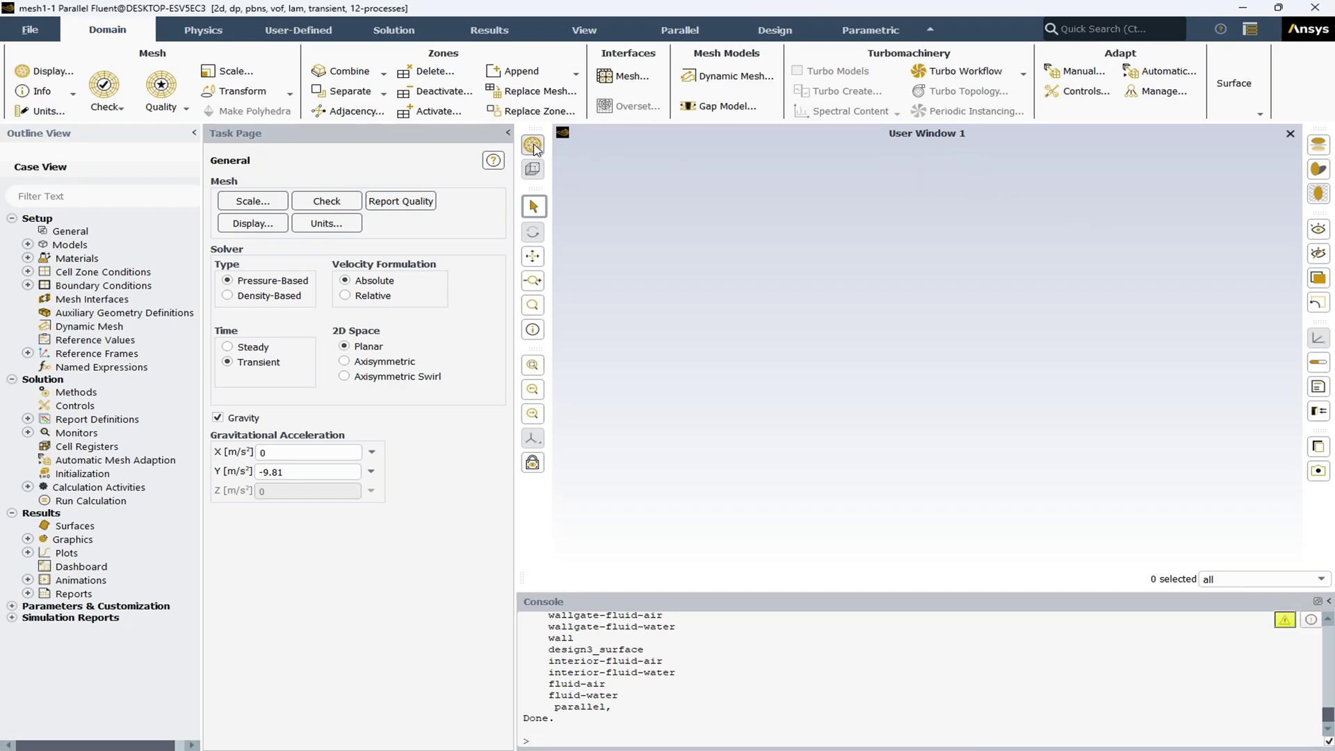
# - Display the mesh with the preselected surfaces and examine the cells around the gate and the inlet
pyautogui.click(534, 146)
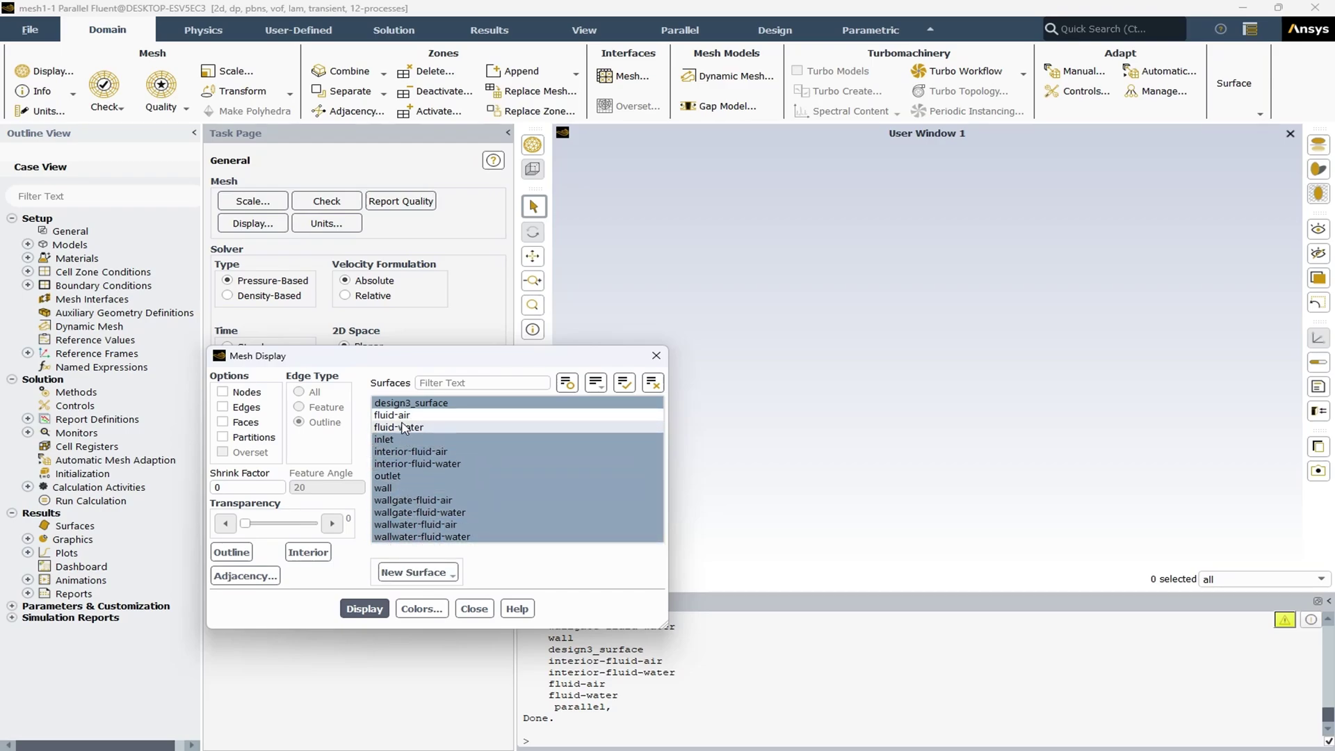
pyautogui.click(364, 608)
pyautogui.moveTo(511, 365); pyautogui.dragTo(351, 356)
pyautogui.scroll(5, 895, 361)
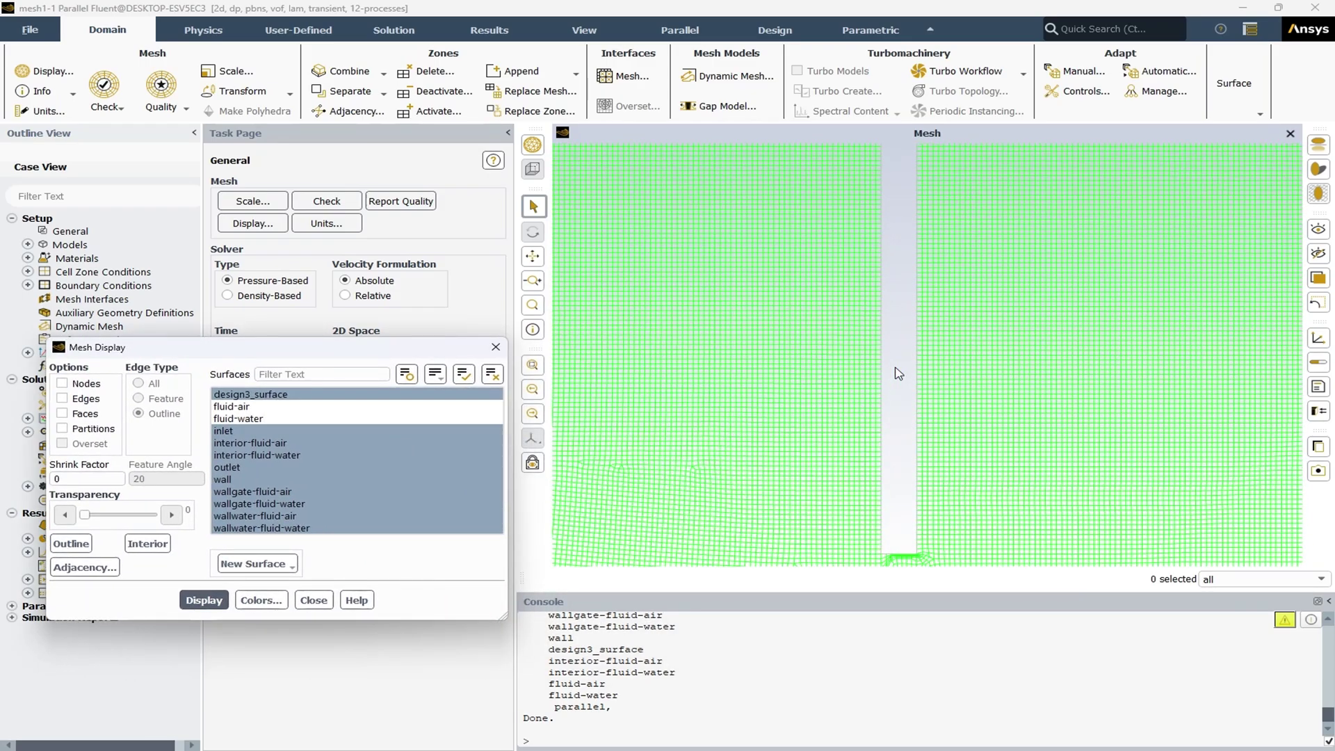
pyautogui.scroll(-5, 899, 373)
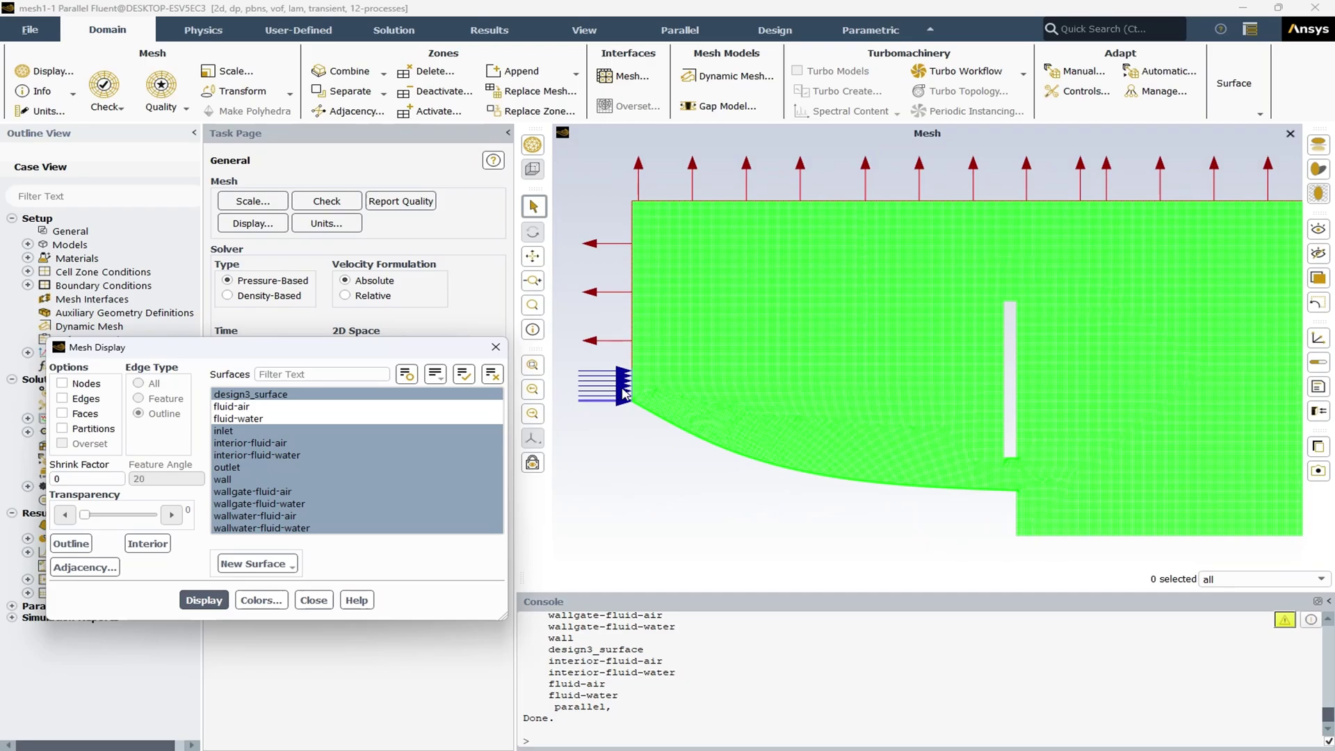
pyautogui.scroll(3, 624, 393)
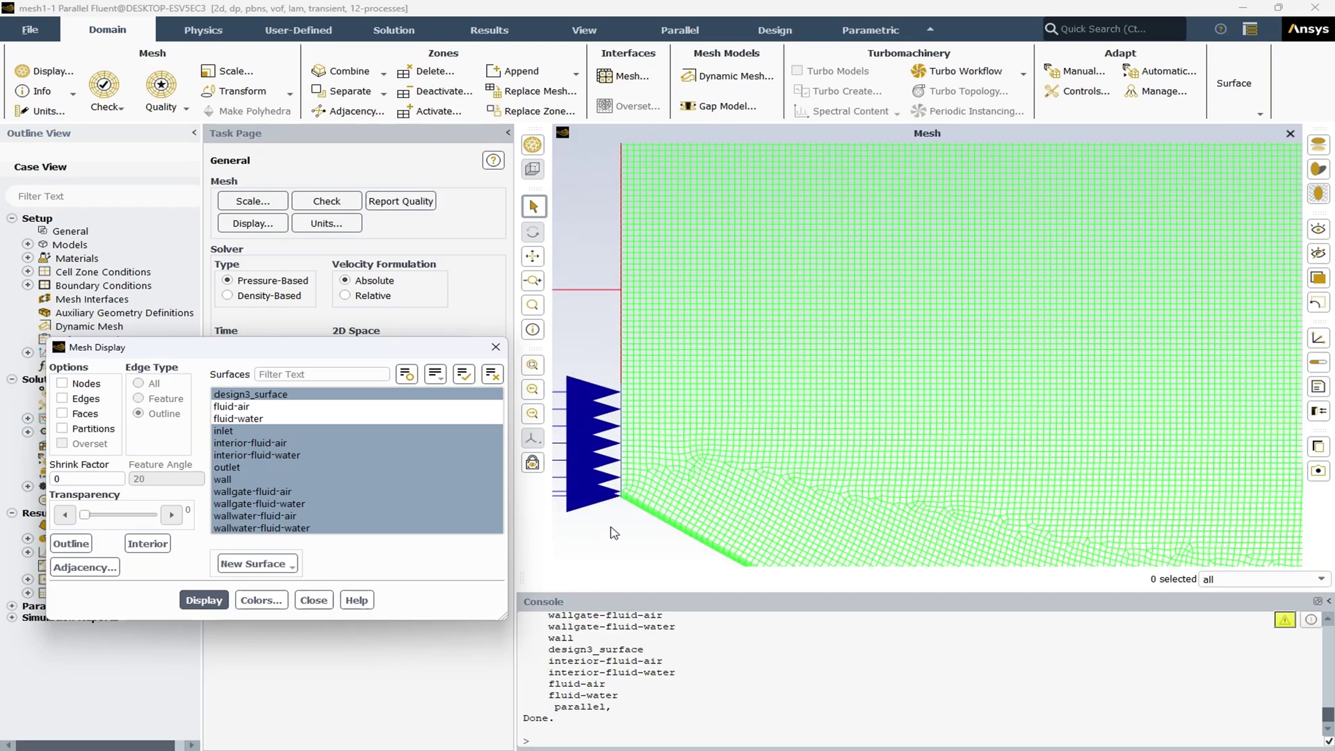
pyautogui.scroll(-3, 648, 444)
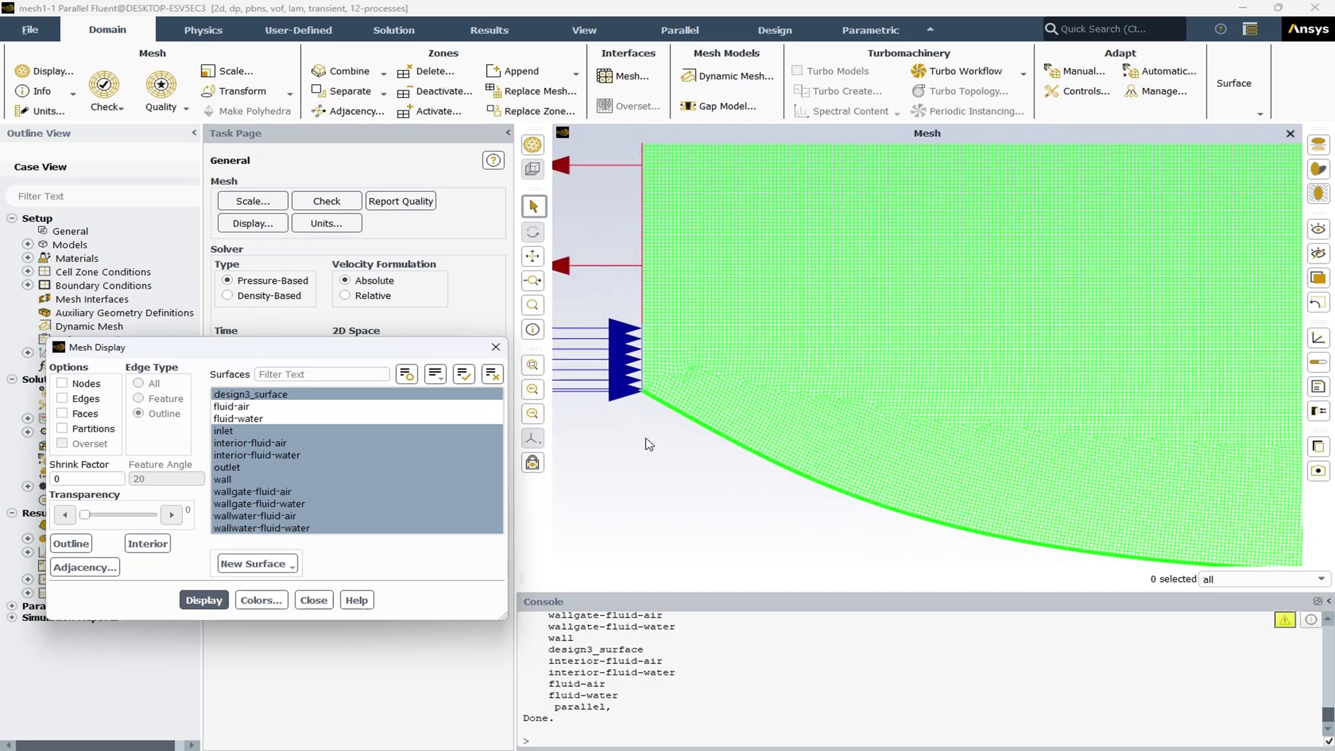
pyautogui.scroll(-4, 649, 444)
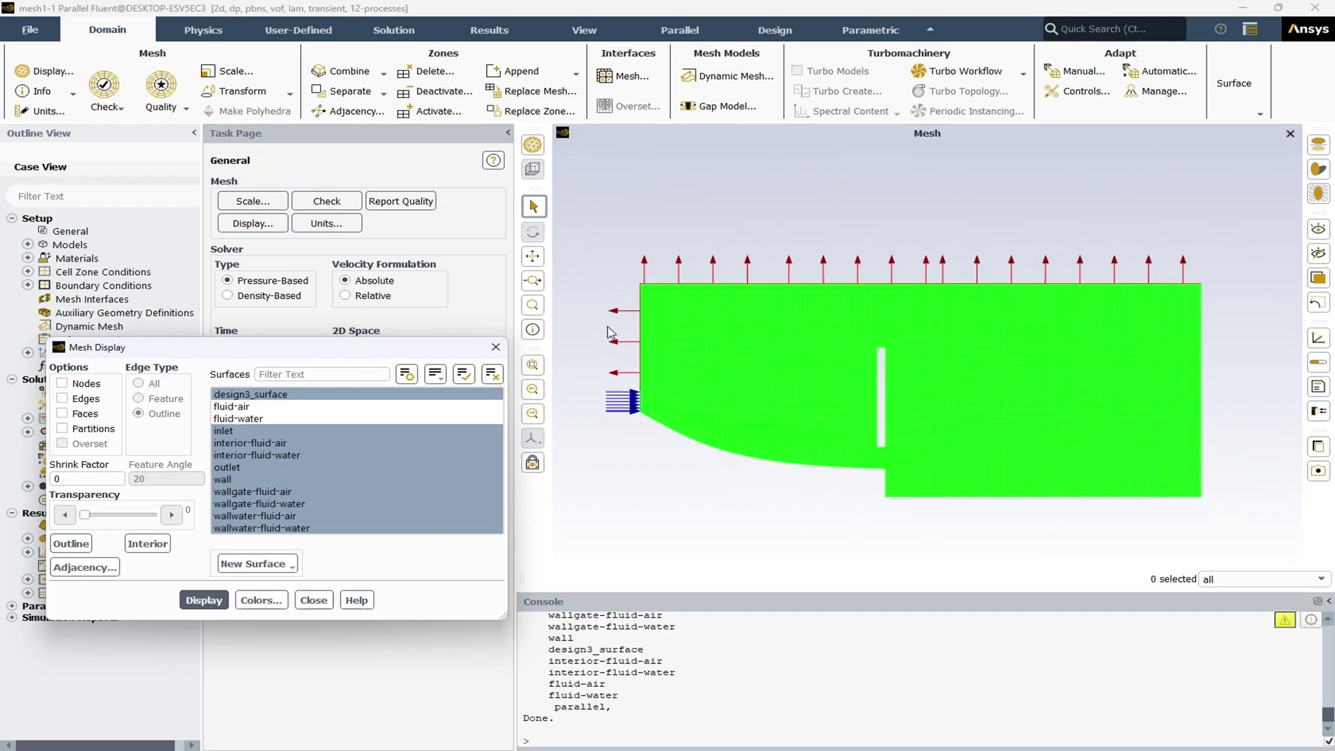
pyautogui.scroll(-1, 610, 332)
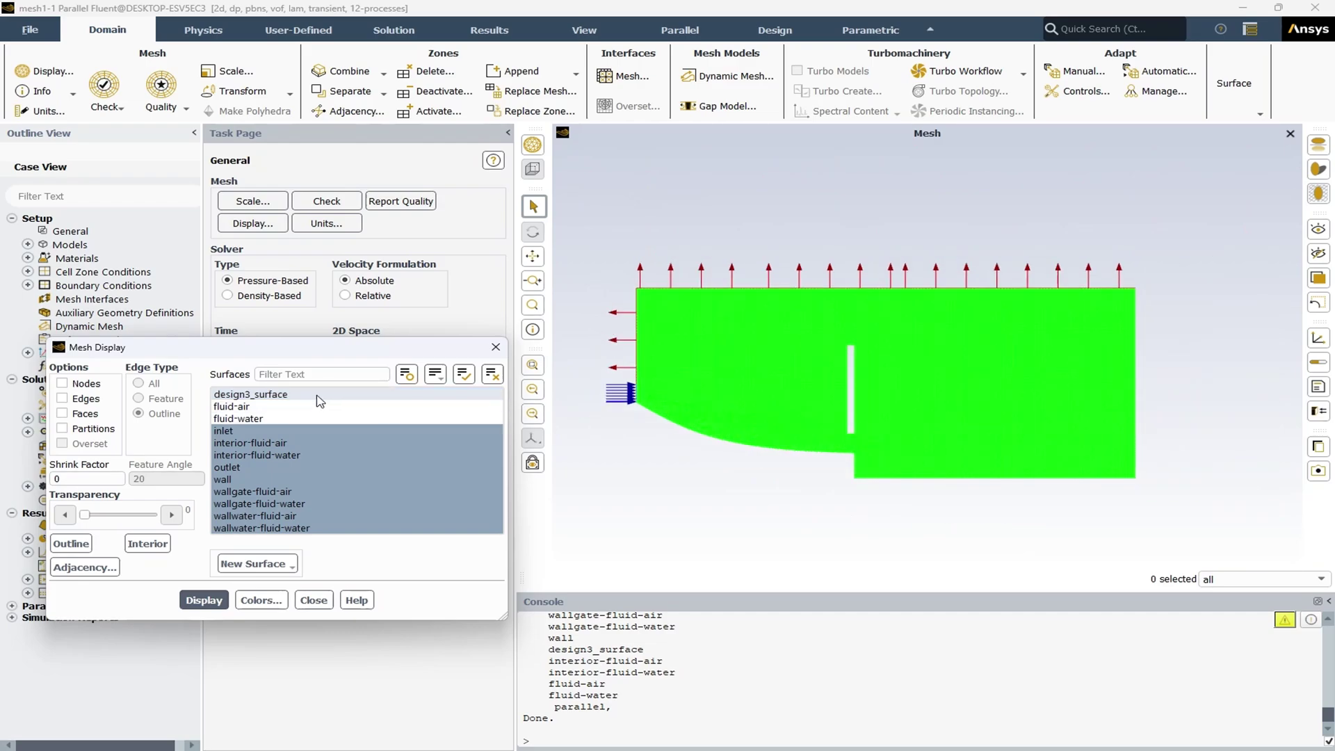
# - Redraw the mesh without design3_surface and without the inlet to identify each boundary
pyautogui.click(250, 394)
pyautogui.click(221, 598)
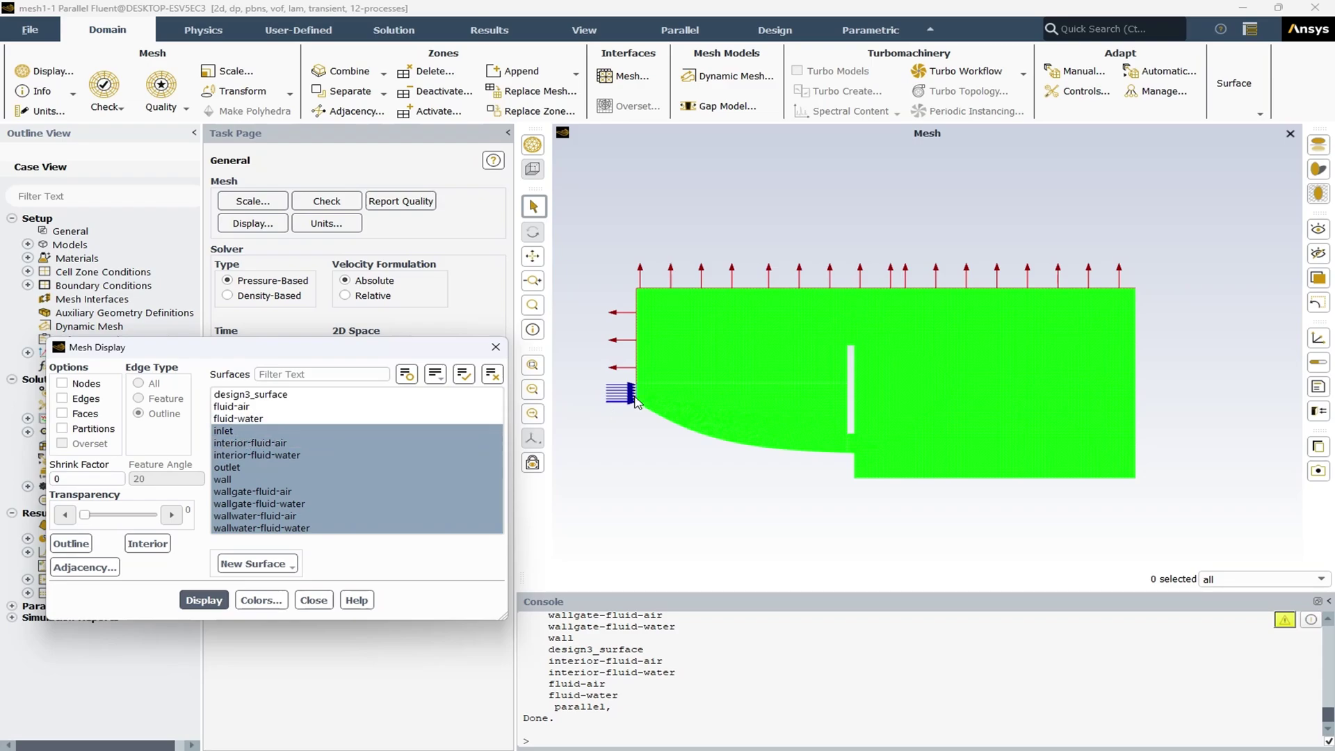
pyautogui.keyDown('ctrl'); pyautogui.click(230, 431); pyautogui.keyUp('ctrl')
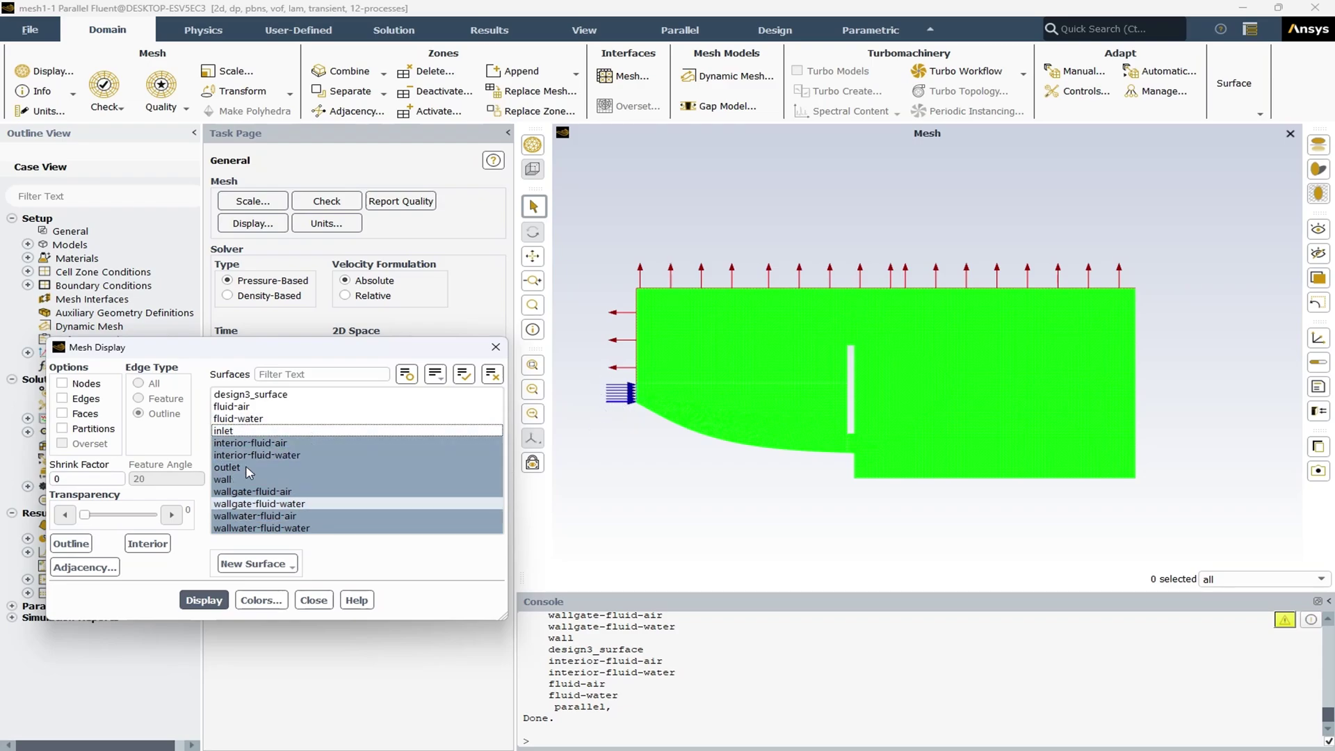
pyautogui.click(203, 600)
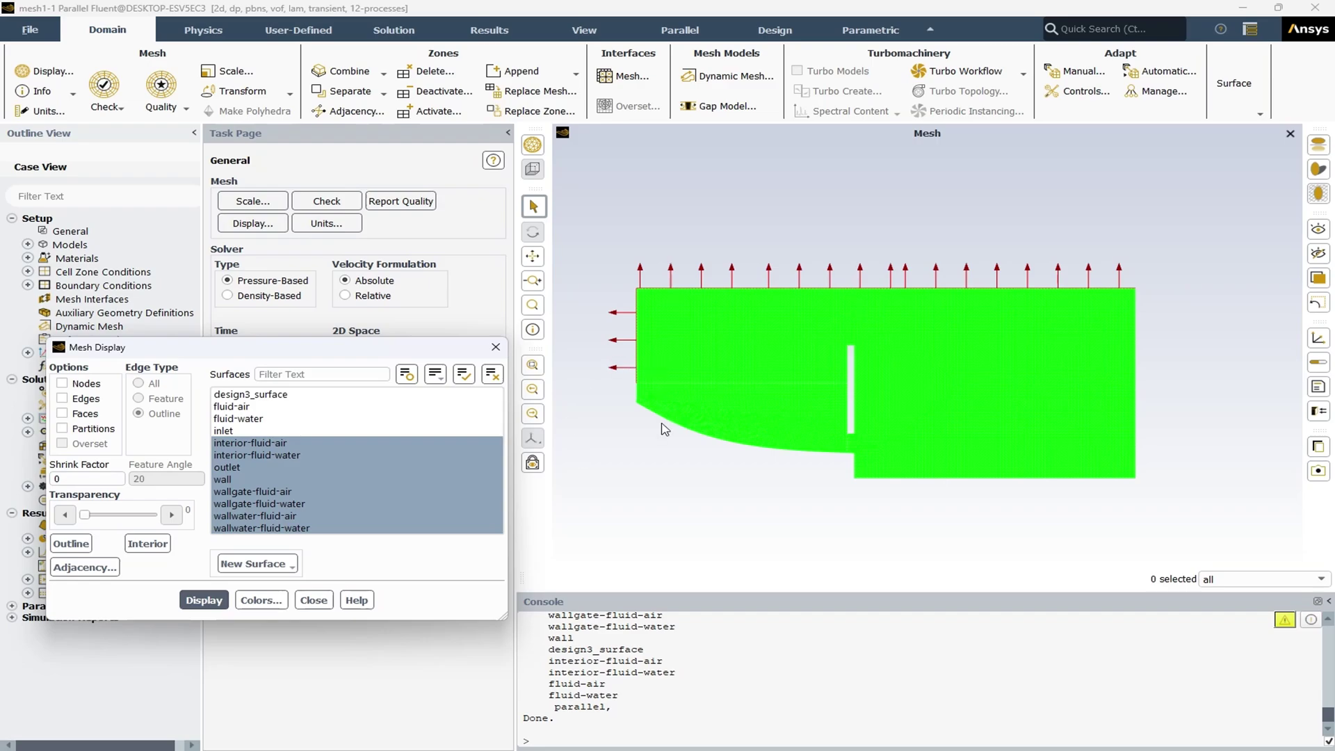
# - Remove interior-fluid-air and interior-fluid-water from the displayed surfaces, redrawing the mesh to identify each zone
pyautogui.keyDown('ctrl'); pyautogui.click(379, 467); pyautogui.keyUp('ctrl')
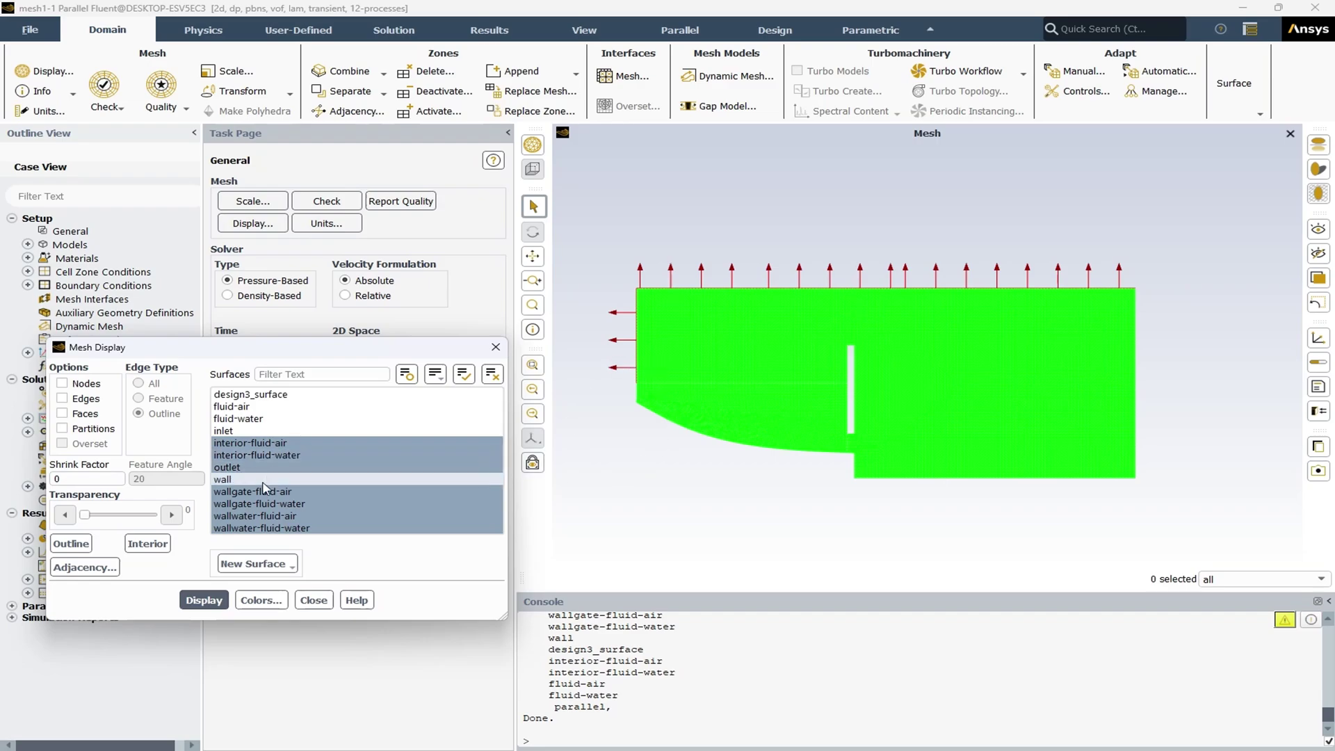
pyautogui.click(277, 443)
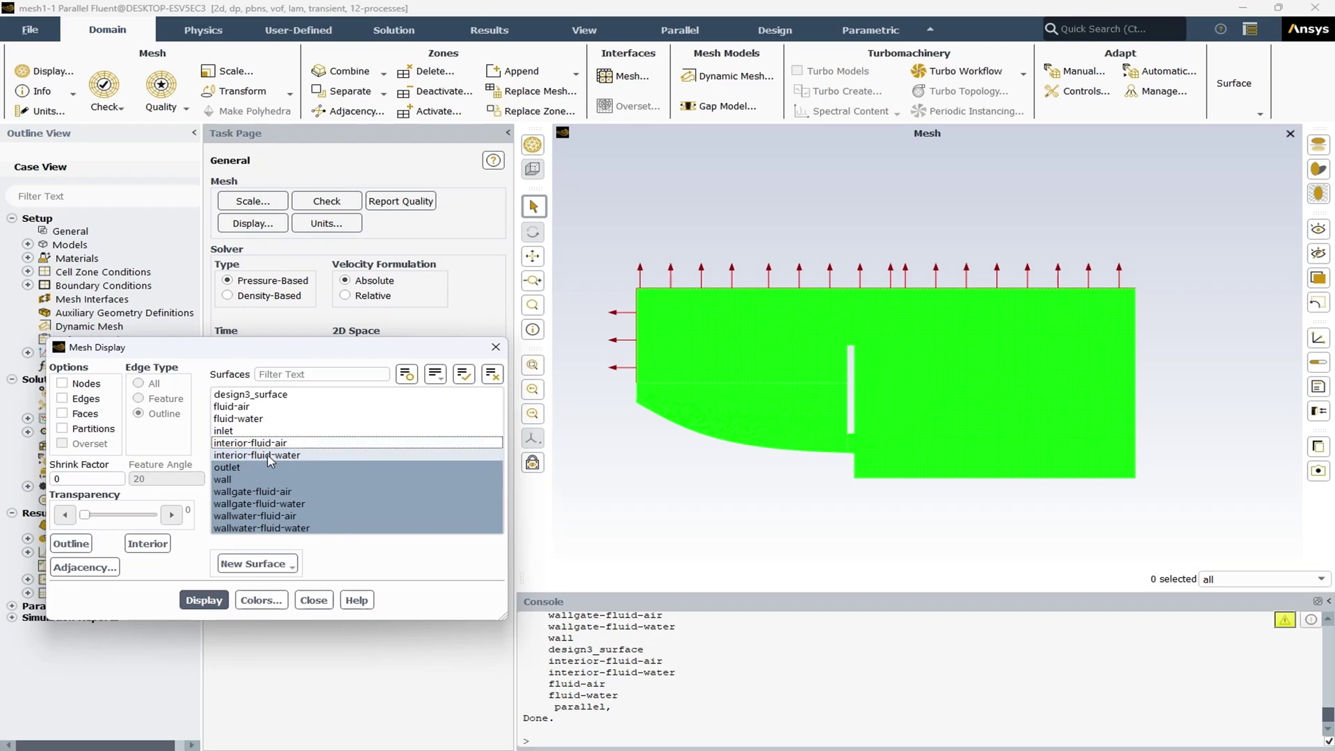
pyautogui.click(271, 456)
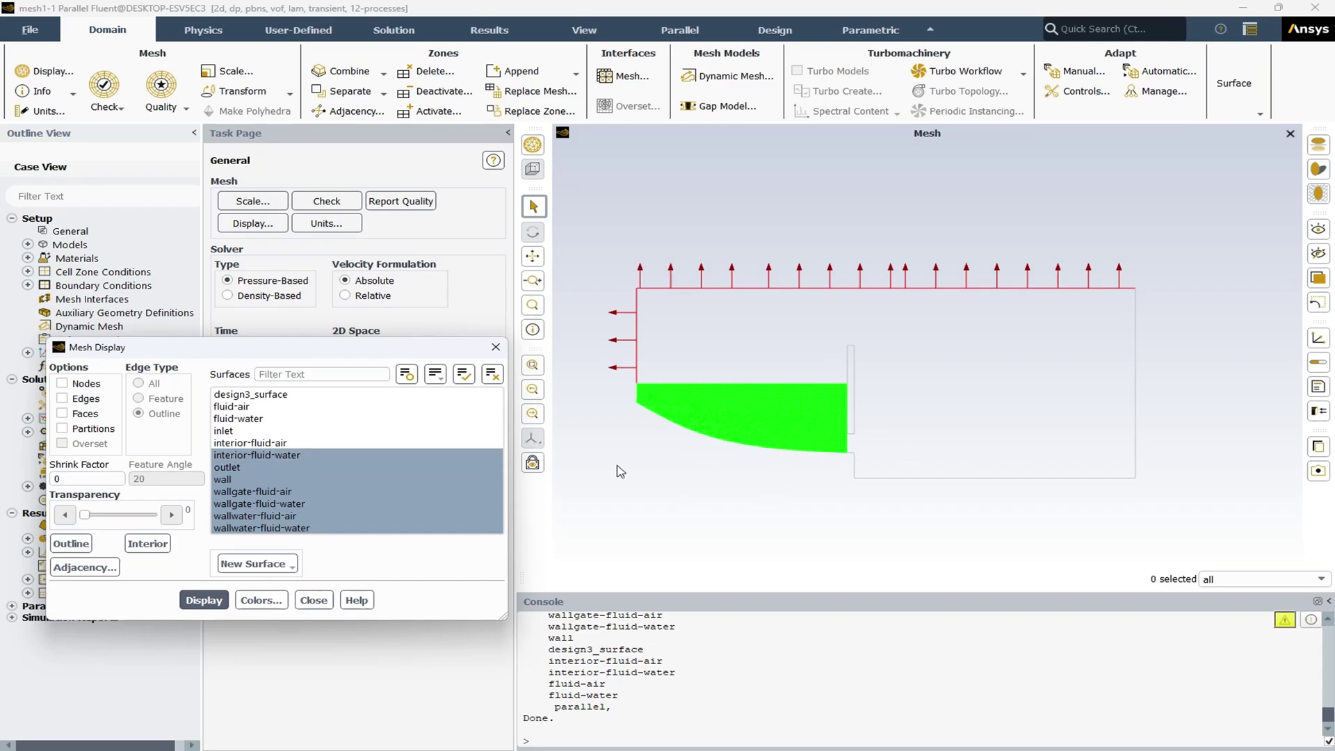
pyautogui.click(260, 456)
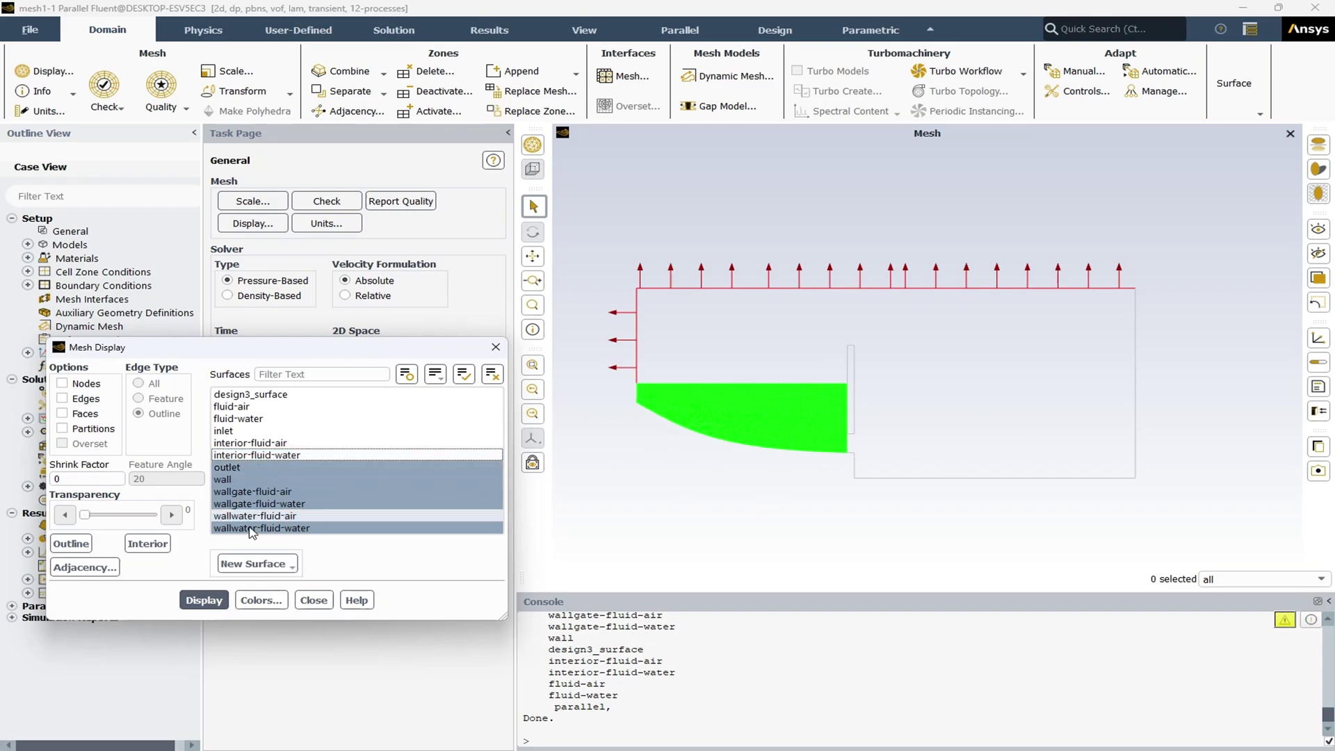
pyautogui.click(203, 600)
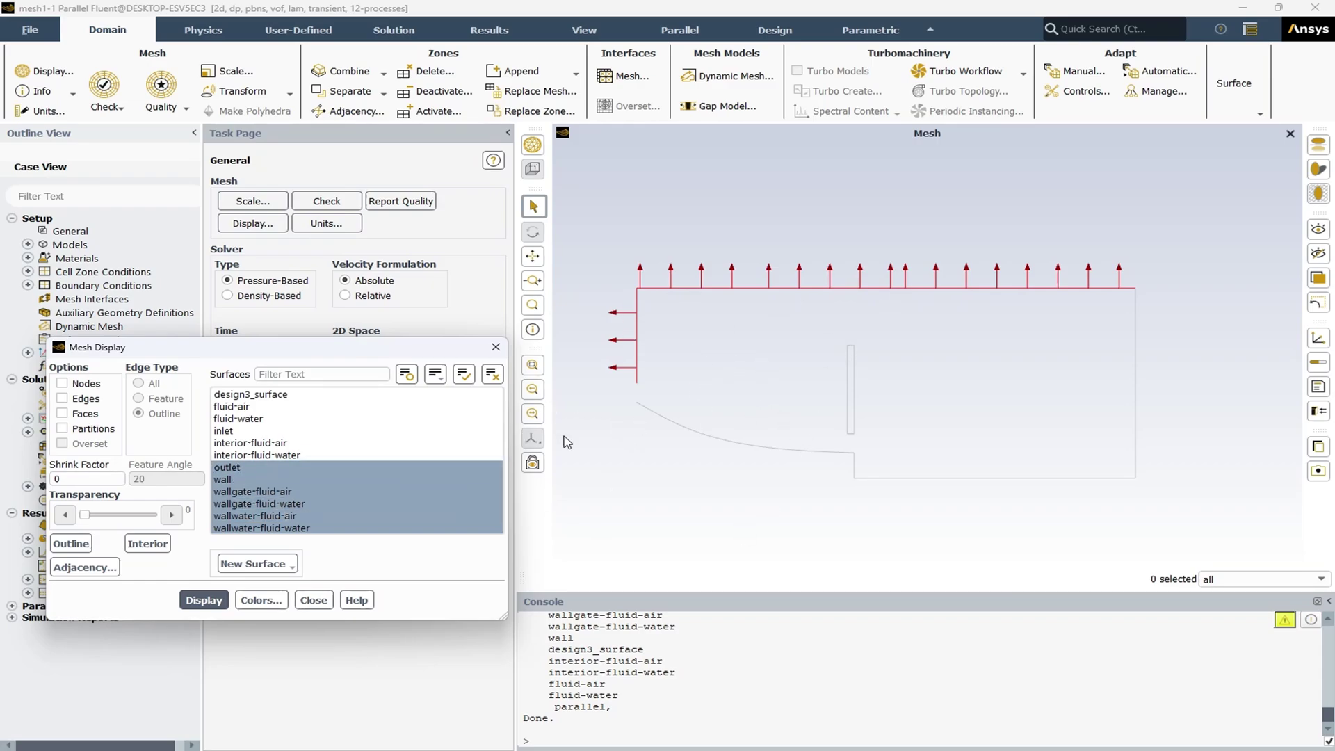
# - Take the outlet and then the wall surface out of the mesh display, redrawing after each removal
pyautogui.click(322, 467)
pyautogui.click(204, 600)
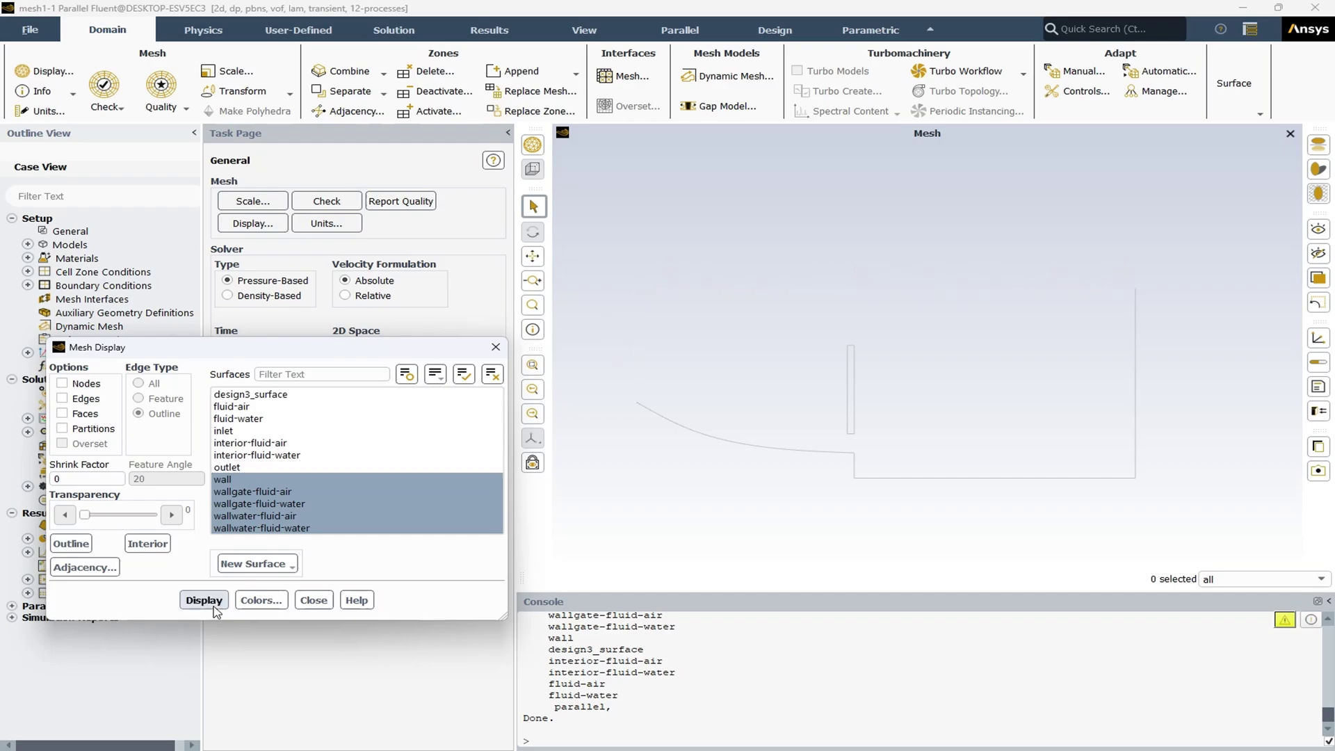
pyautogui.click(285, 480)
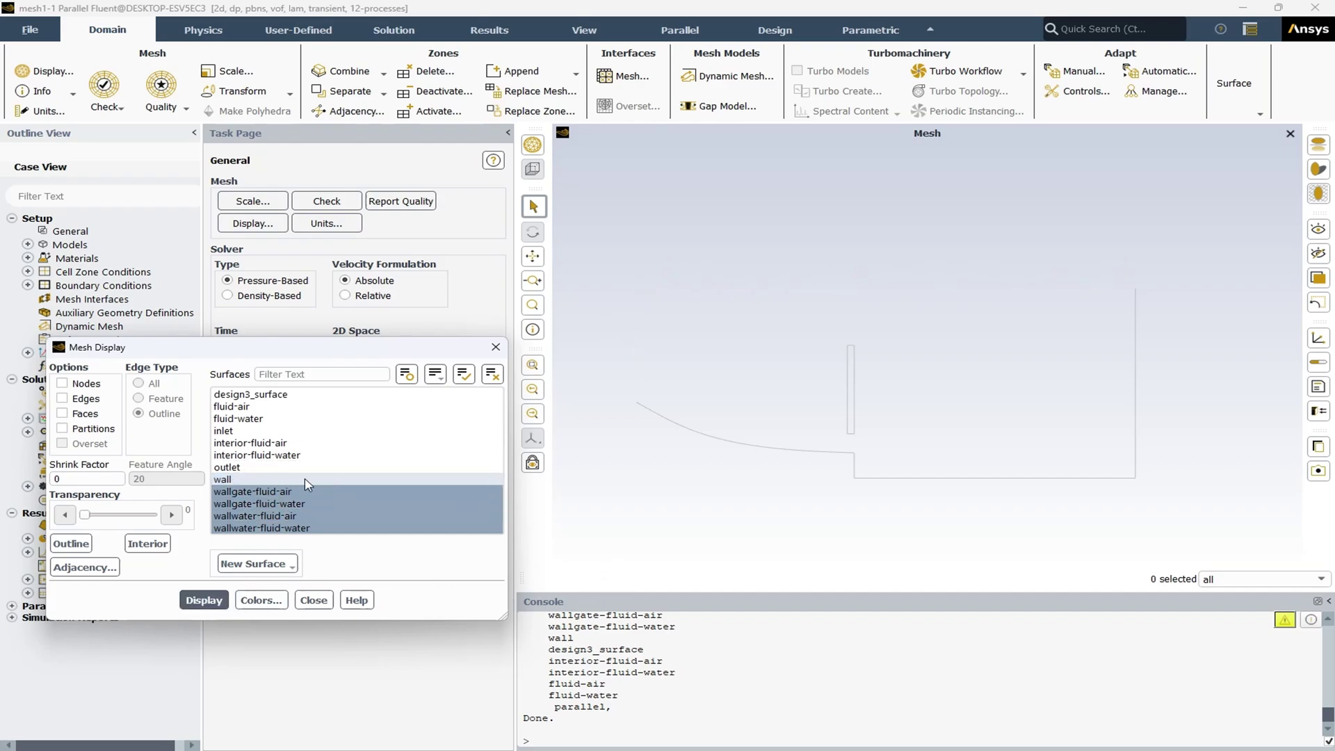
pyautogui.click(307, 481)
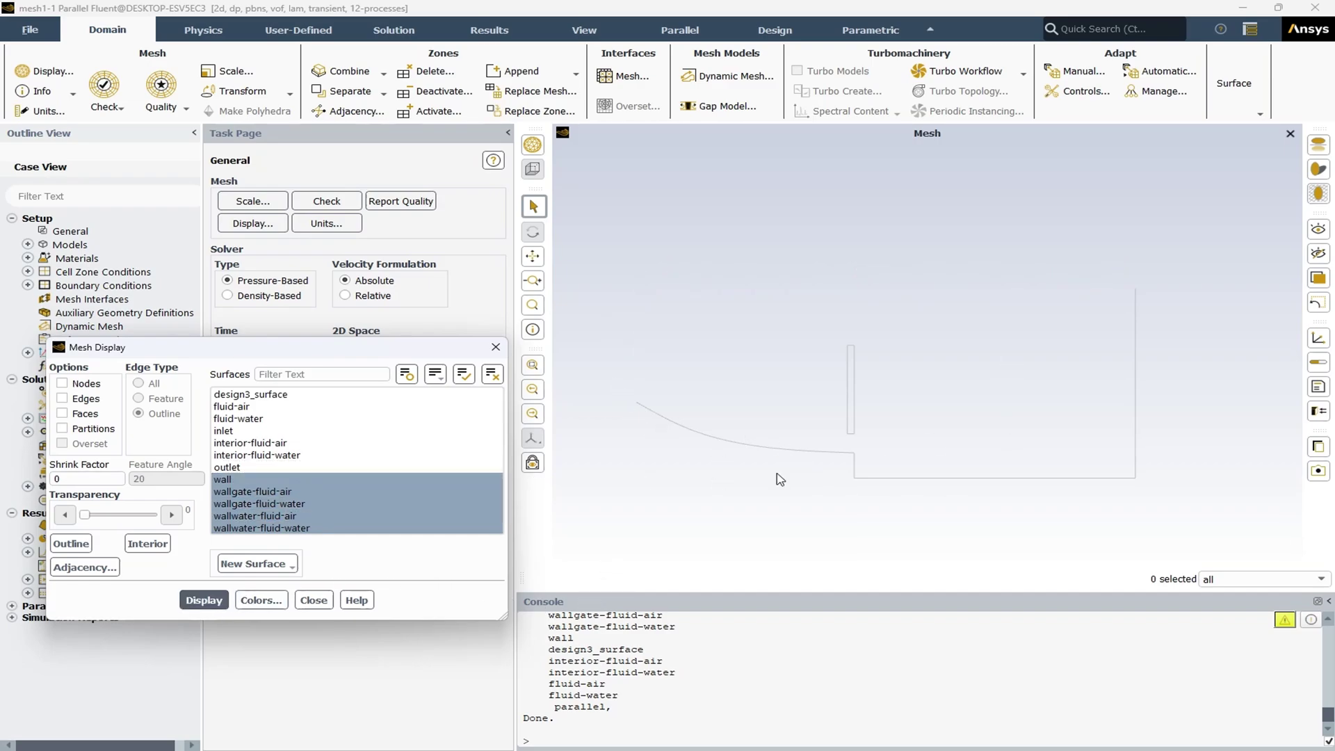
pyautogui.click(386, 481)
pyautogui.click(262, 480)
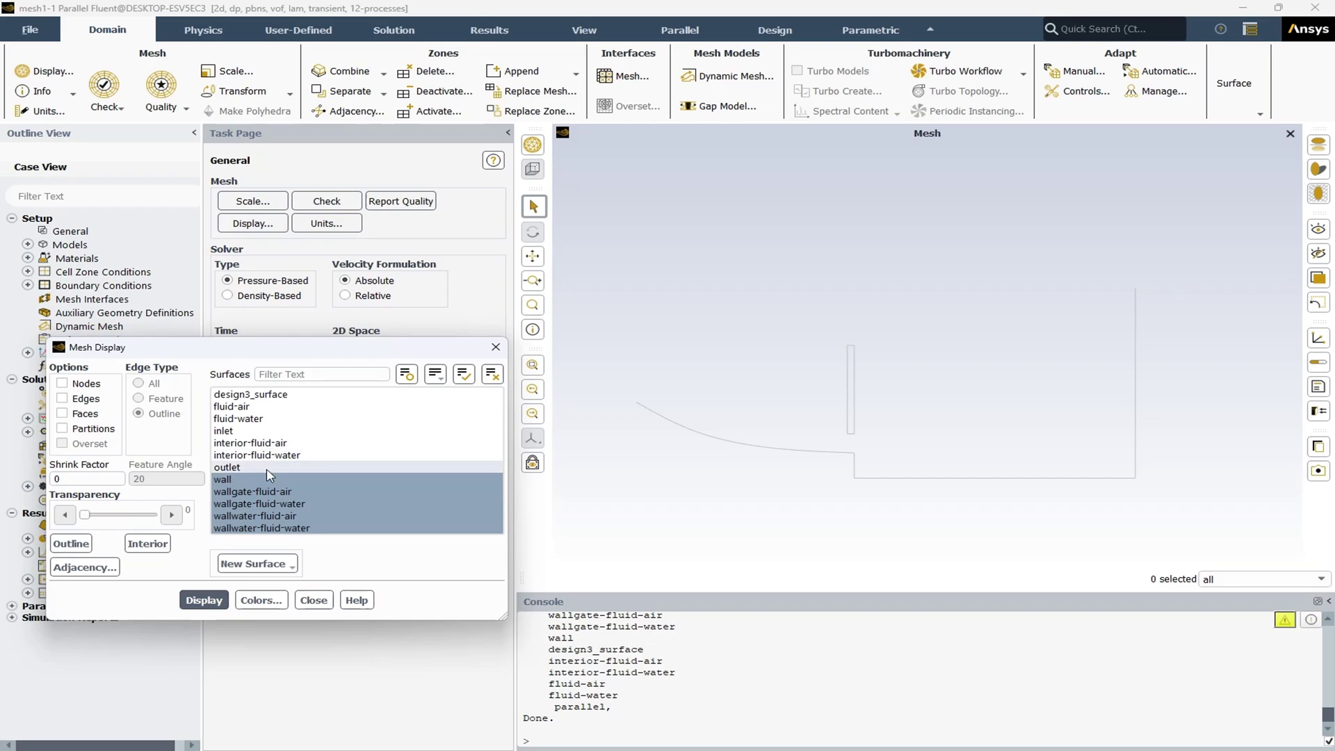
pyautogui.click(256, 480)
pyautogui.click(209, 608)
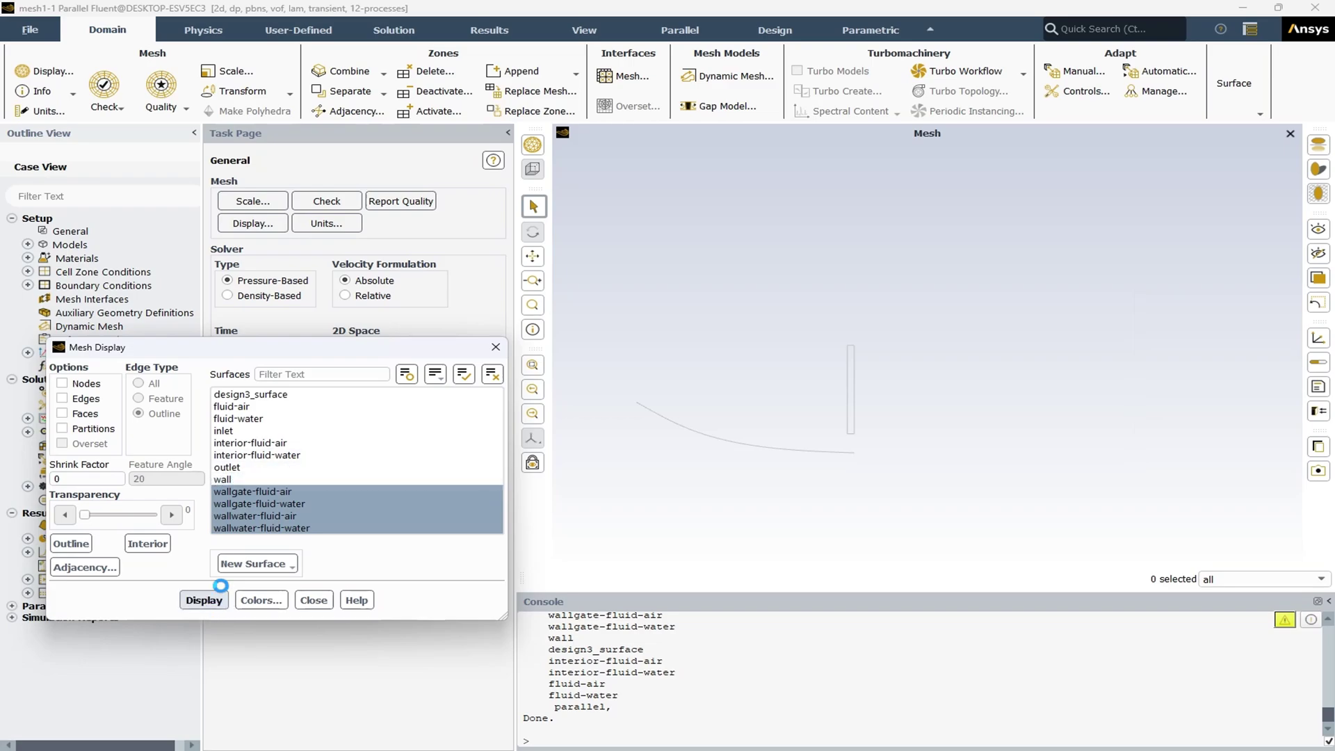
# - Clear the remaining surfaces, display only the inlet, outlet and all wall, wallgate and wallwater surfaces, and close the mesh display settings
pyautogui.moveTo(263, 493); pyautogui.dragTo(258, 530)
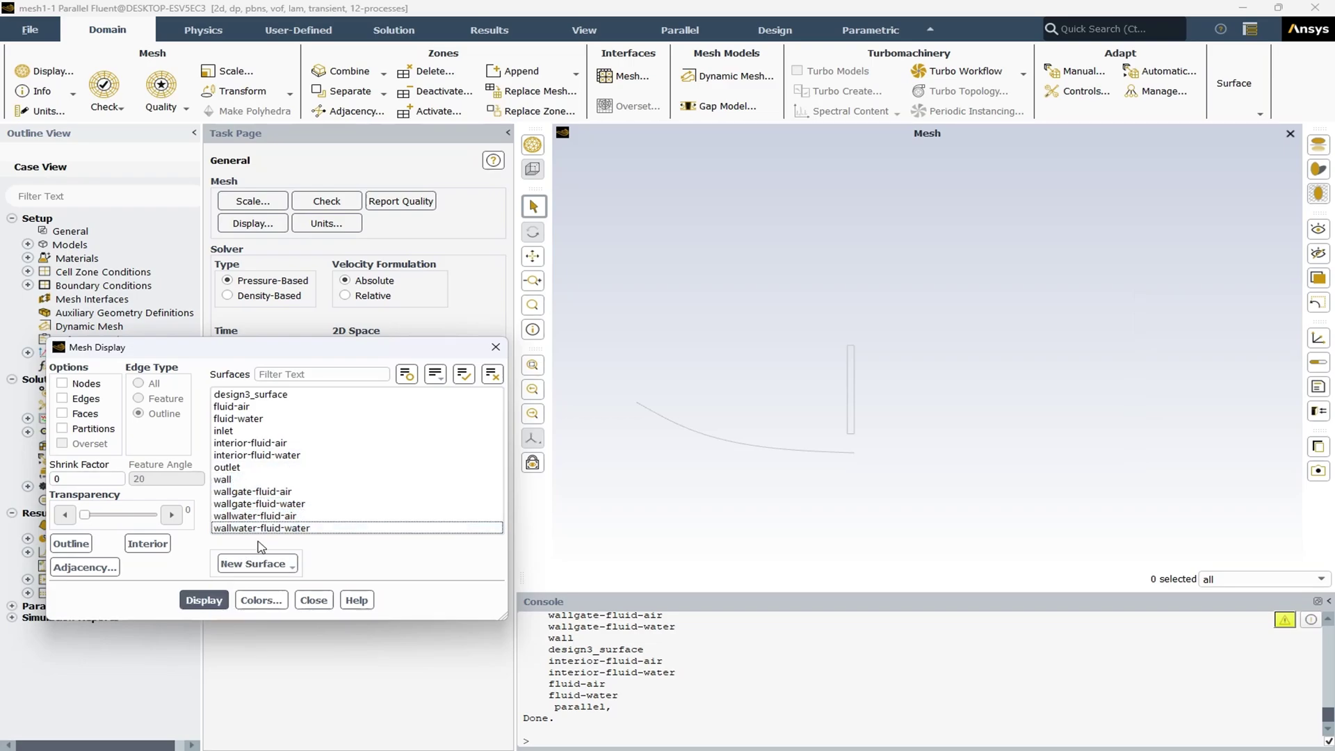
pyautogui.click(205, 600)
pyautogui.click(229, 492)
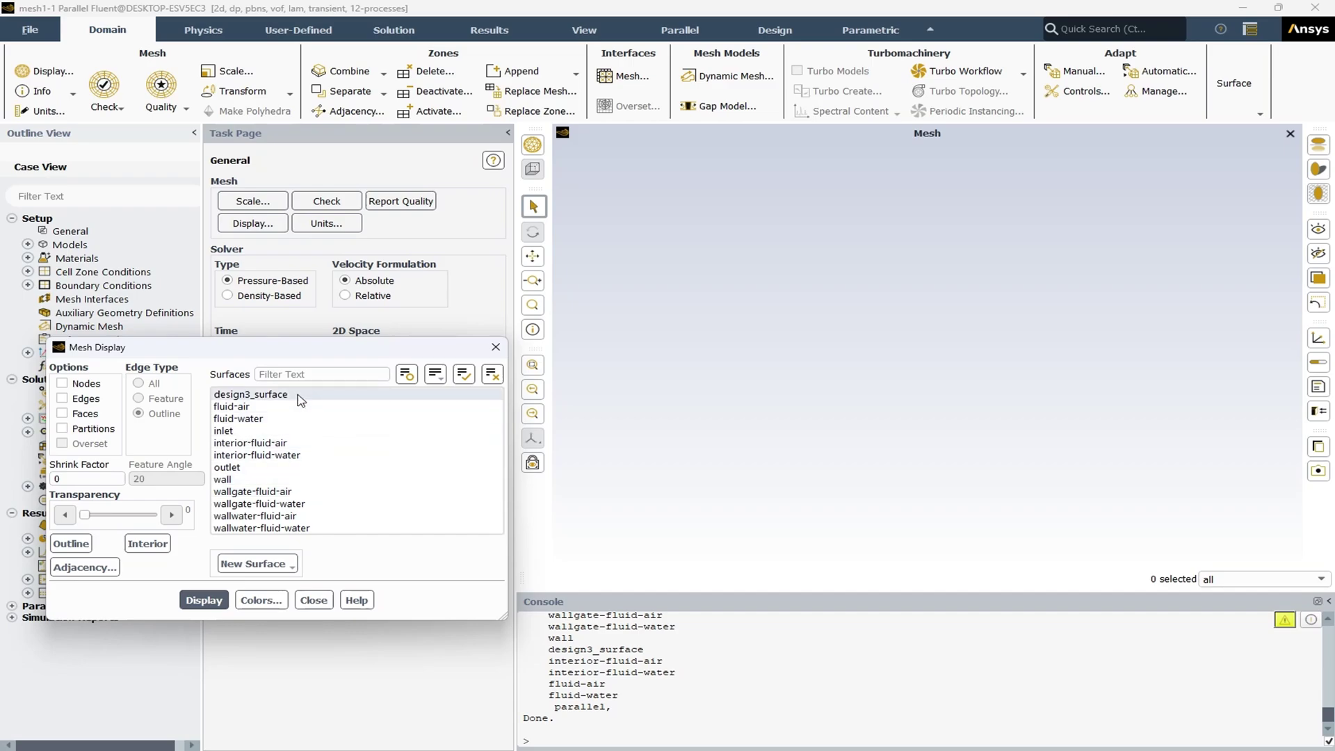
pyautogui.click(264, 433)
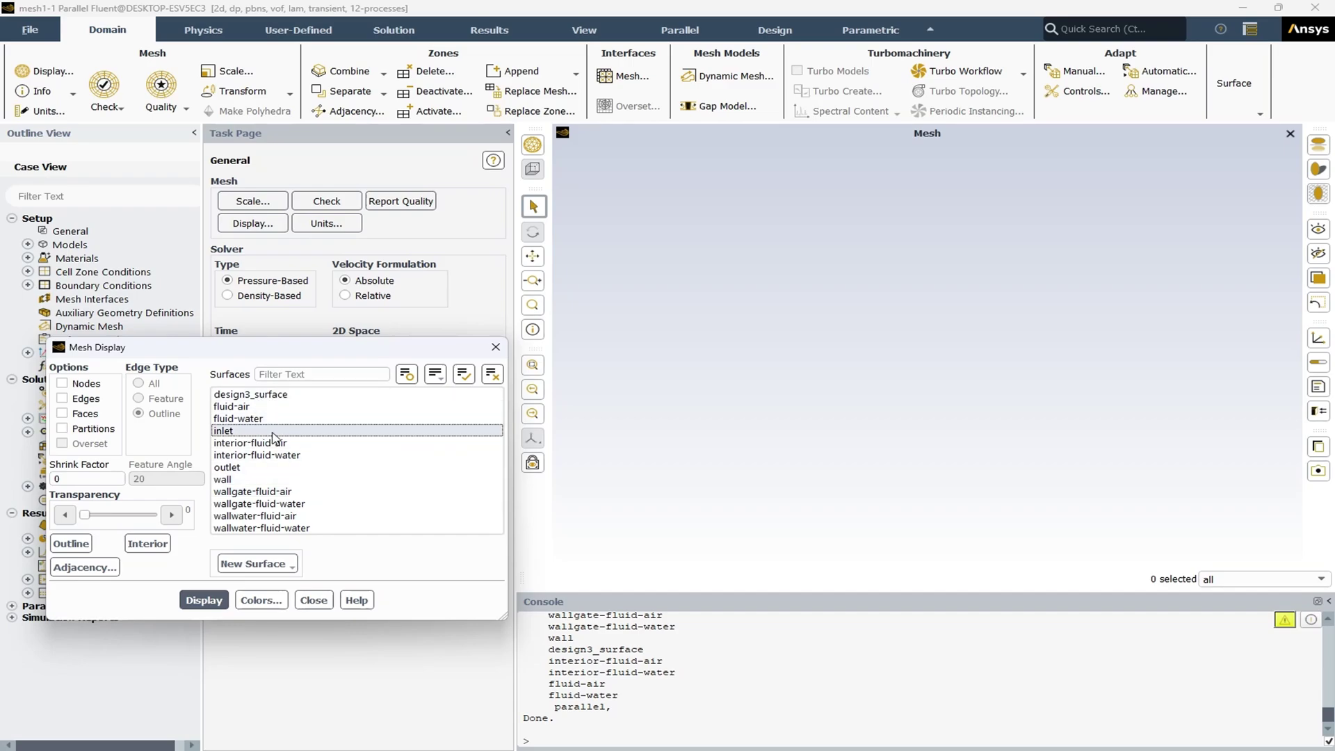
pyautogui.moveTo(289, 473); pyautogui.dragTo(256, 554)
pyautogui.click(204, 600)
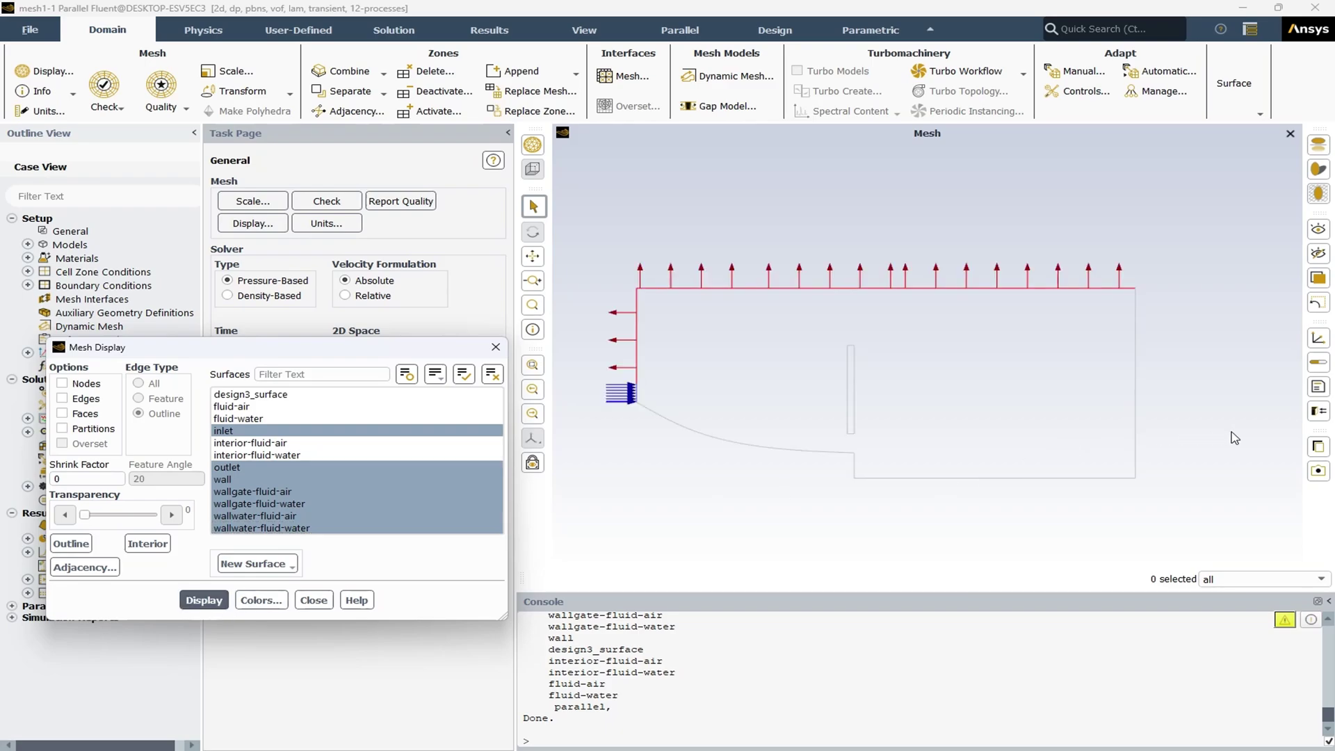
pyautogui.scroll(-1, 1234, 438)
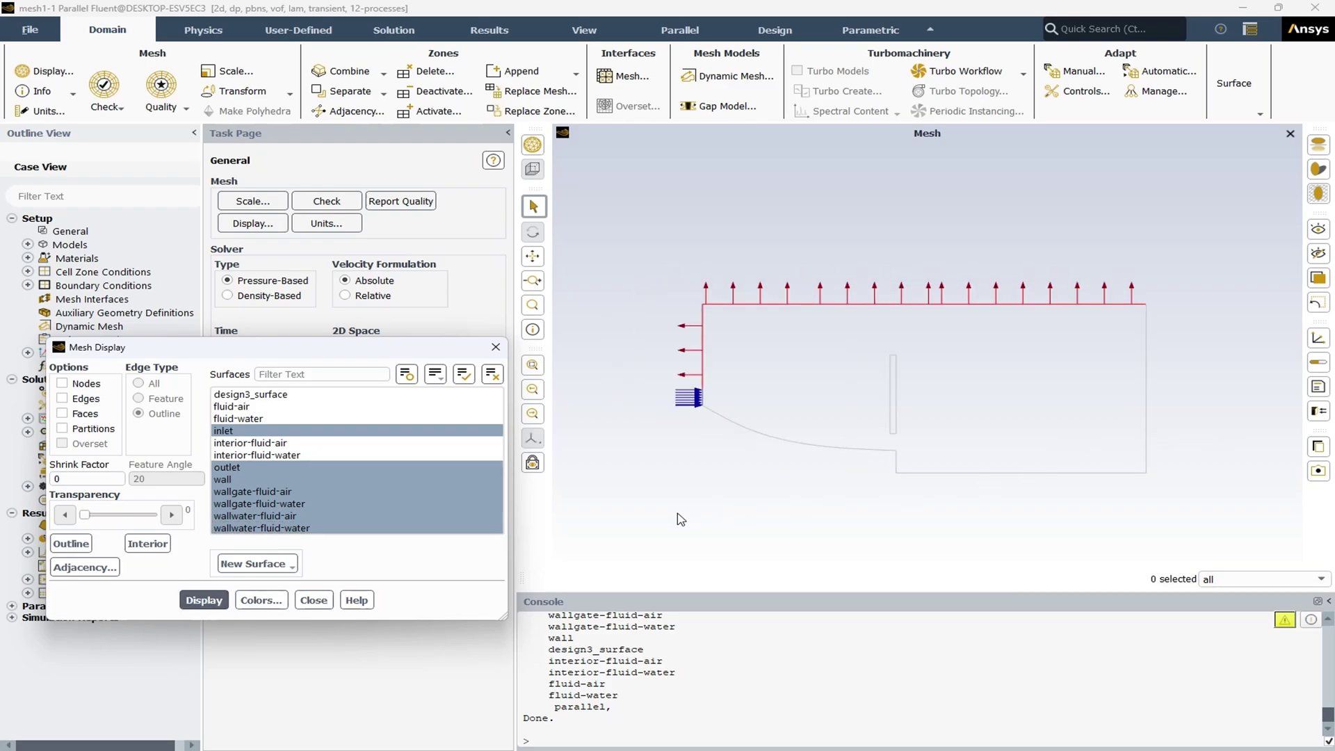
pyautogui.click(314, 600)
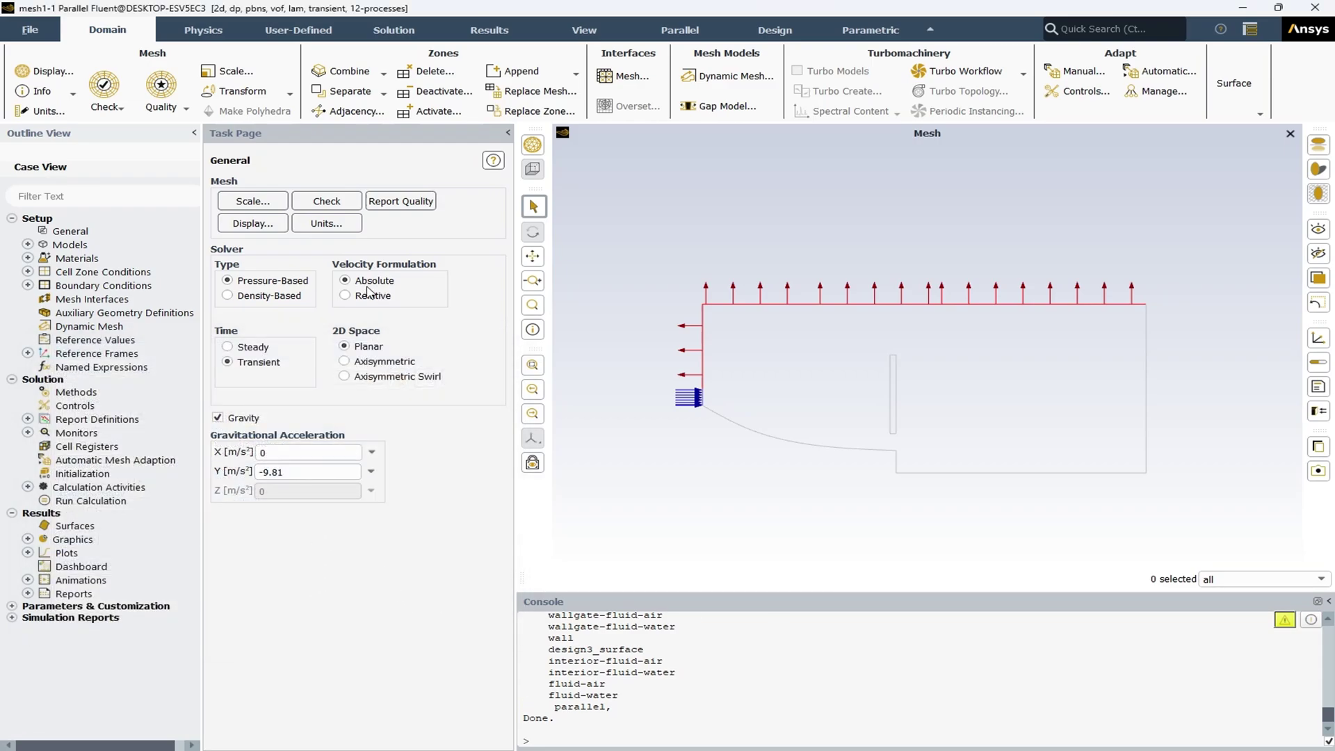
# - Run the mesh check, review the minimum volume in the console, and report the mesh quality
pyautogui.click(326, 201)
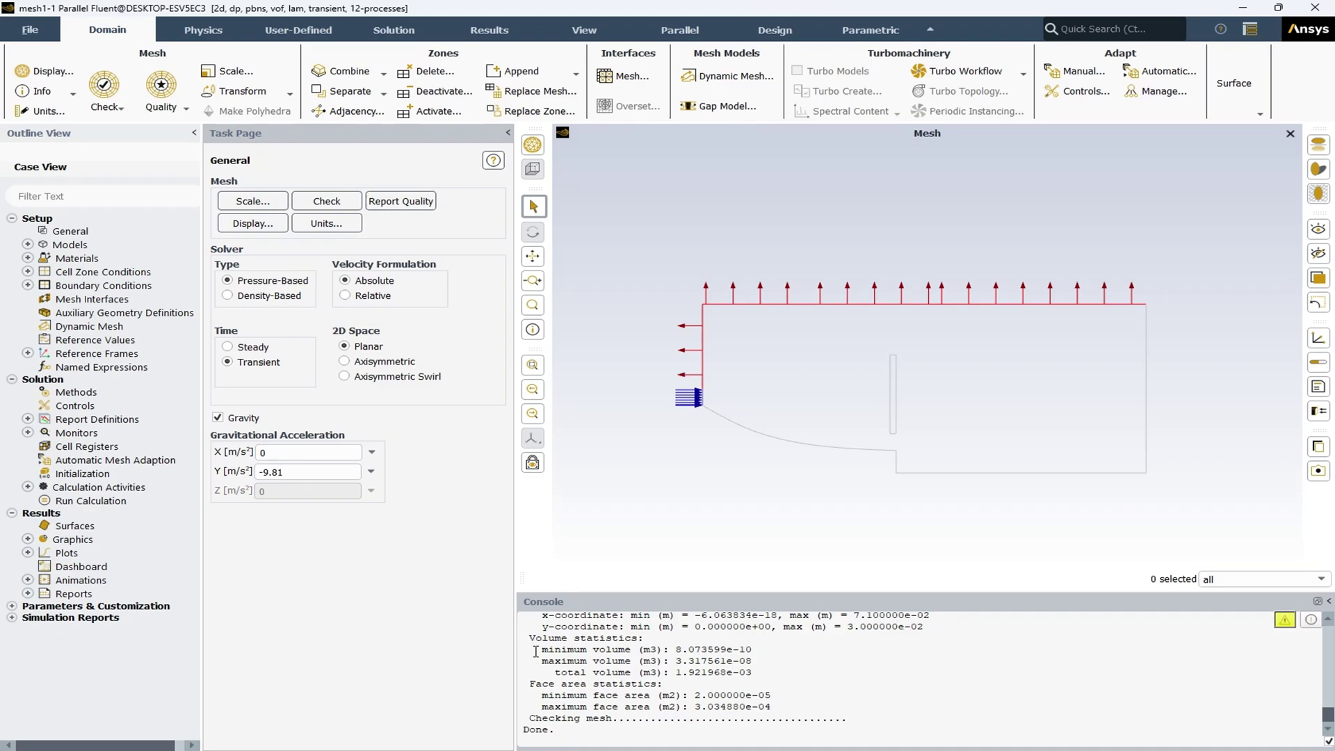
pyautogui.moveTo(535, 650); pyautogui.dragTo(665, 650)
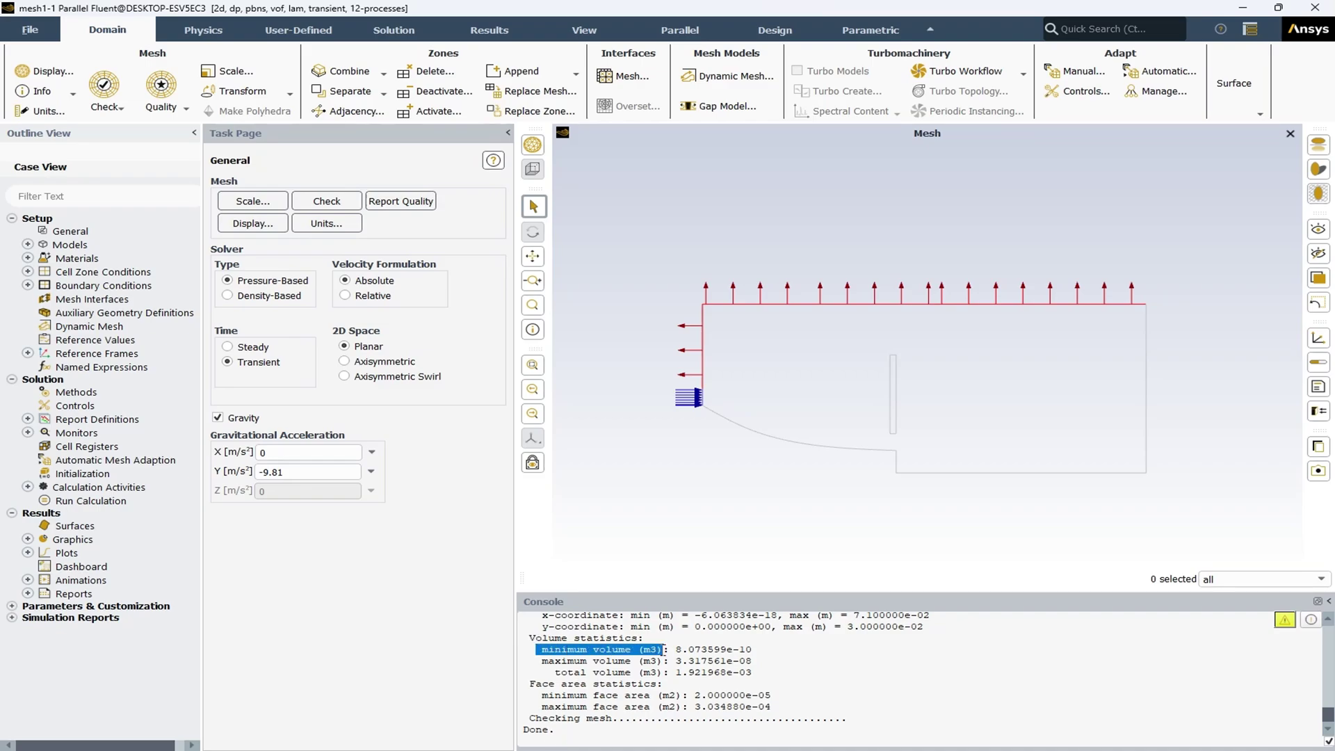
pyautogui.click(700, 653)
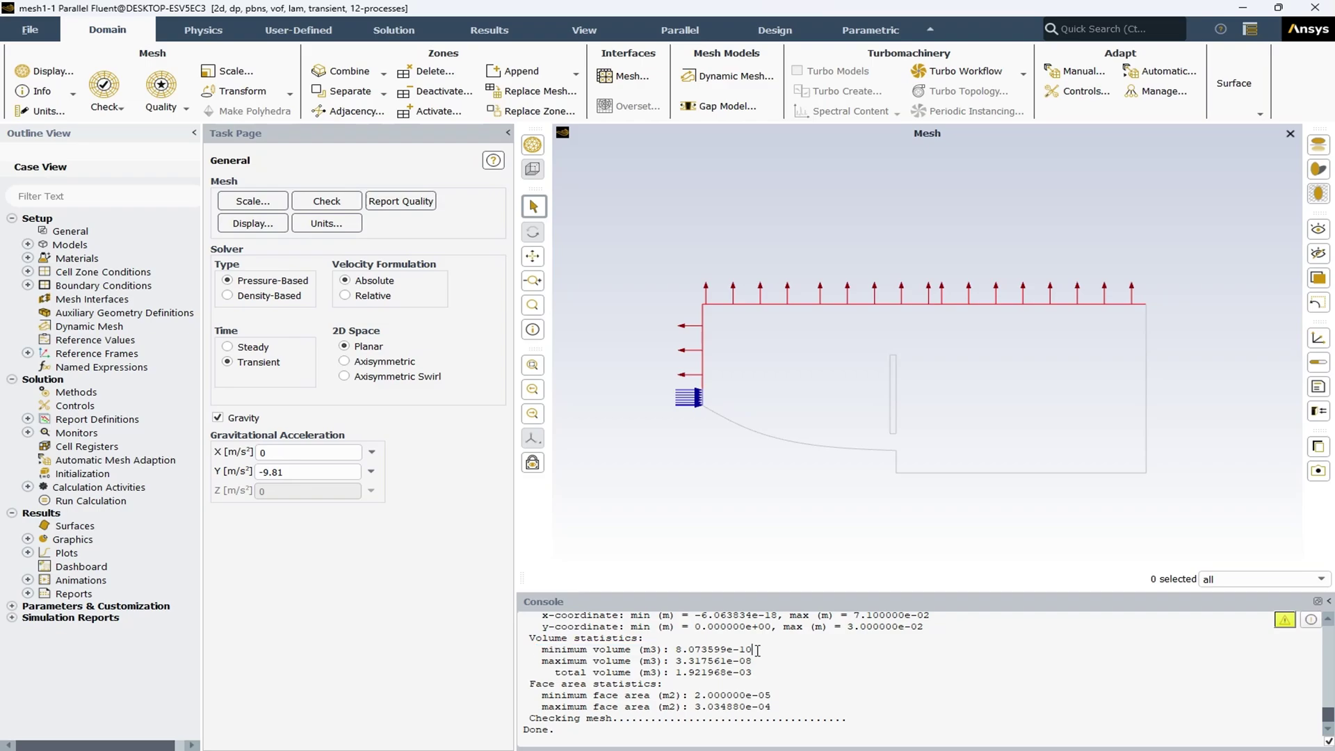
pyautogui.moveTo(768, 650); pyautogui.dragTo(648, 649)
pyautogui.click(653, 649)
pyautogui.click(401, 206)
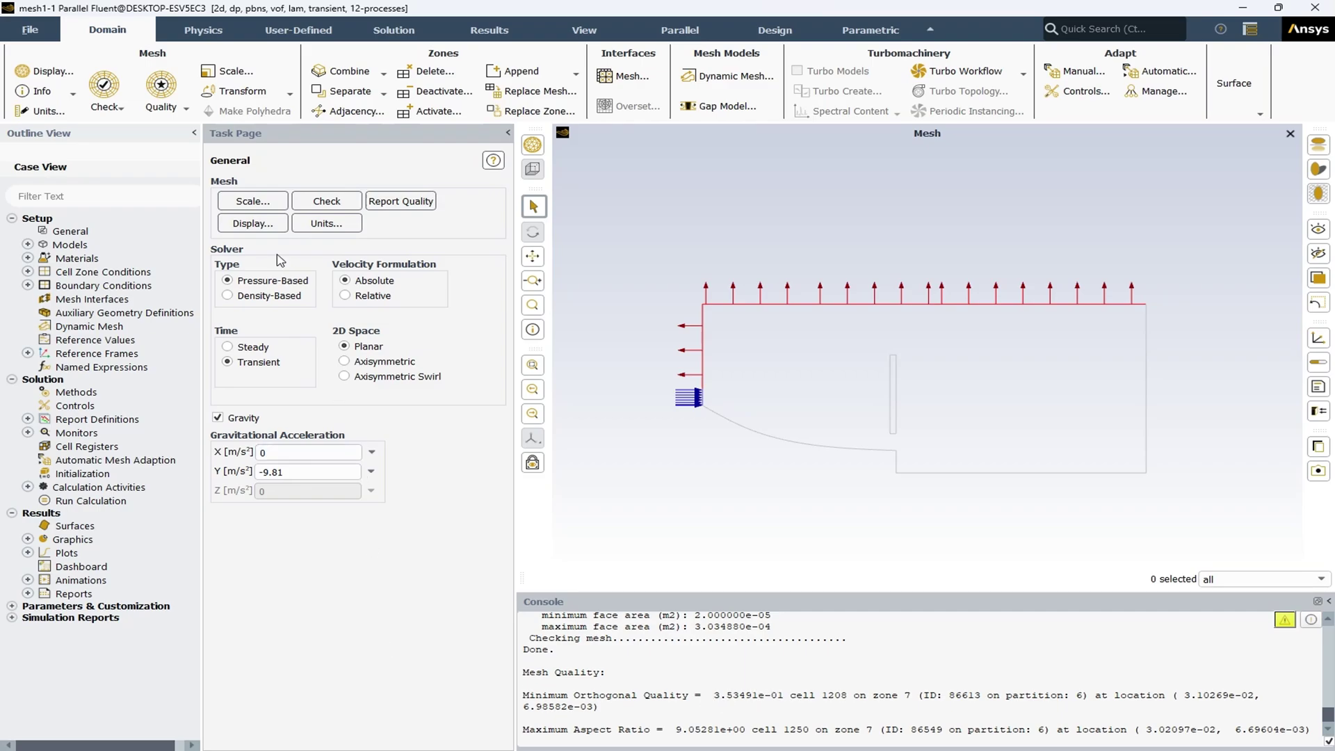
# - Report the mesh size and examine the cell count in the console
pyautogui.click(49, 94)
pyautogui.click(32, 109)
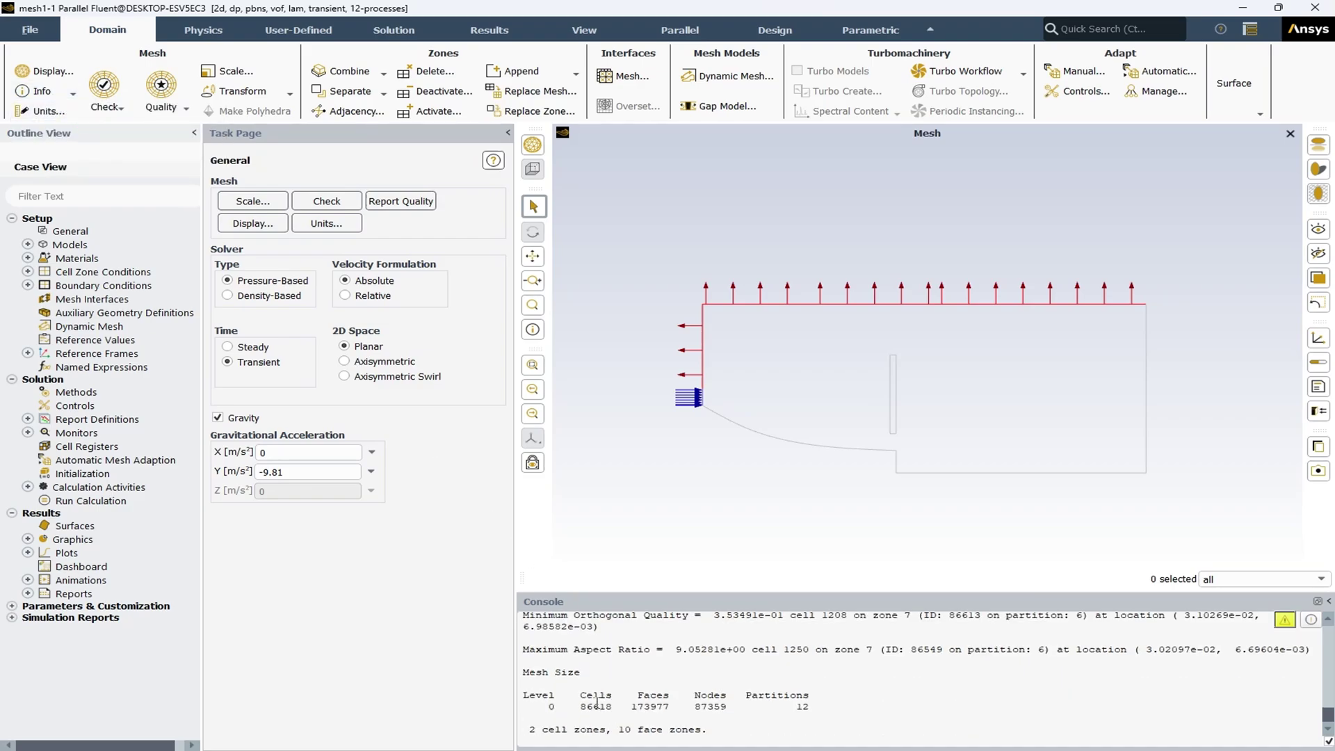
pyautogui.doubleClick(595, 706)
pyautogui.click(599, 706)
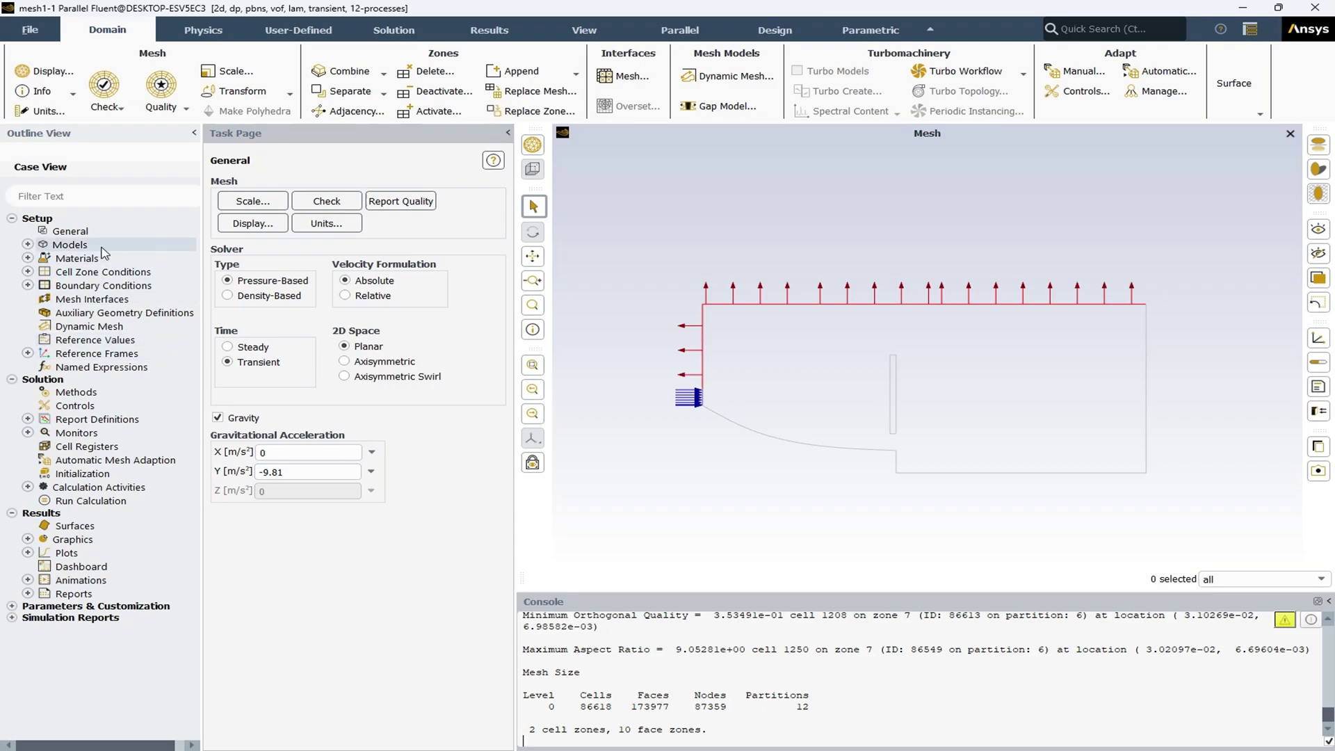
# - Open the Multiphase model settings and review the Volume of Fluid, volume fraction and interface modeling options
pyautogui.doubleClick(66, 248)
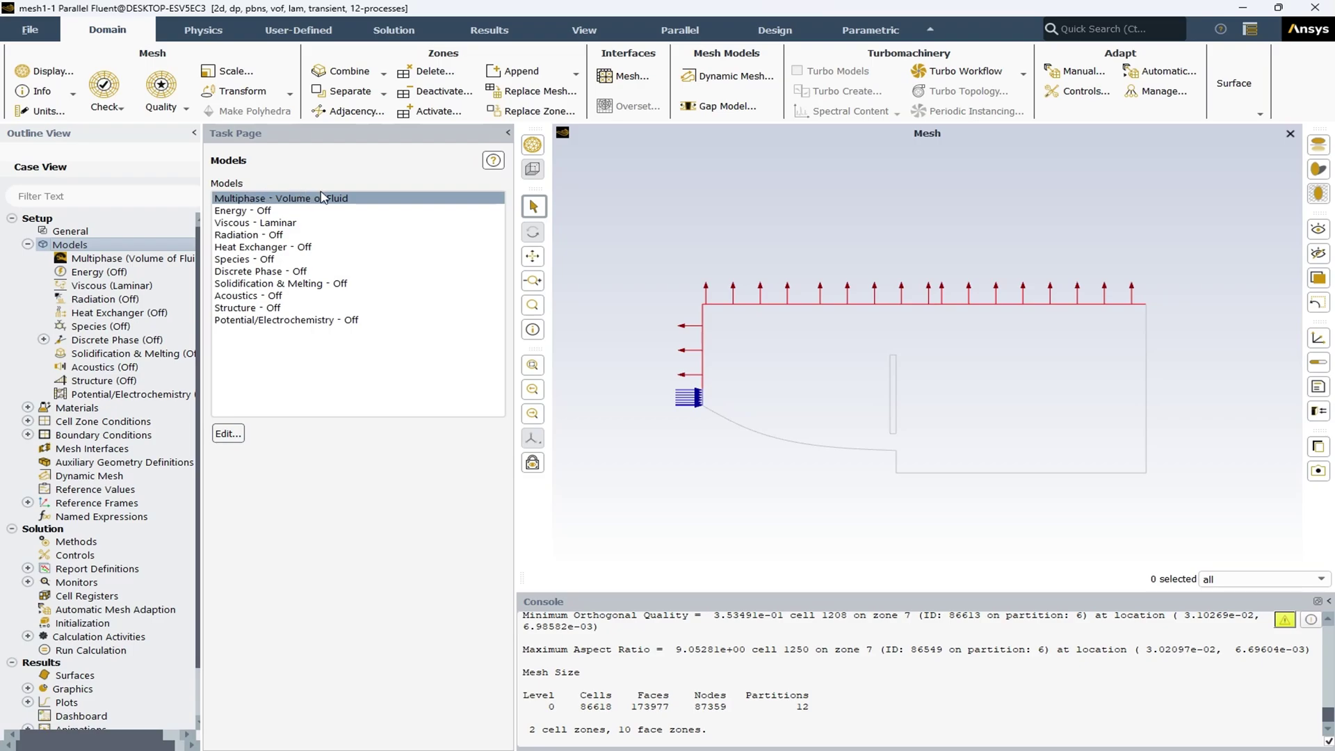
pyautogui.click(235, 198)
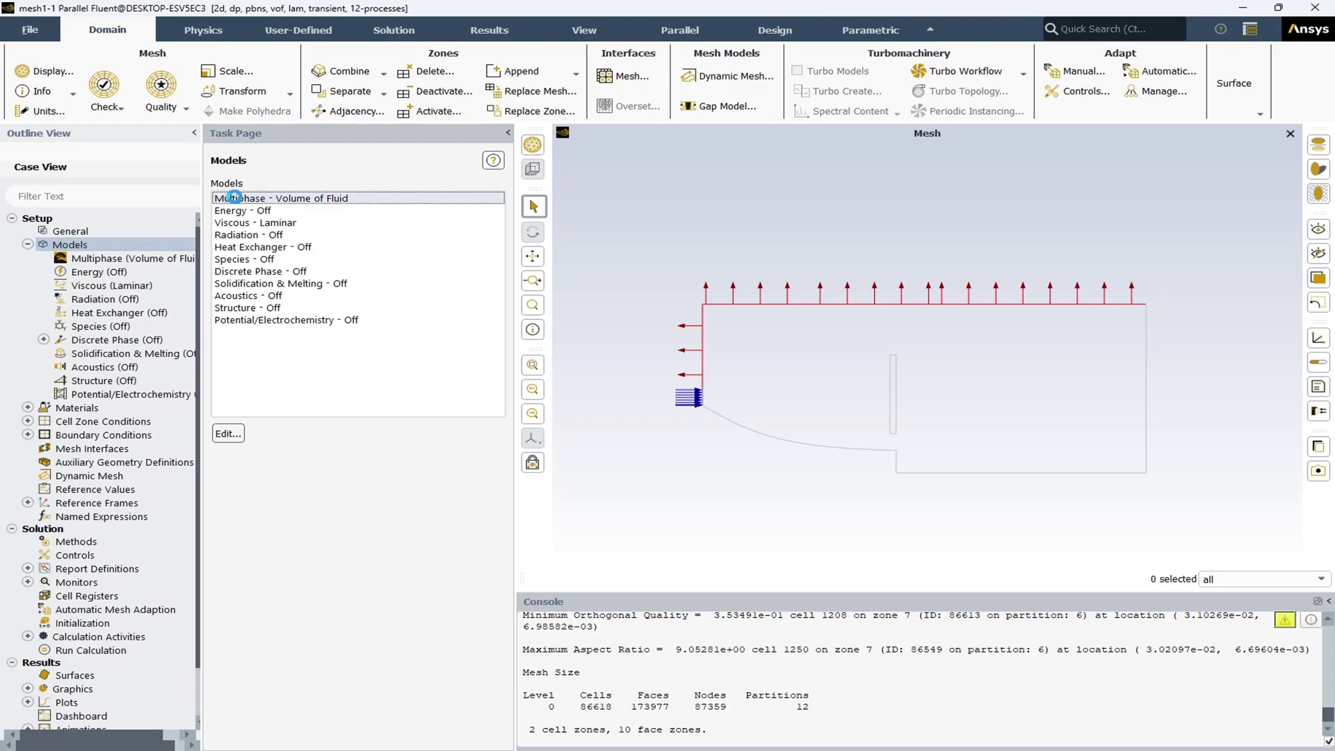
pyautogui.doubleClick(235, 198)
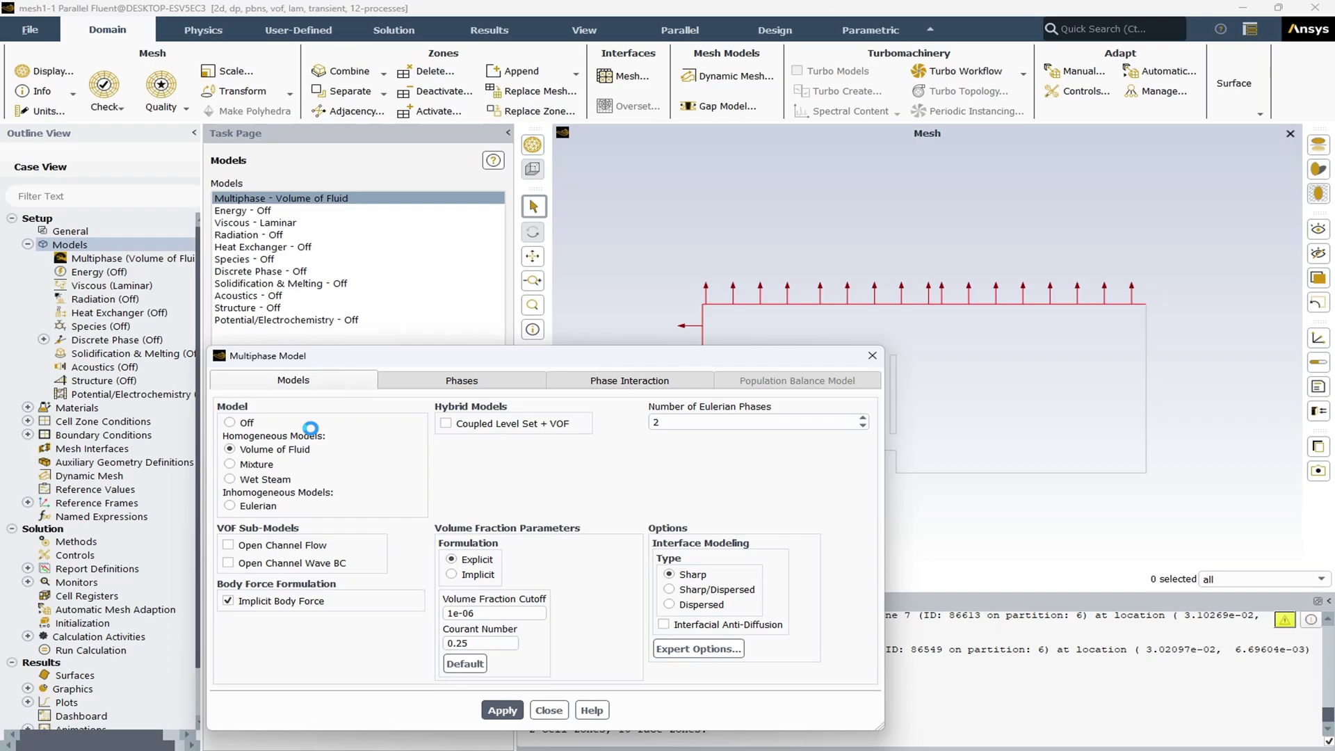
pyautogui.moveTo(352, 357); pyautogui.dragTo(362, 250)
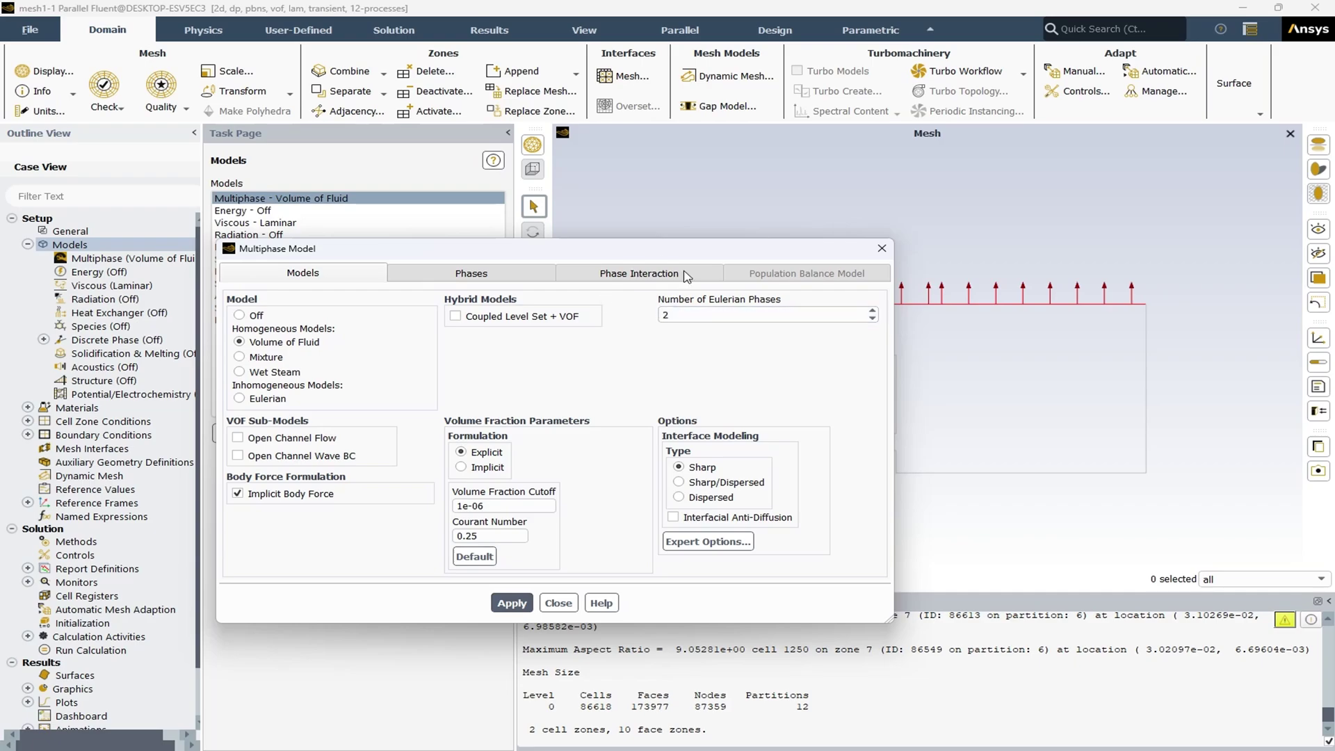
# - Review the phase setup and material assigned to the air primary phase and the water secondary phase
pyautogui.click(466, 281)
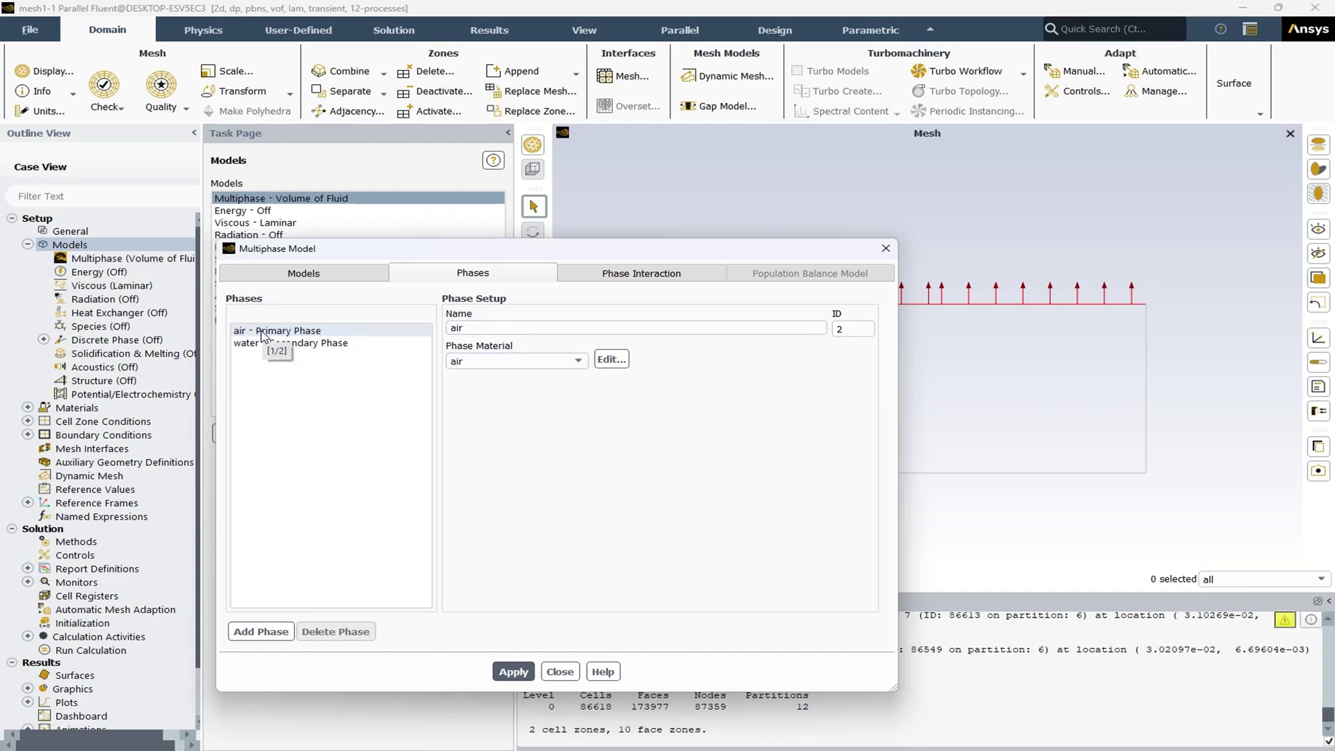
pyautogui.click(524, 361)
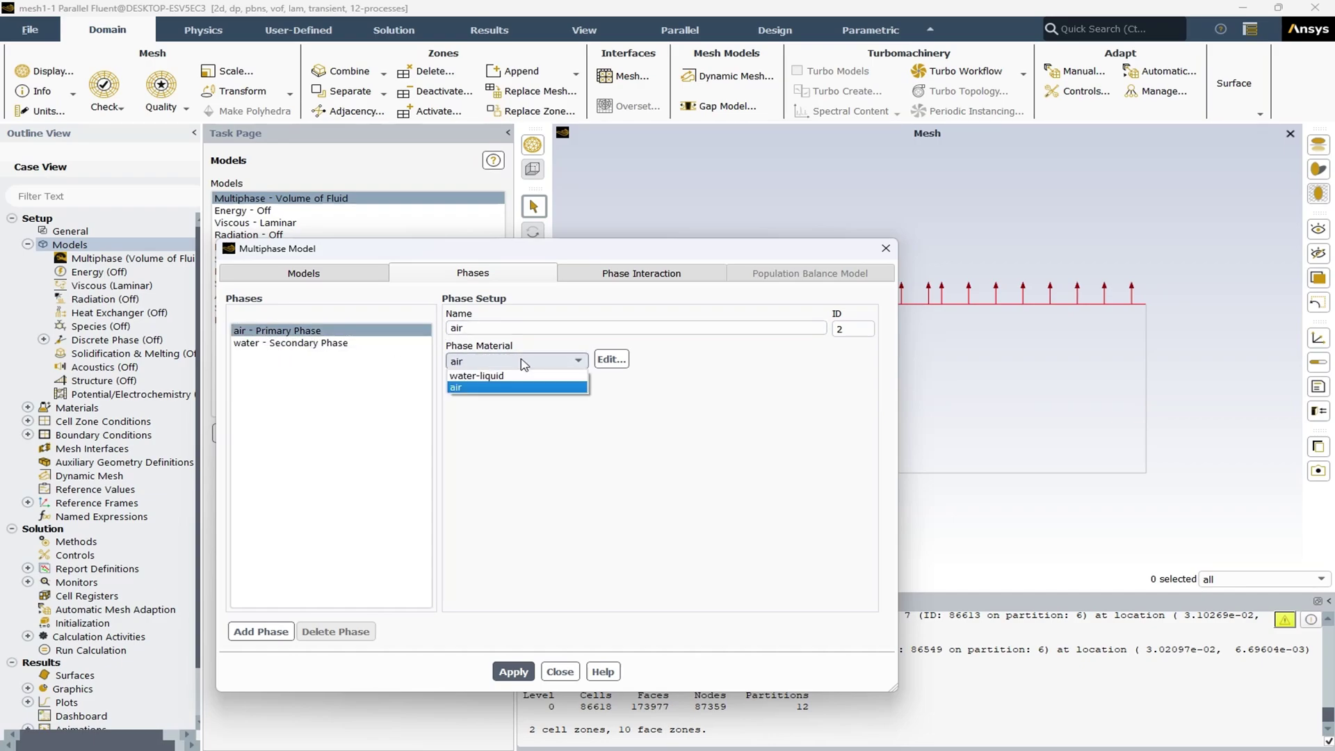
pyautogui.click(501, 479)
pyautogui.click(271, 343)
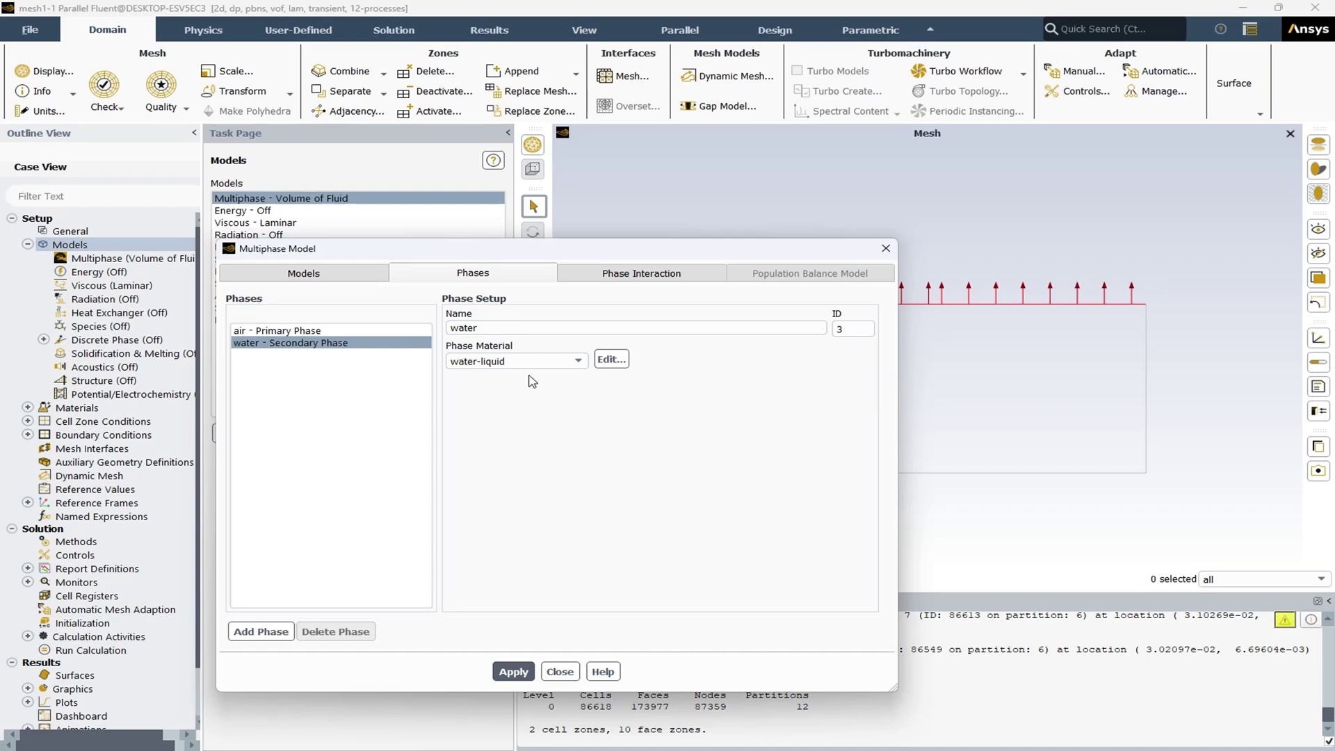
# - Review the air-water phase interaction settings for forces and mass transfer, and close the multiphase settings
pyautogui.click(648, 278)
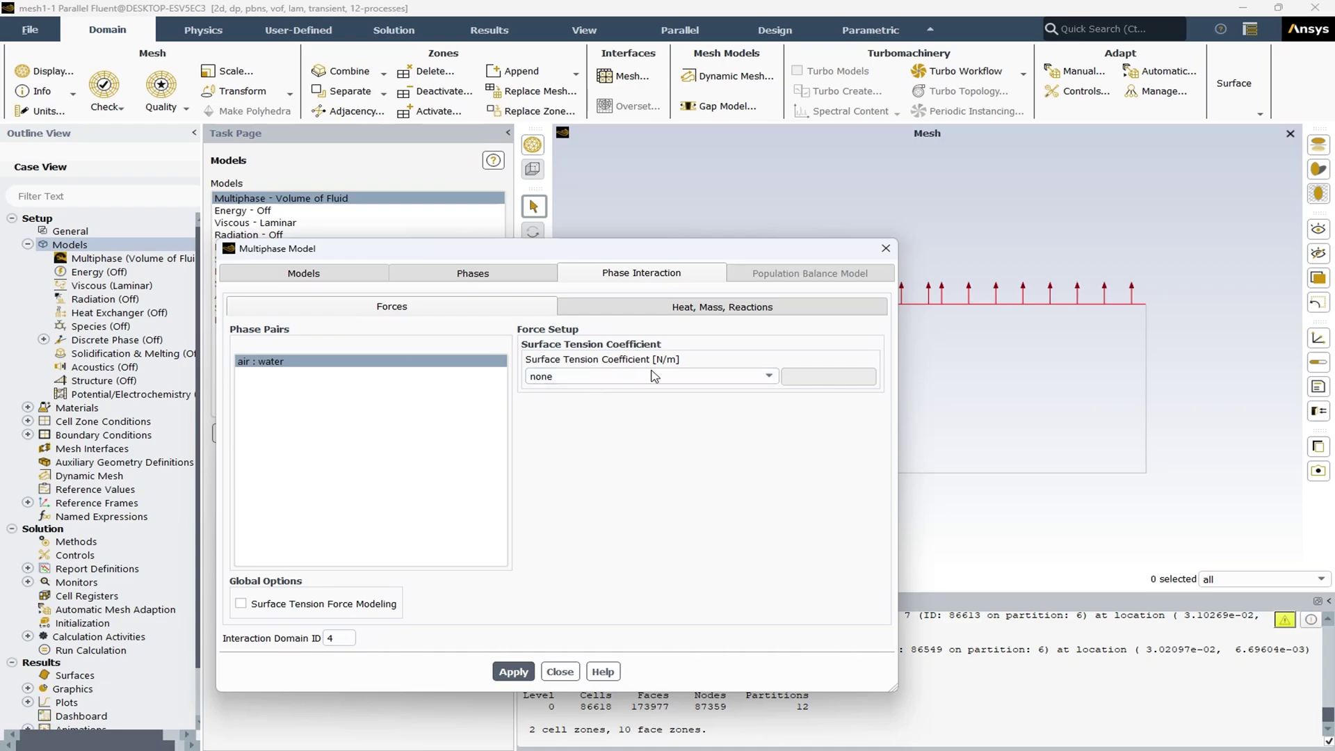
pyautogui.click(701, 307)
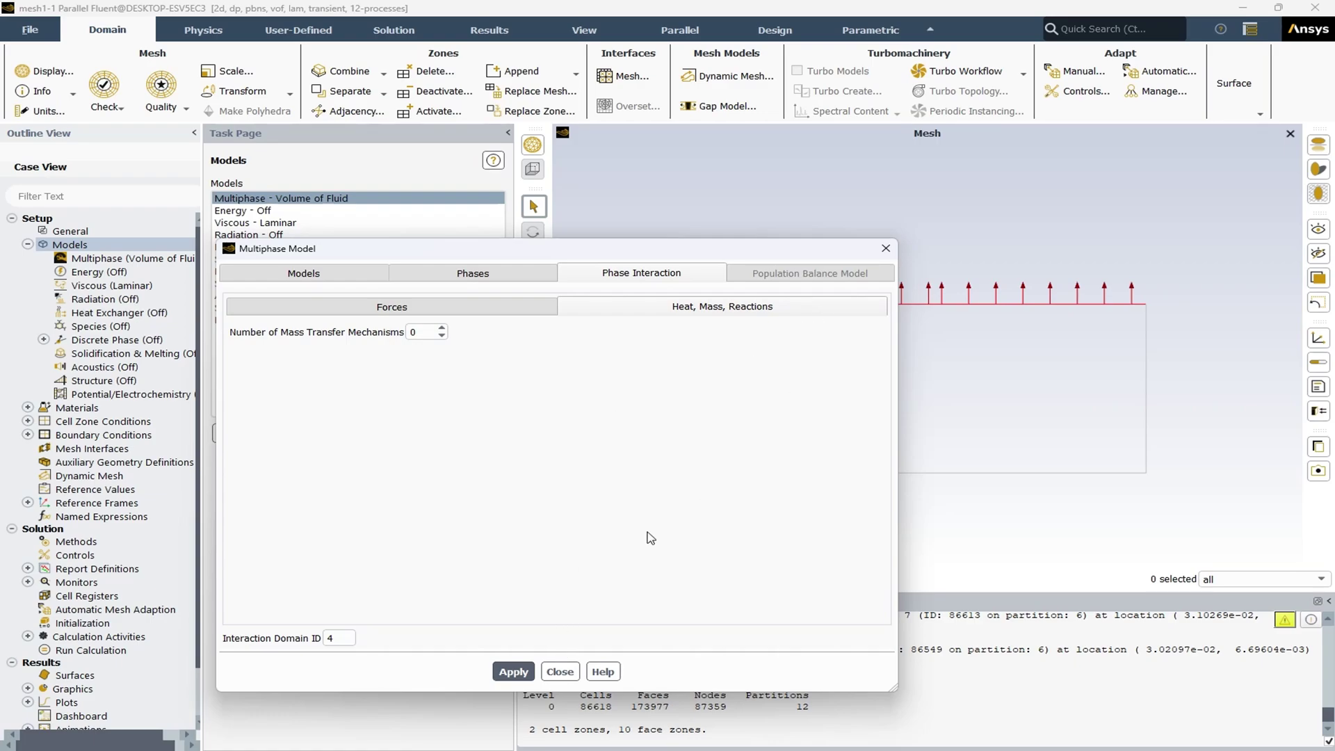
pyautogui.click(560, 671)
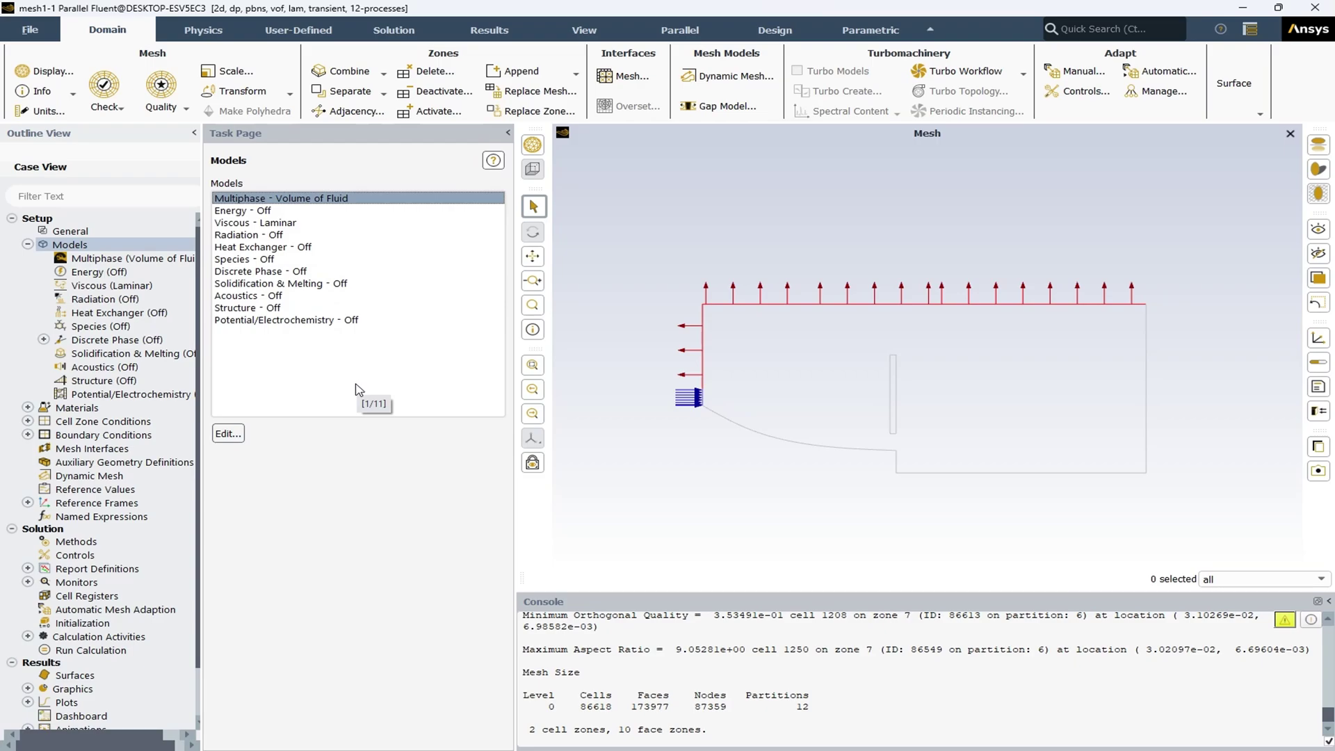
# - Inspect the Spalart-Allmaras and k-epsilon options of the viscous model, and accept Laminar as the model
pyautogui.click(258, 223)
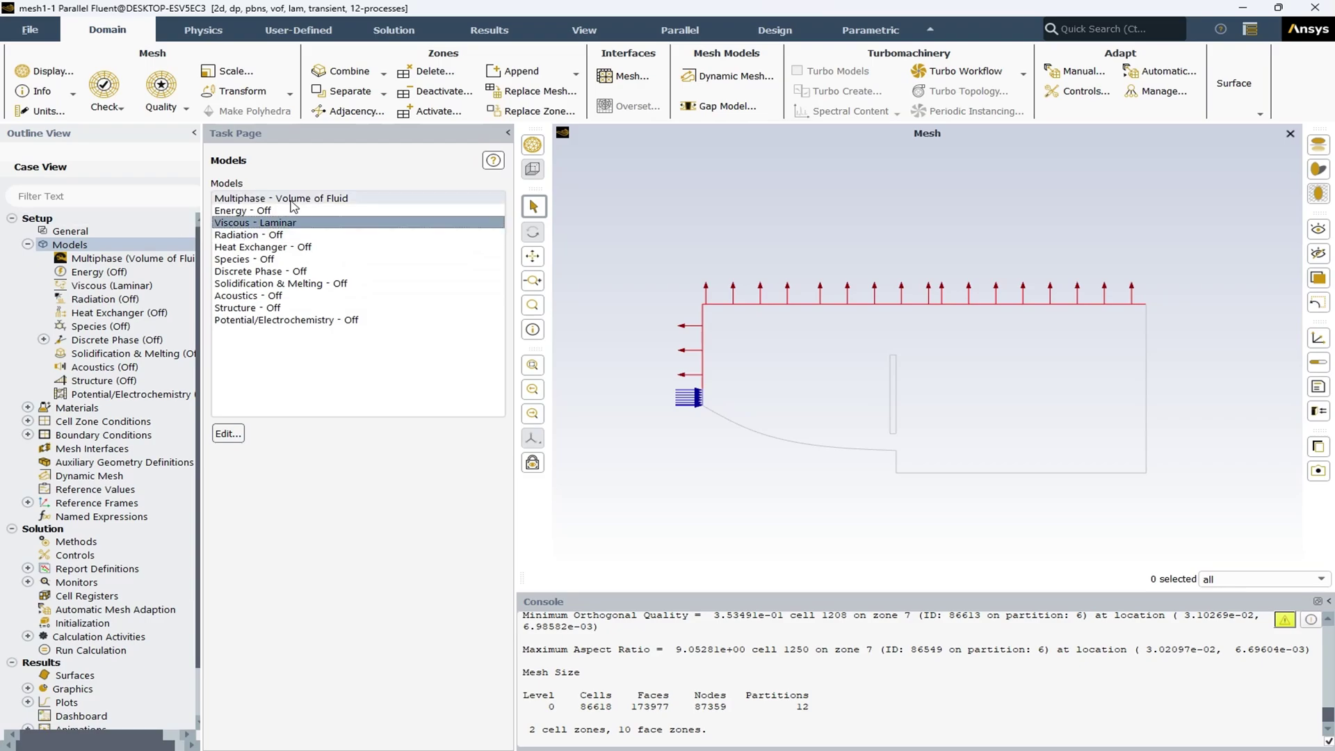
pyautogui.click(236, 434)
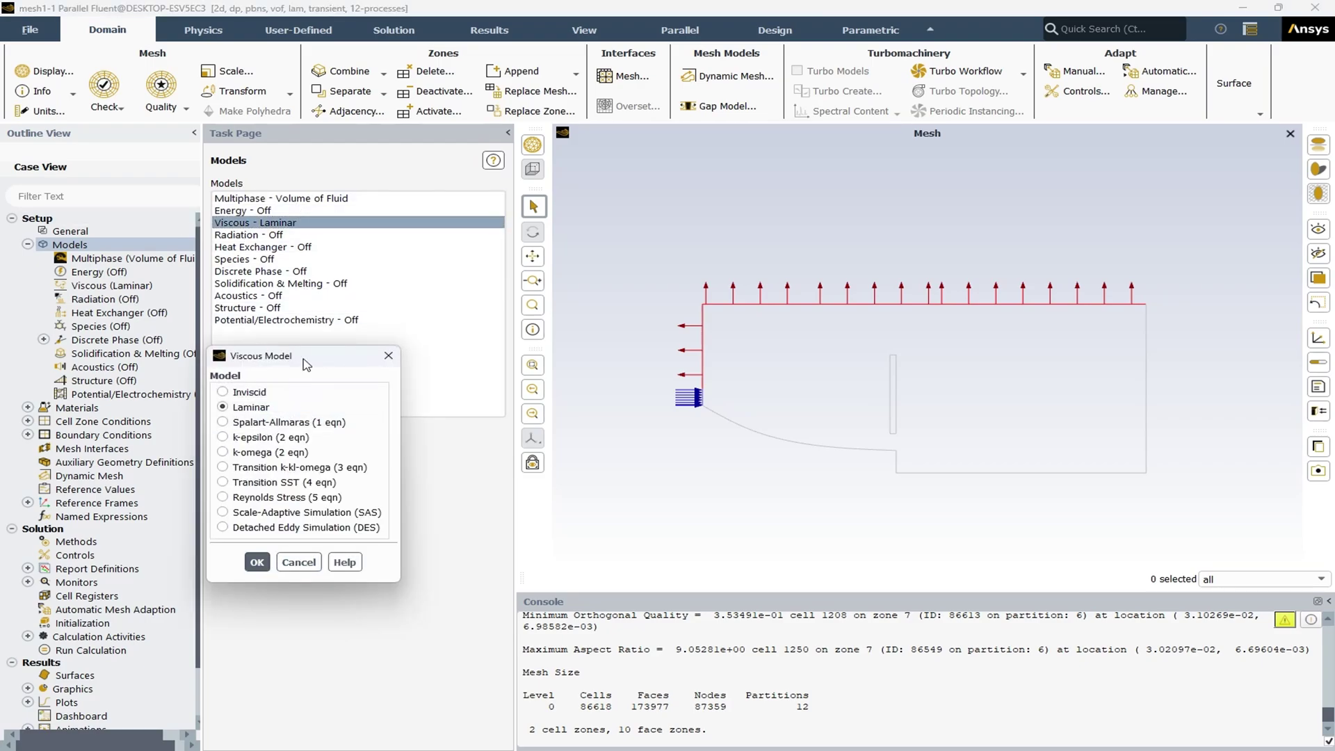
pyautogui.moveTo(297, 359); pyautogui.dragTo(470, 324)
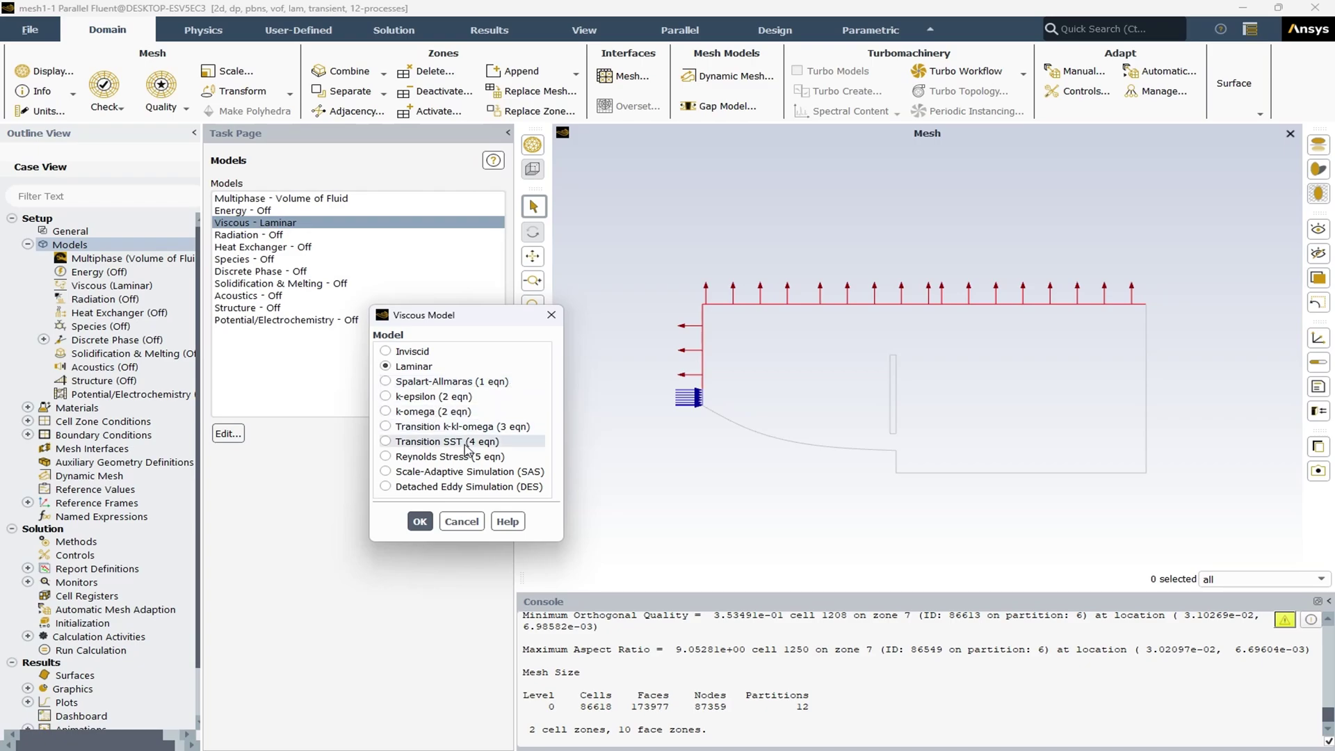
pyautogui.click(472, 381)
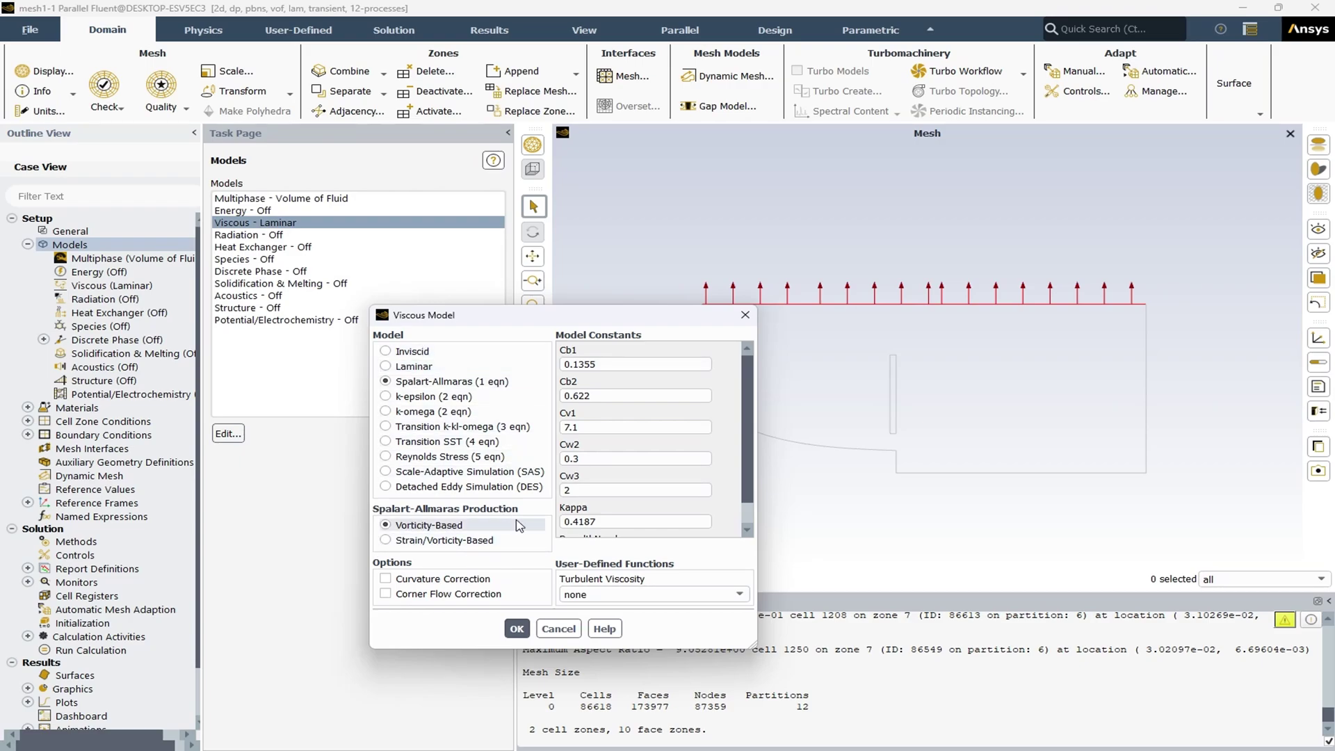
pyautogui.click(427, 397)
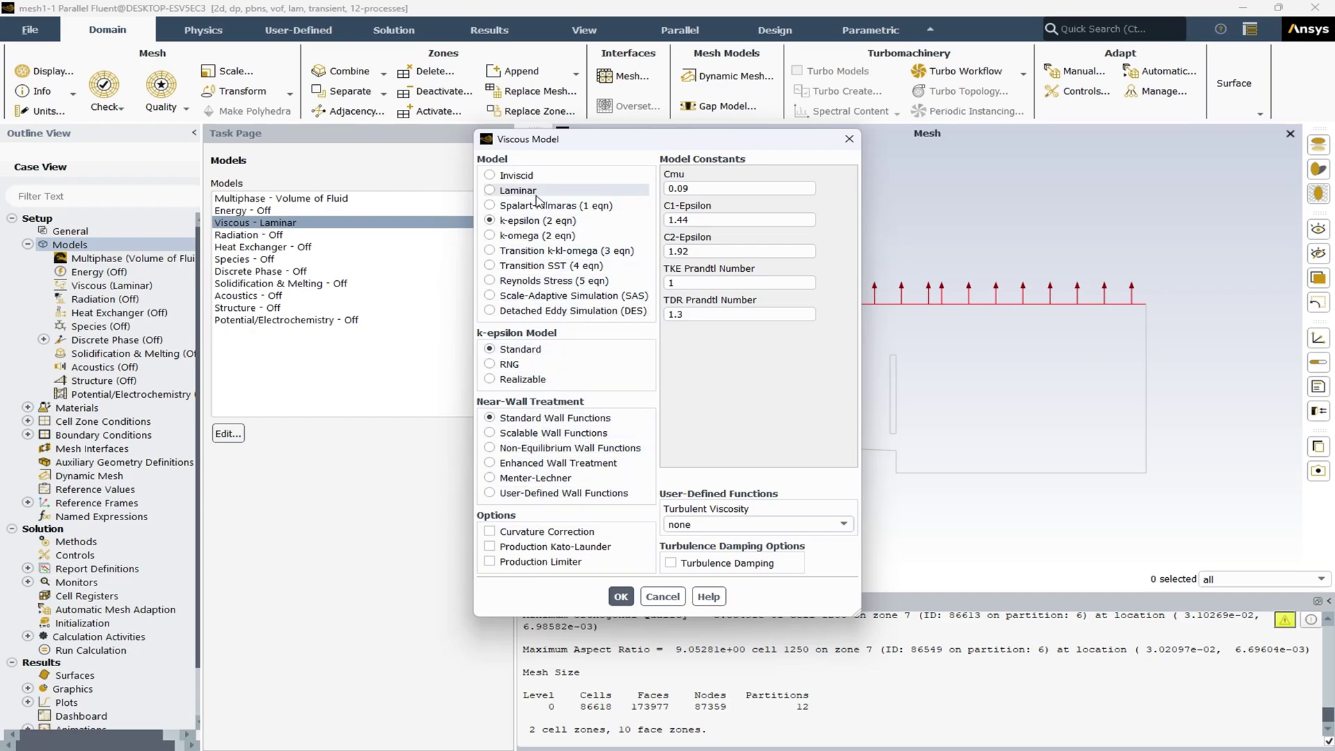
pyautogui.click(501, 191)
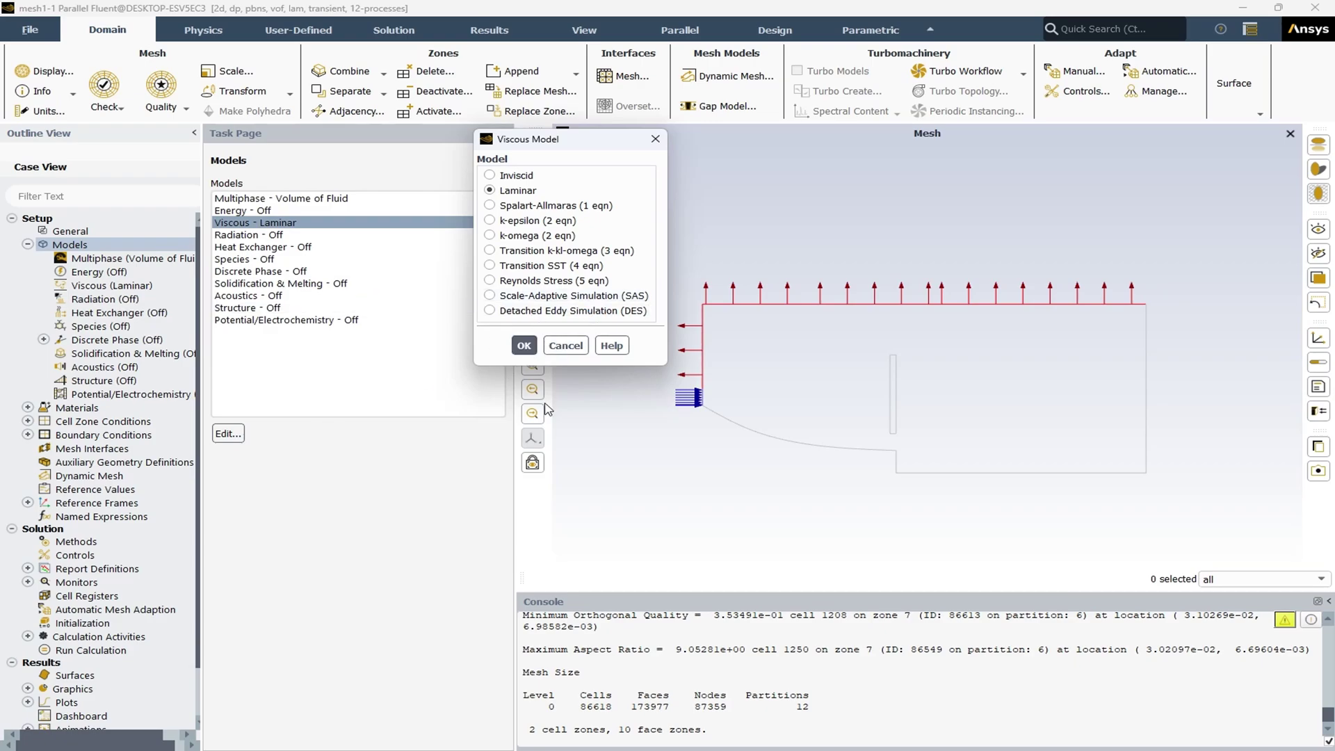
pyautogui.press('Return')
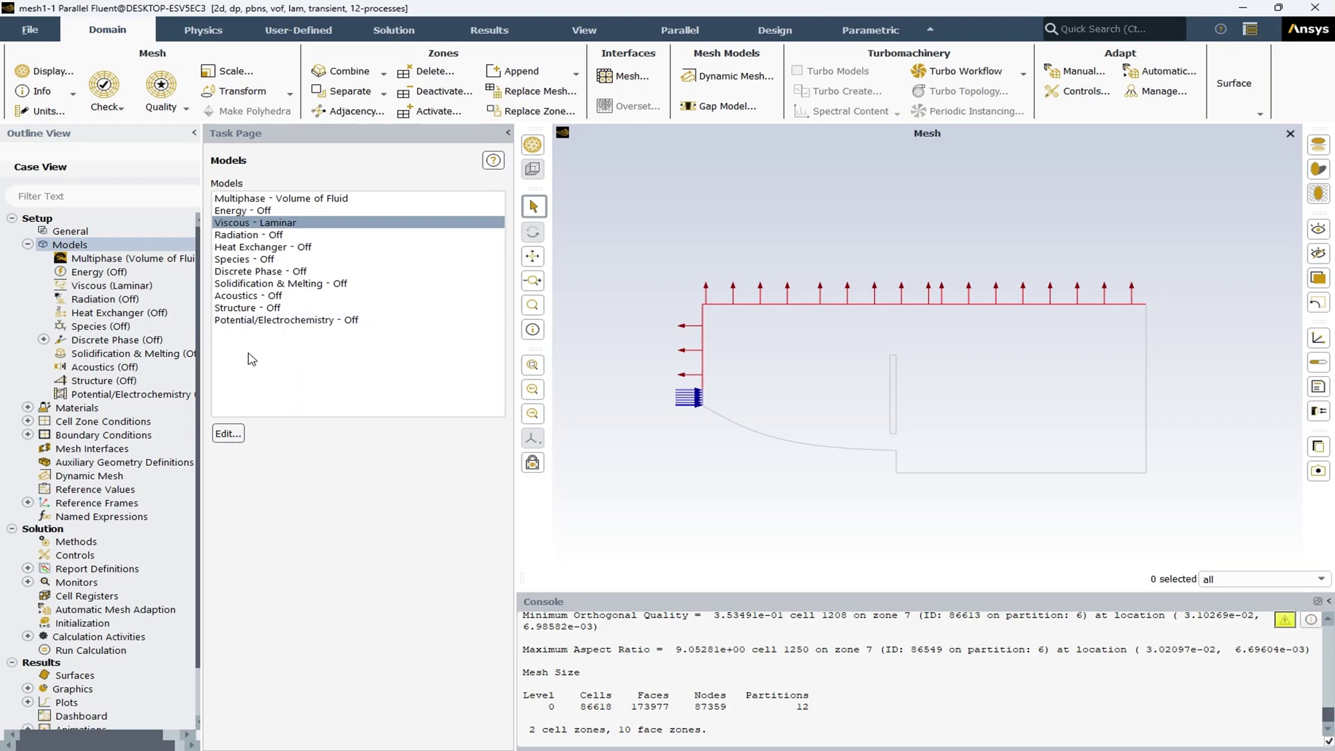
# - Open the water-liquid fluid material for editing and review its density and viscosity
pyautogui.click(28, 244)
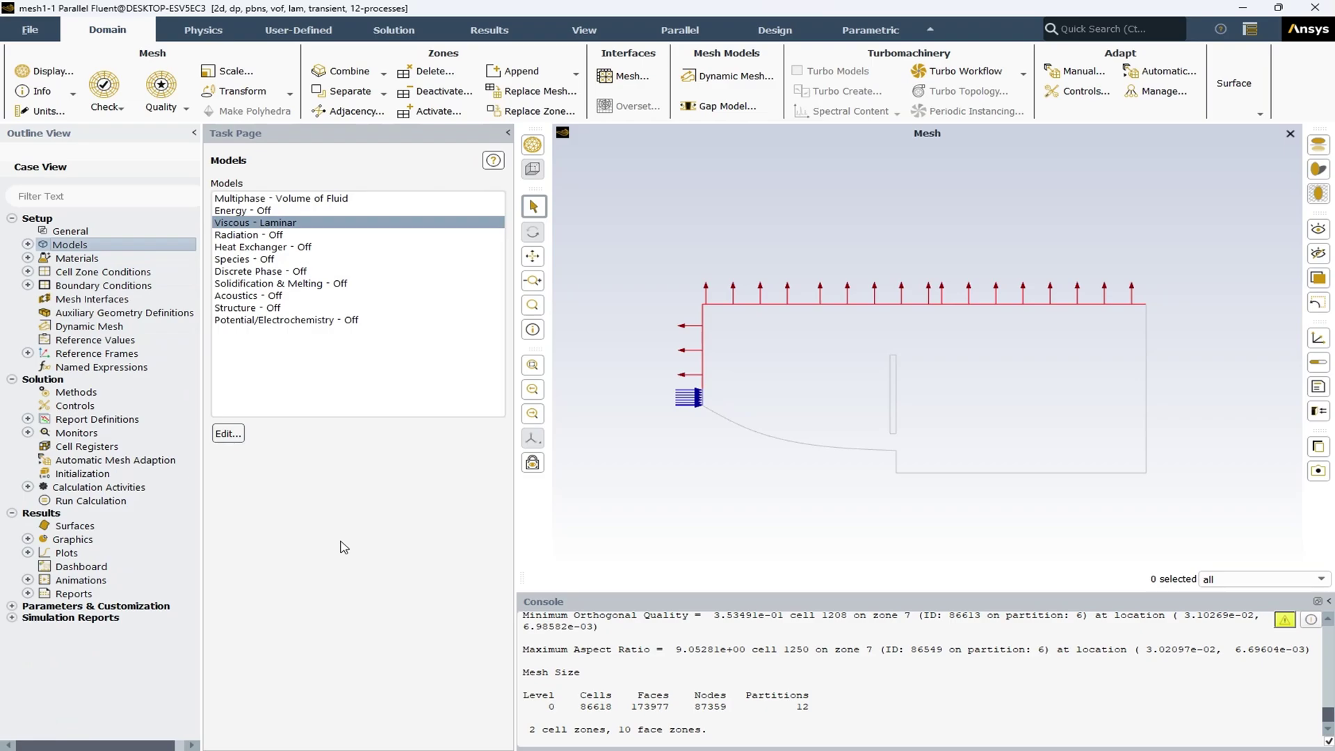
pyautogui.doubleClick(81, 258)
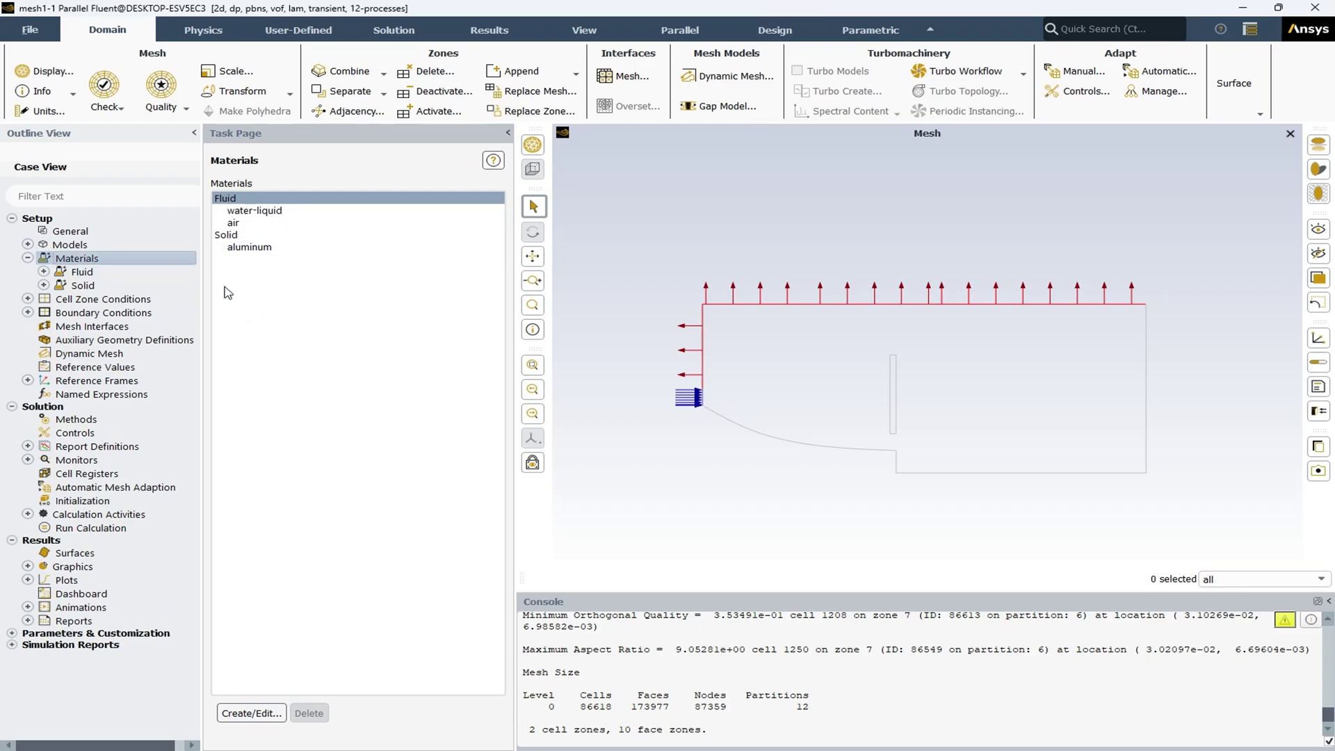
pyautogui.click(233, 199)
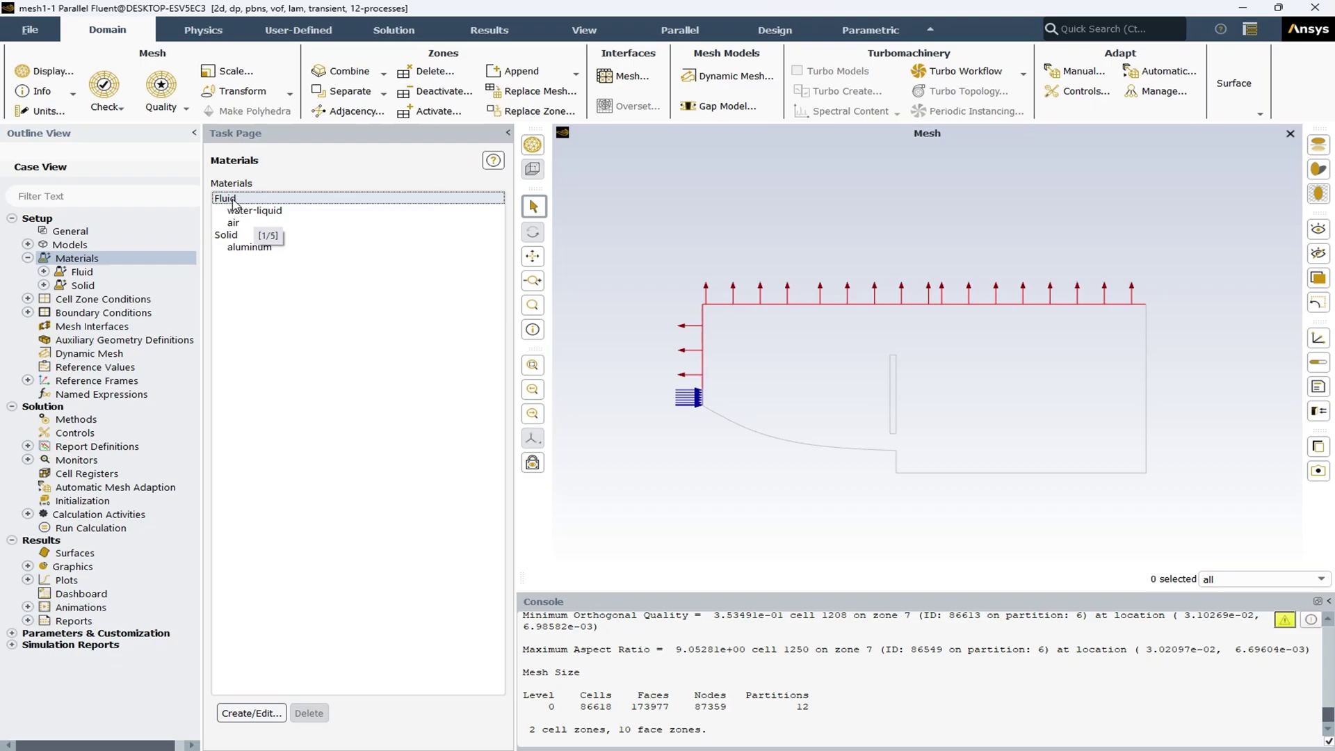
pyautogui.doubleClick(233, 203)
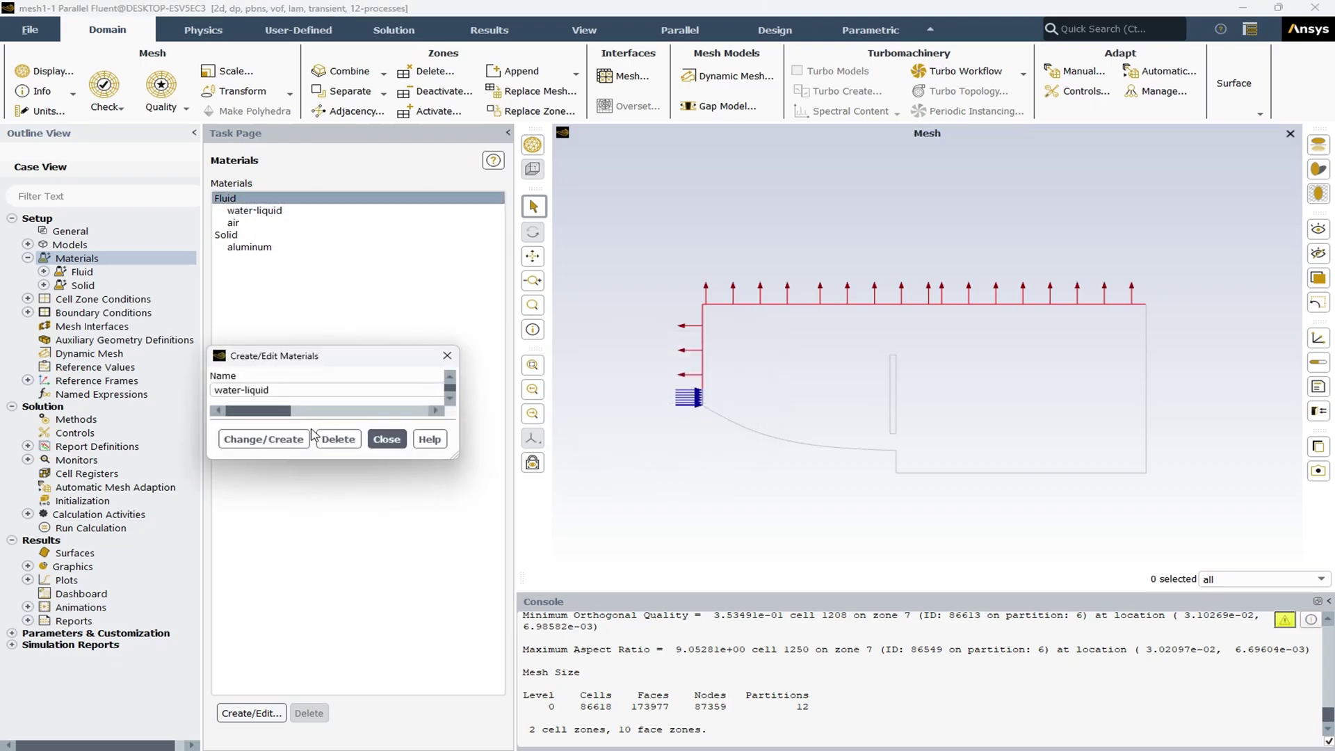
pyautogui.moveTo(487, 363); pyautogui.dragTo(492, 289)
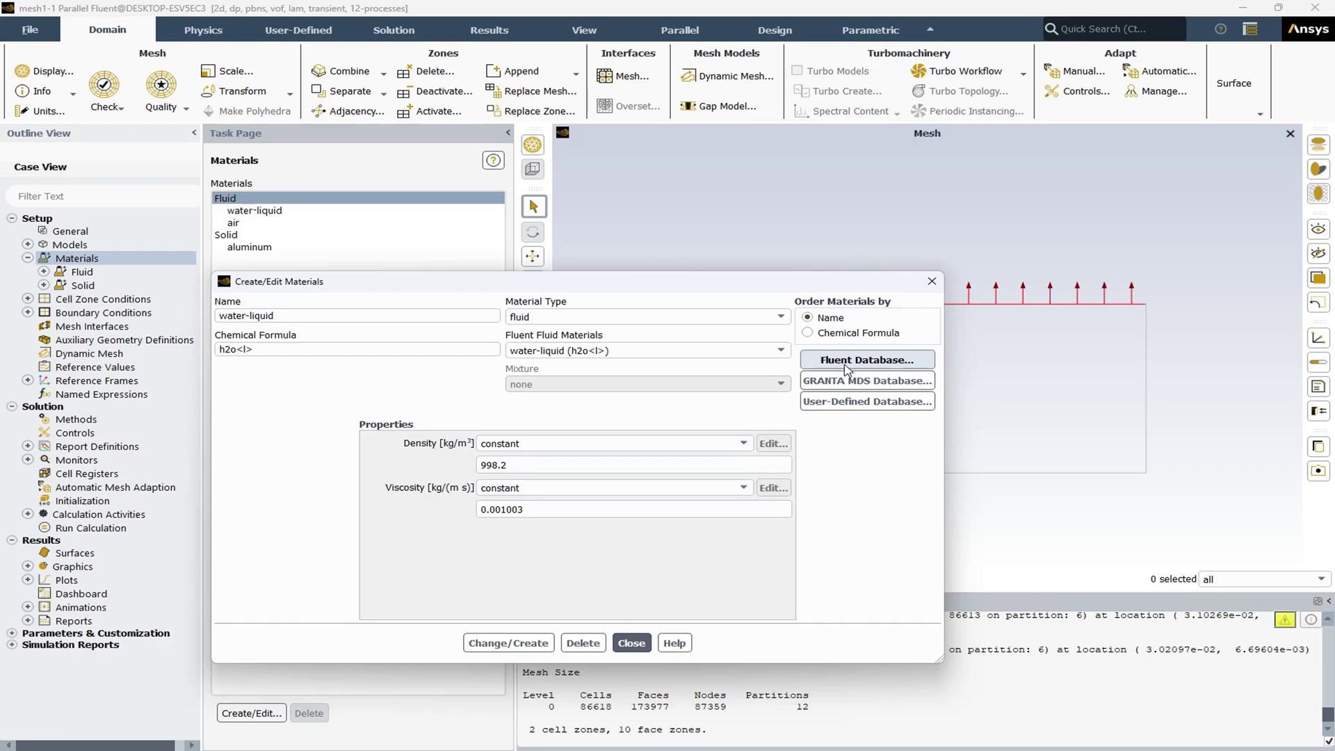
# - Open the Fluent materials database and browse the list of available fluid materials
pyautogui.click(868, 367)
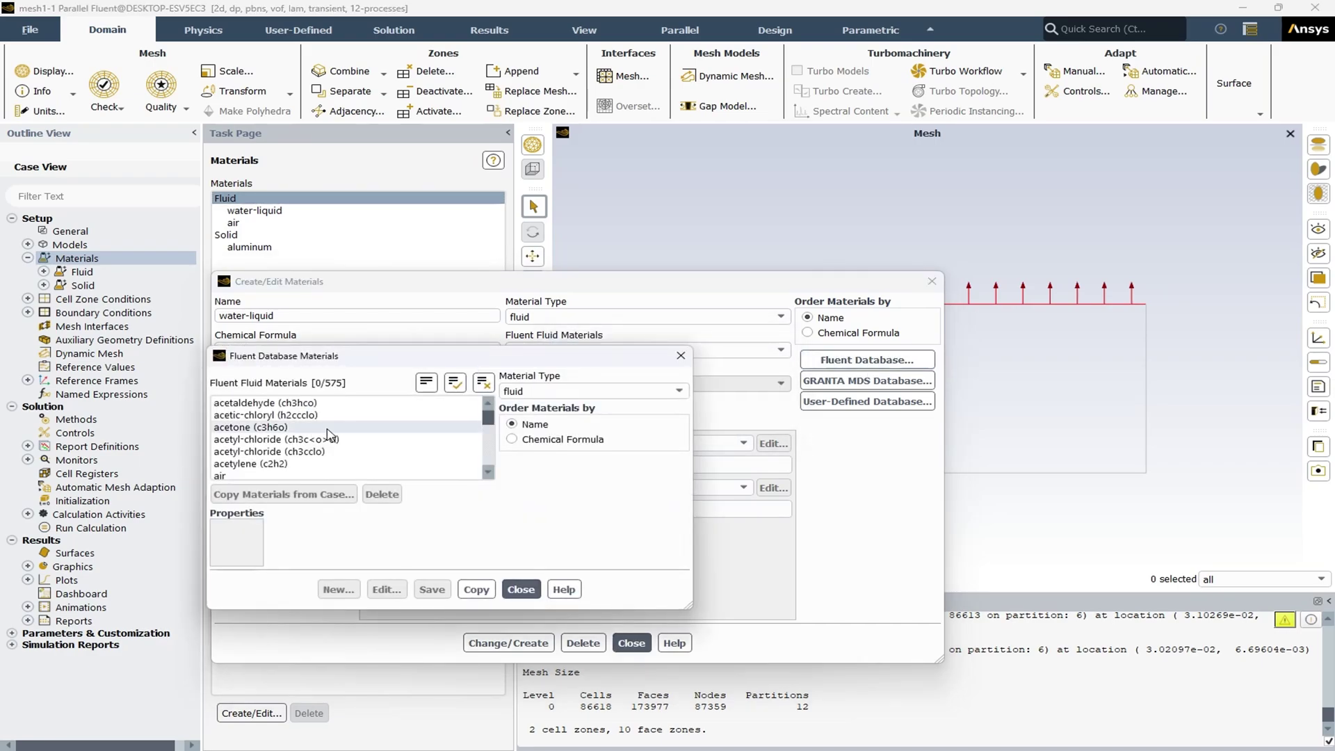
pyautogui.moveTo(486, 415); pyautogui.dragTo(489, 443)
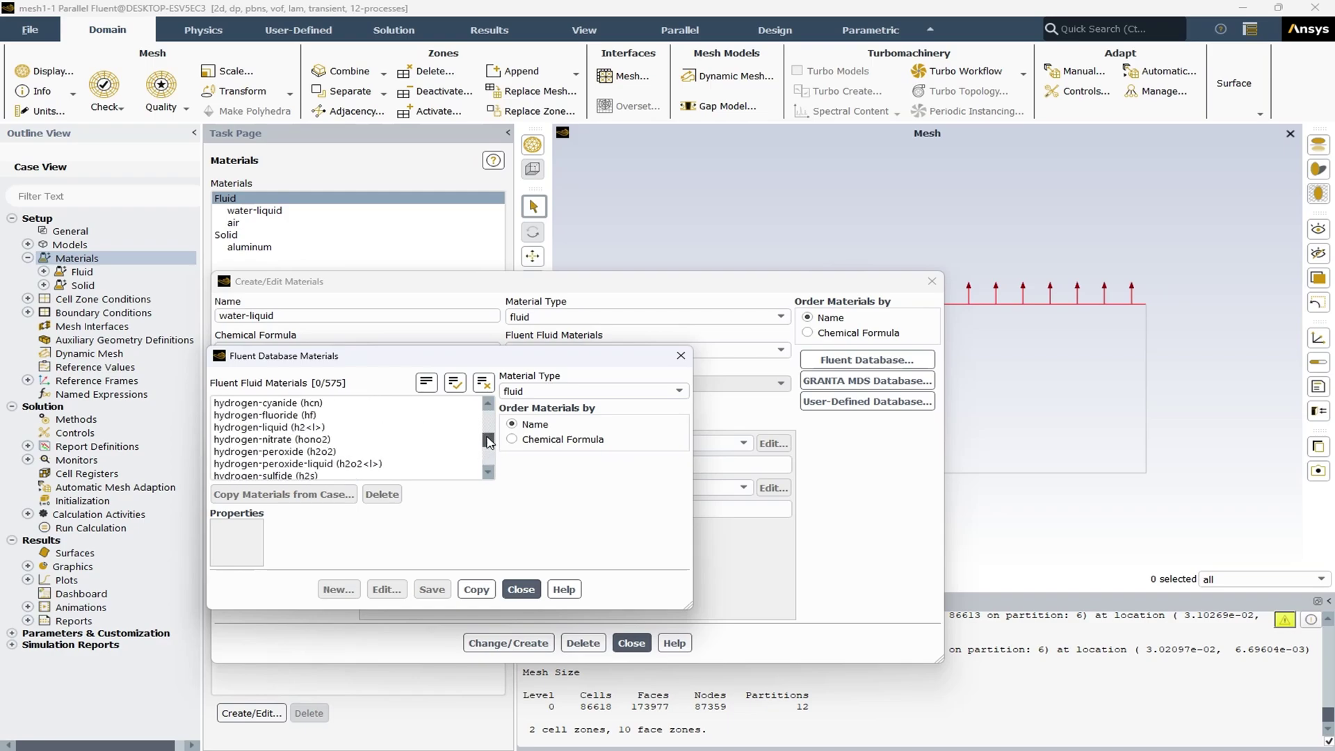
pyautogui.click(489, 405)
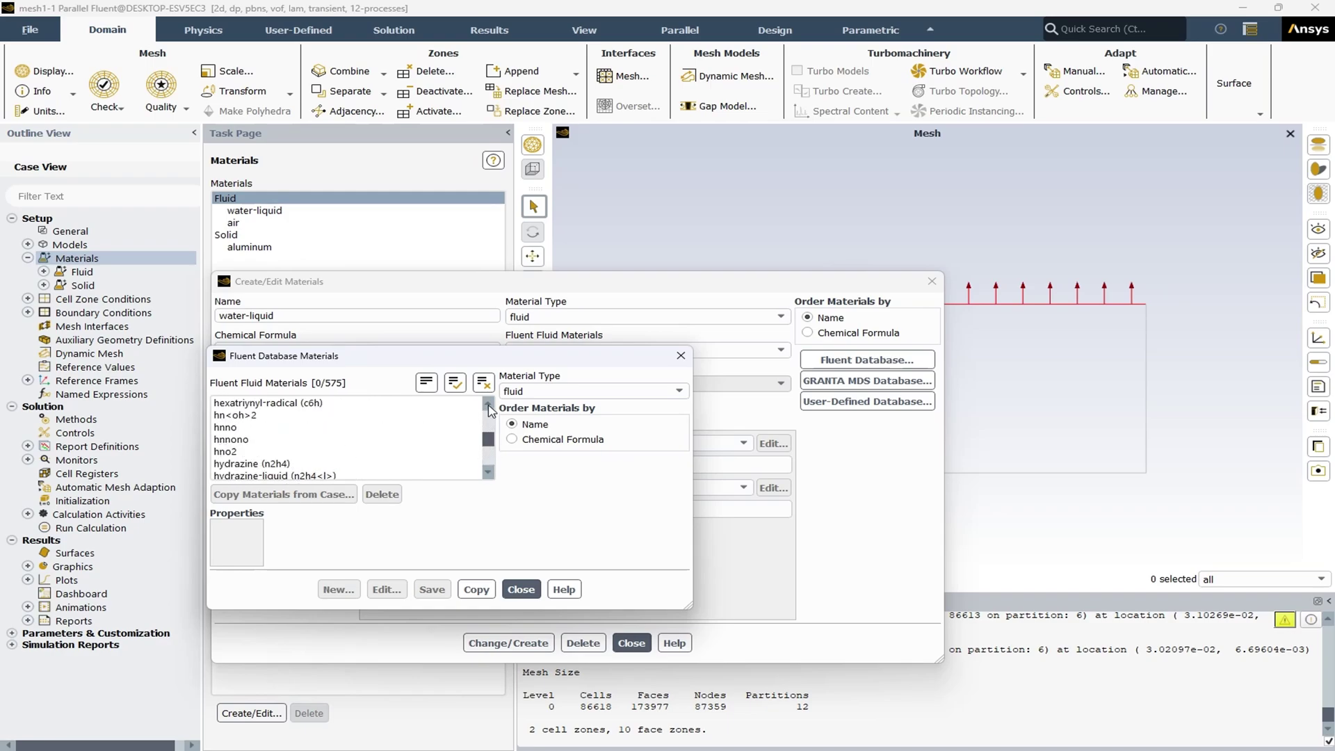
pyautogui.moveTo(489, 406); pyautogui.dragTo(497, 407)
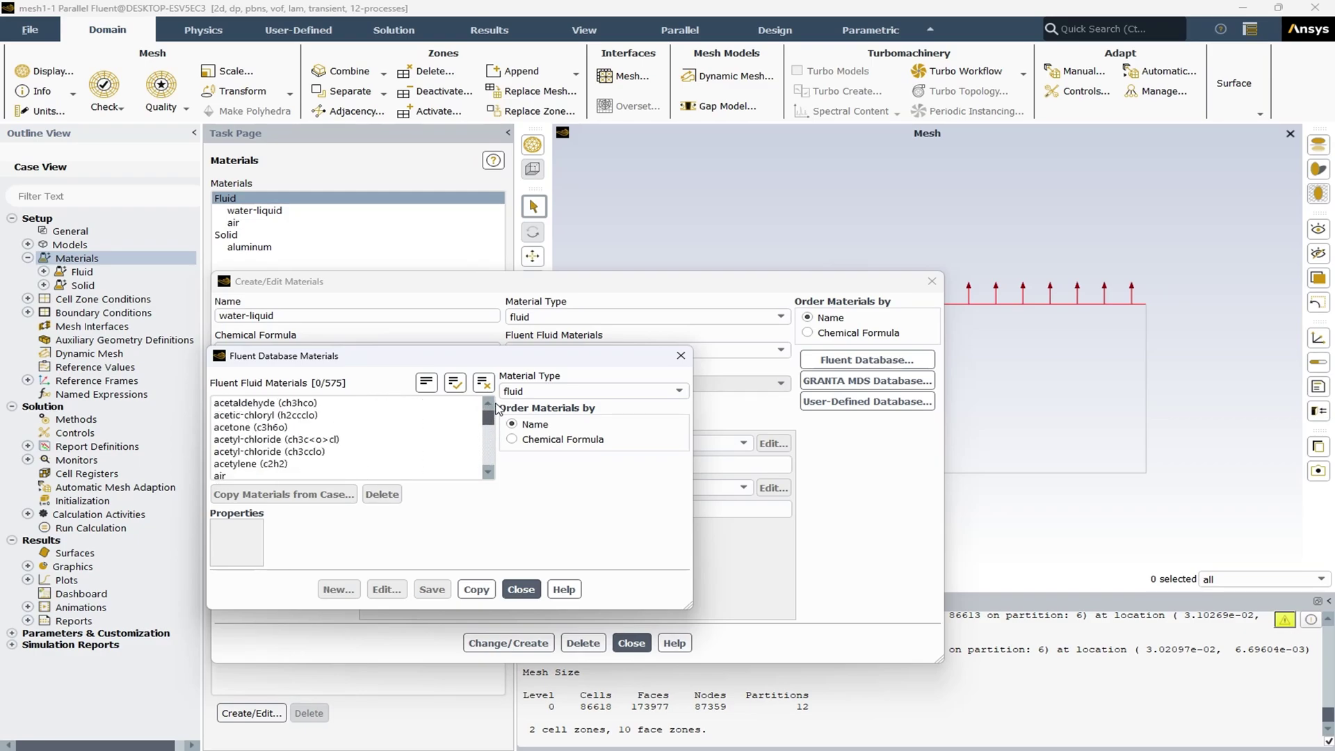
# - Browse the solid materials in the Fluent database to the end of the list, and close the database and material editor
pyautogui.click(530, 392)
pyautogui.click(531, 419)
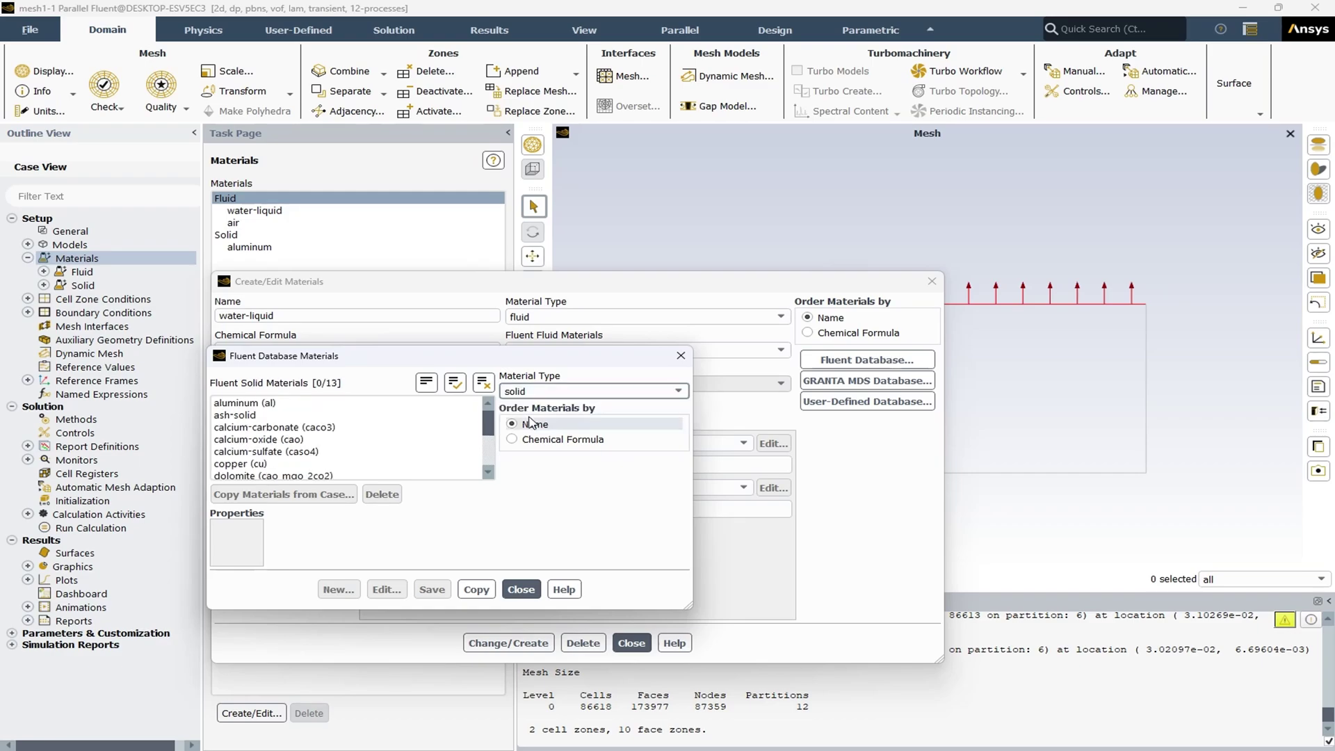
pyautogui.click(488, 474)
pyautogui.click(488, 474)
pyautogui.click(488, 474)
pyautogui.click(488, 473)
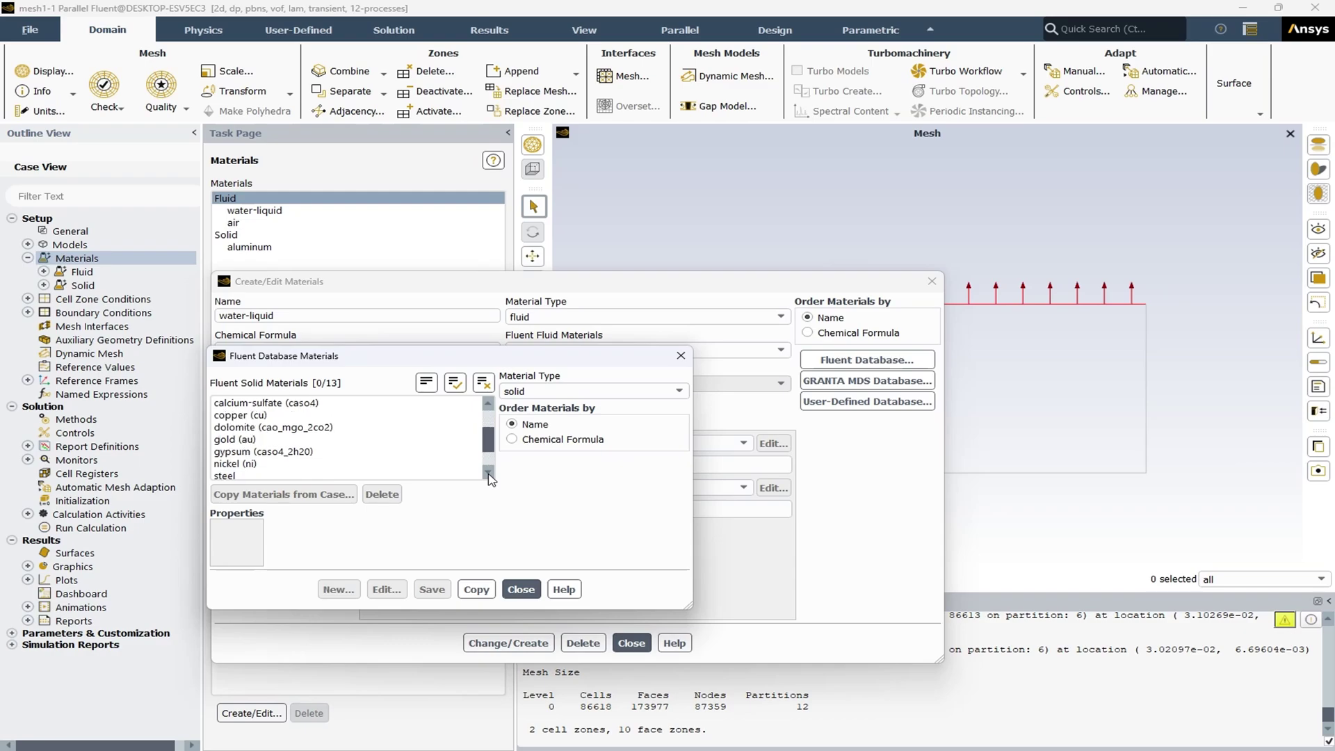
pyautogui.click(488, 473)
pyautogui.click(488, 473)
pyautogui.click(488, 474)
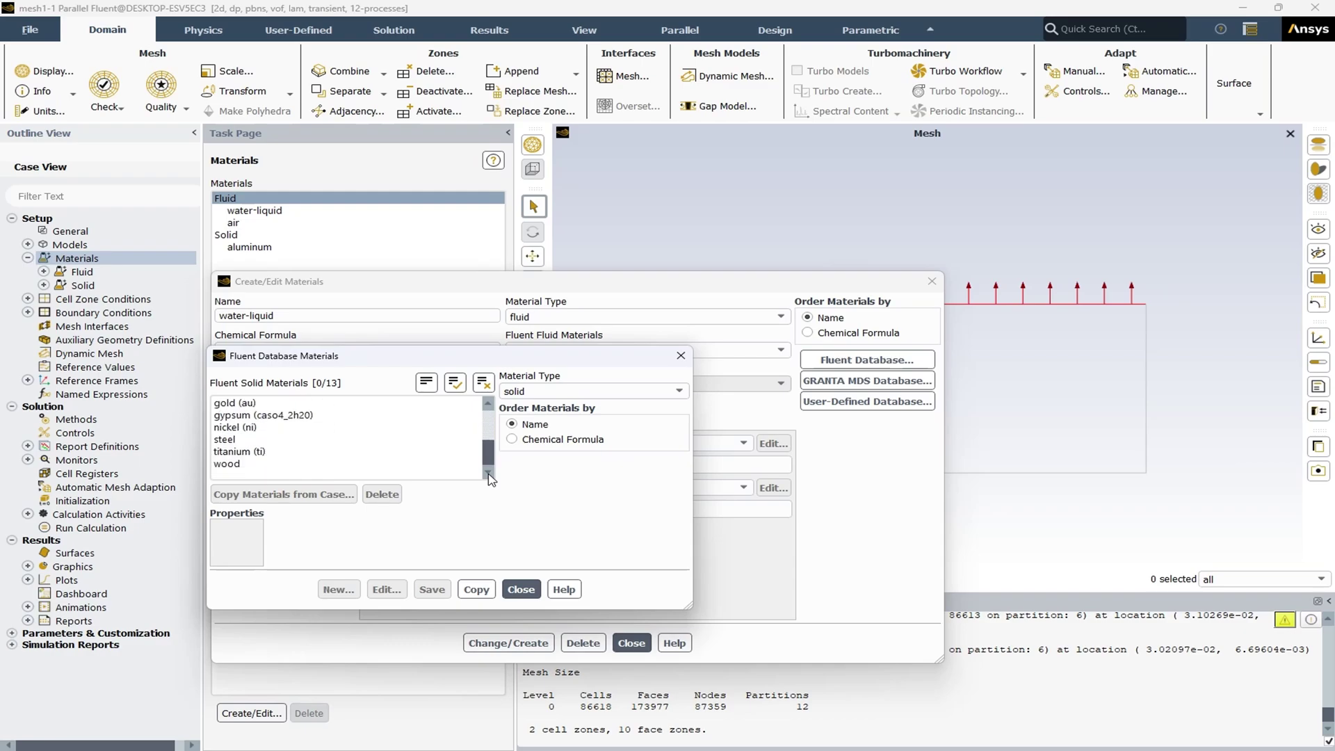
pyautogui.click(534, 584)
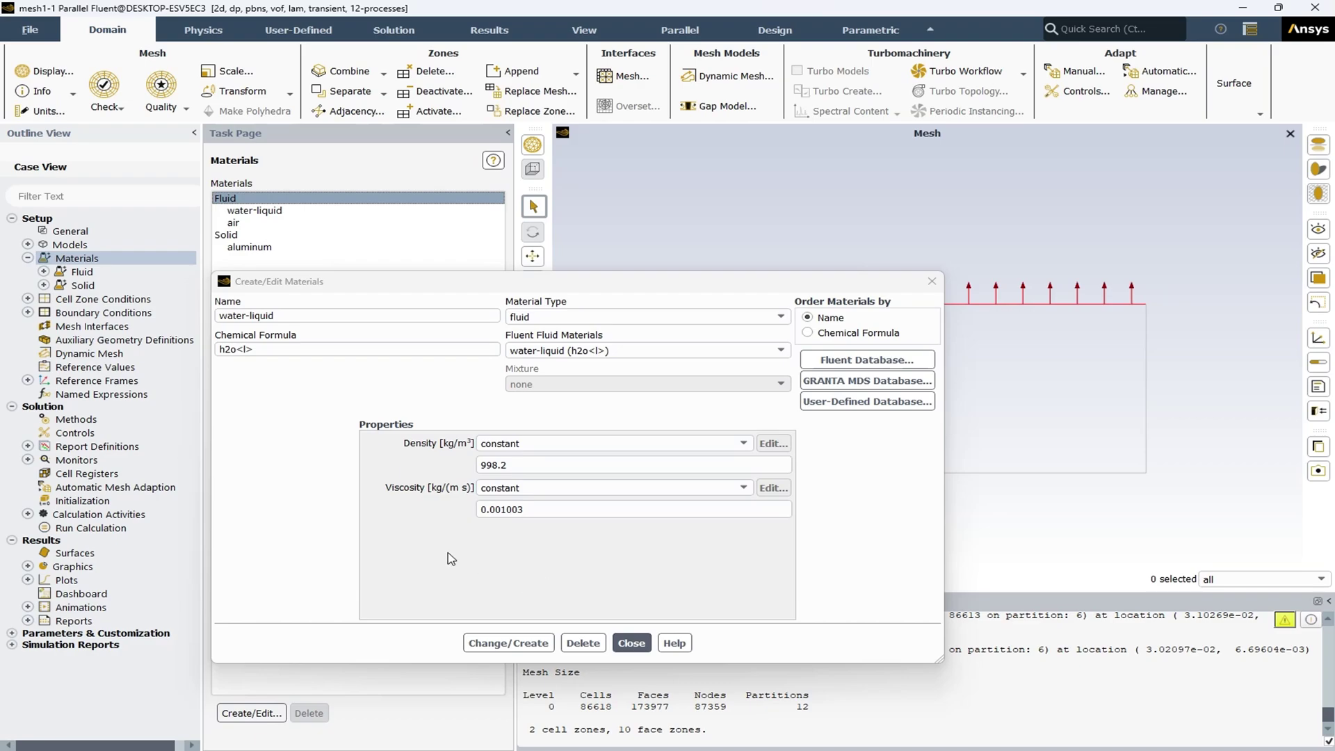
pyautogui.click(630, 644)
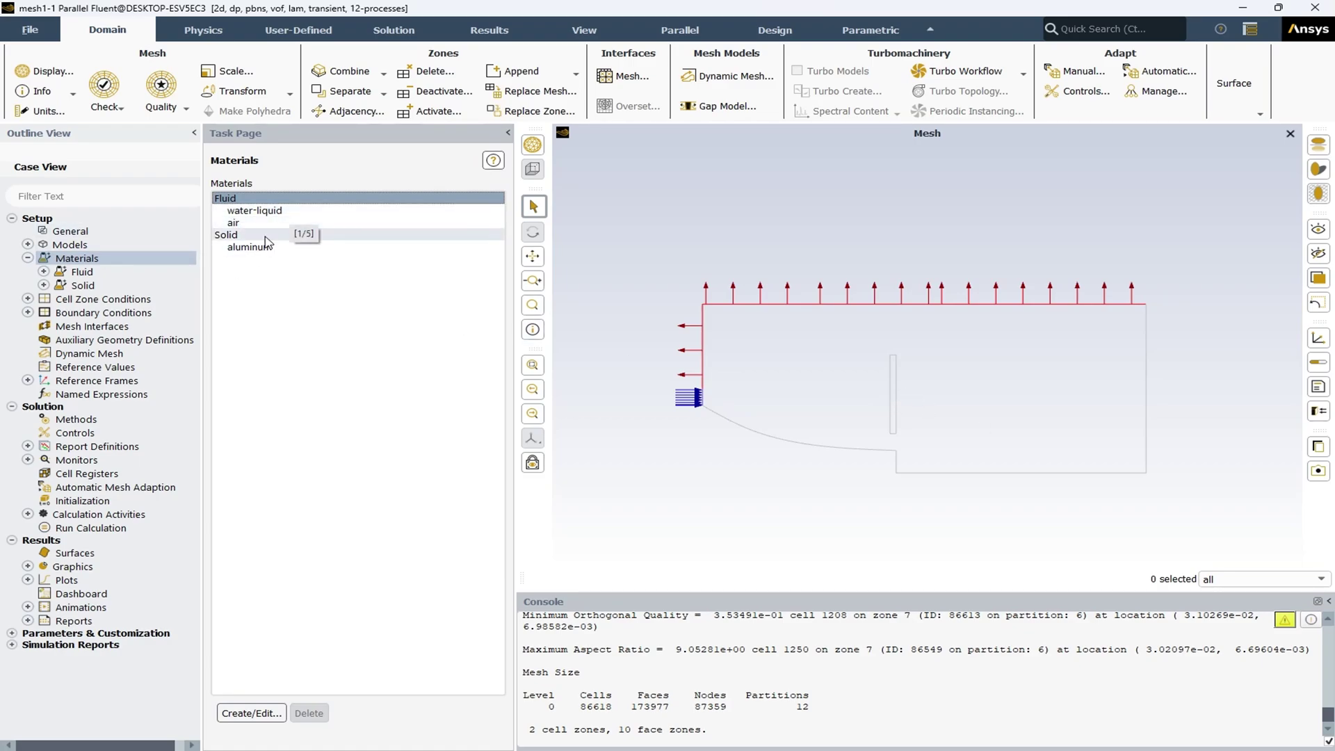
pyautogui.click(28, 245)
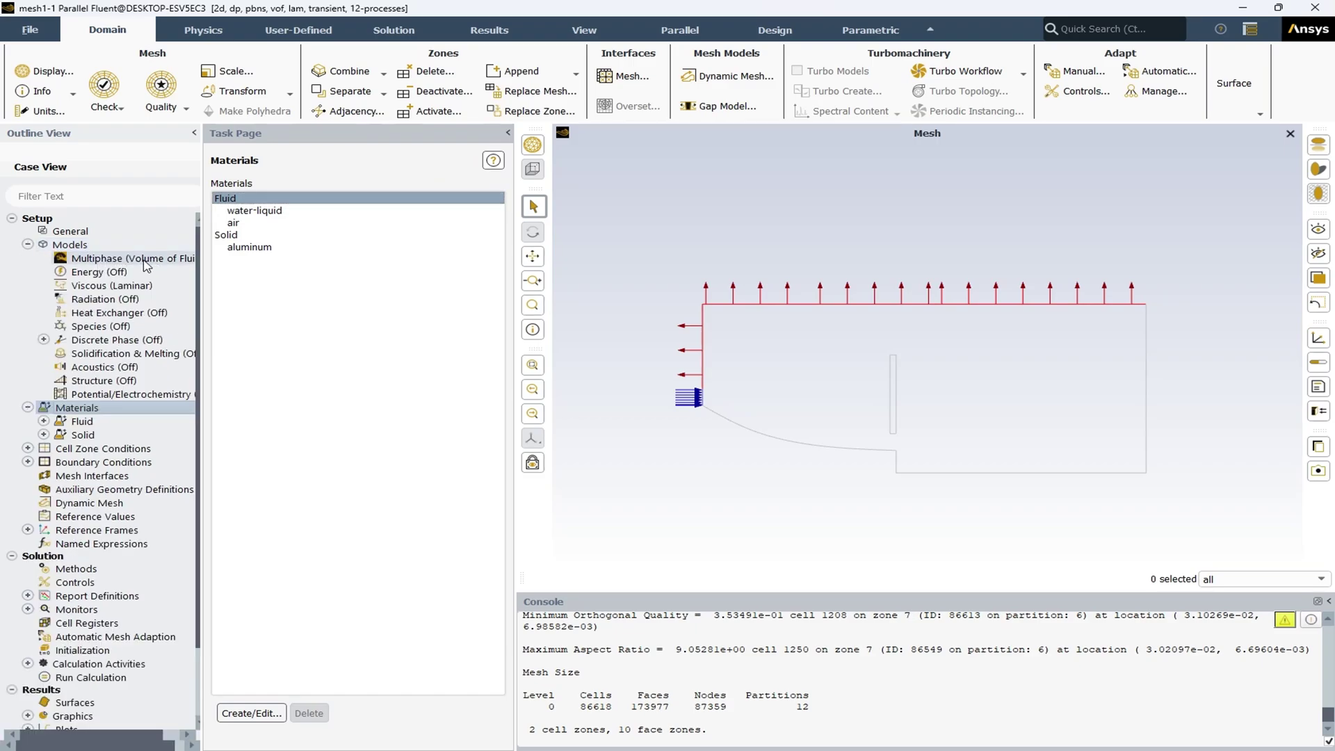
pyautogui.click(27, 244)
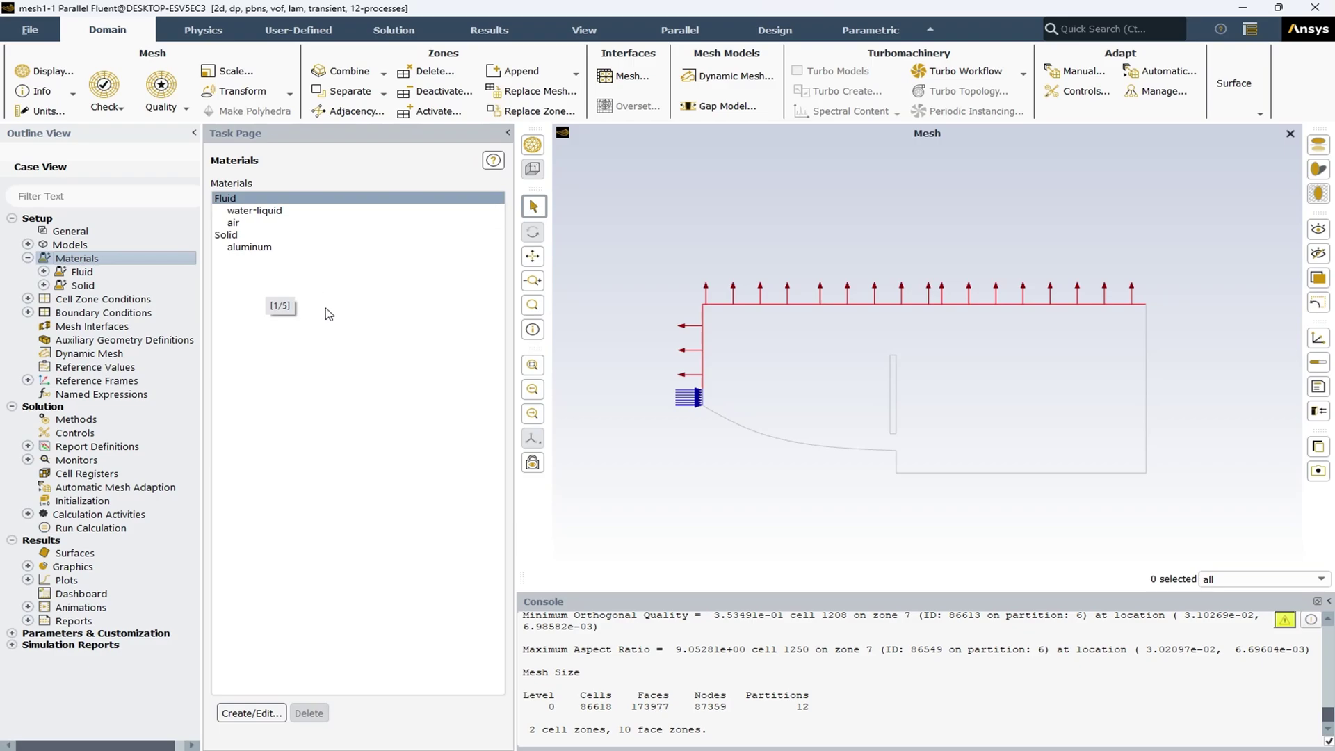
# - Open the cell zone conditions and list the zones grouped by zone type
pyautogui.click(28, 258)
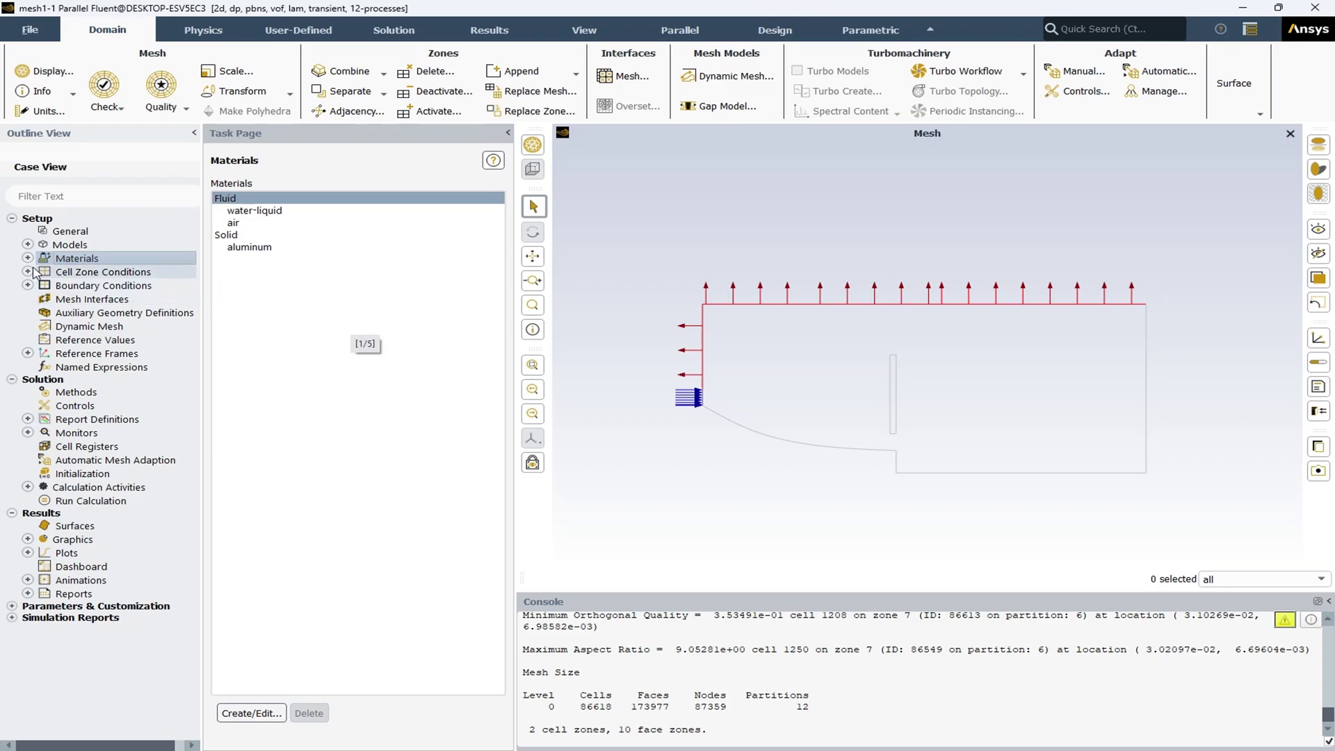
pyautogui.doubleClick(111, 276)
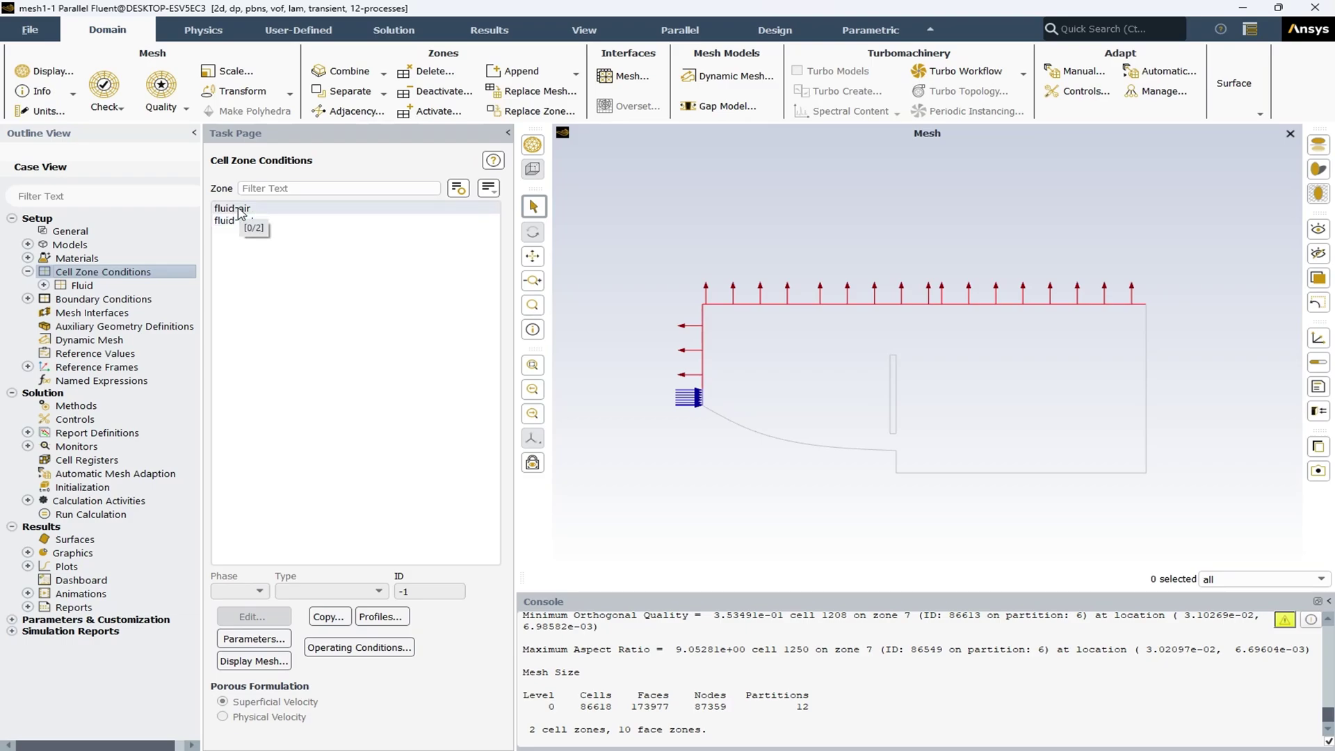
pyautogui.click(488, 187)
pyautogui.click(560, 260)
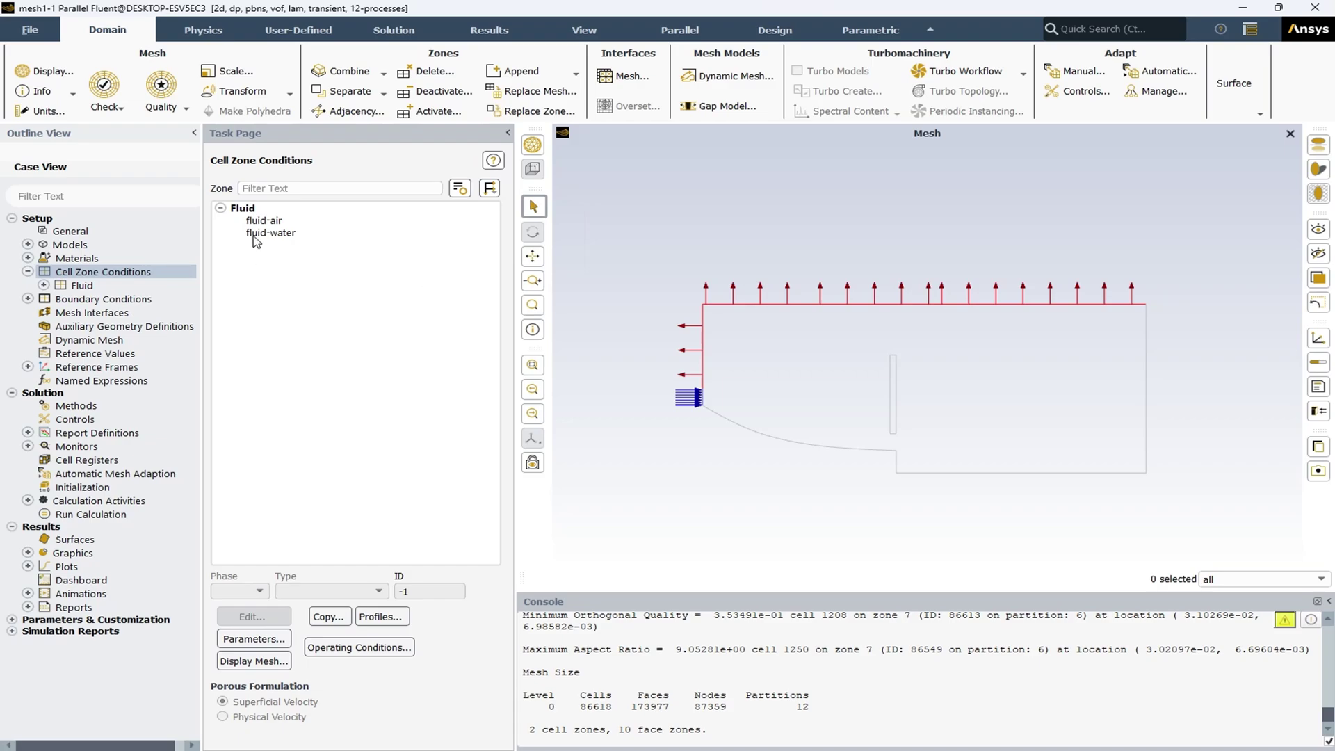
# - Review the settings of the fluid-air and fluid-water cell zones, closing each without changes
pyautogui.click(271, 223)
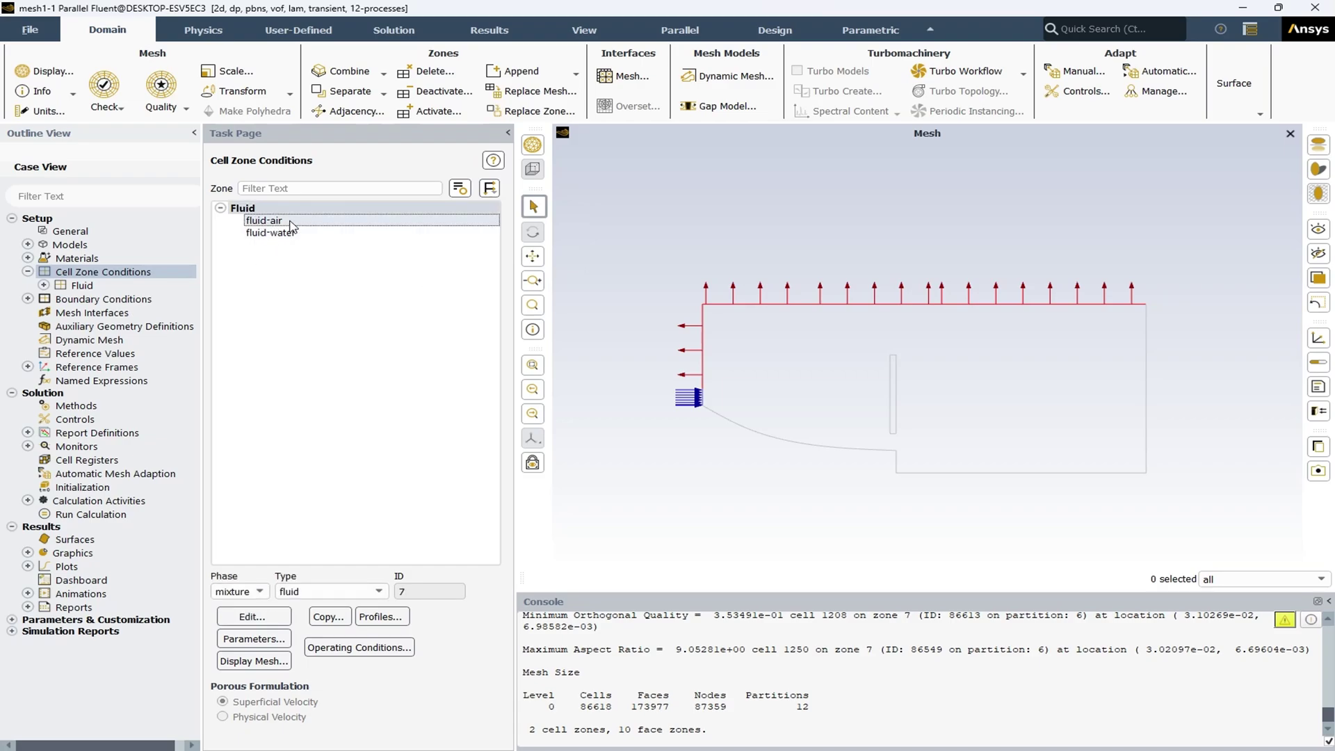
pyautogui.doubleClick(252, 221)
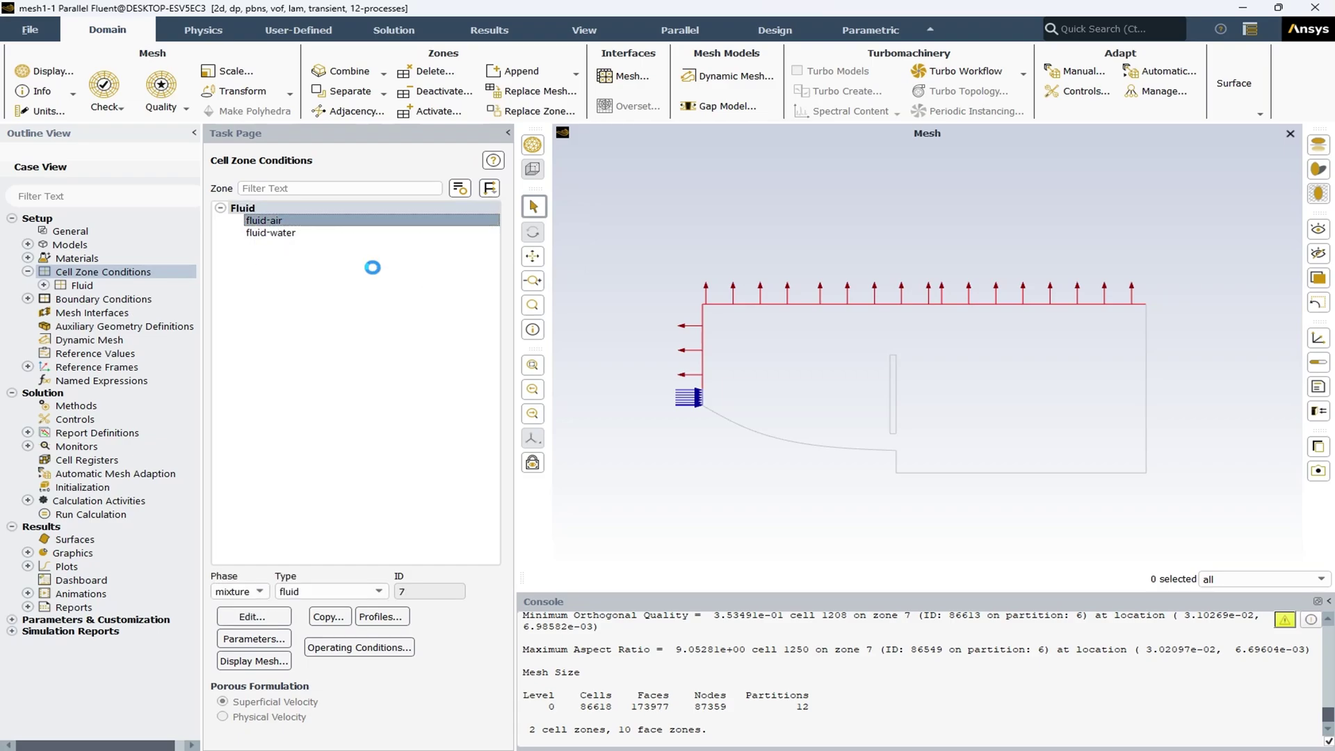
pyautogui.moveTo(508, 365); pyautogui.dragTo(424, 302)
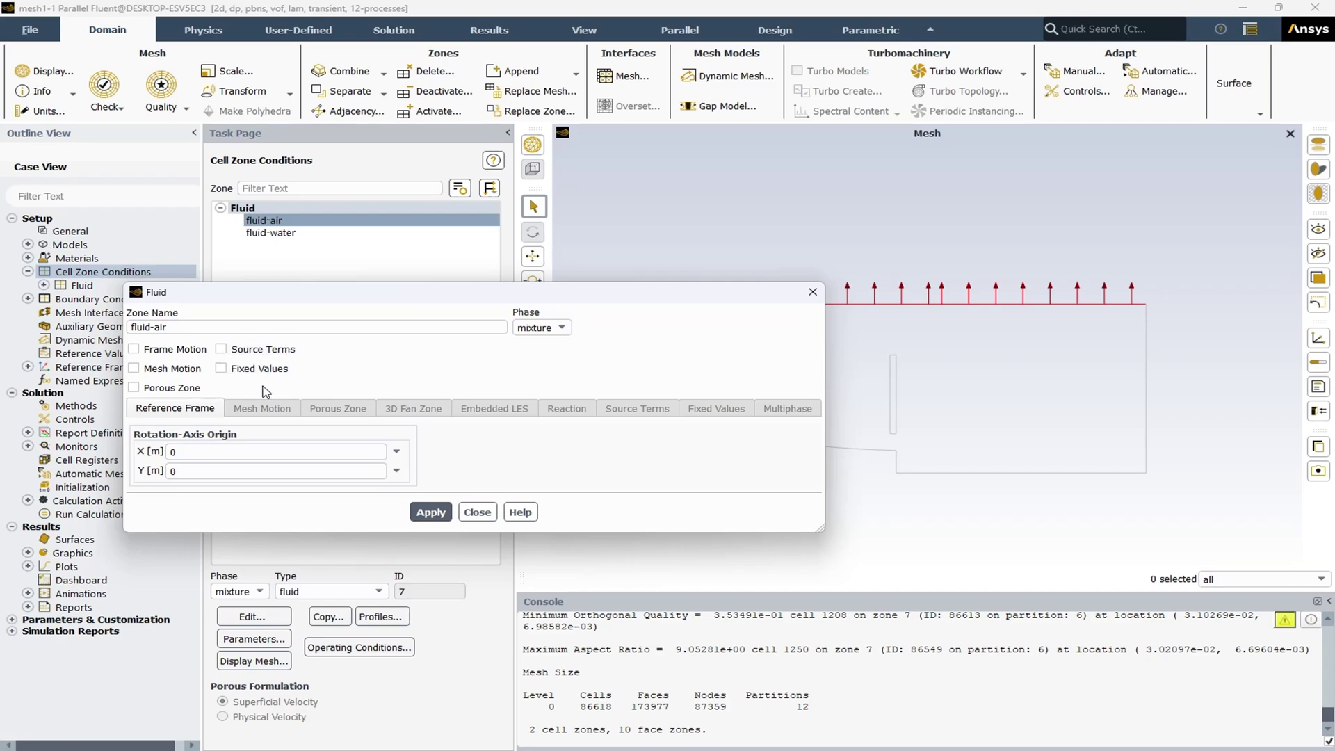
pyautogui.click(476, 512)
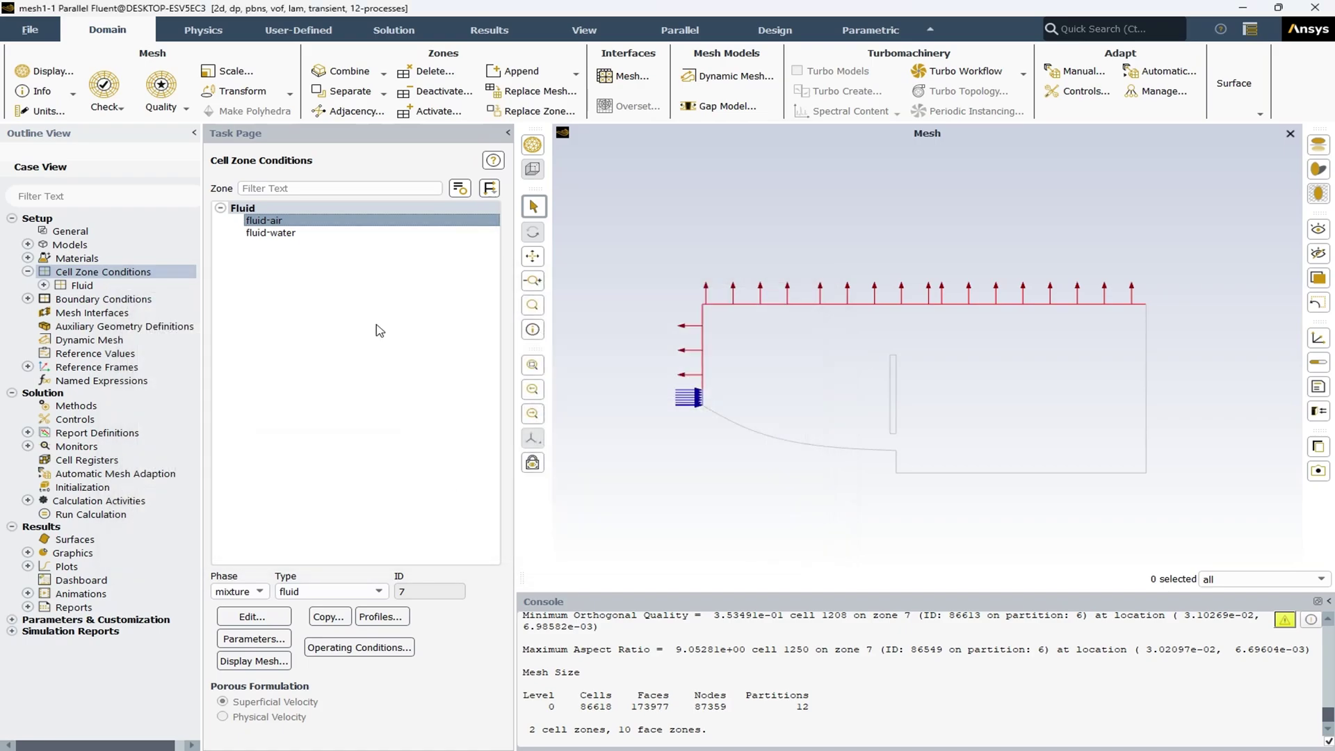
pyautogui.click(278, 233)
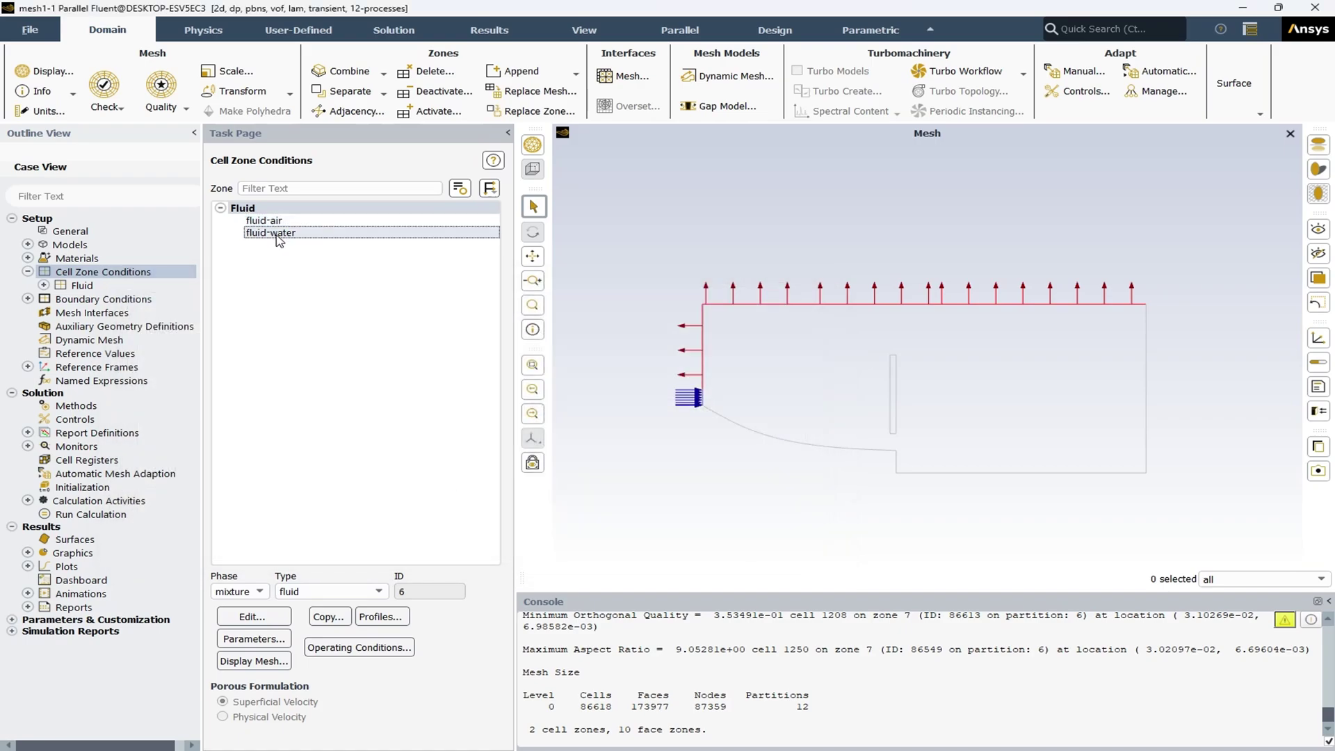
pyautogui.doubleClick(277, 234)
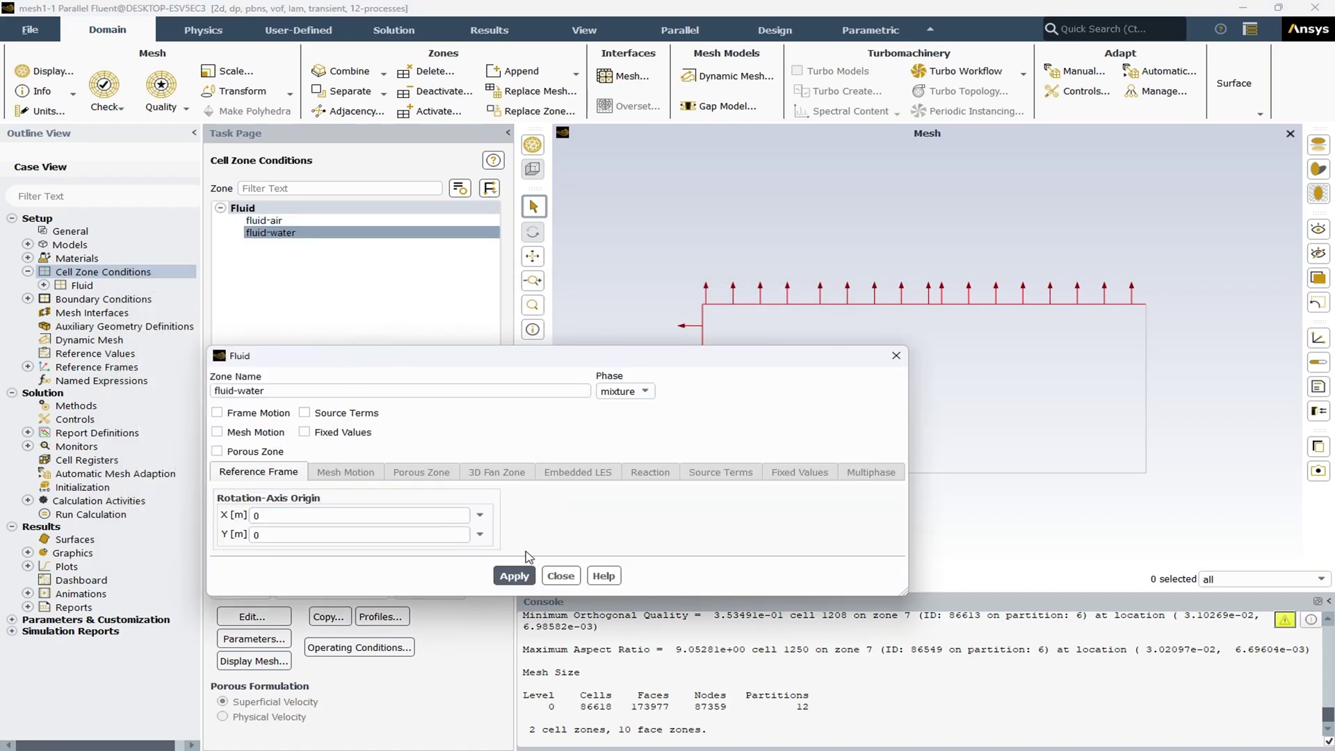
pyautogui.click(561, 576)
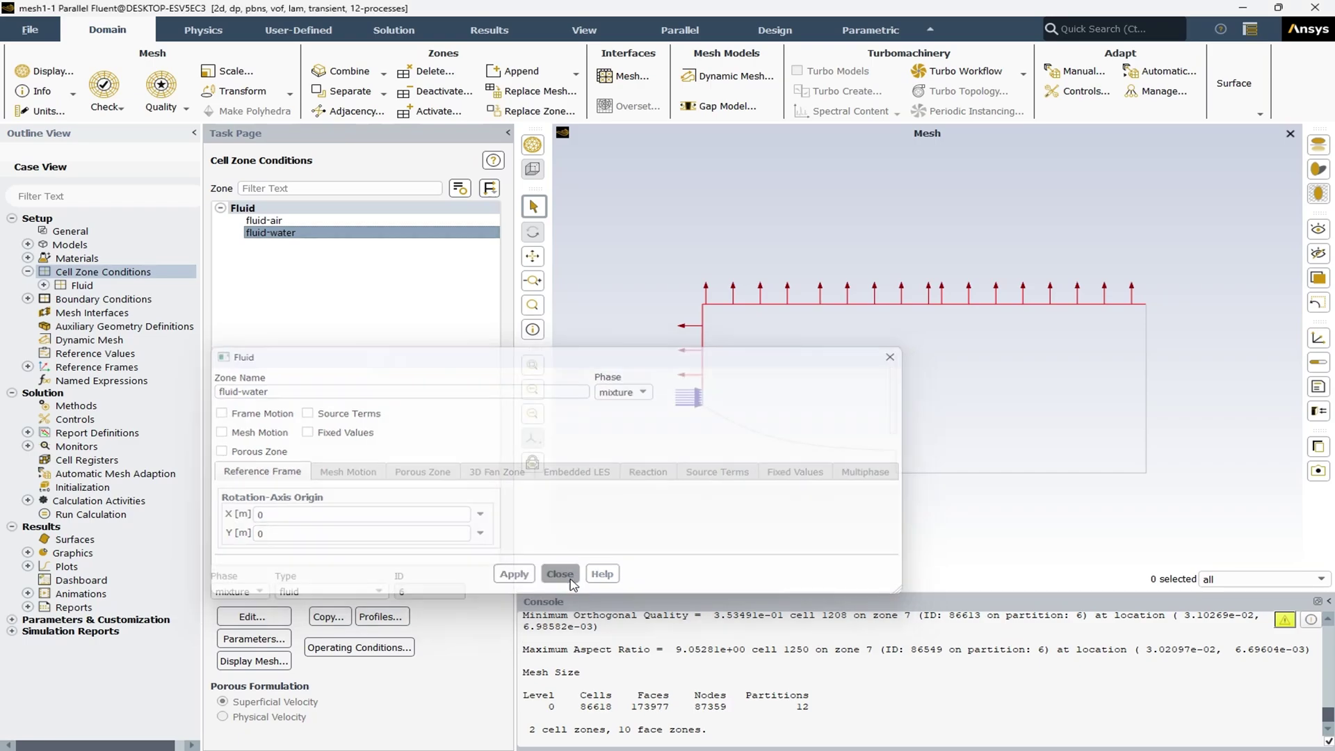
# - Open the boundary conditions and review the inlet's velocity and pressure settings for the mixture phase
pyautogui.click(28, 272)
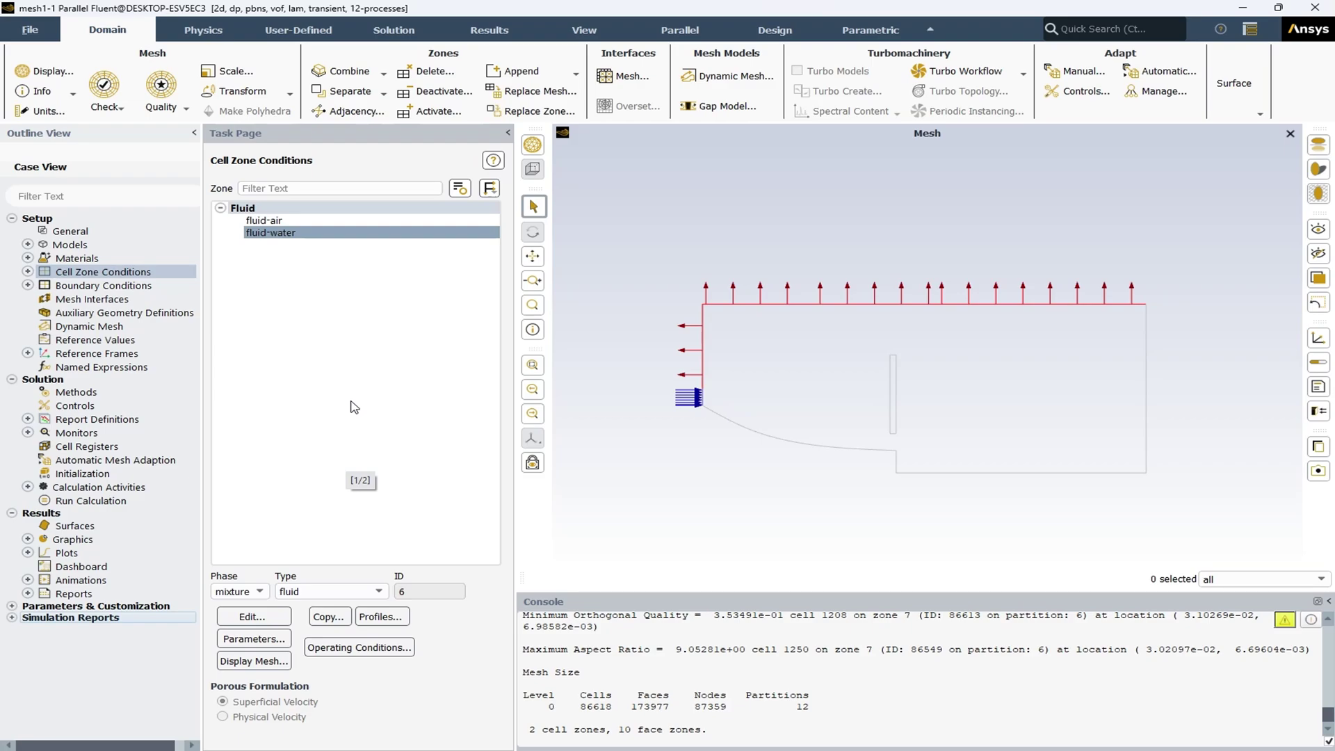
pyautogui.doubleClick(47, 292)
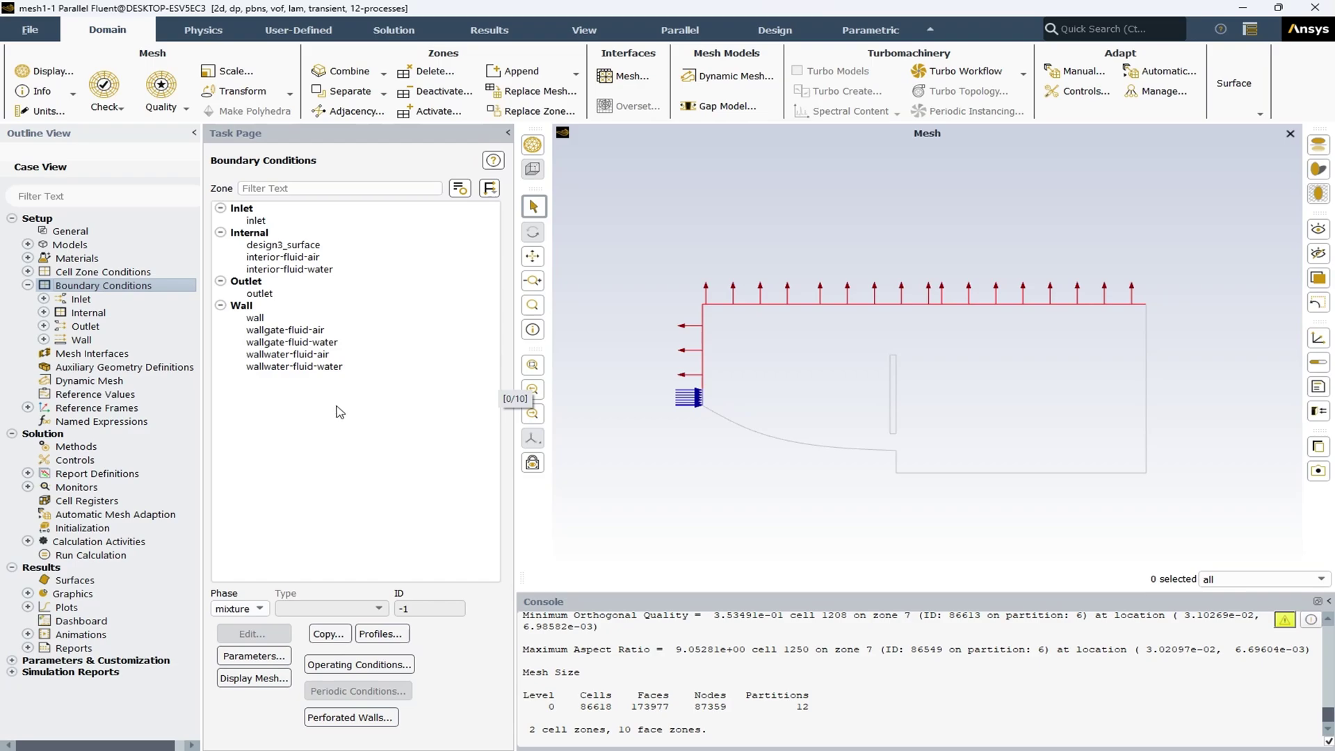
pyautogui.click(258, 223)
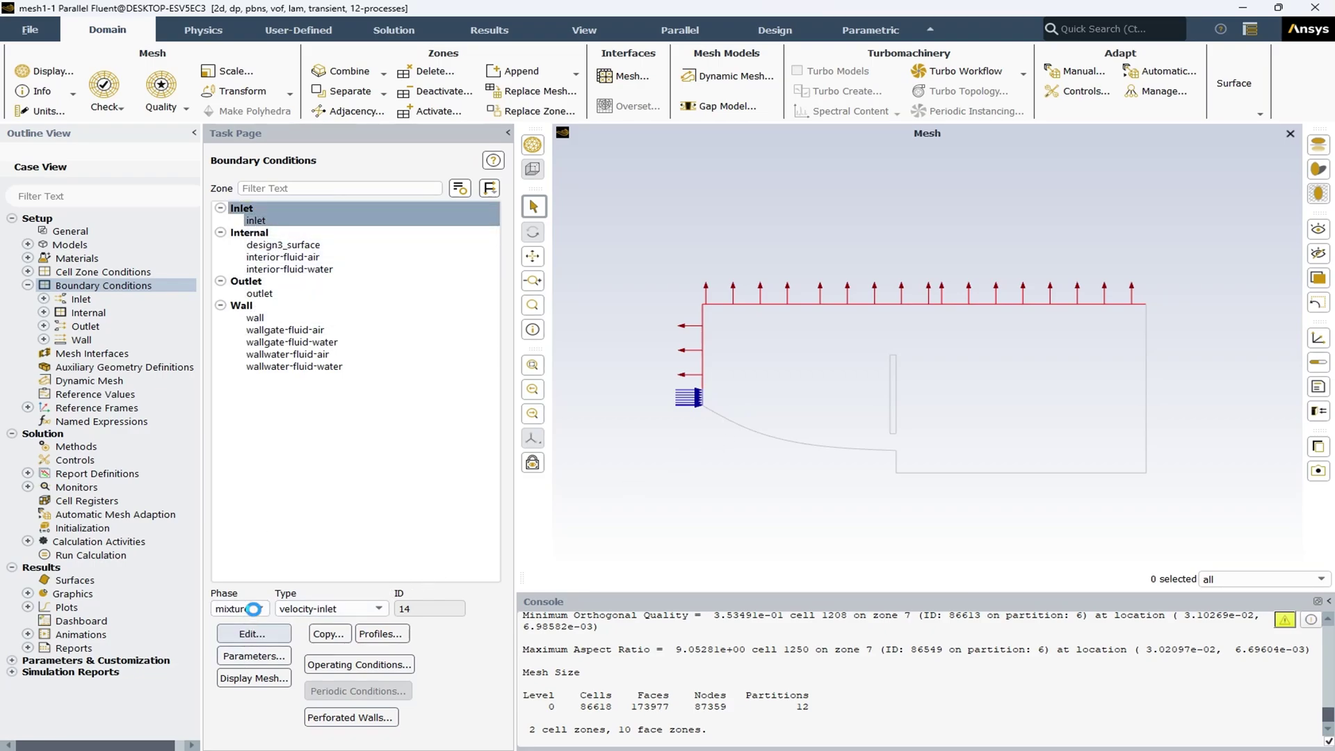
pyautogui.click(253, 630)
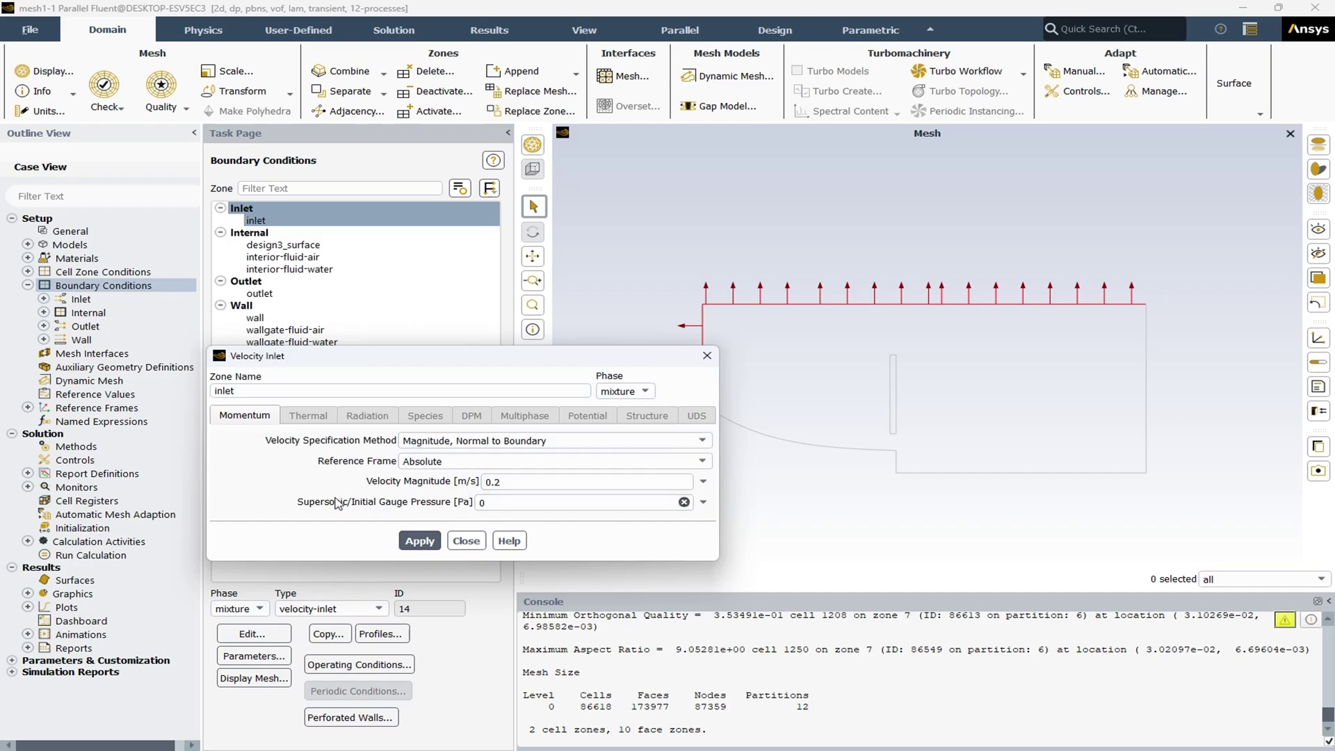
# - Review the velocity inlet's settings for the air and water phases, including the water volume fraction, and close them
pyautogui.click(628, 395)
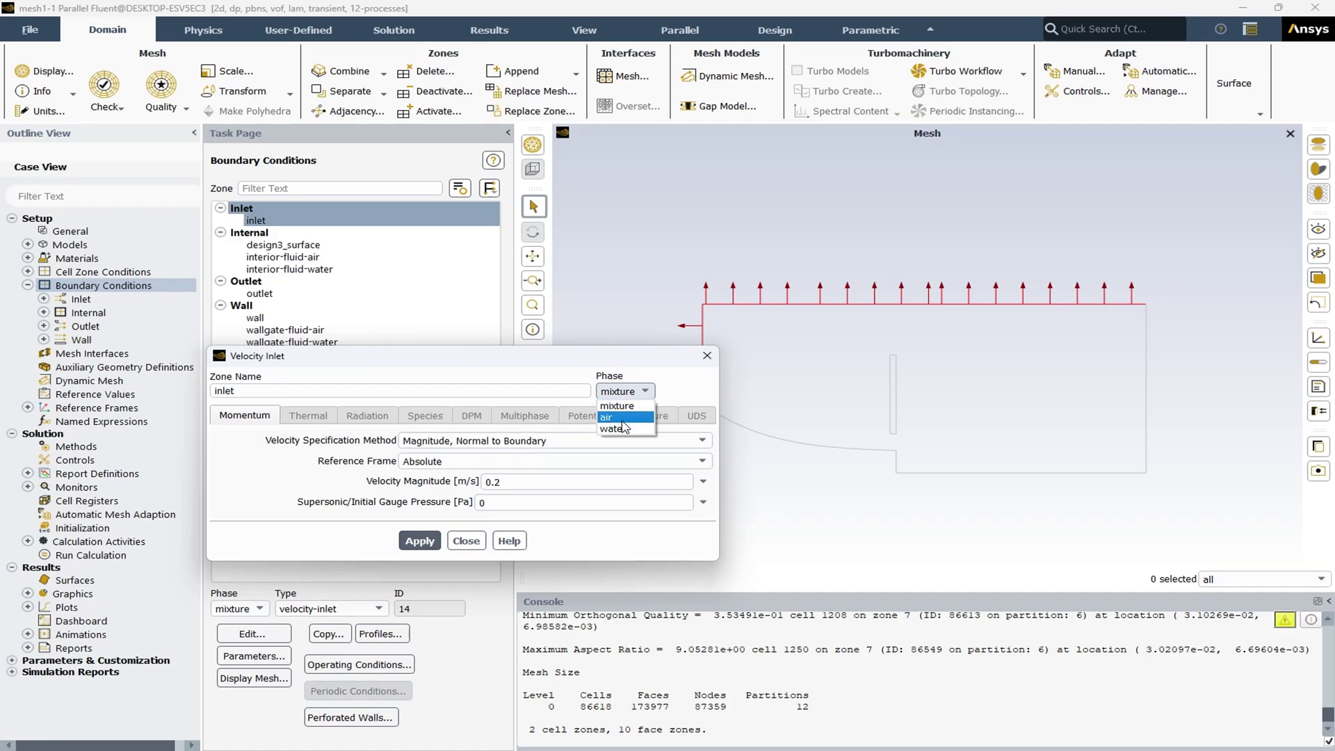
pyautogui.click(625, 421)
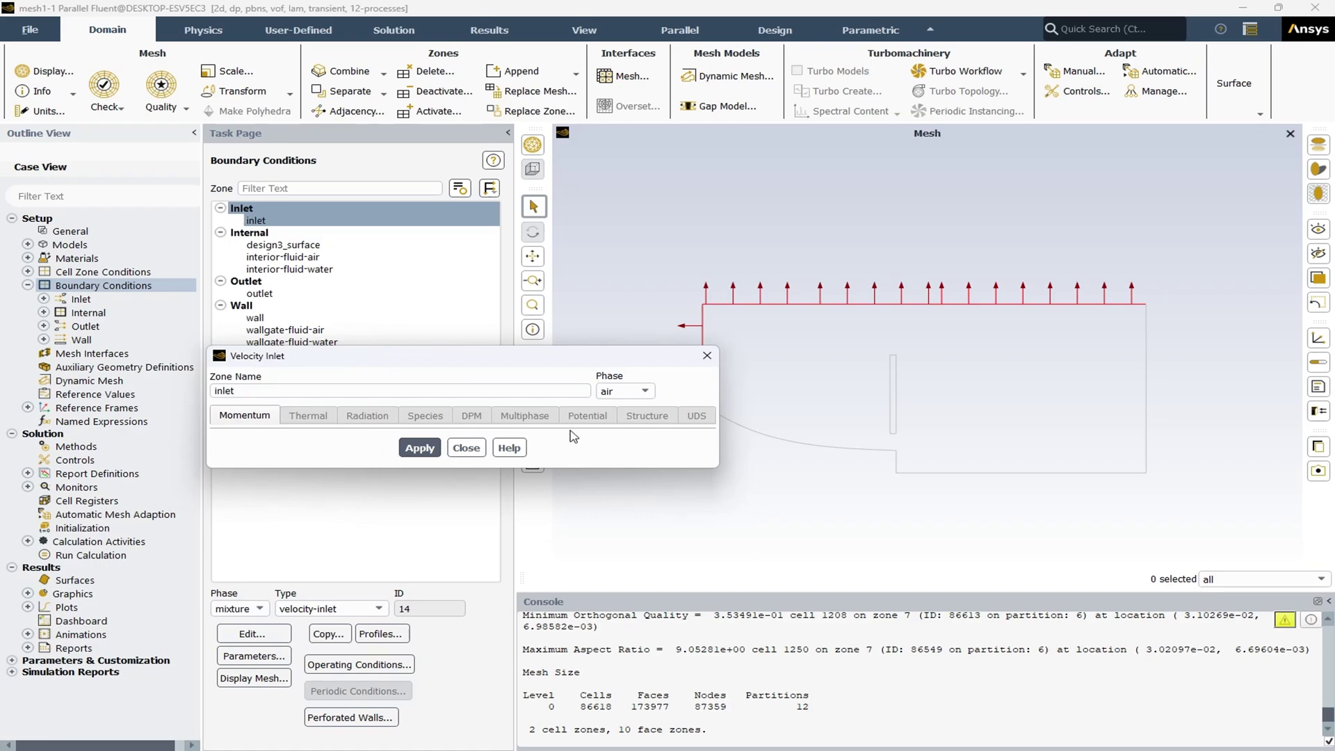
pyautogui.click(633, 392)
pyautogui.click(635, 431)
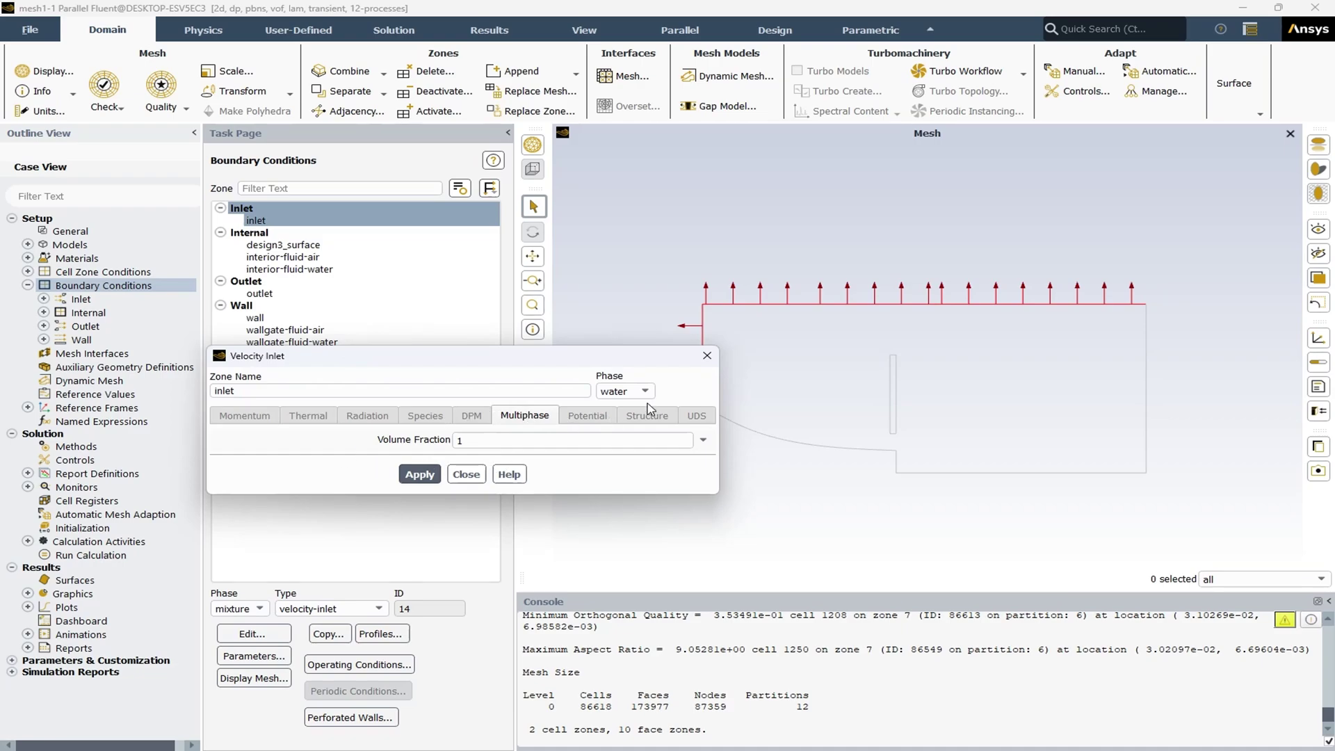
pyautogui.click(498, 441)
pyautogui.moveTo(570, 363); pyautogui.dragTo(453, 345)
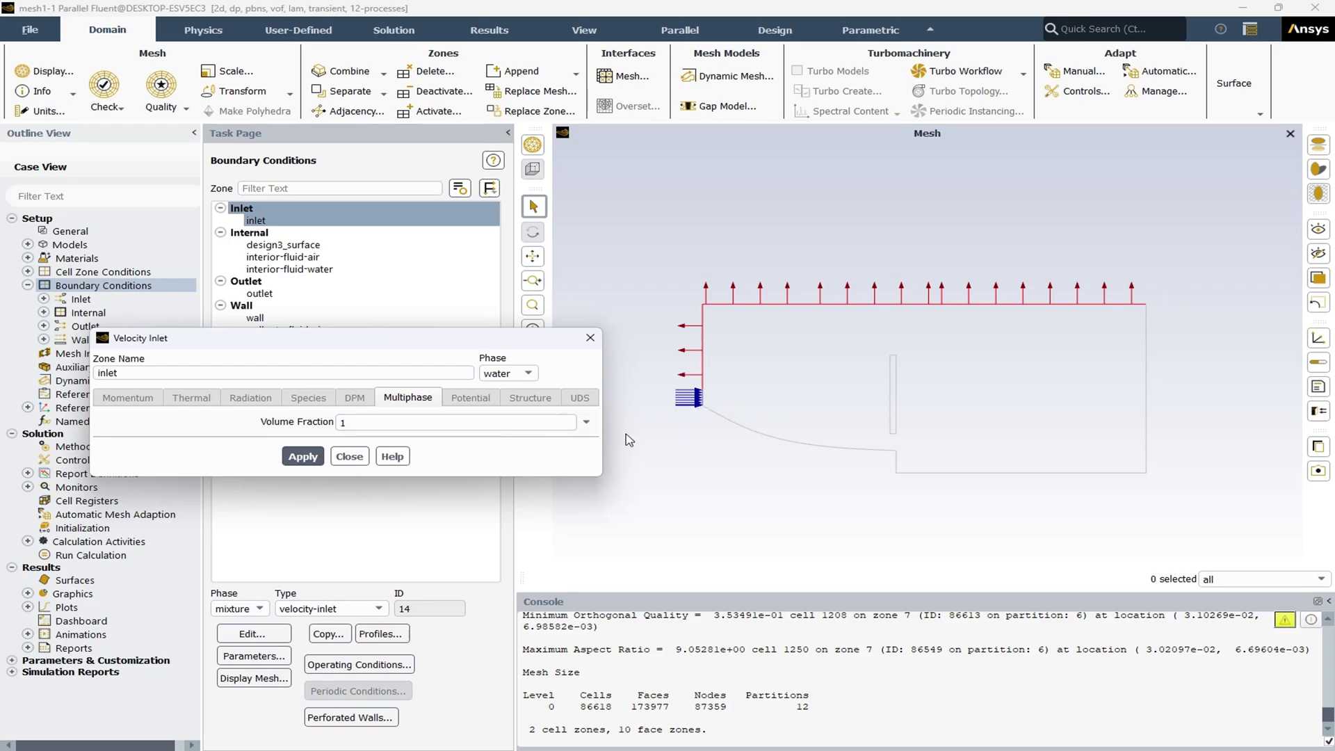
pyautogui.click(349, 457)
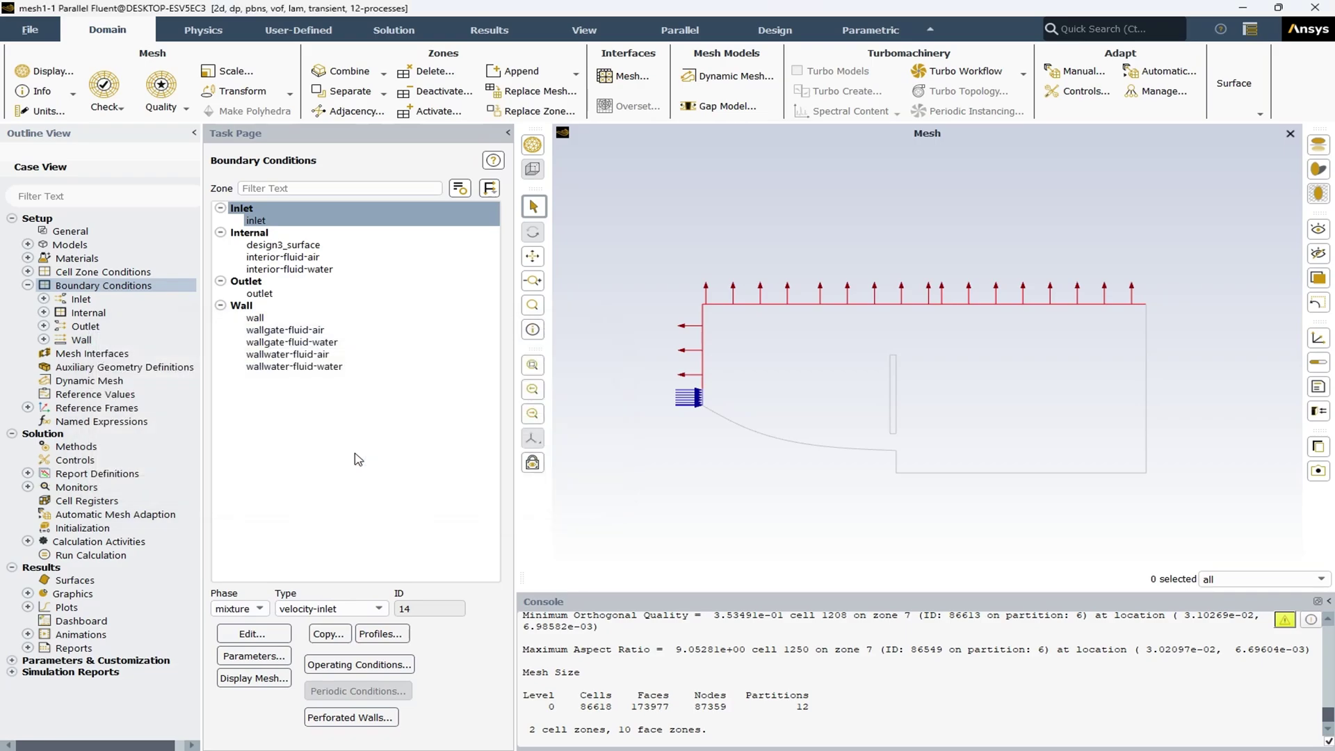
# - Check the interior zones design3_surface, interior-fluid-air and interior-fluid-water one after another, closing each without changes
pyautogui.click(277, 246)
pyautogui.doubleClick(277, 246)
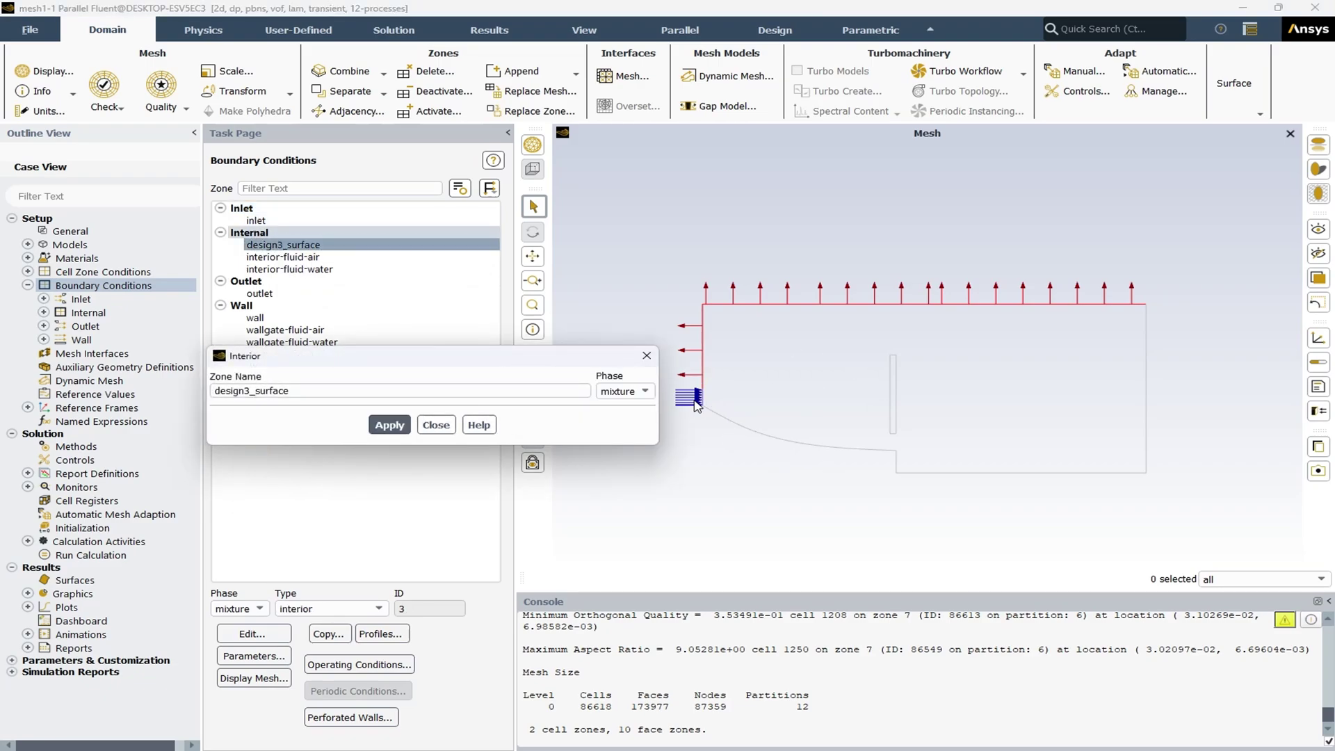
pyautogui.click(458, 425)
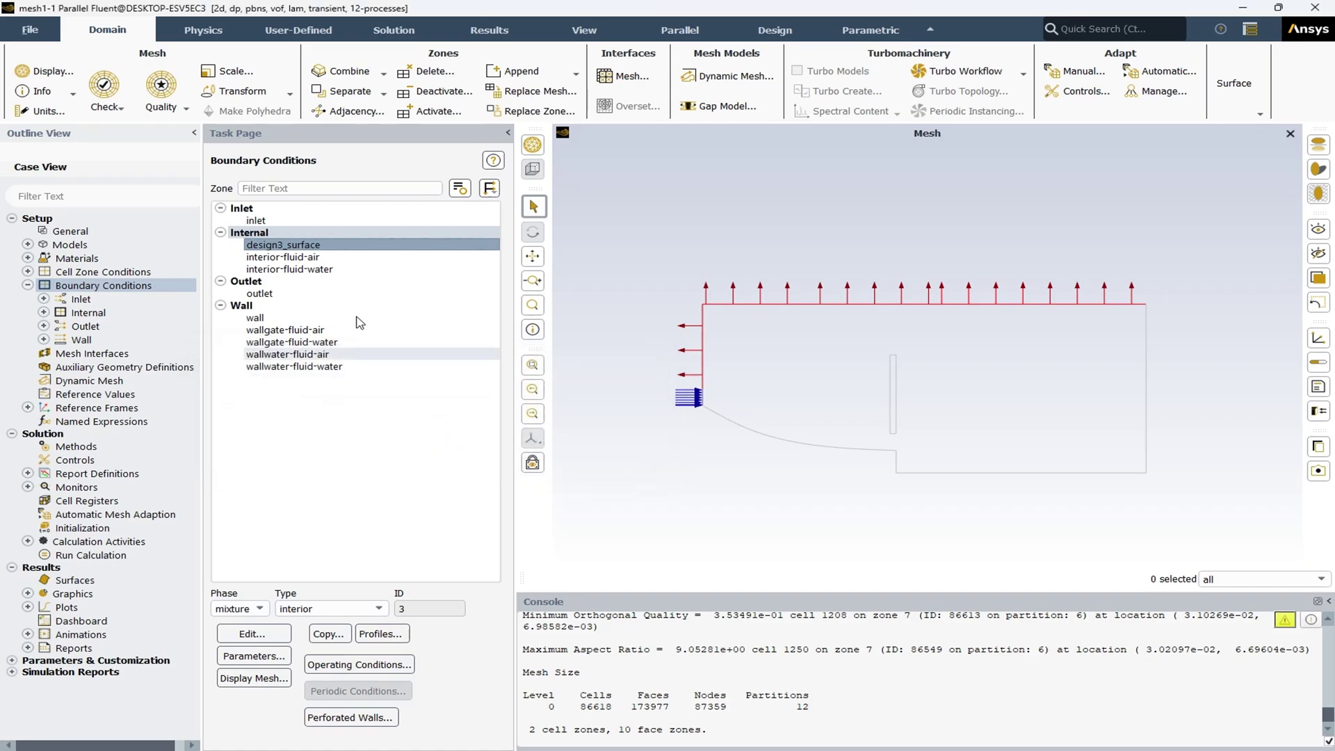
pyautogui.click(290, 258)
pyautogui.doubleClick(292, 261)
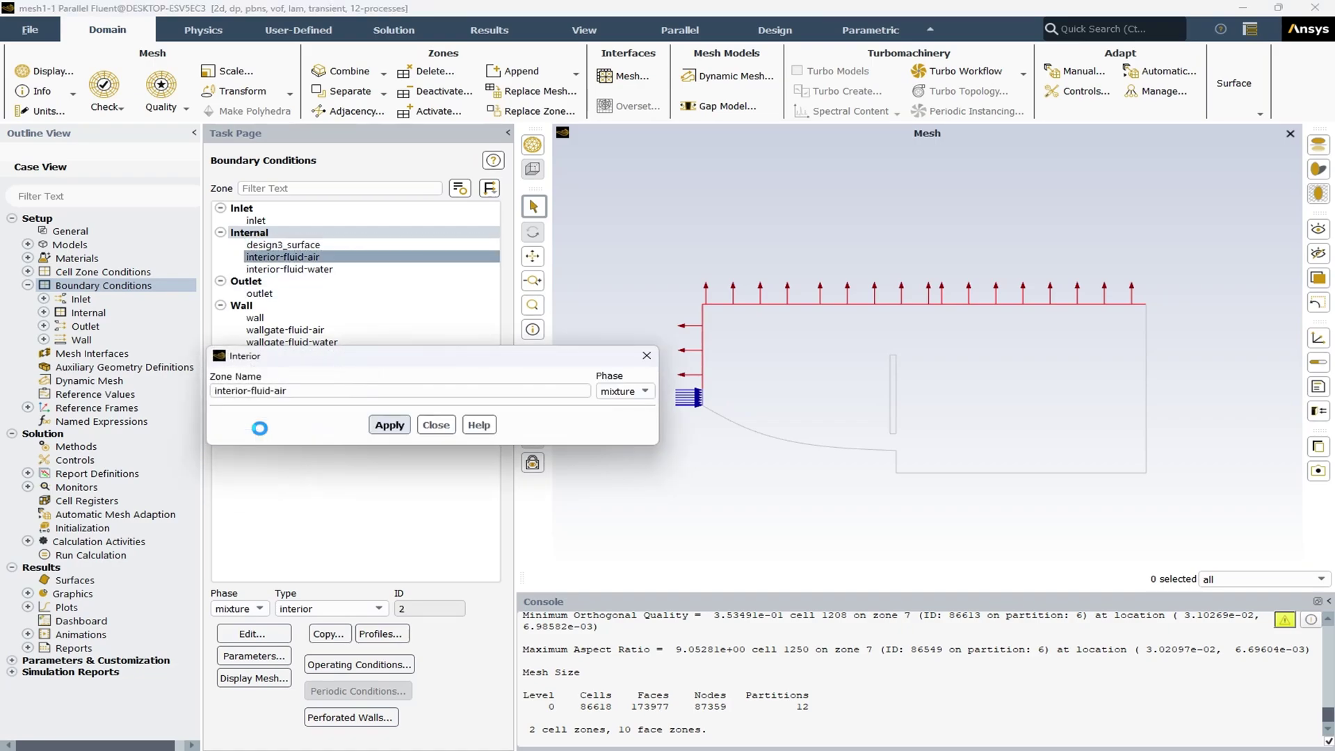
pyautogui.click(438, 424)
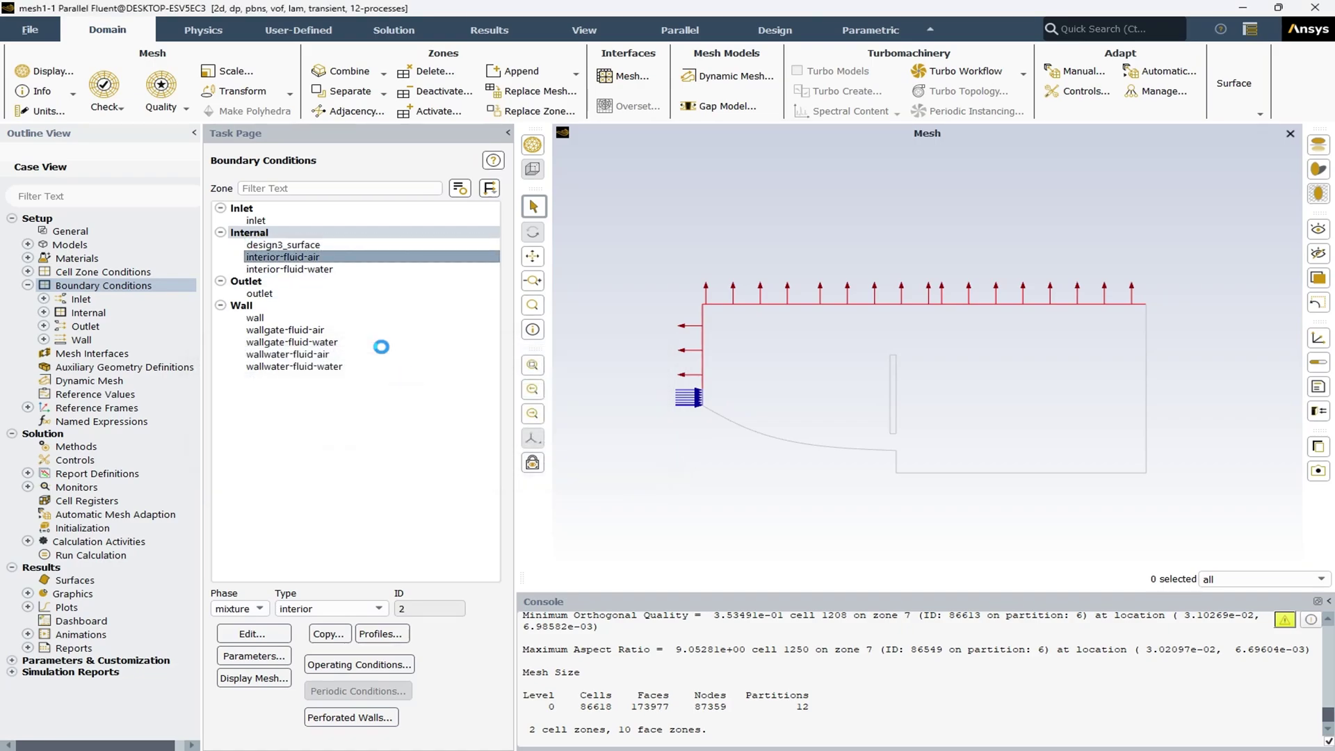
pyautogui.click(295, 271)
pyautogui.doubleClick(296, 271)
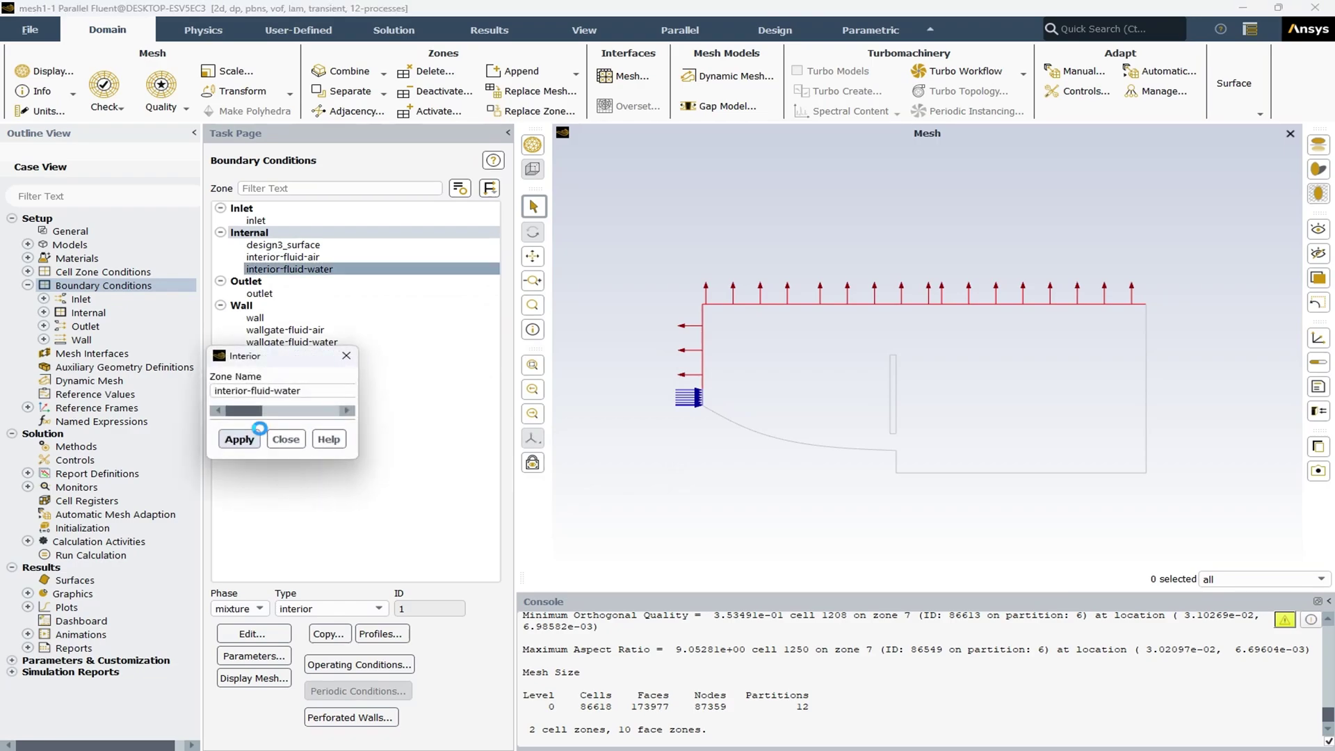
pyautogui.click(427, 426)
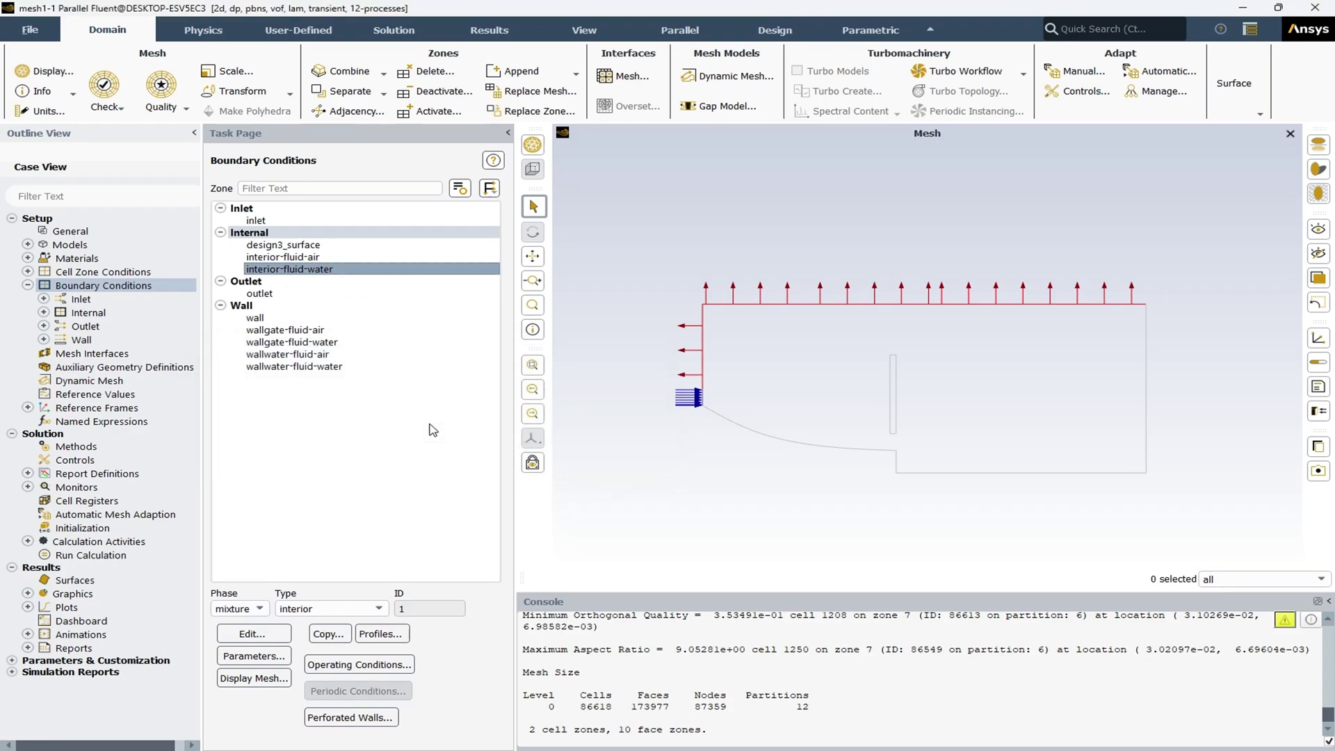
# - Review the pressure outlet's settings for the mixture, air and water phases, including the water backflow volume fraction, and close them
pyautogui.click(264, 294)
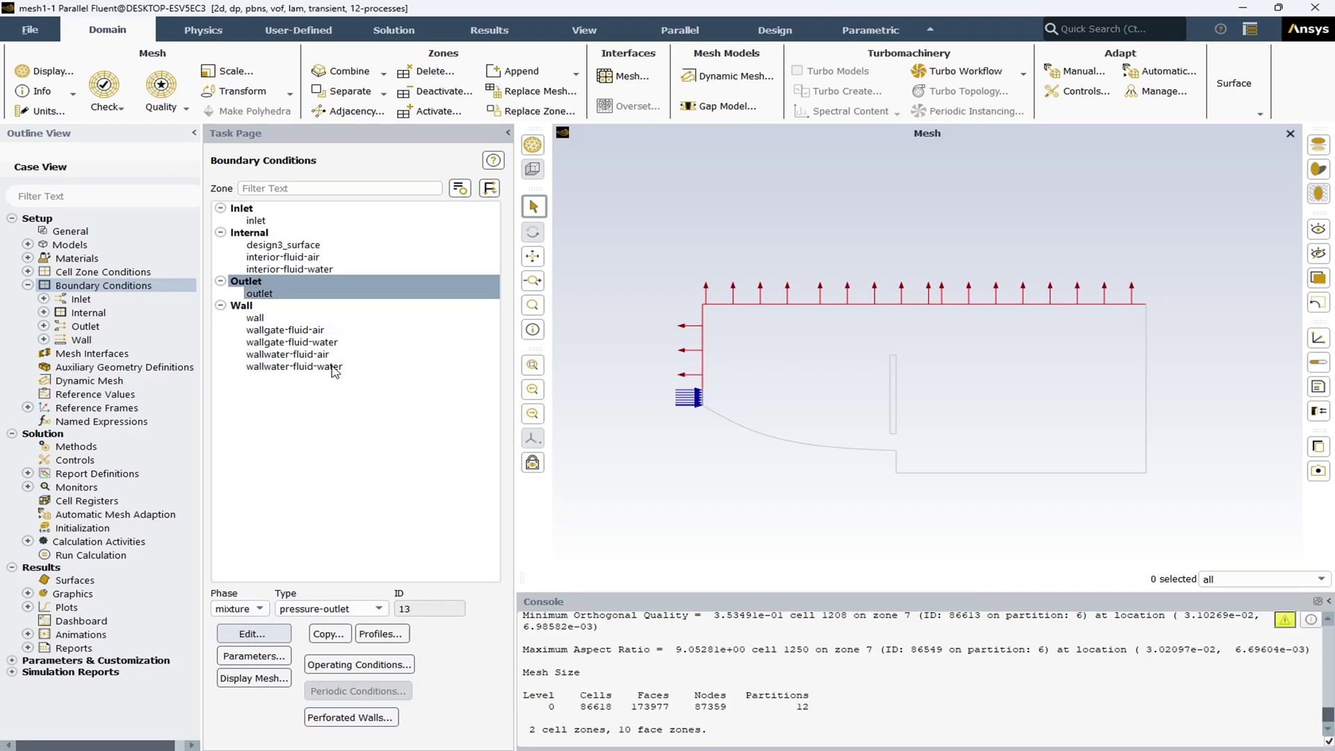
pyautogui.click(253, 633)
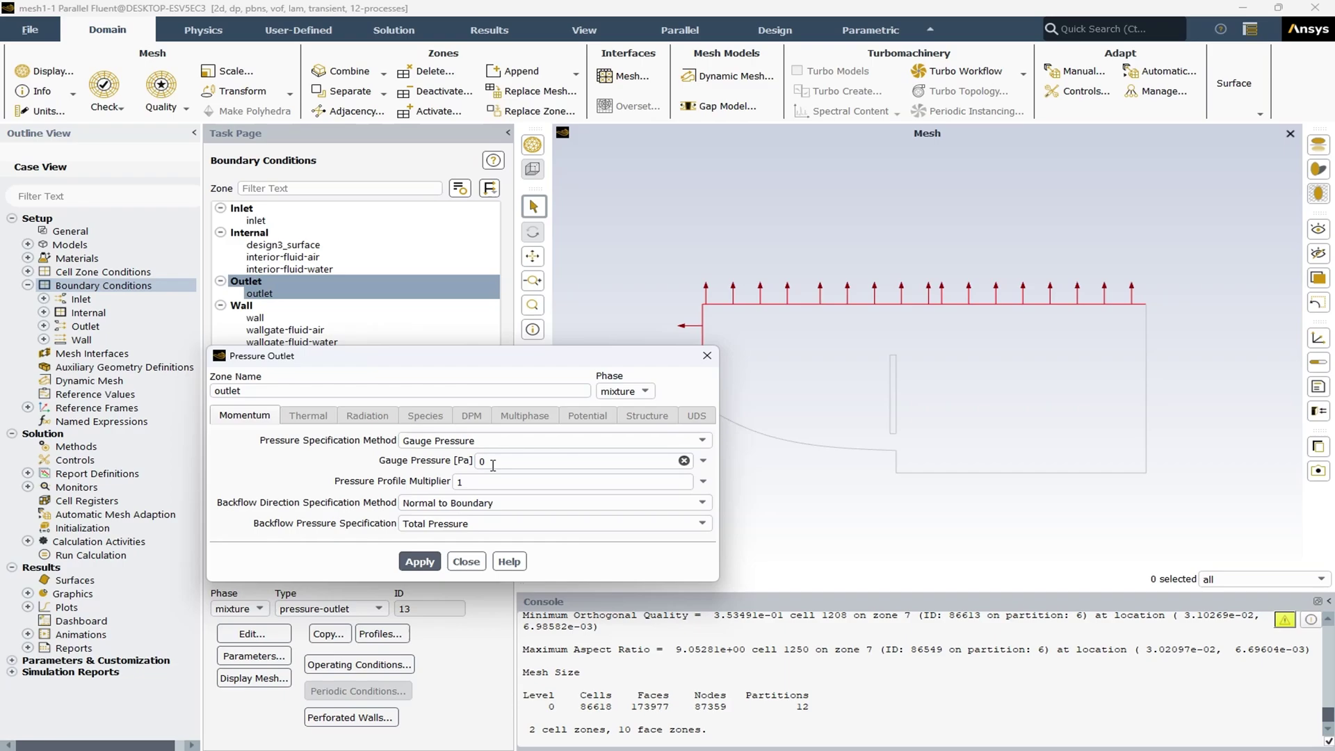
pyautogui.click(647, 392)
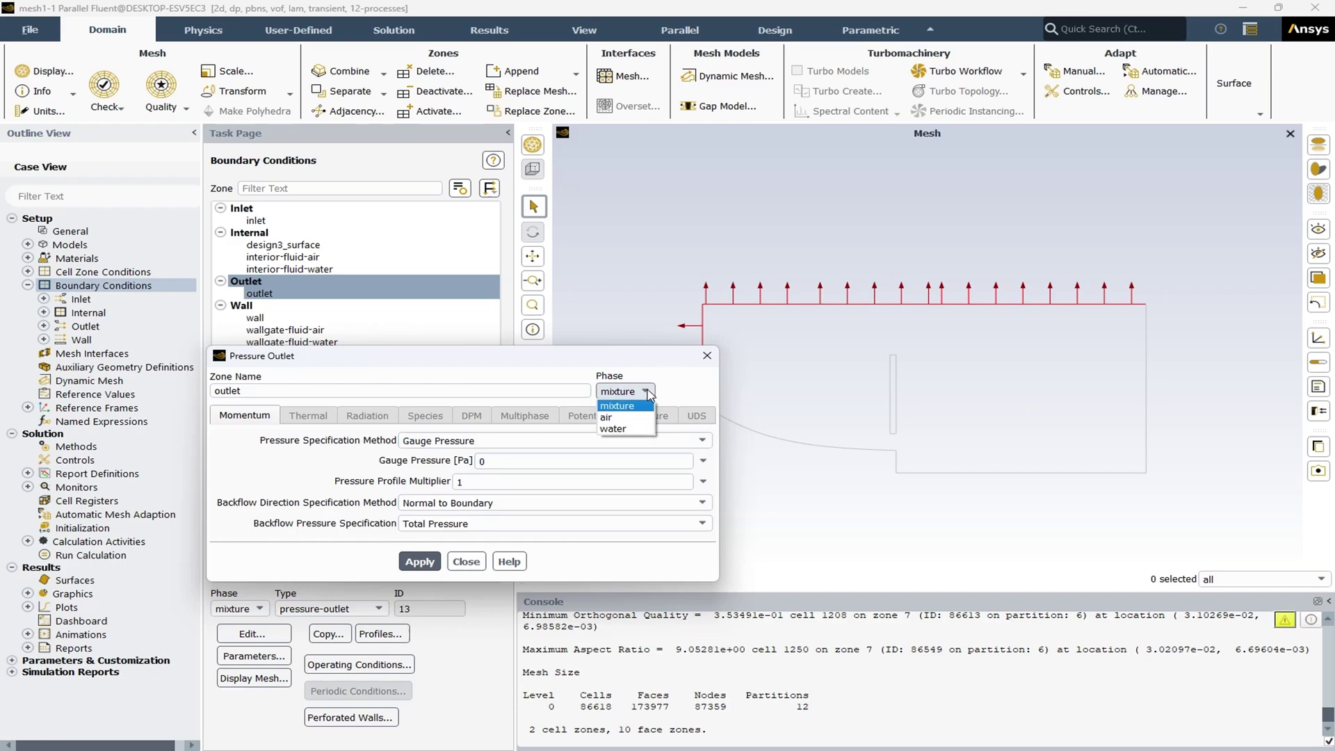
pyautogui.click(623, 418)
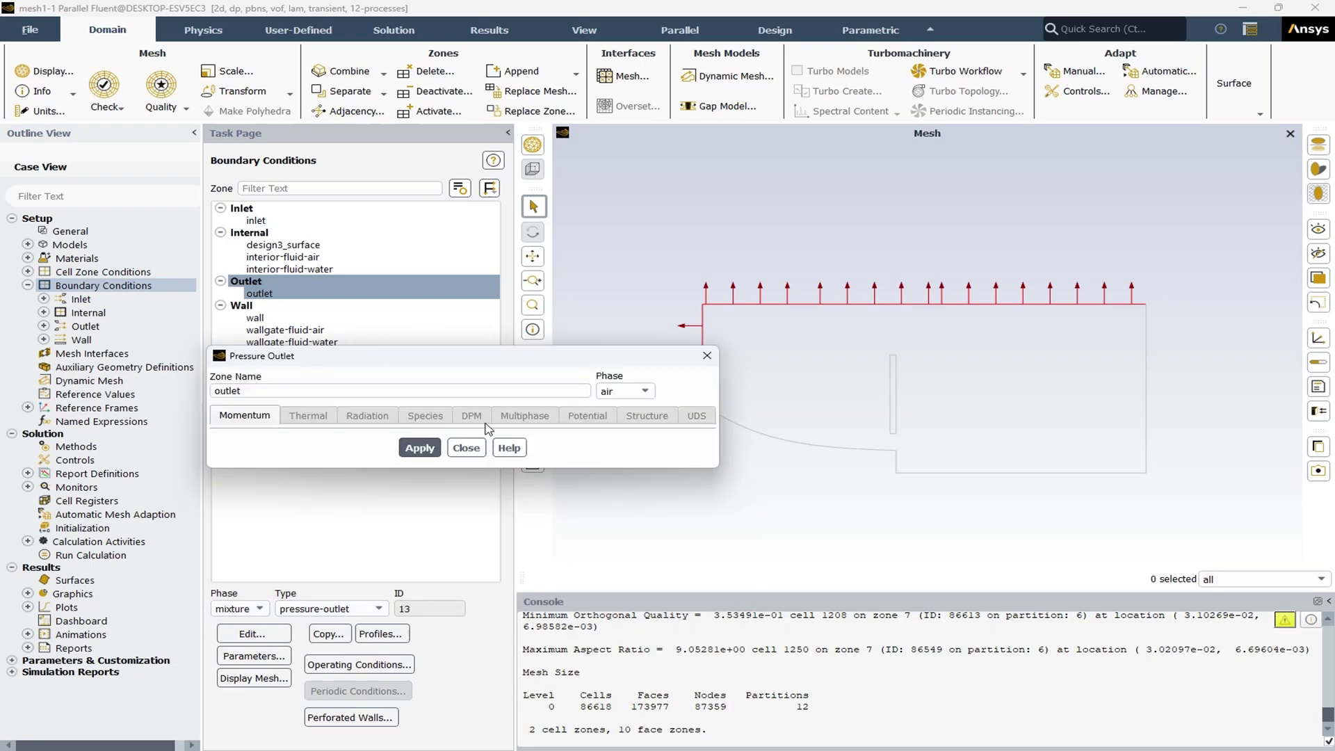
pyautogui.click(630, 392)
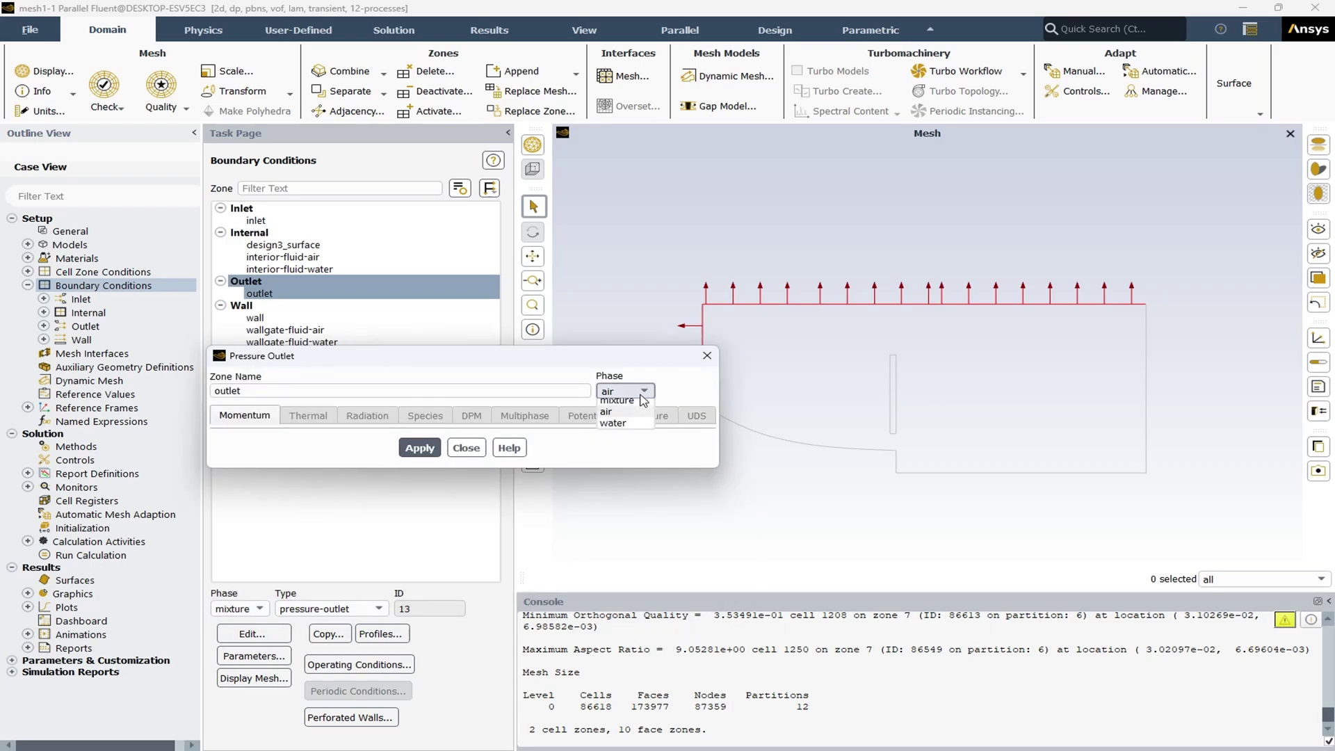
pyautogui.click(640, 429)
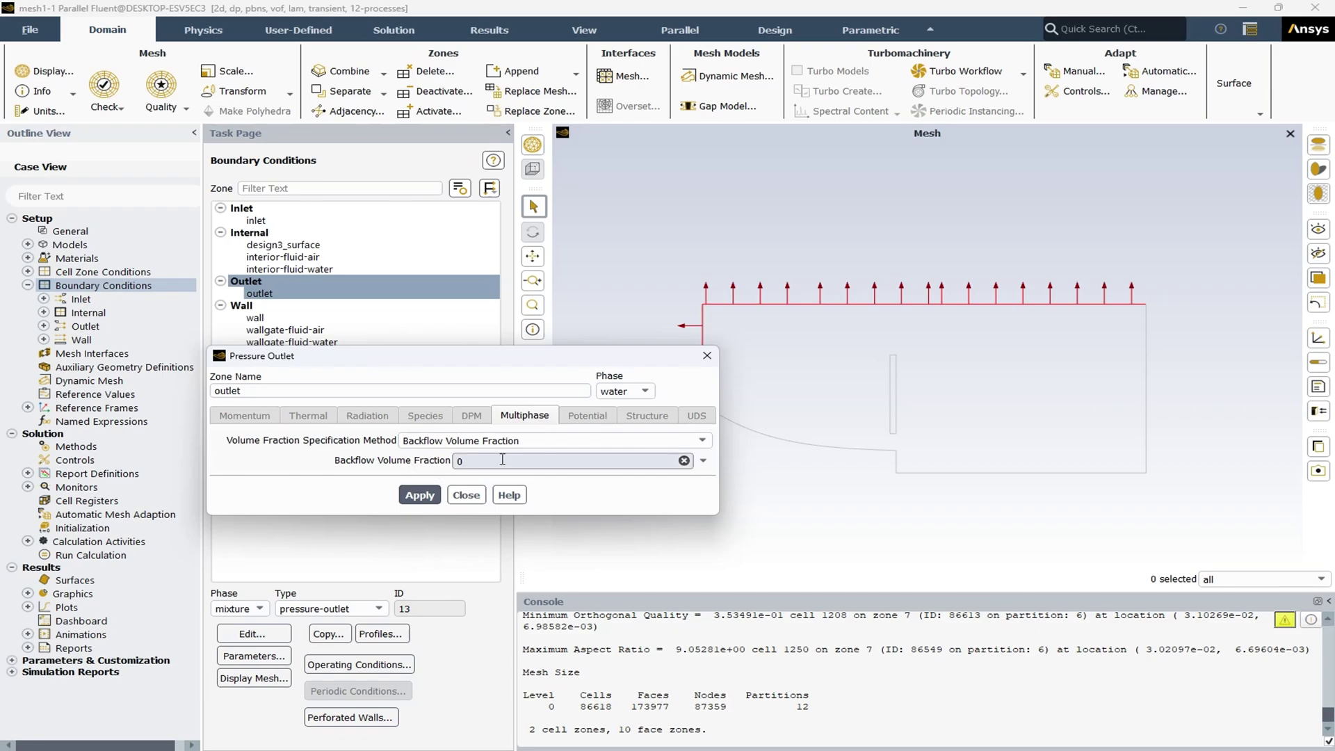
pyautogui.moveTo(555, 359); pyautogui.dragTo(451, 375)
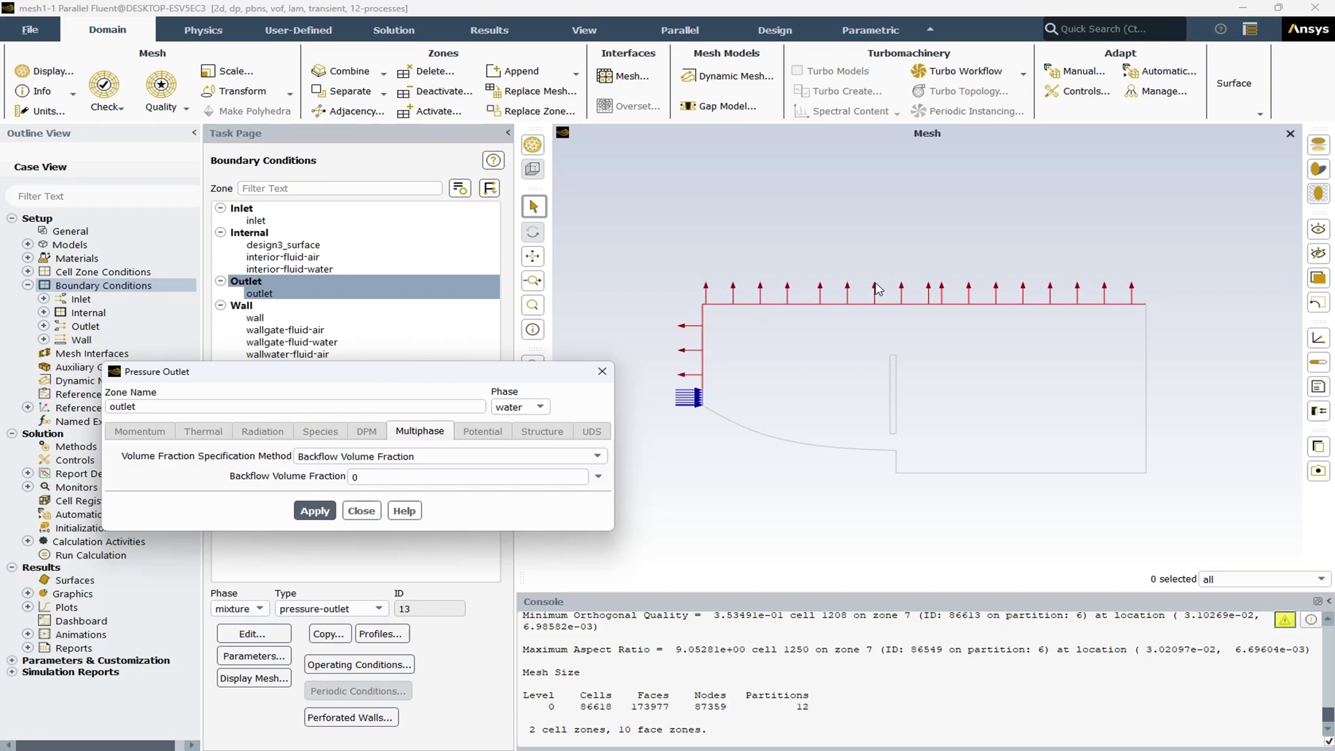
pyautogui.click(359, 513)
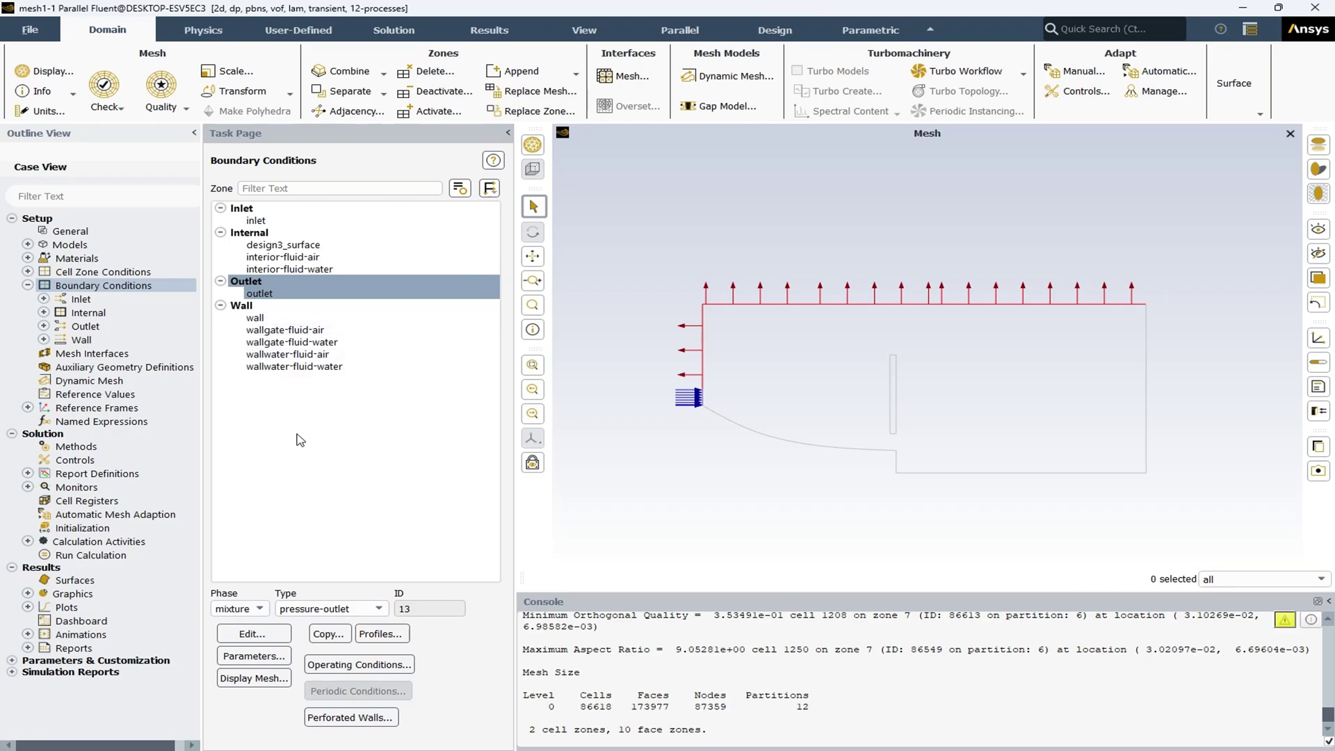
# - Review the wall zone's momentum settings for the mixture phase, check its air and water phases, and close it without changes
pyautogui.click(253, 318)
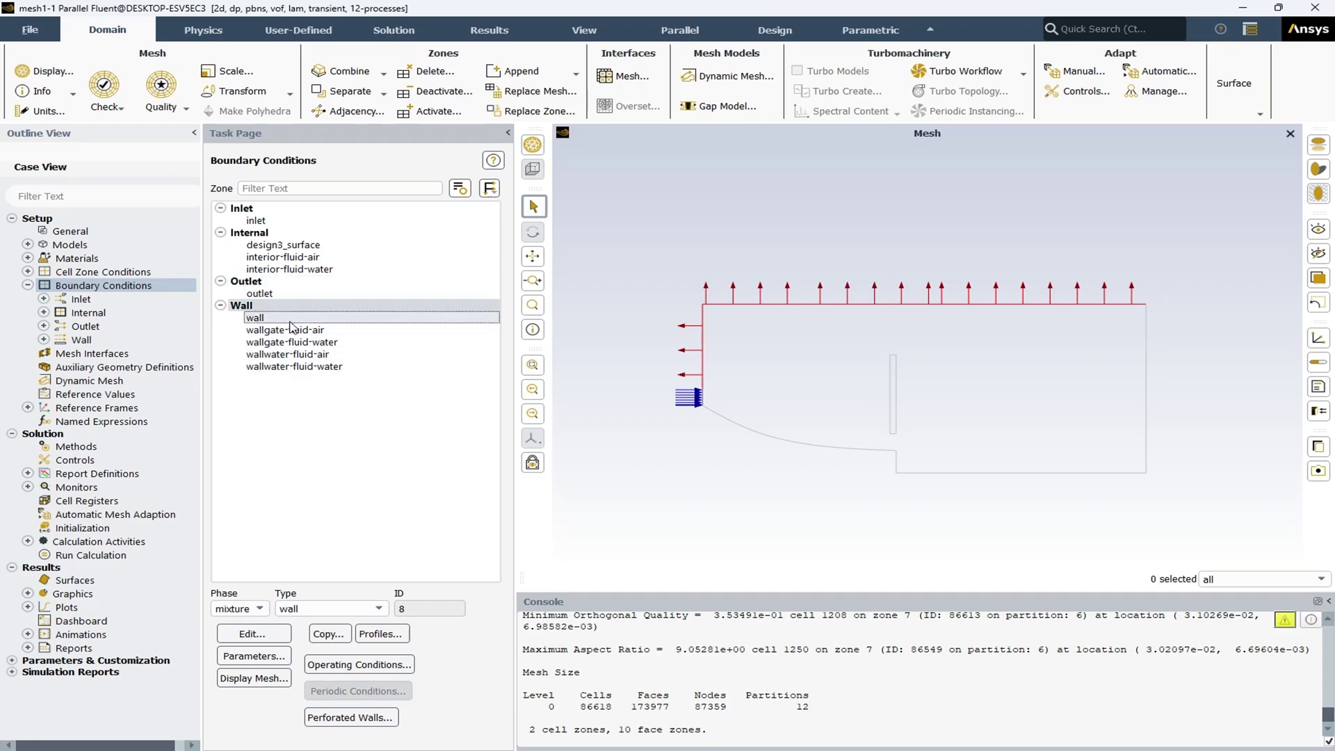
pyautogui.doubleClick(253, 318)
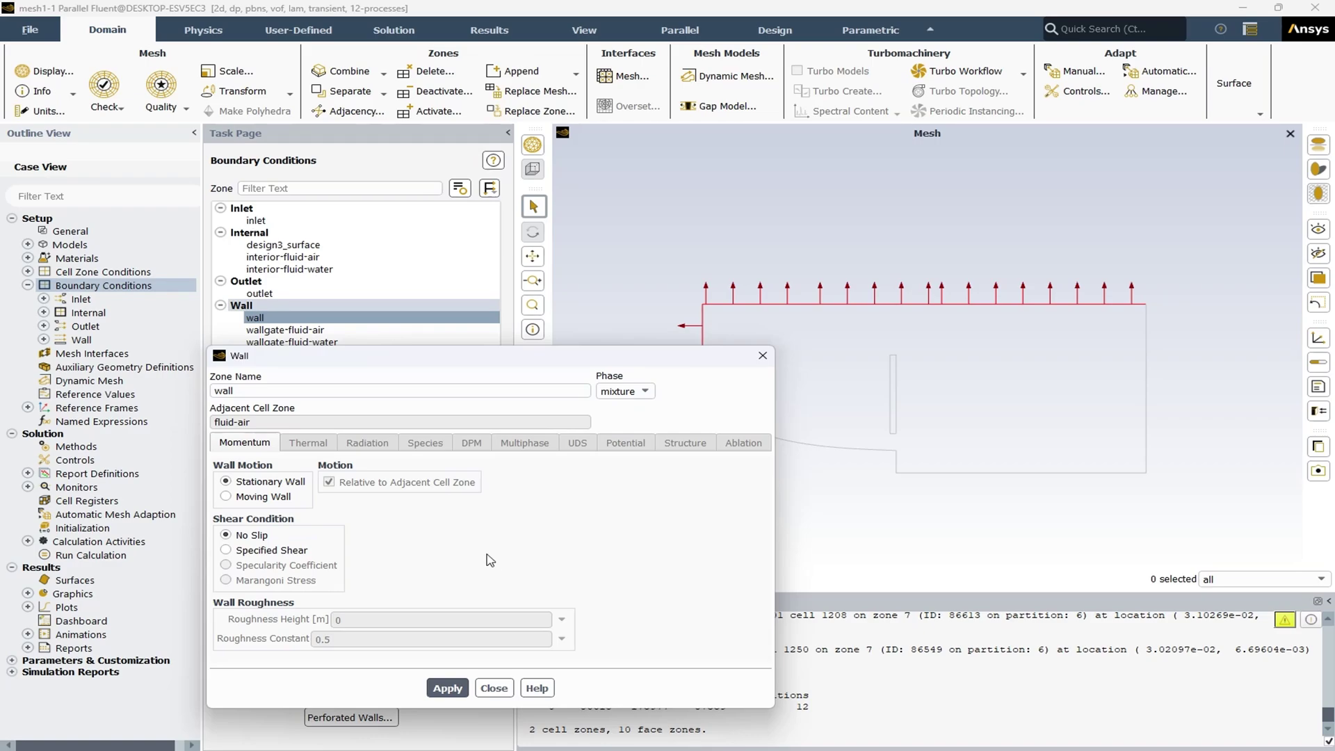
pyautogui.moveTo(346, 361); pyautogui.dragTo(594, 311)
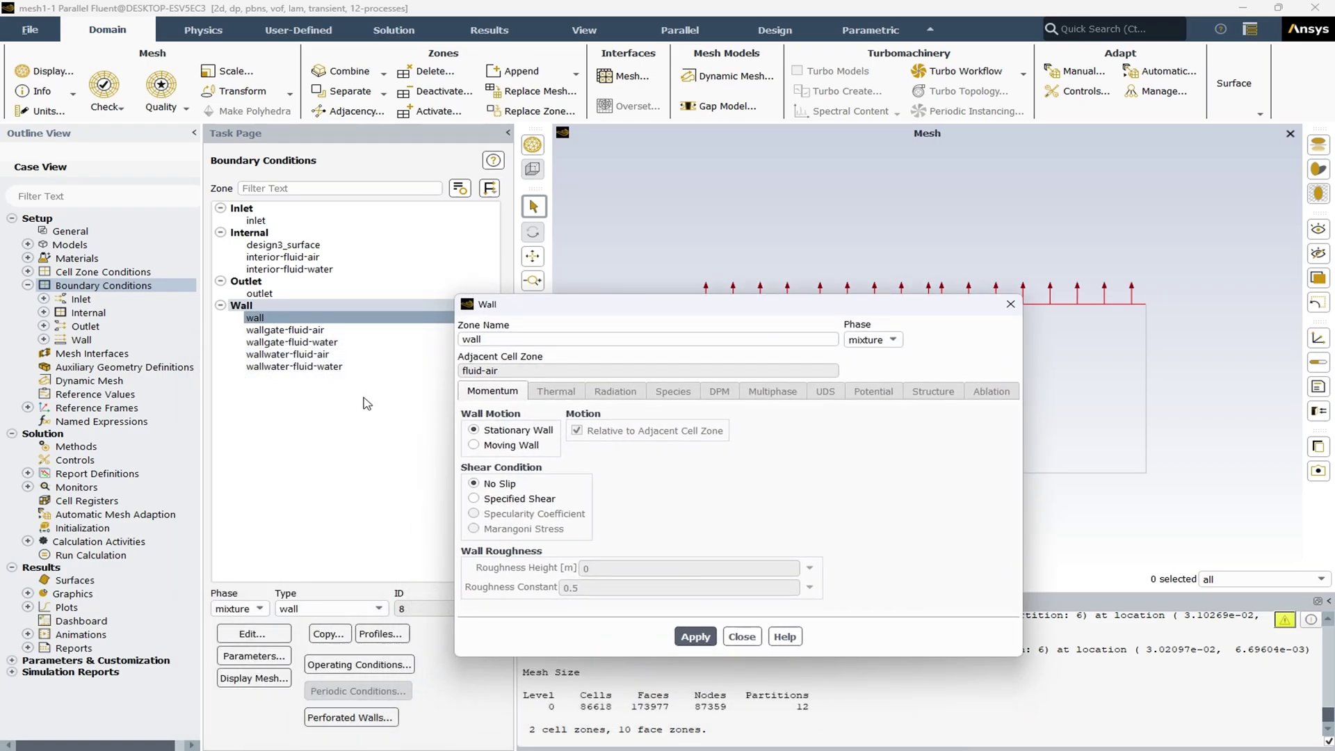
pyautogui.click(873, 340)
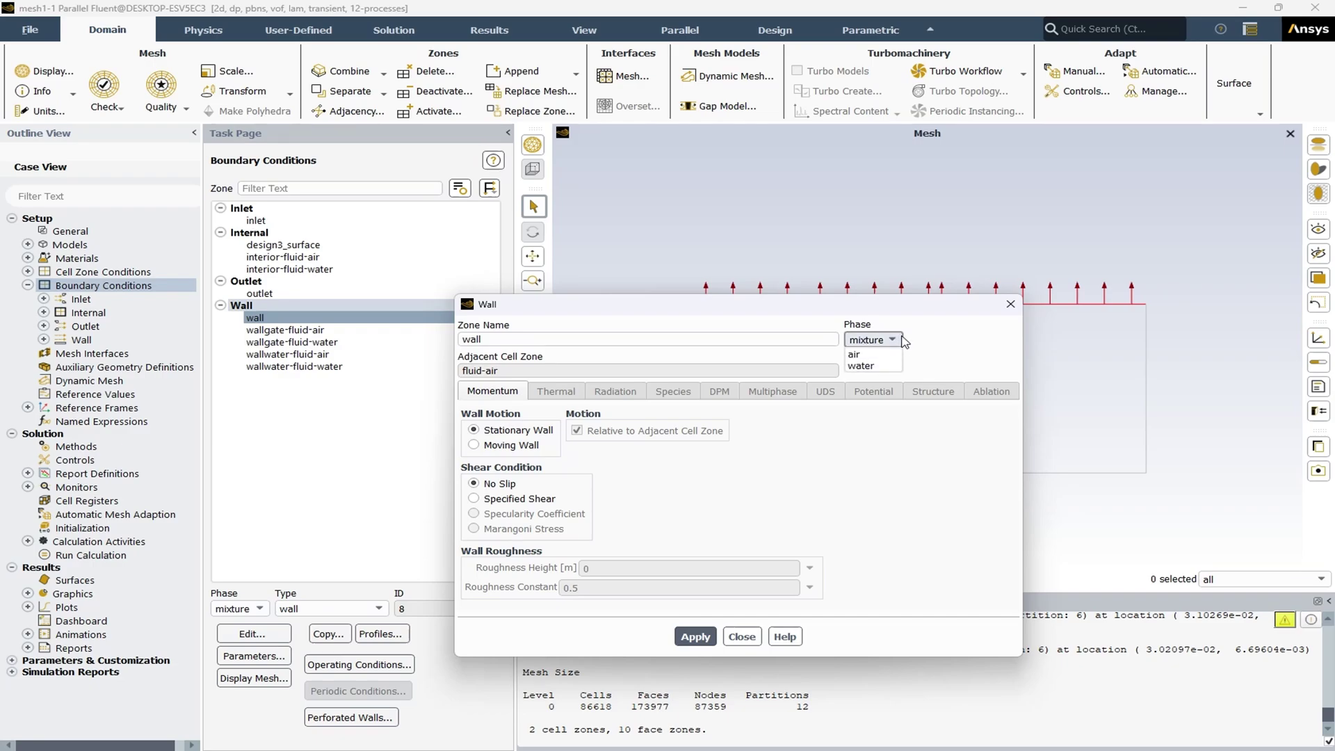
pyautogui.click(883, 372)
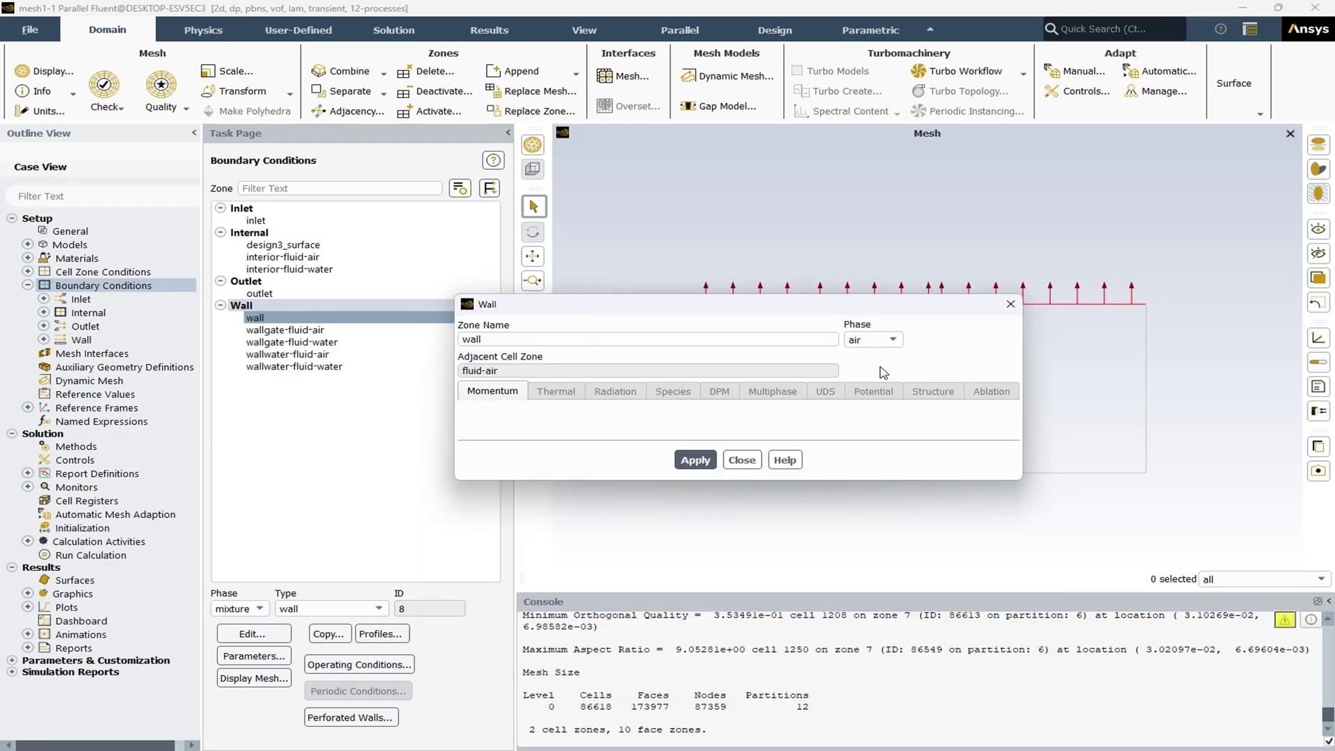
pyautogui.click(892, 340)
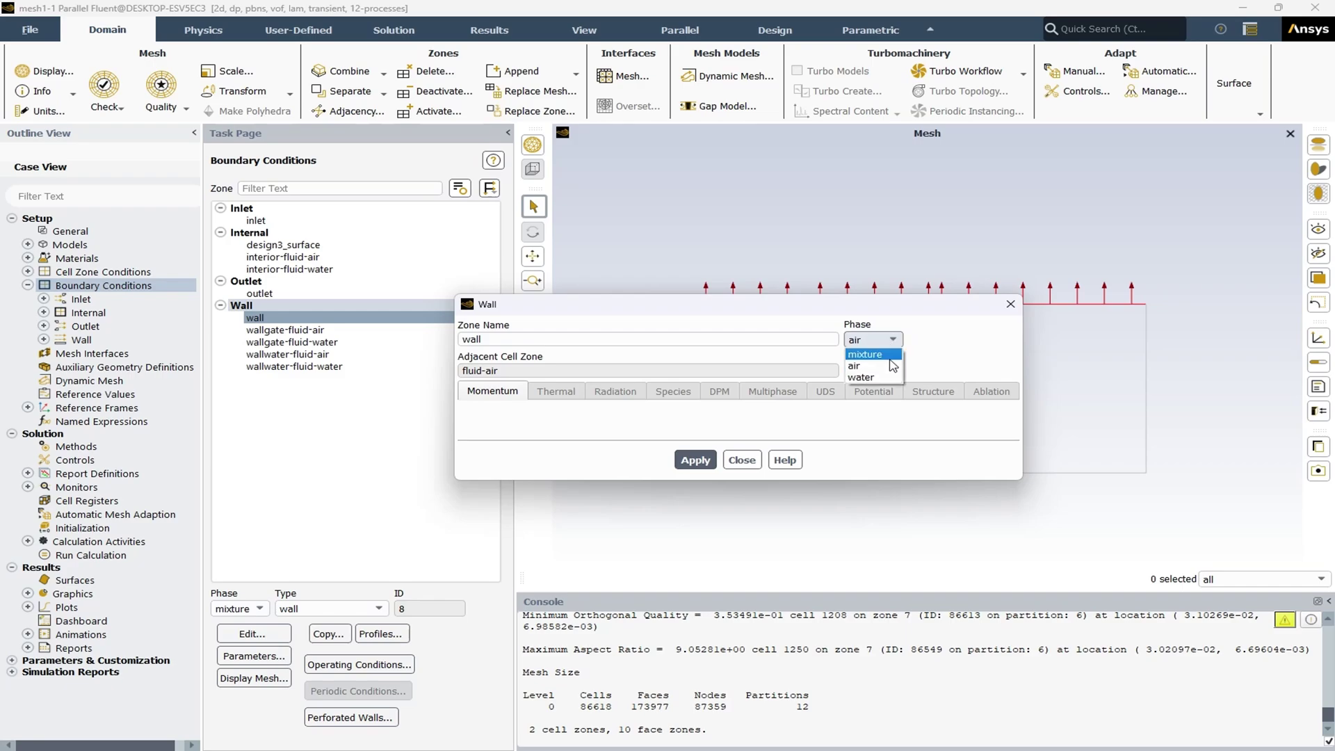
pyautogui.click(884, 384)
pyautogui.click(893, 345)
pyautogui.click(886, 379)
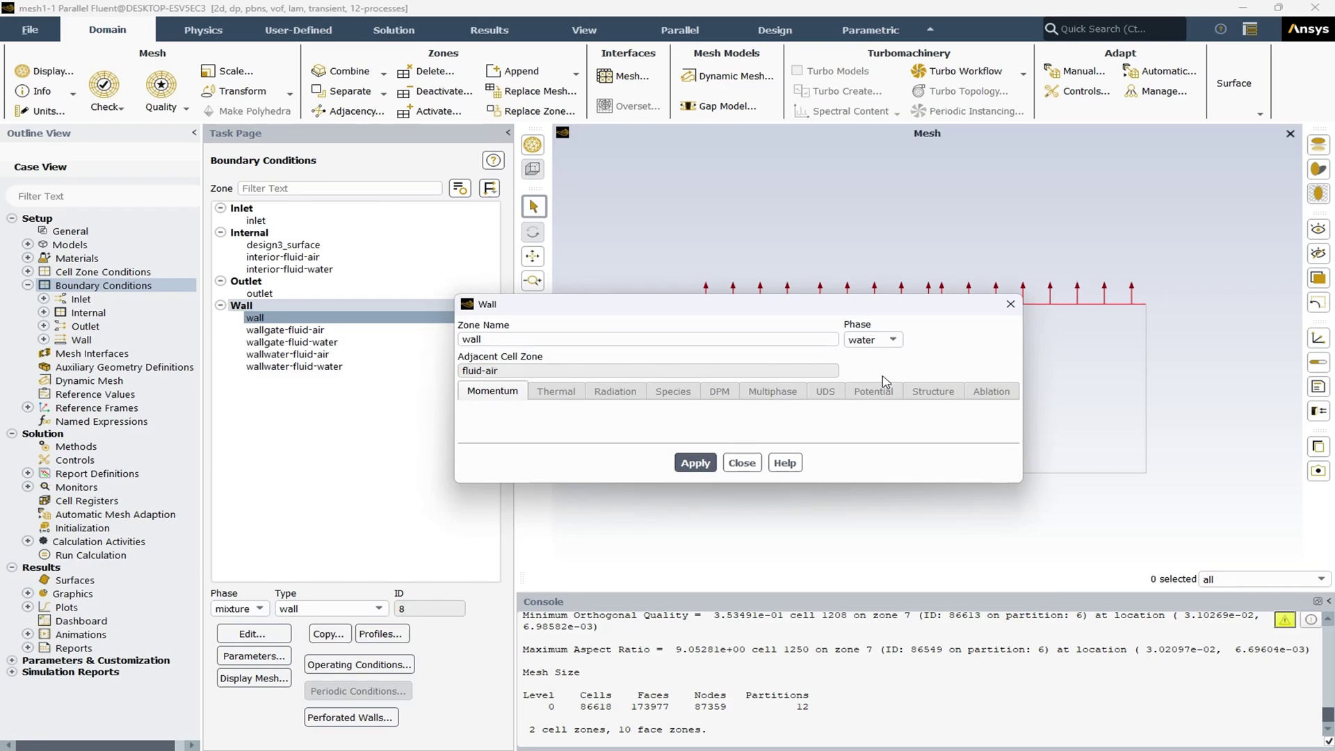
pyautogui.click(742, 463)
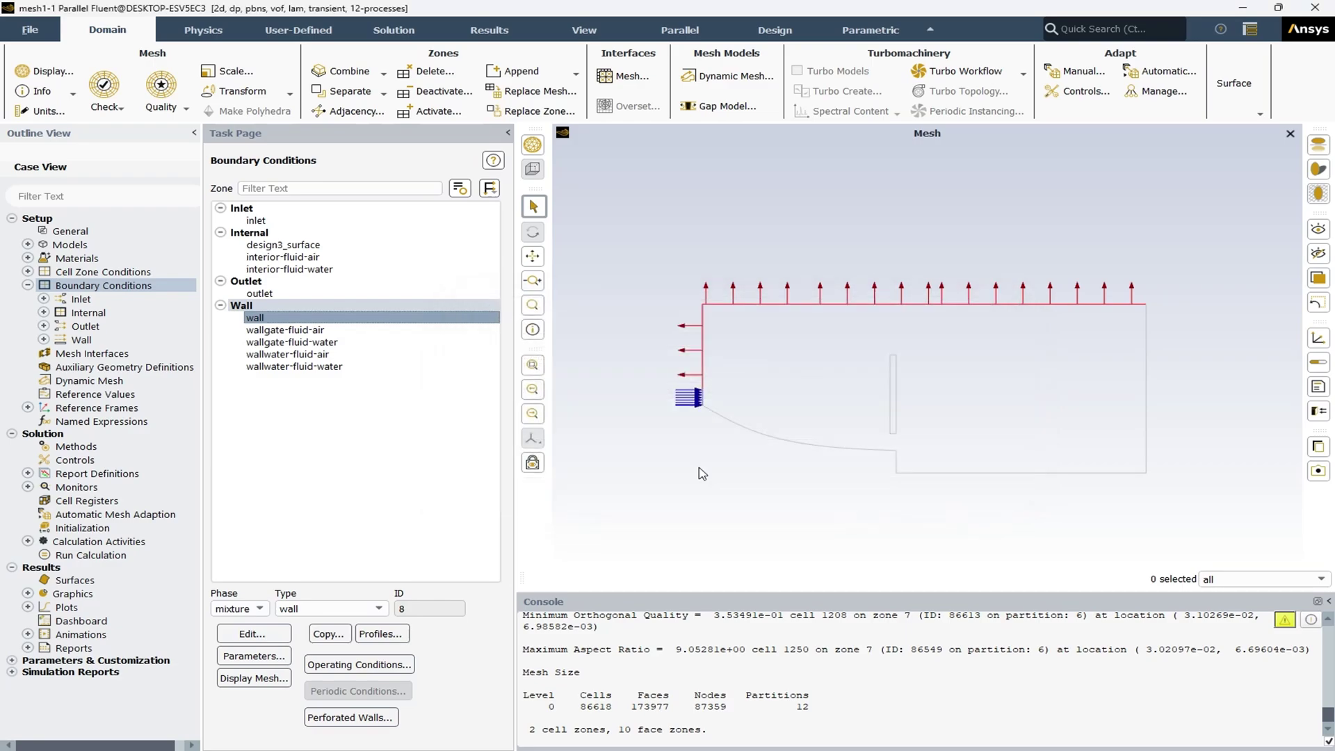
# - Check the wallgate-fluid-air zone's wall motion and shear condition, close it without changes, and collapse the Setup branch
pyautogui.click(292, 329)
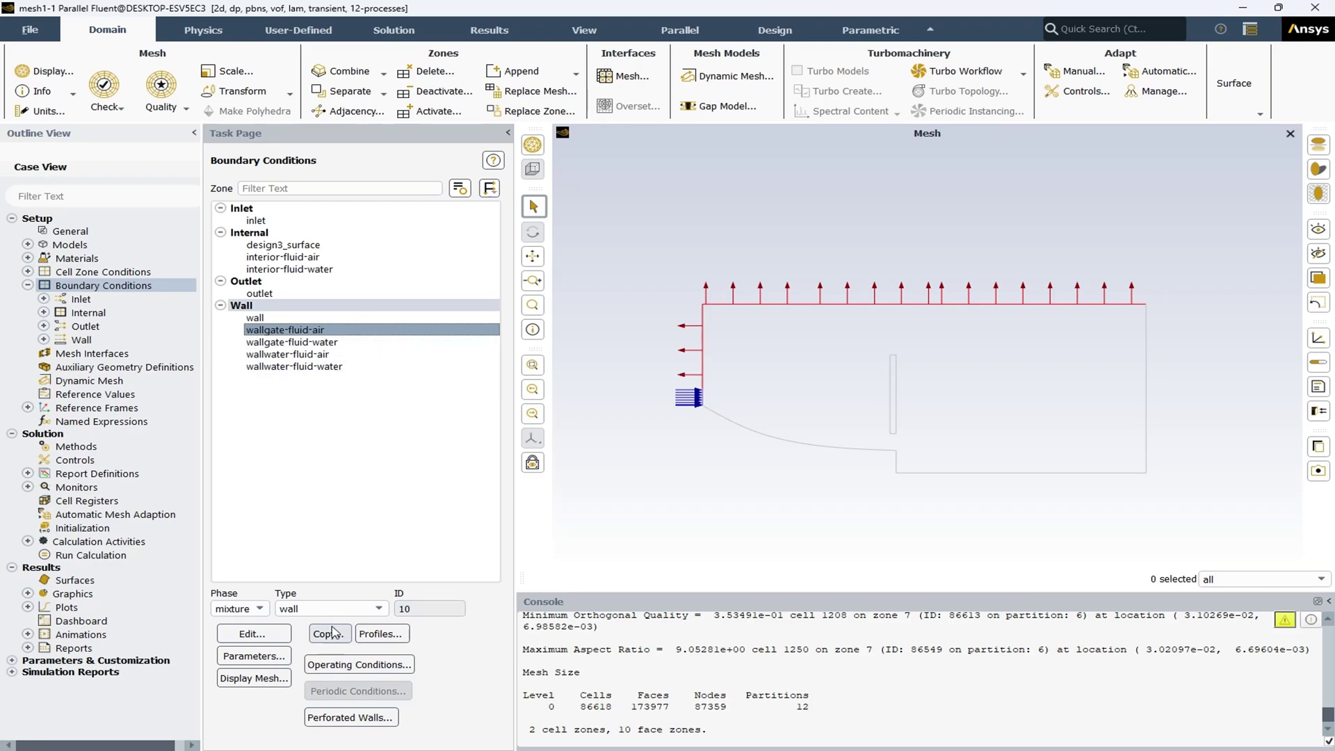
pyautogui.click(274, 635)
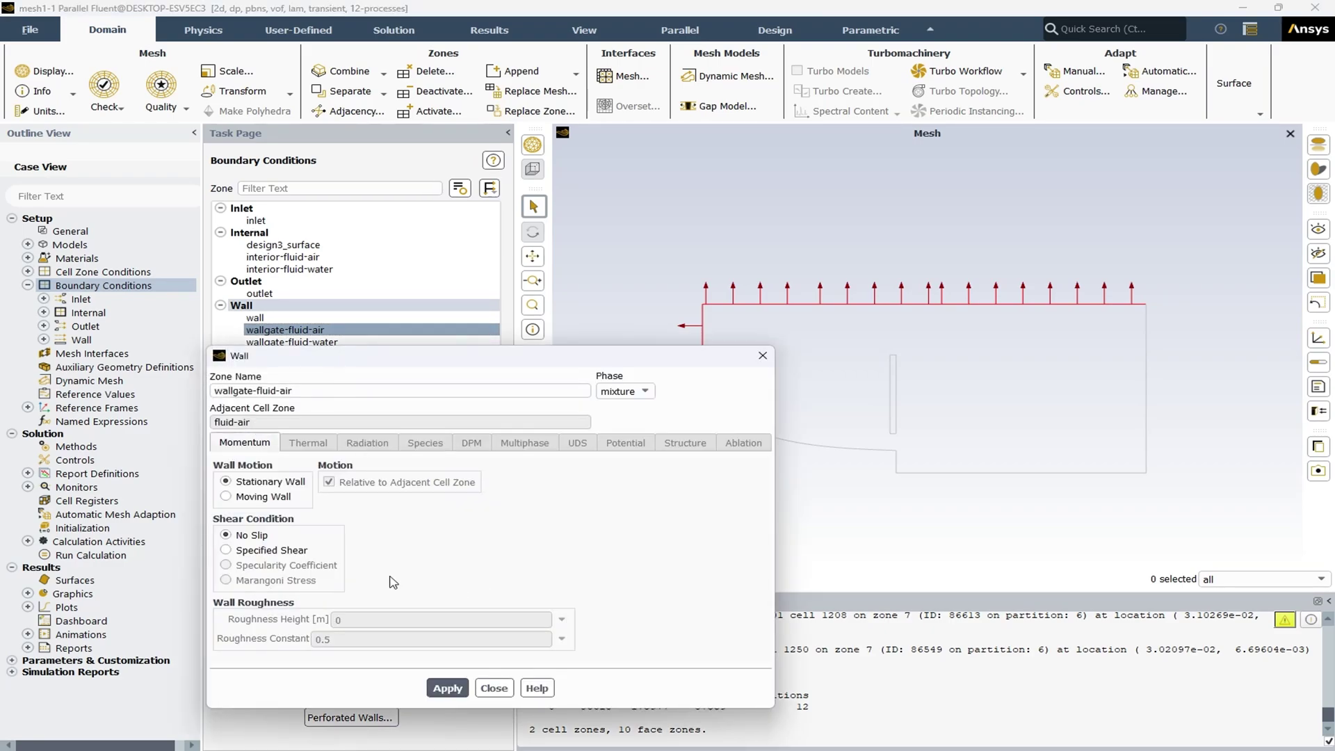
pyautogui.click(514, 690)
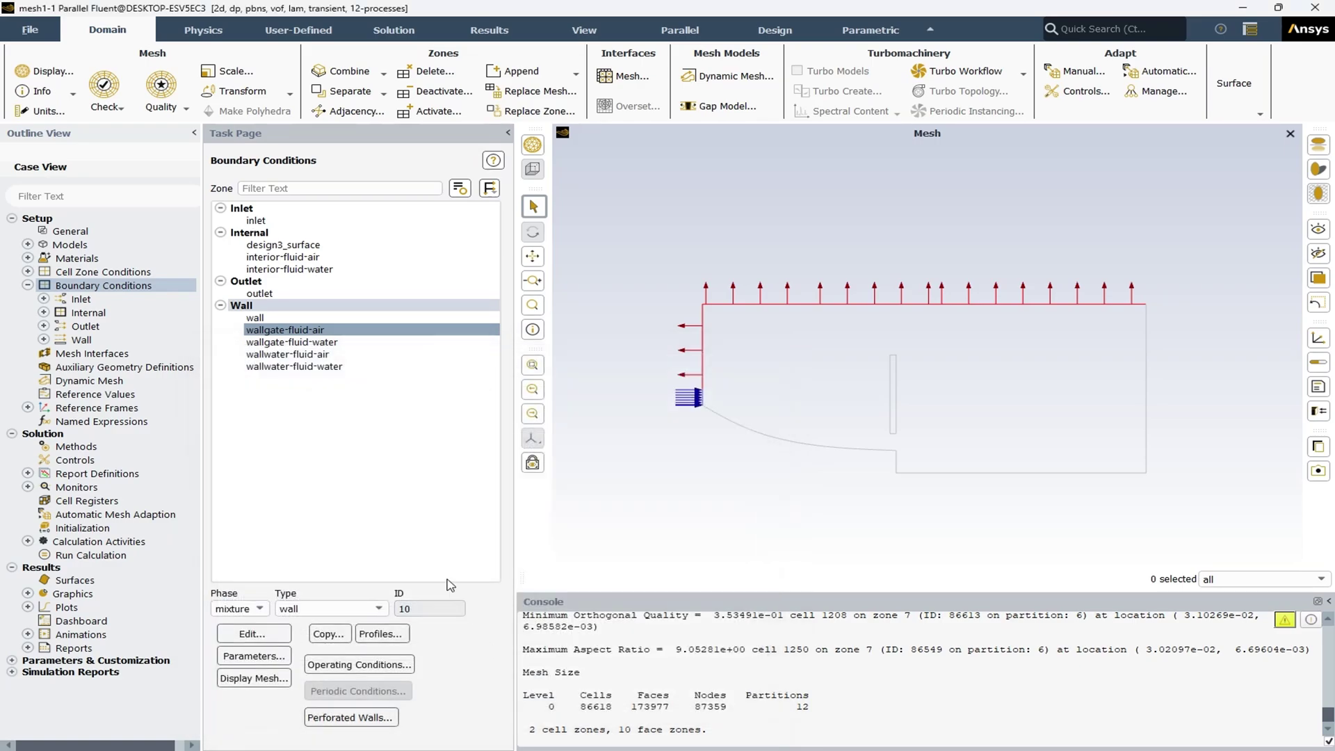
pyautogui.click(28, 285)
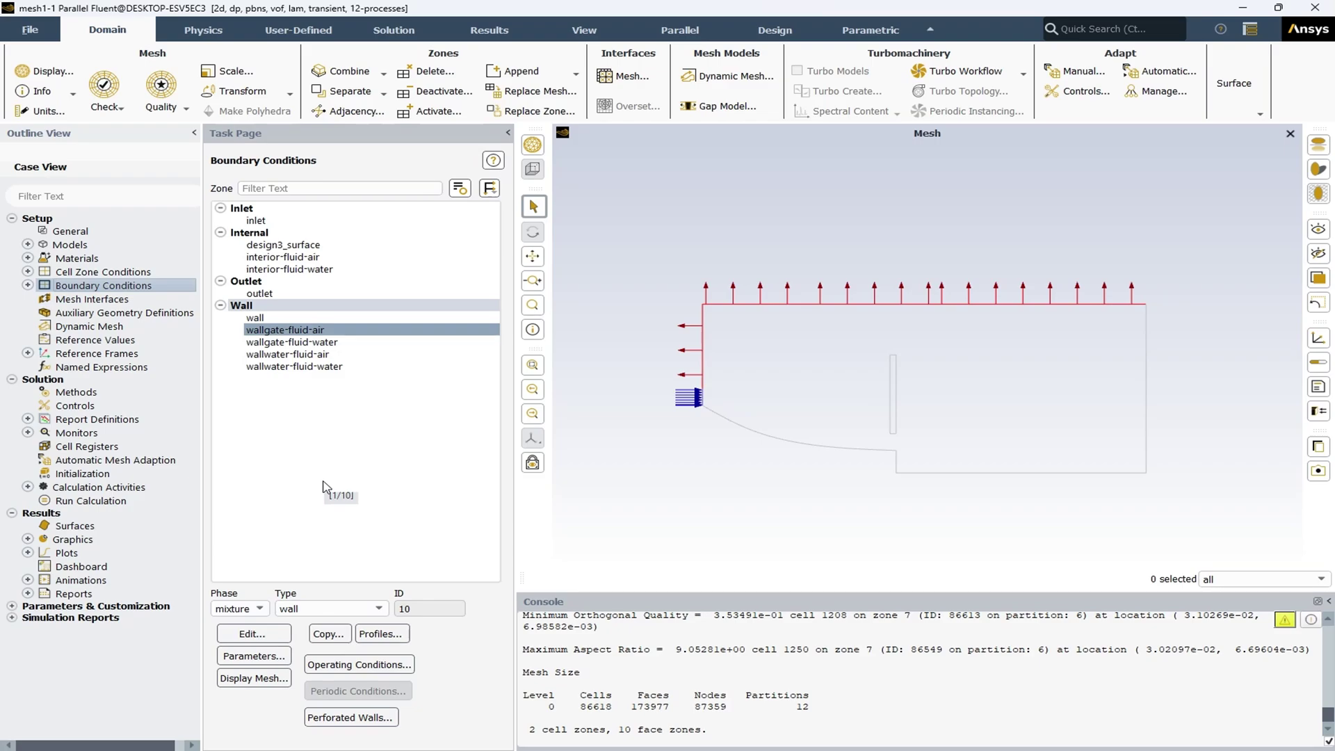
pyautogui.click(11, 219)
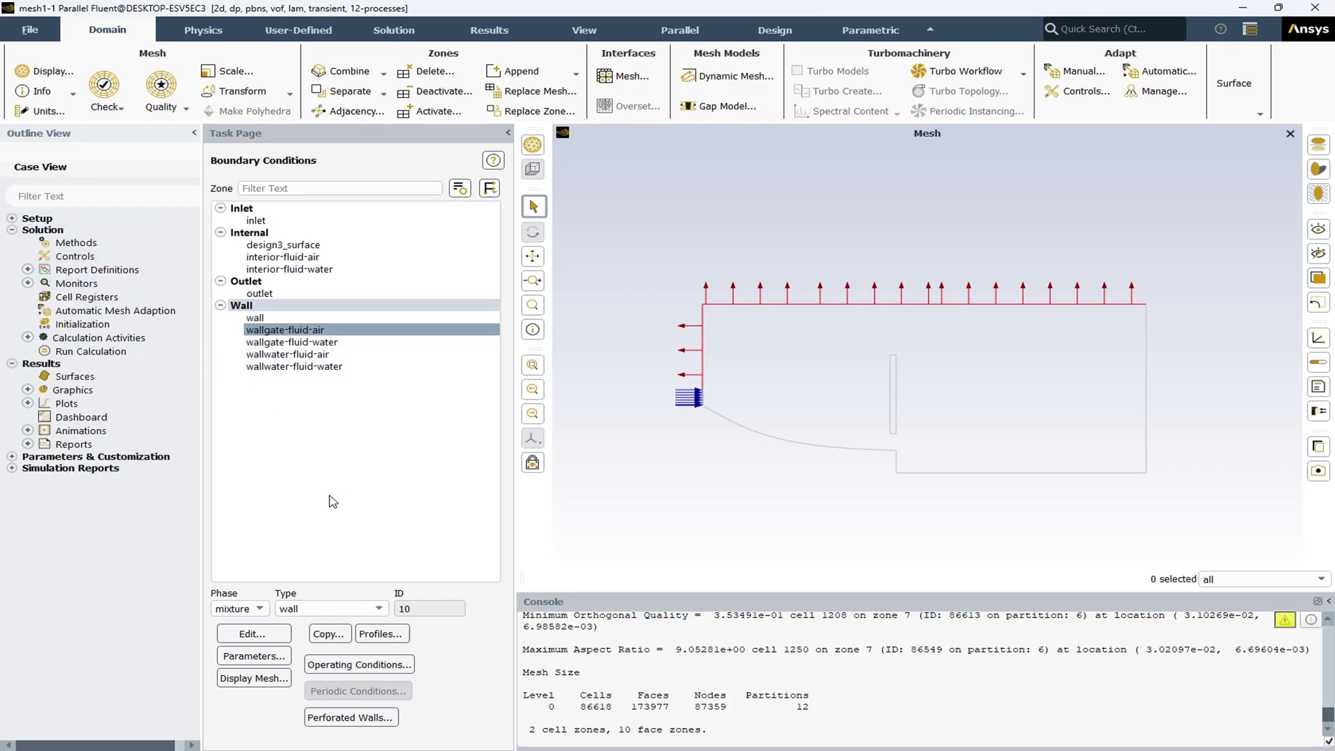
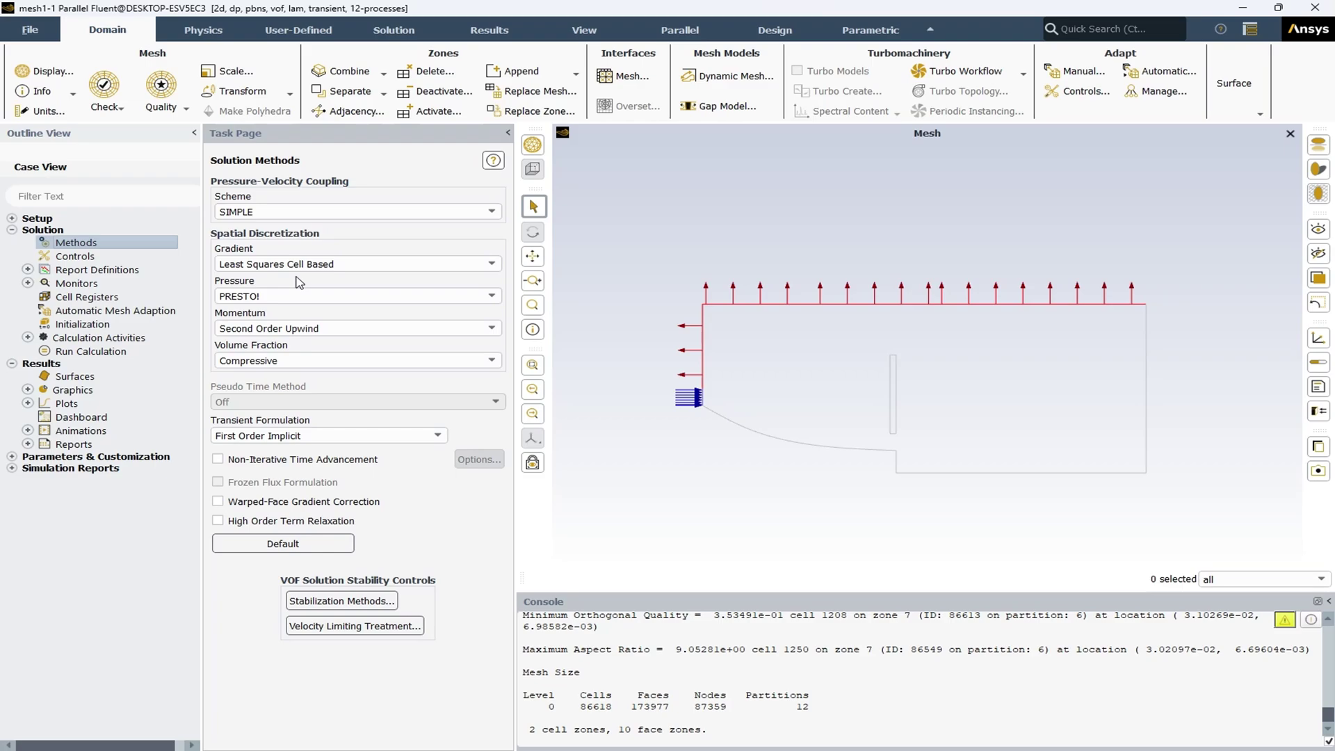
# - Review the solution methods, inspecting the available pressure, momentum and volume fraction discretization schemes without changing them
pyautogui.click(281, 300)
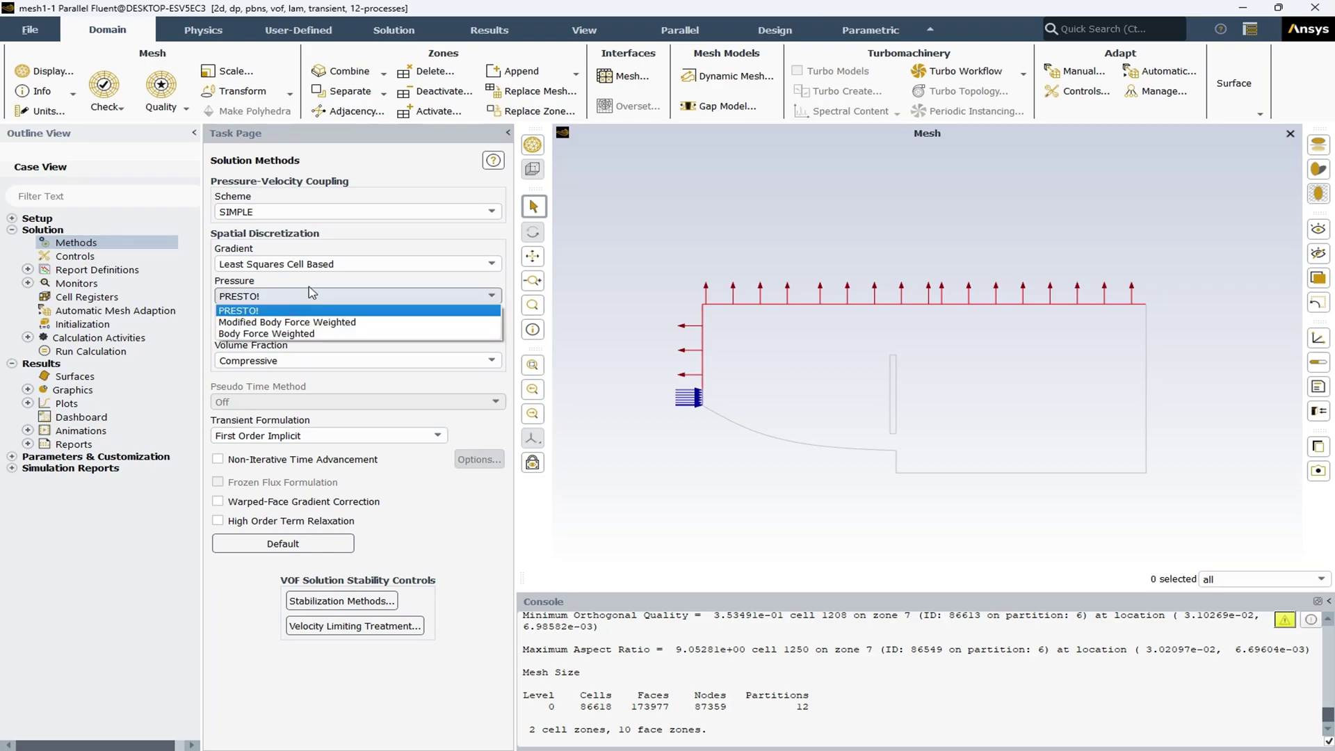
pyautogui.click(315, 290)
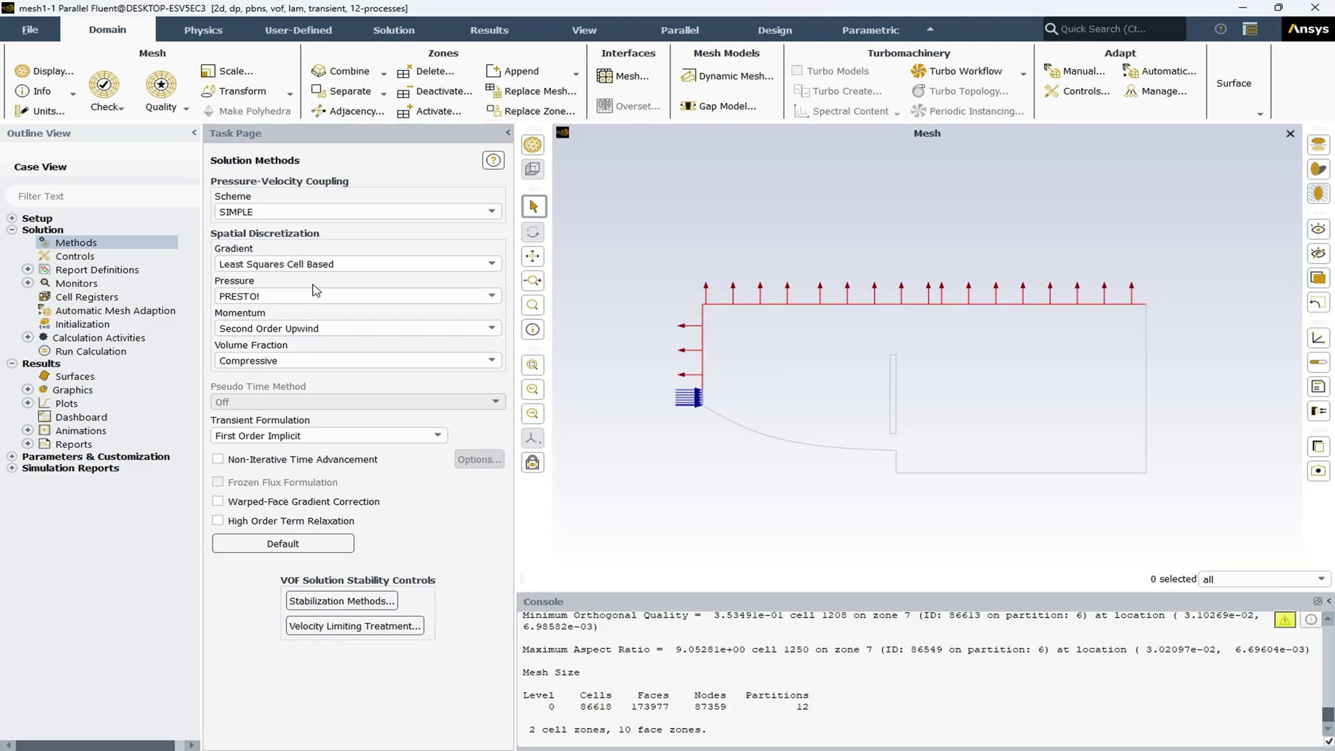
pyautogui.click(306, 331)
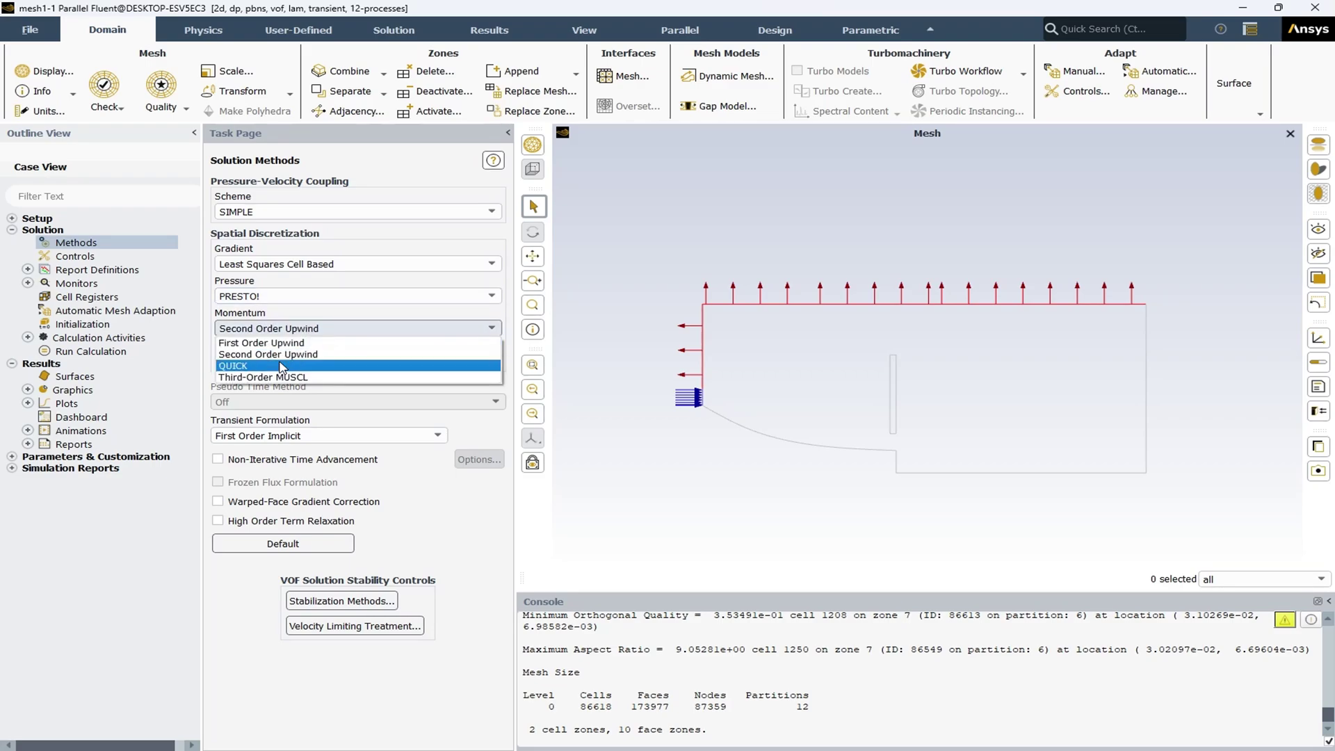
pyautogui.click(321, 315)
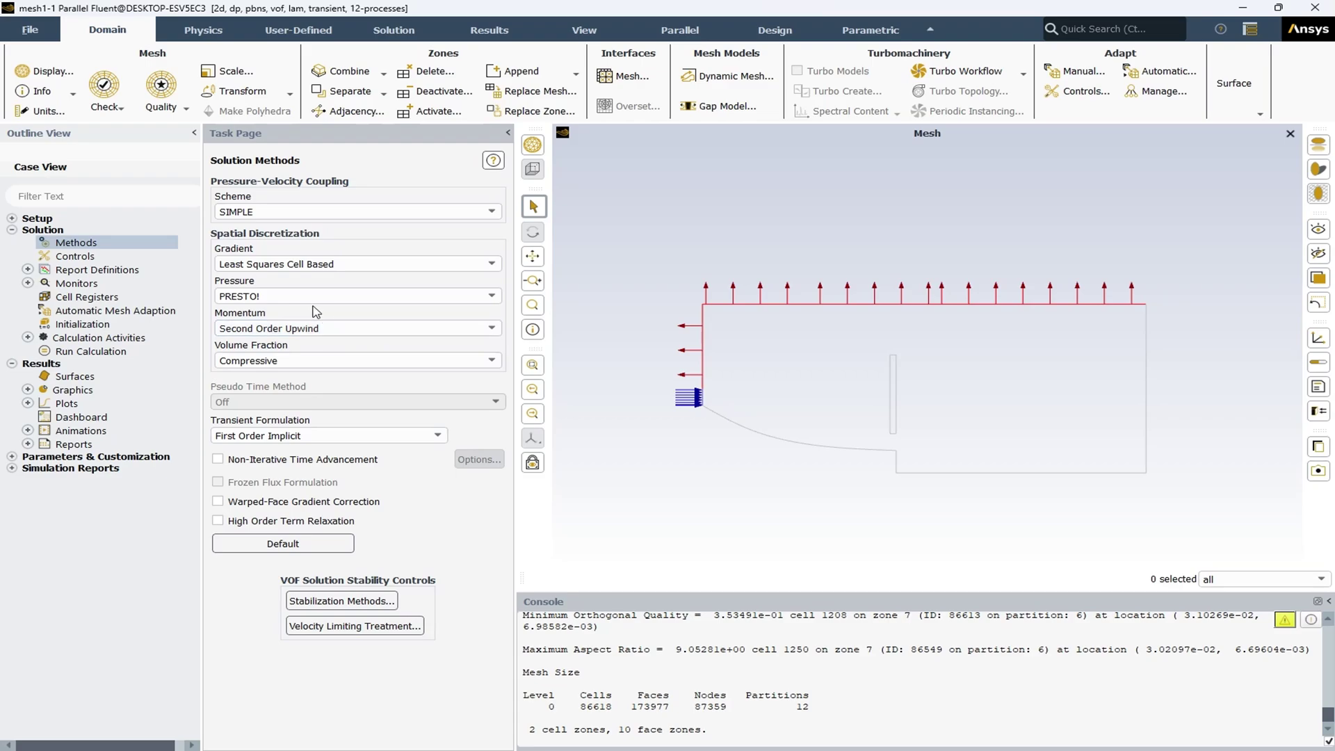
pyautogui.click(304, 361)
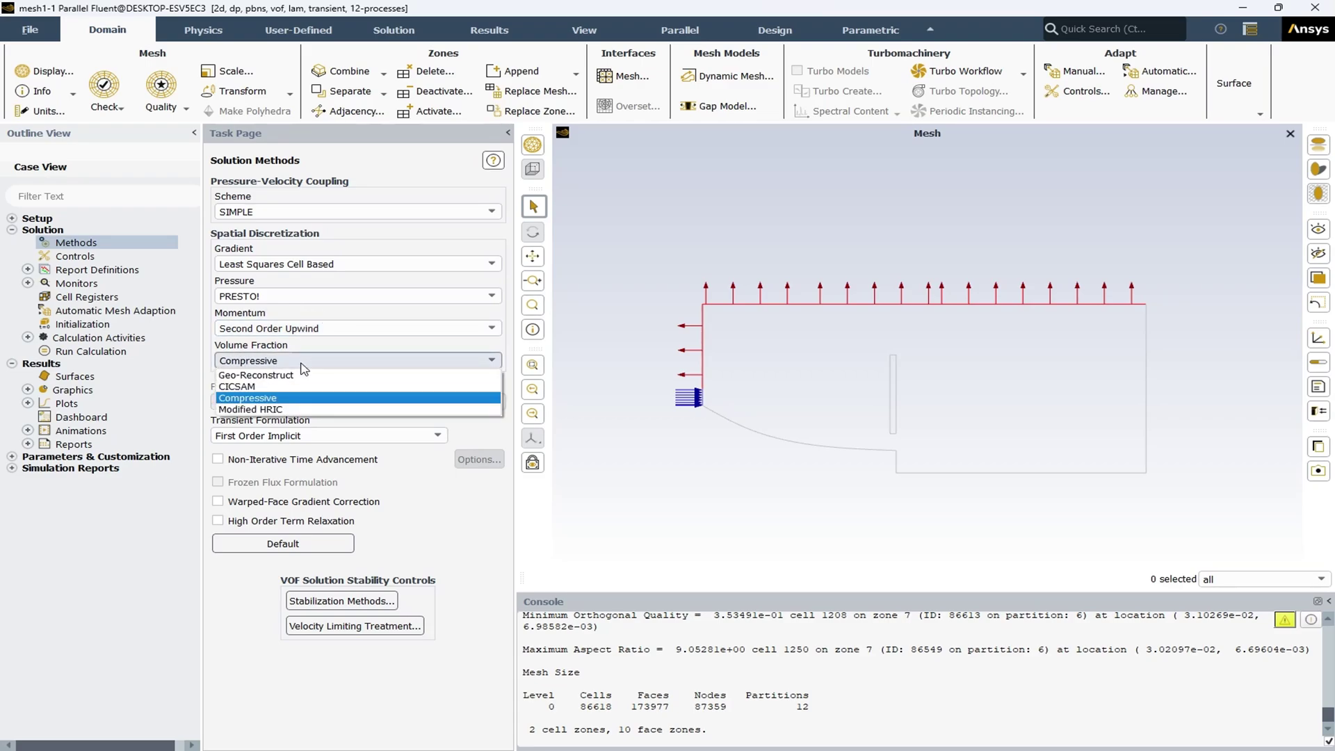
pyautogui.click(302, 362)
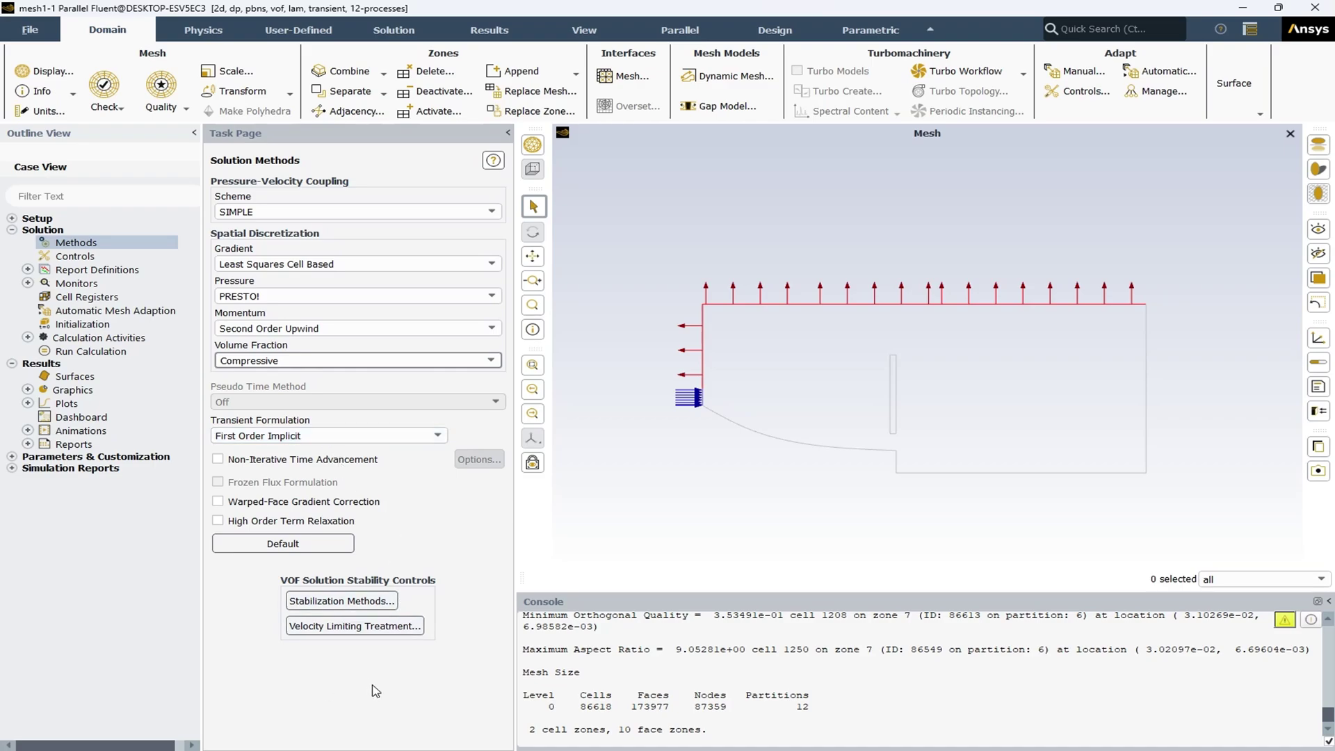
# - Review the under-relaxation factors in the solution controls, and look through the report types available for a new report definition
pyautogui.click(83, 257)
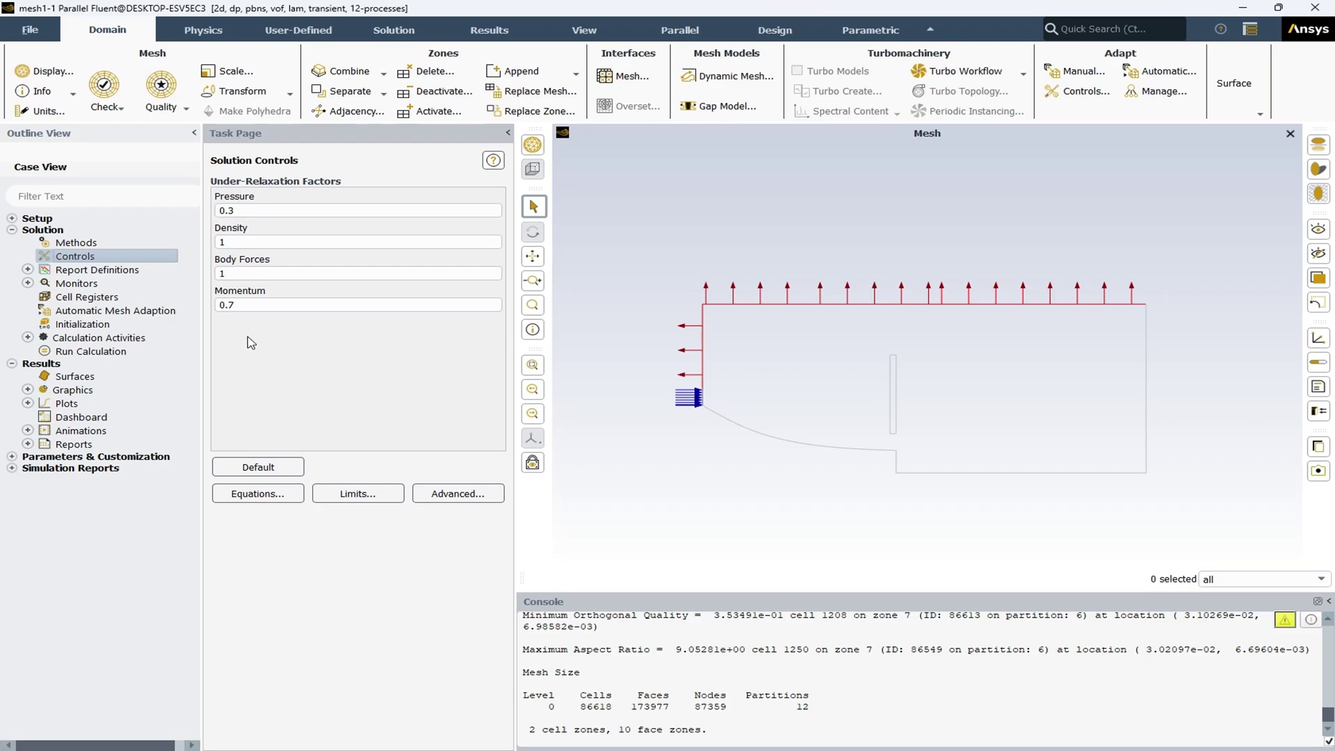
pyautogui.click(28, 271)
pyautogui.click(28, 270)
pyautogui.rightClick(102, 272)
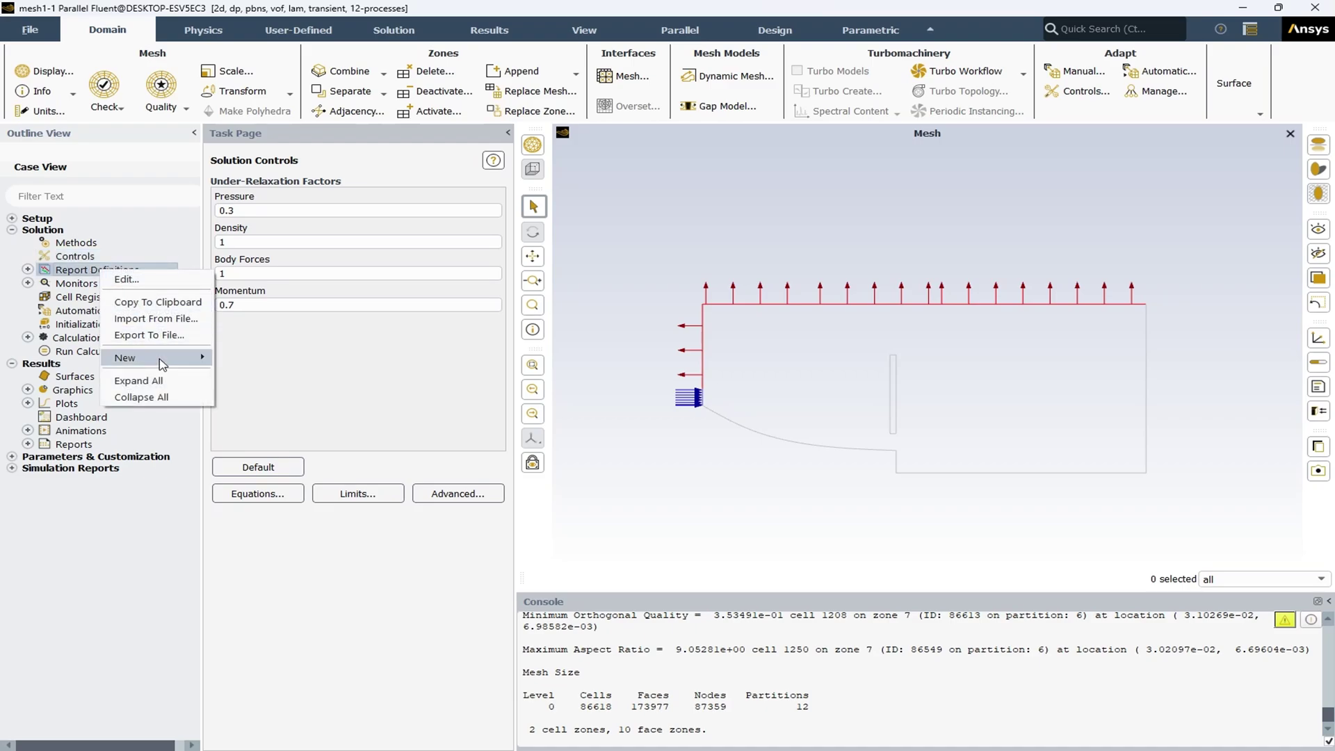
pyautogui.moveTo(162, 361)
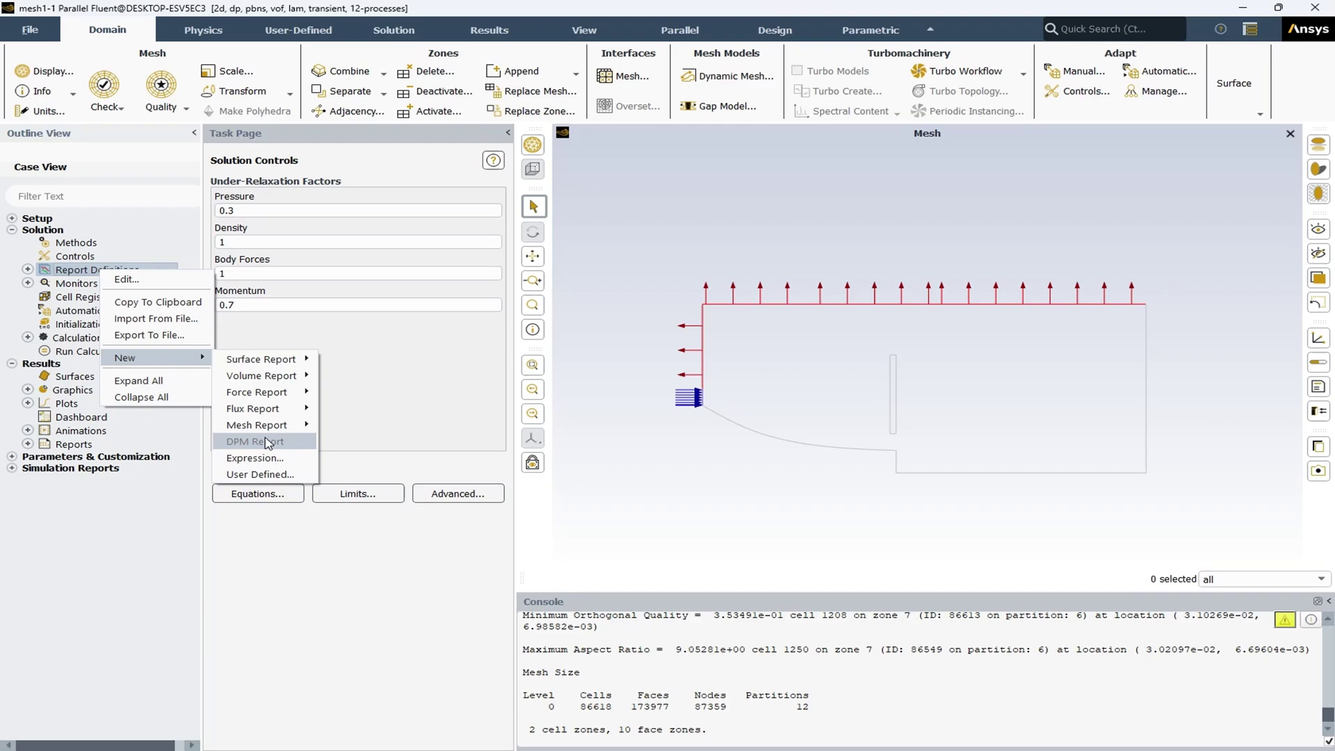
pyautogui.moveTo(281, 422)
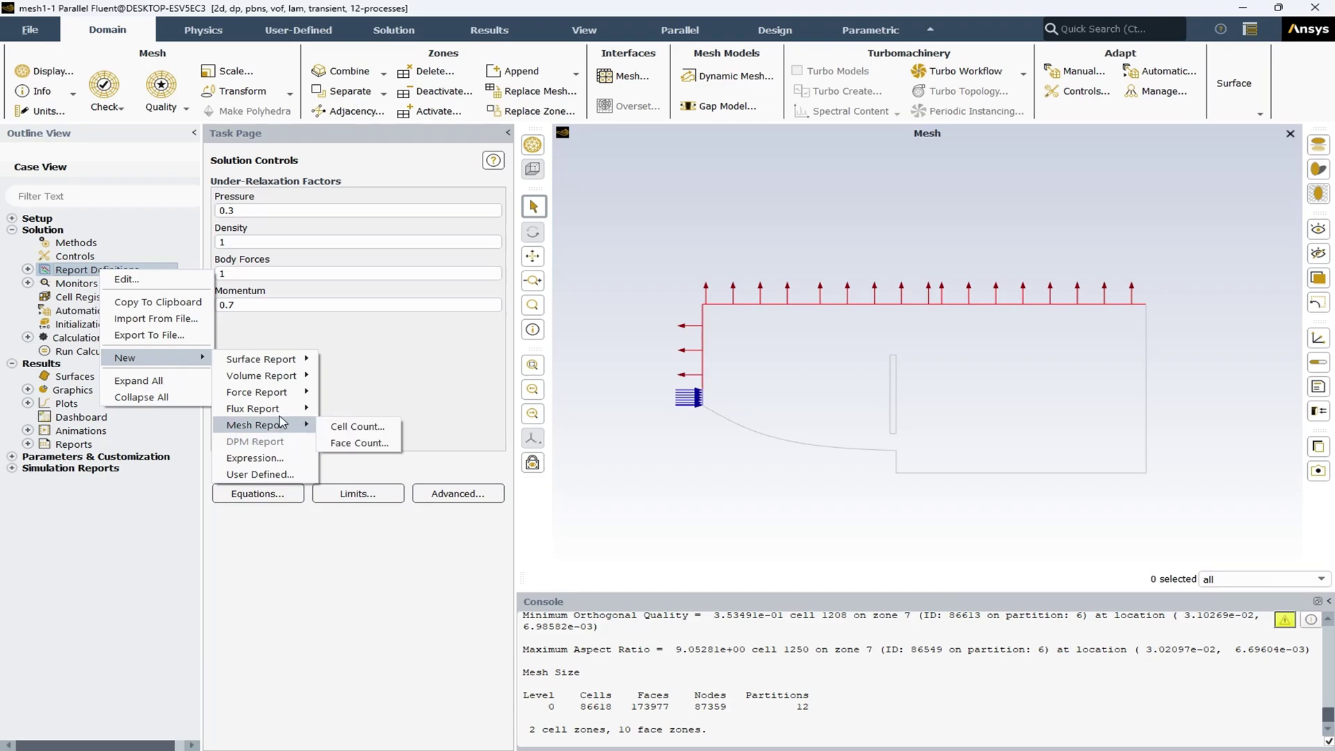
pyautogui.moveTo(290, 375)
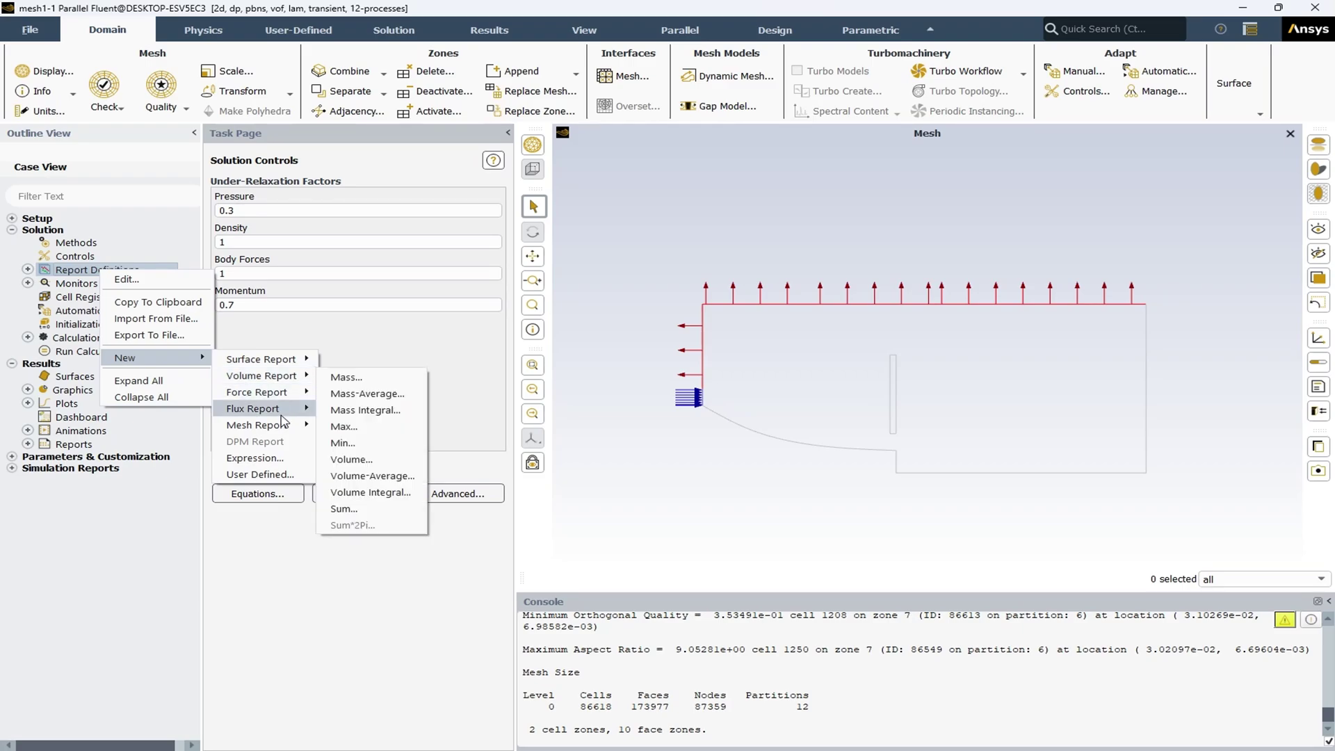
pyautogui.click(151, 552)
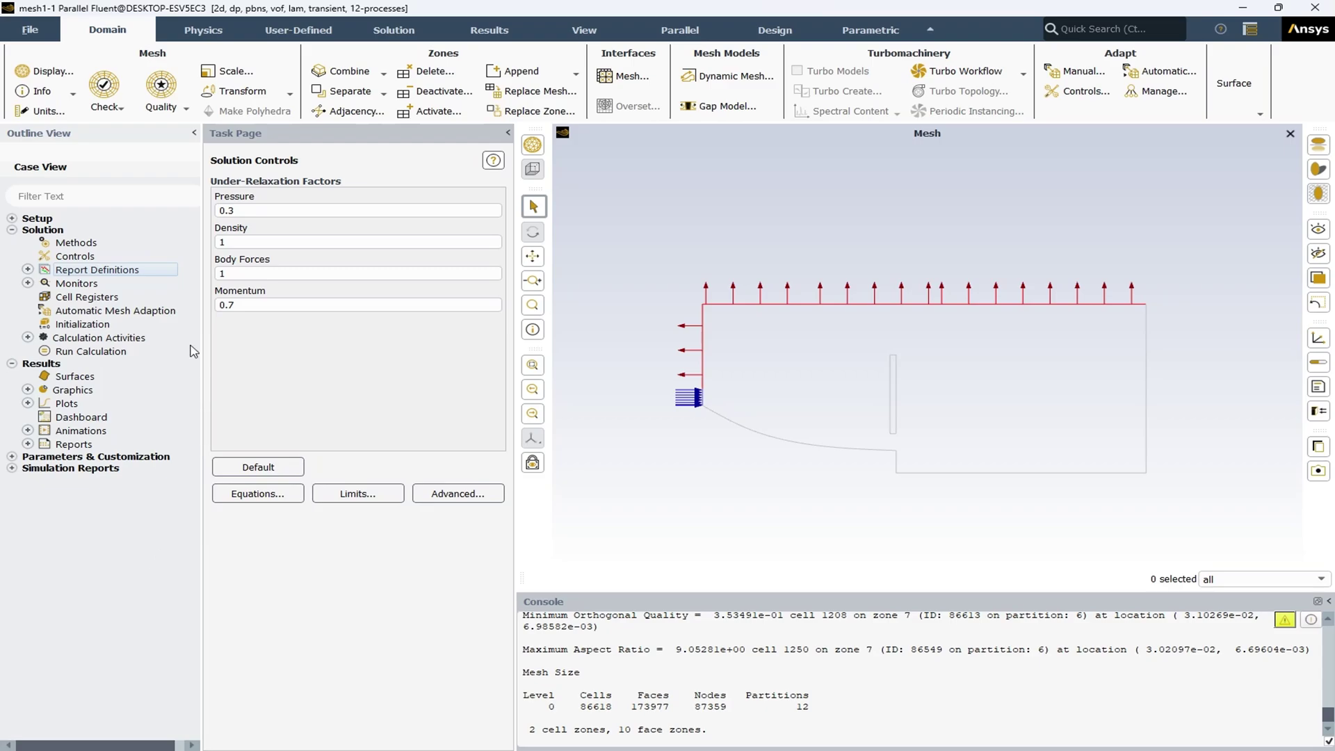
# - Review the residual monitors' convergence criteria for continuity, x-velocity and y-velocity, and accept them unchanged
pyautogui.click(27, 283)
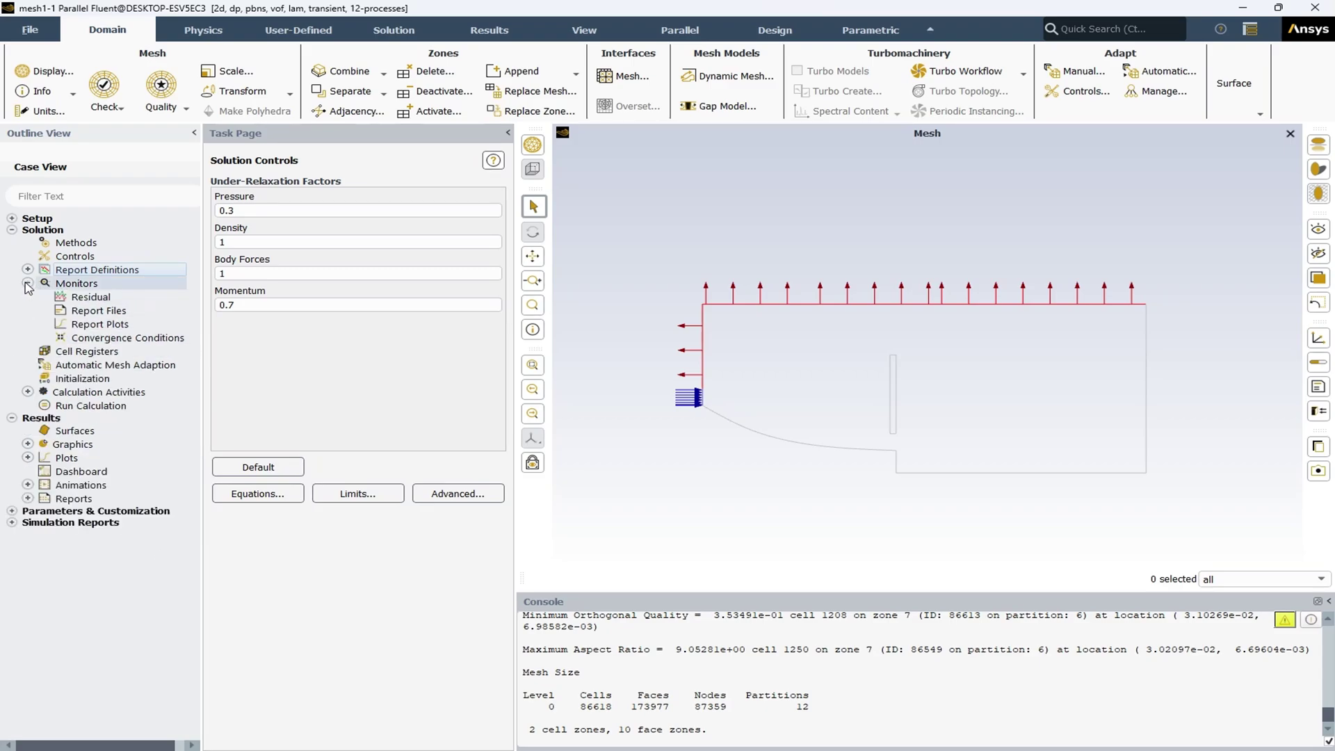
pyautogui.click(88, 300)
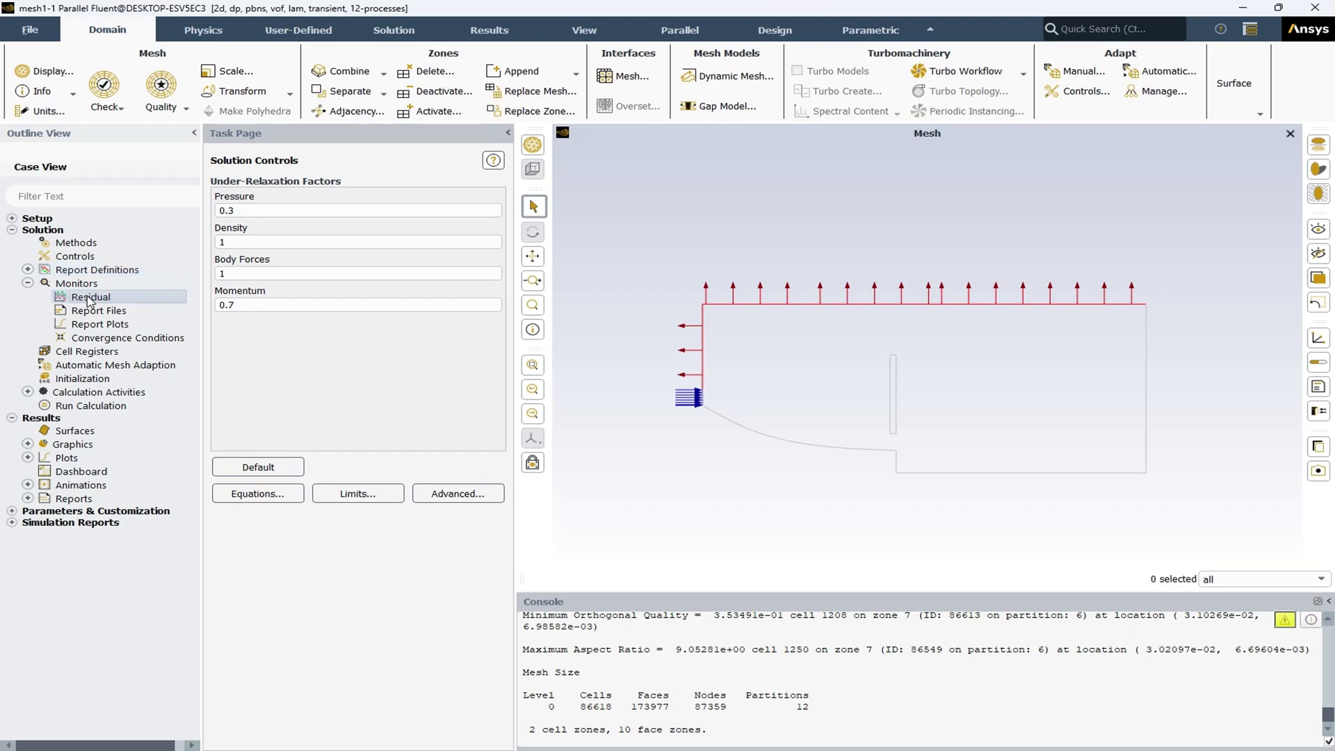
pyautogui.doubleClick(89, 301)
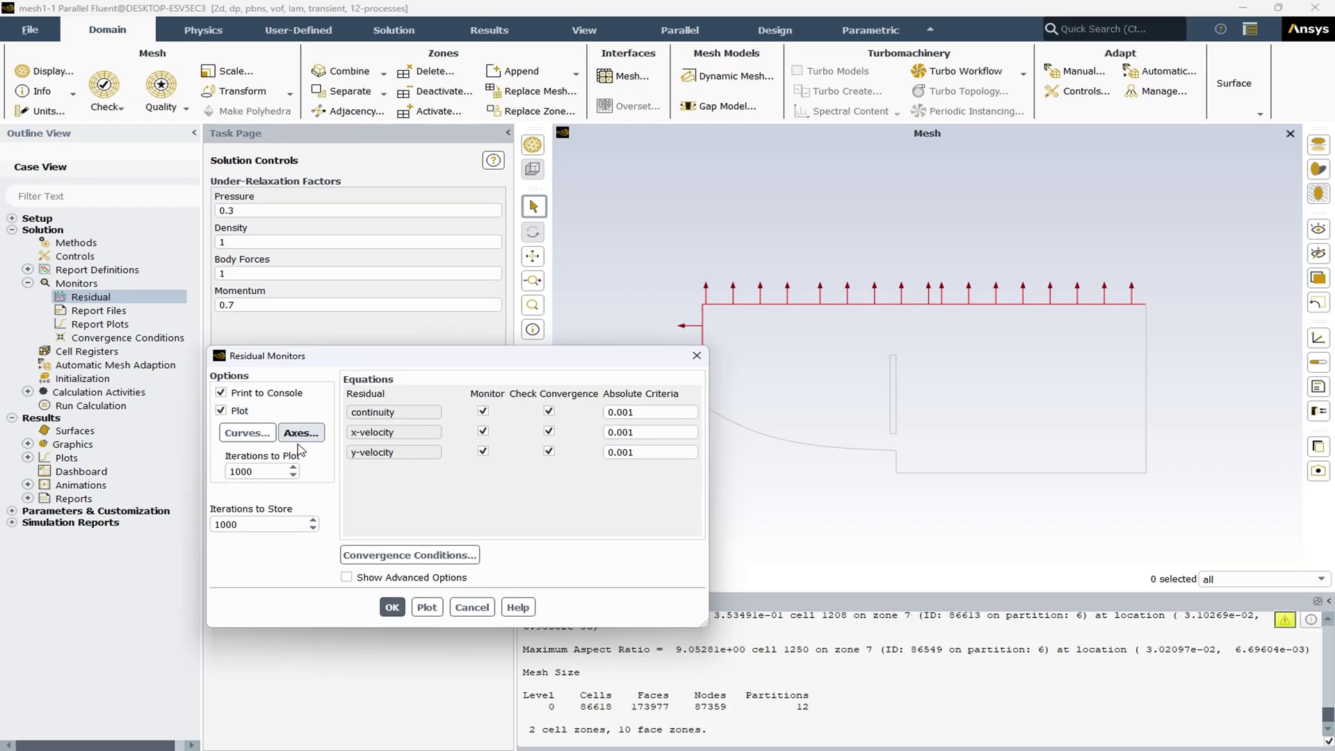
pyautogui.click(393, 607)
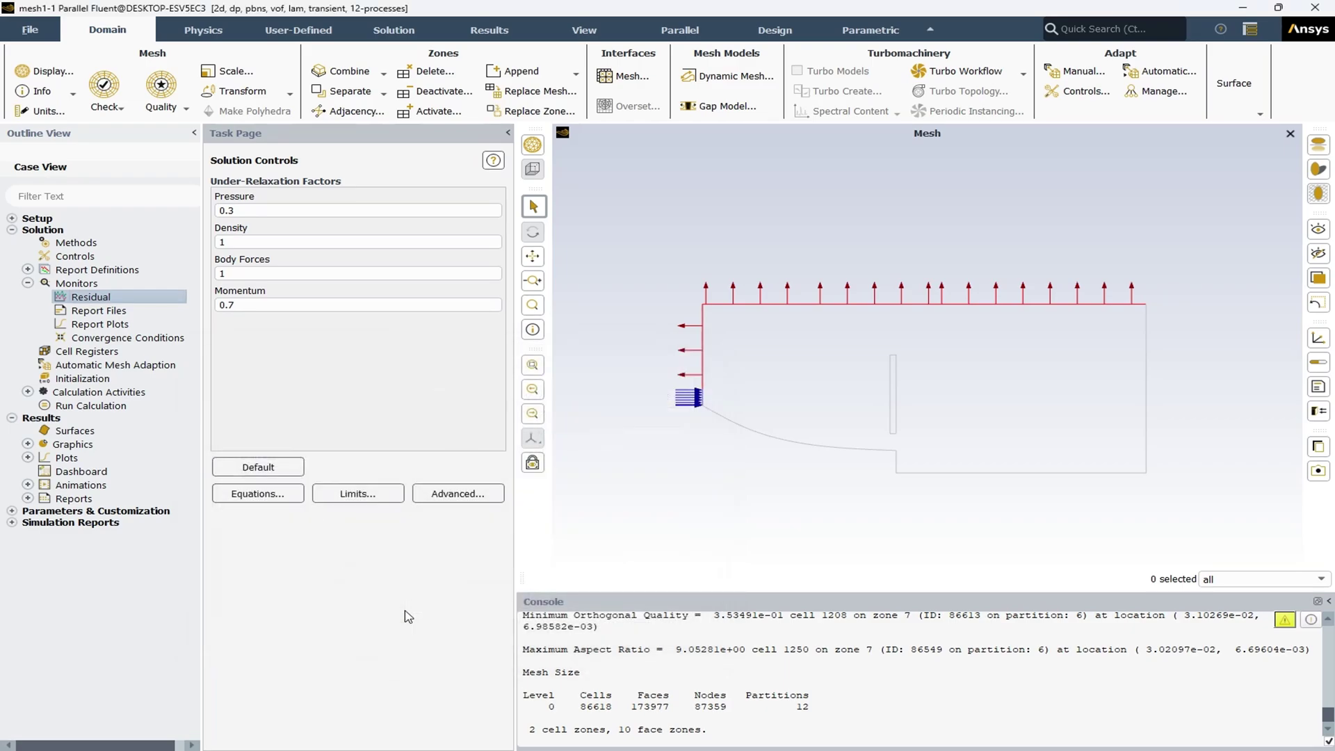
pyautogui.click(29, 284)
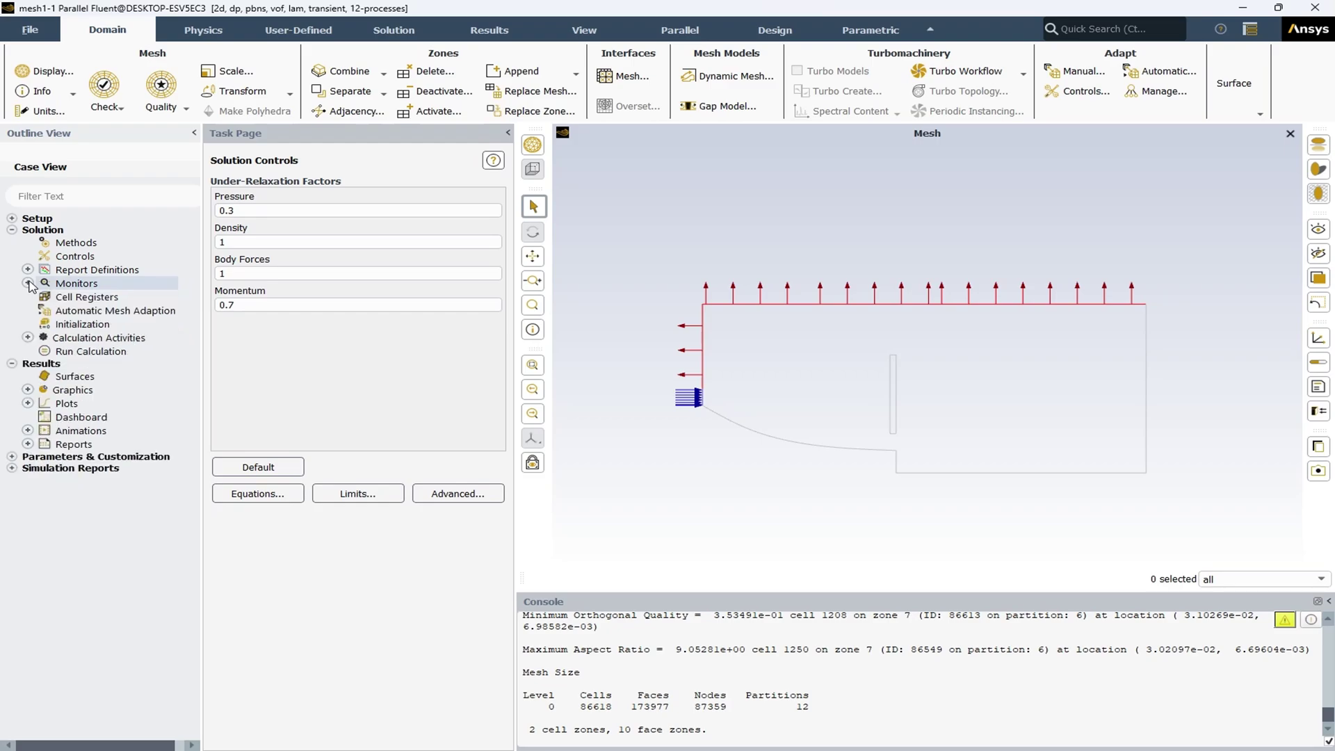
# - Compute the standard initialization values from all-zones and set the initial water volume fraction to 0
pyautogui.click(80, 325)
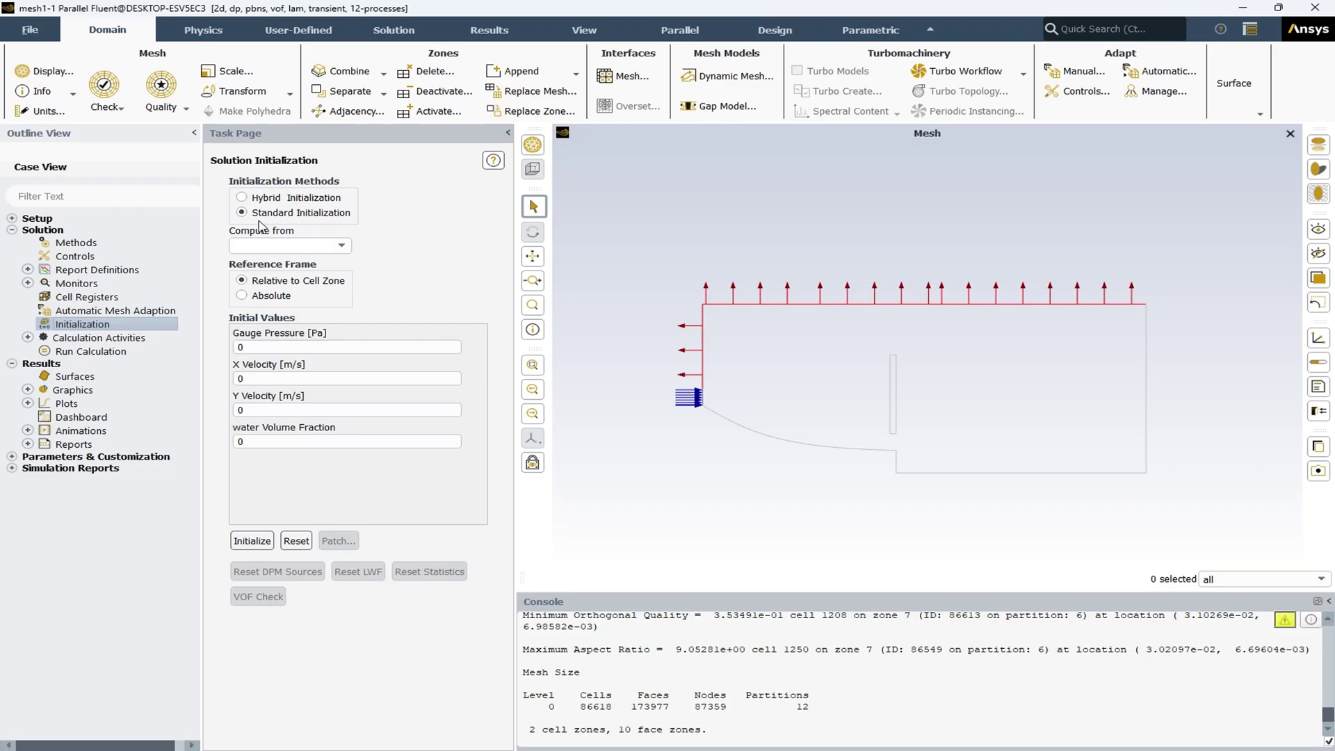
pyautogui.click(348, 252)
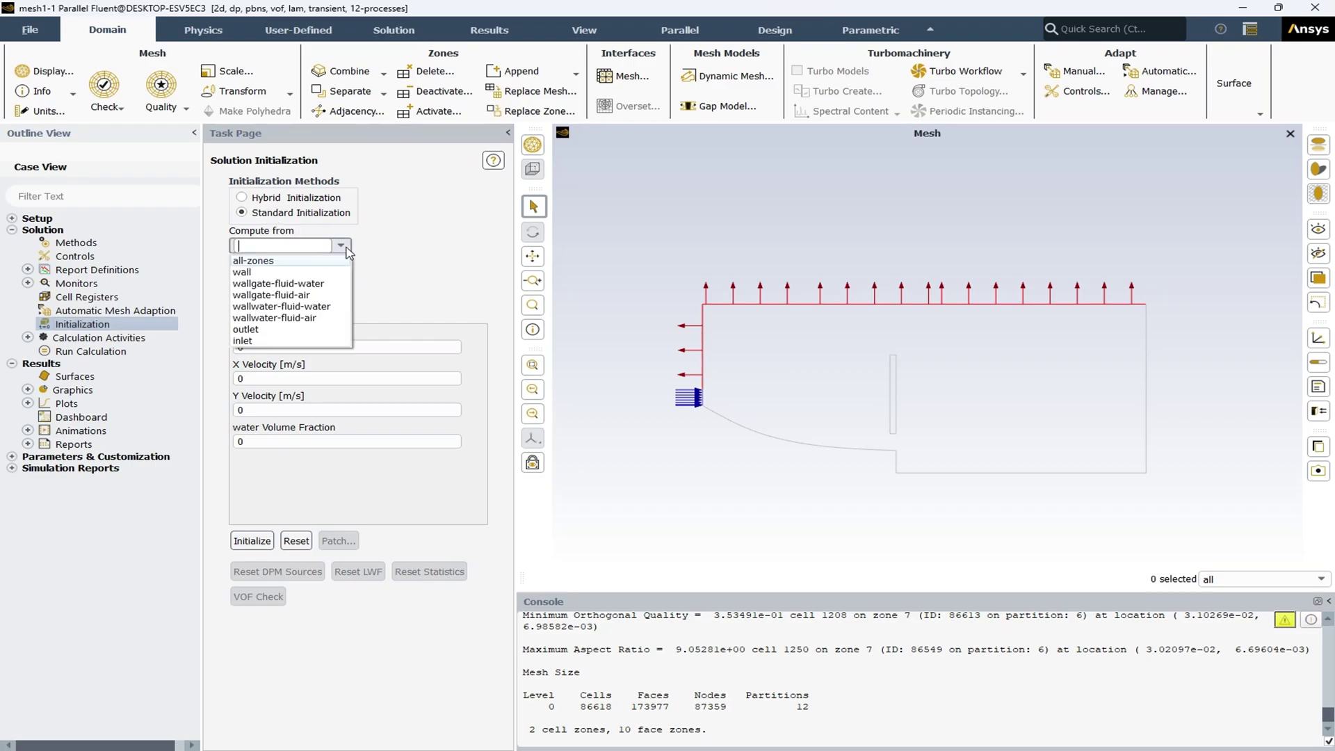
pyautogui.click(295, 265)
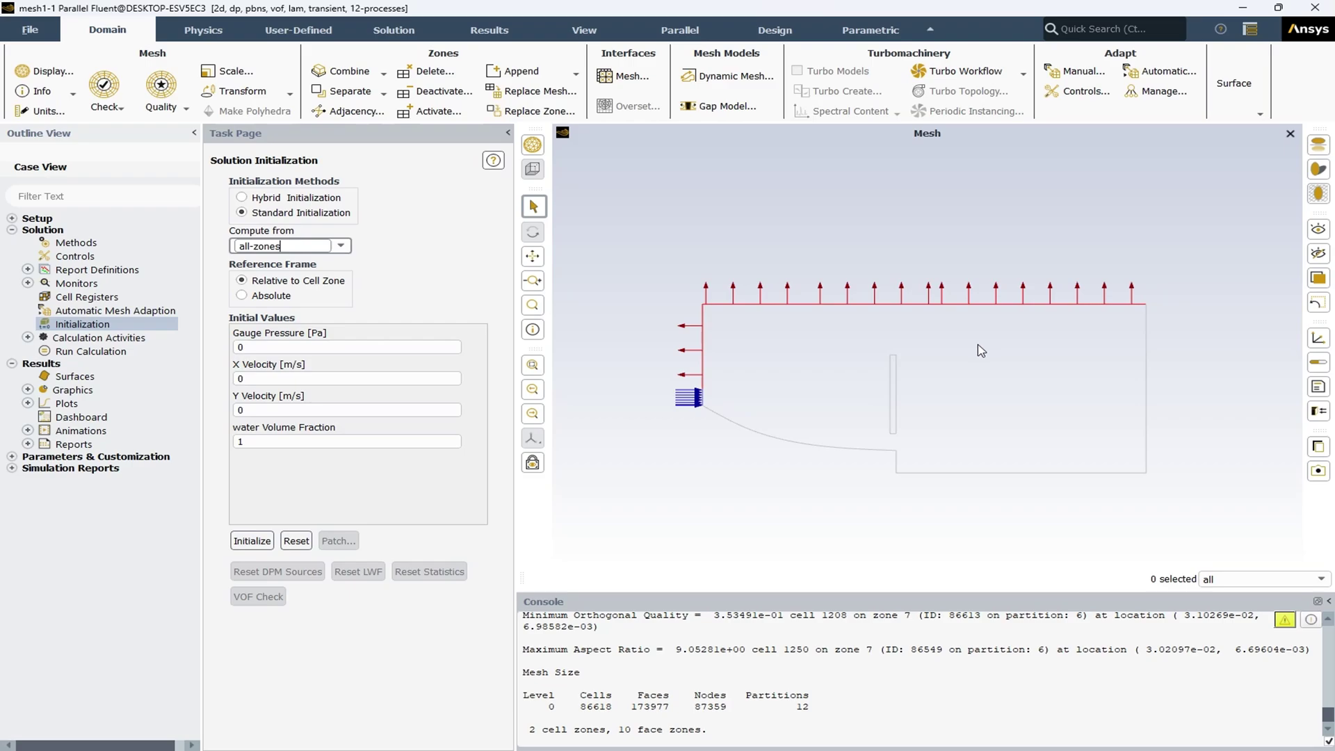
pyautogui.click(259, 442)
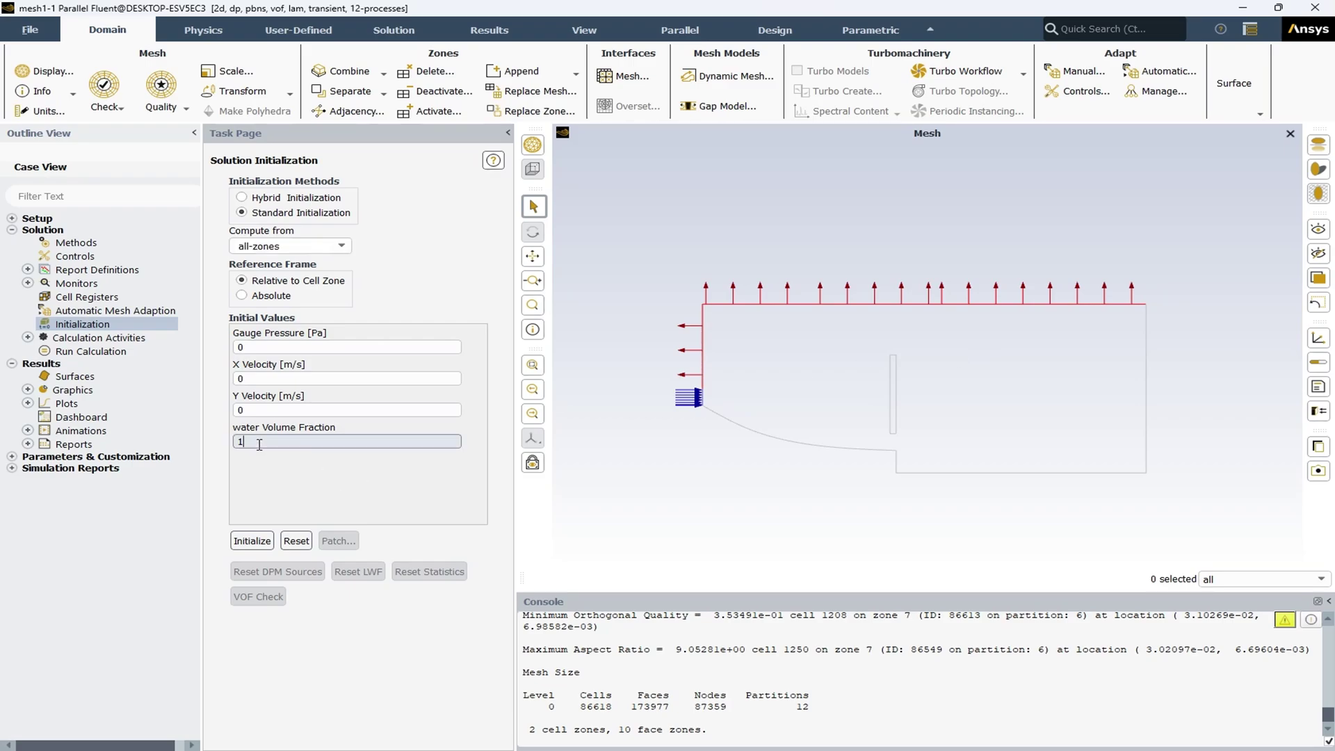
pyautogui.click(333, 474)
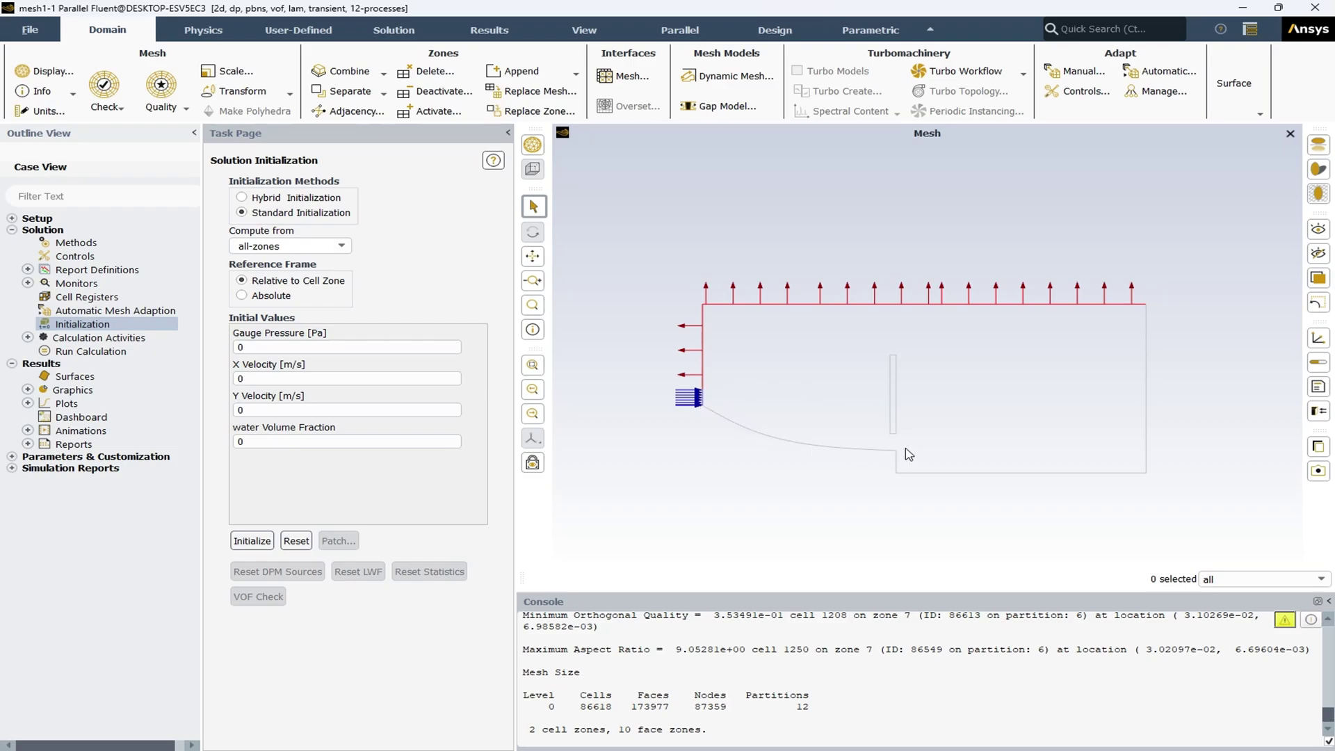
# - Add the fluid-water surface to the displayed mesh surfaces, keeping the boundary surfaces selected, and display the mesh
pyautogui.click(533, 144)
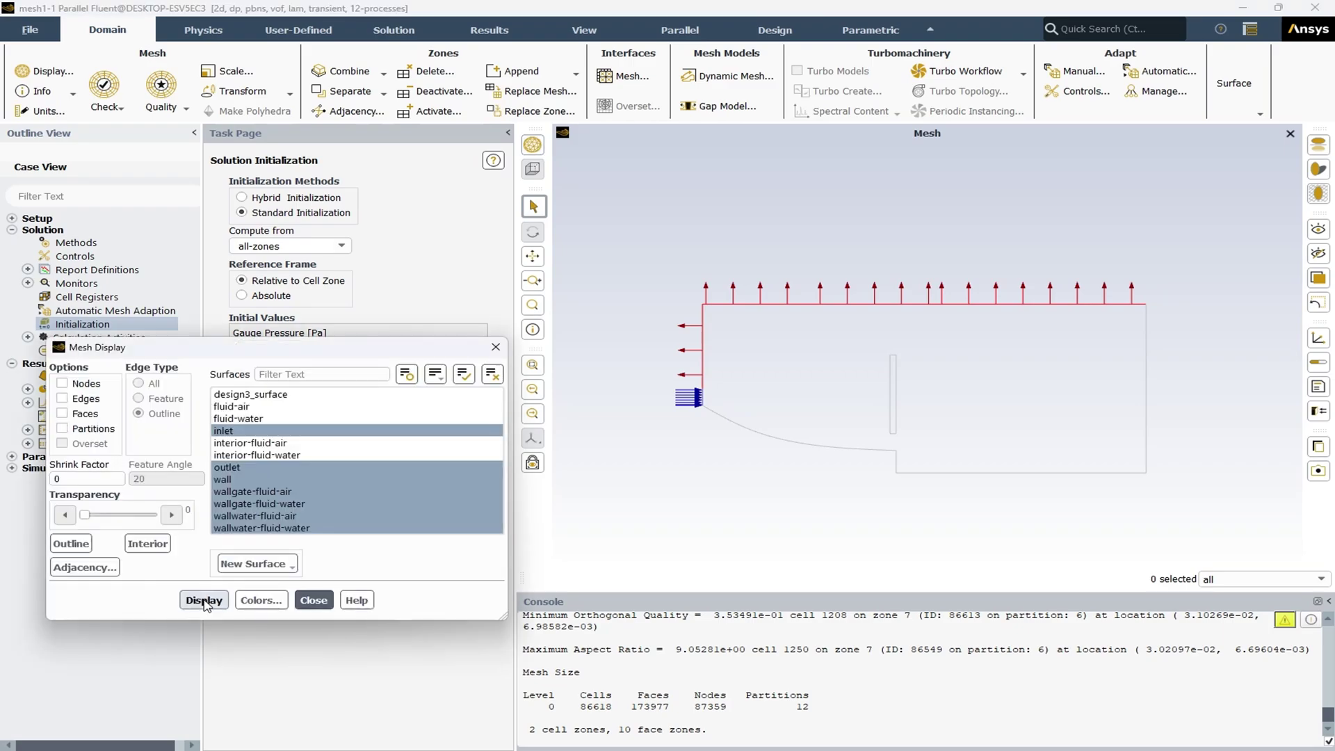
pyautogui.click(244, 516)
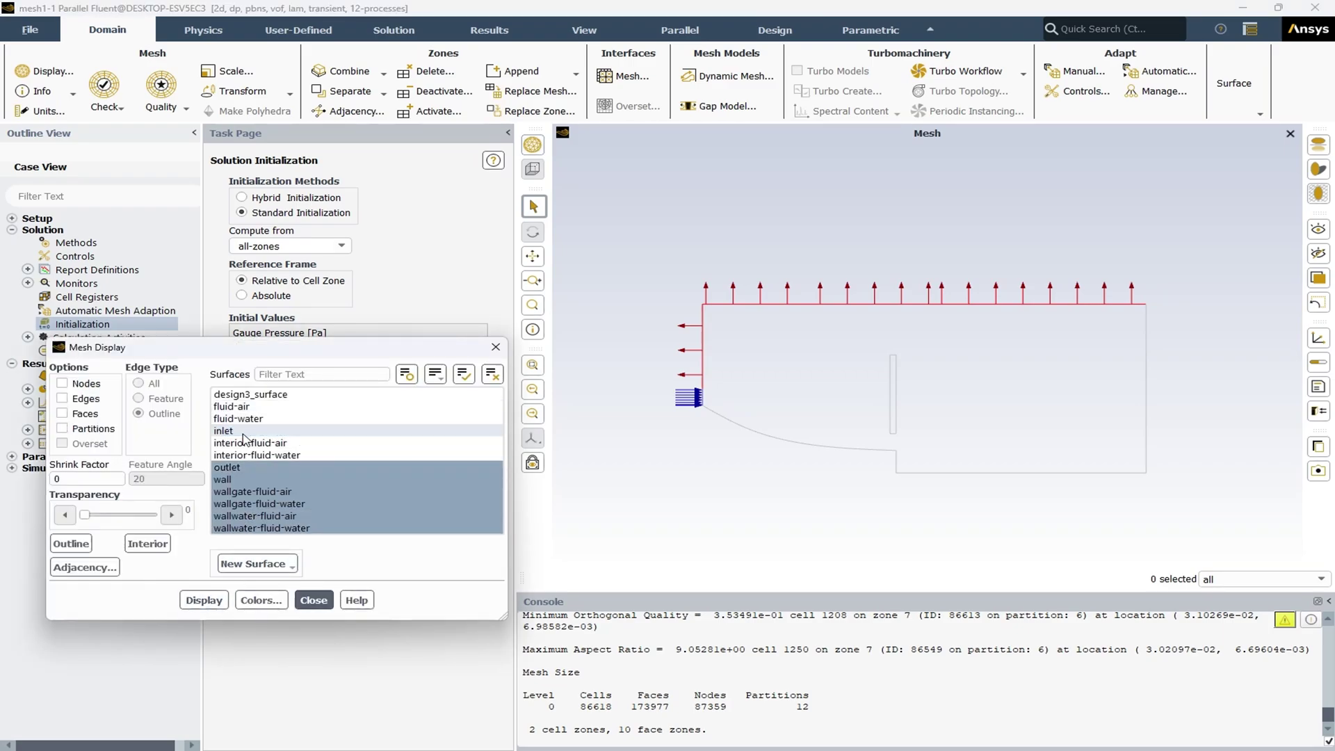
pyautogui.click(221, 529)
pyautogui.click(221, 530)
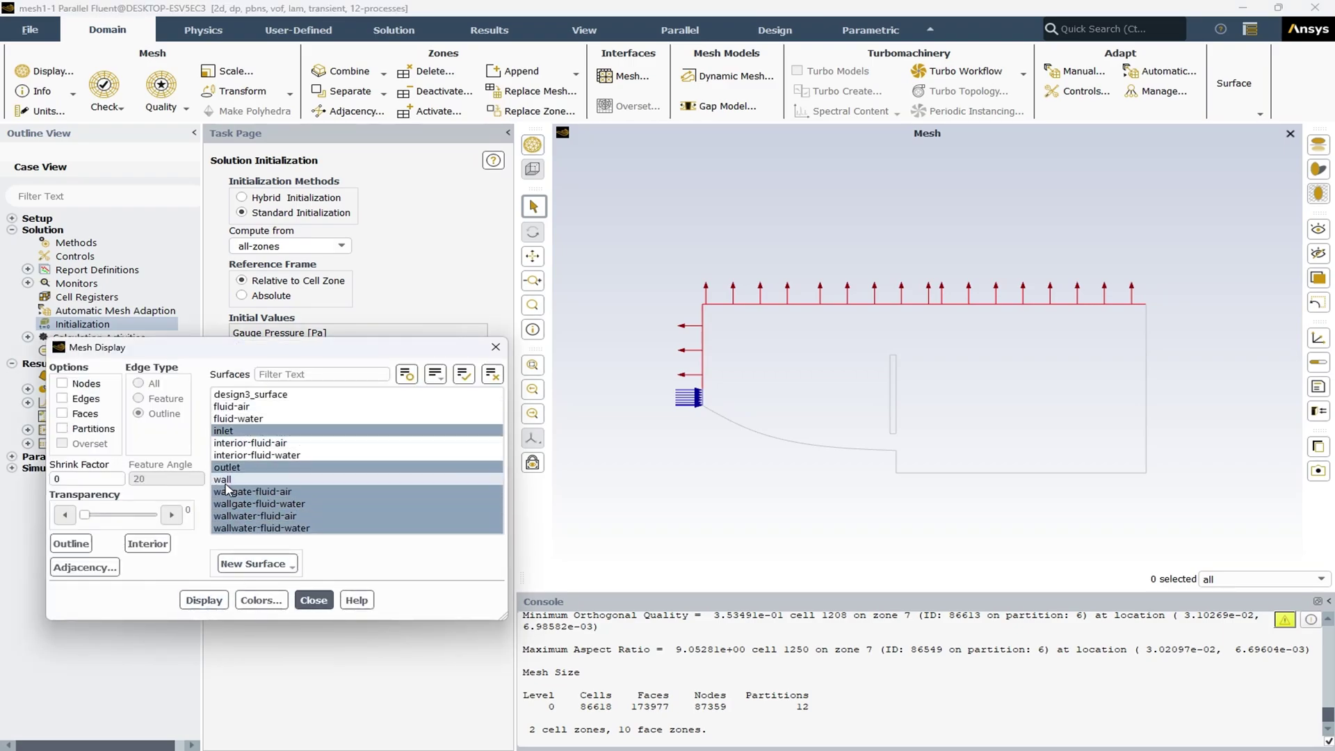
pyautogui.click(234, 431)
pyautogui.click(233, 431)
pyautogui.click(245, 419)
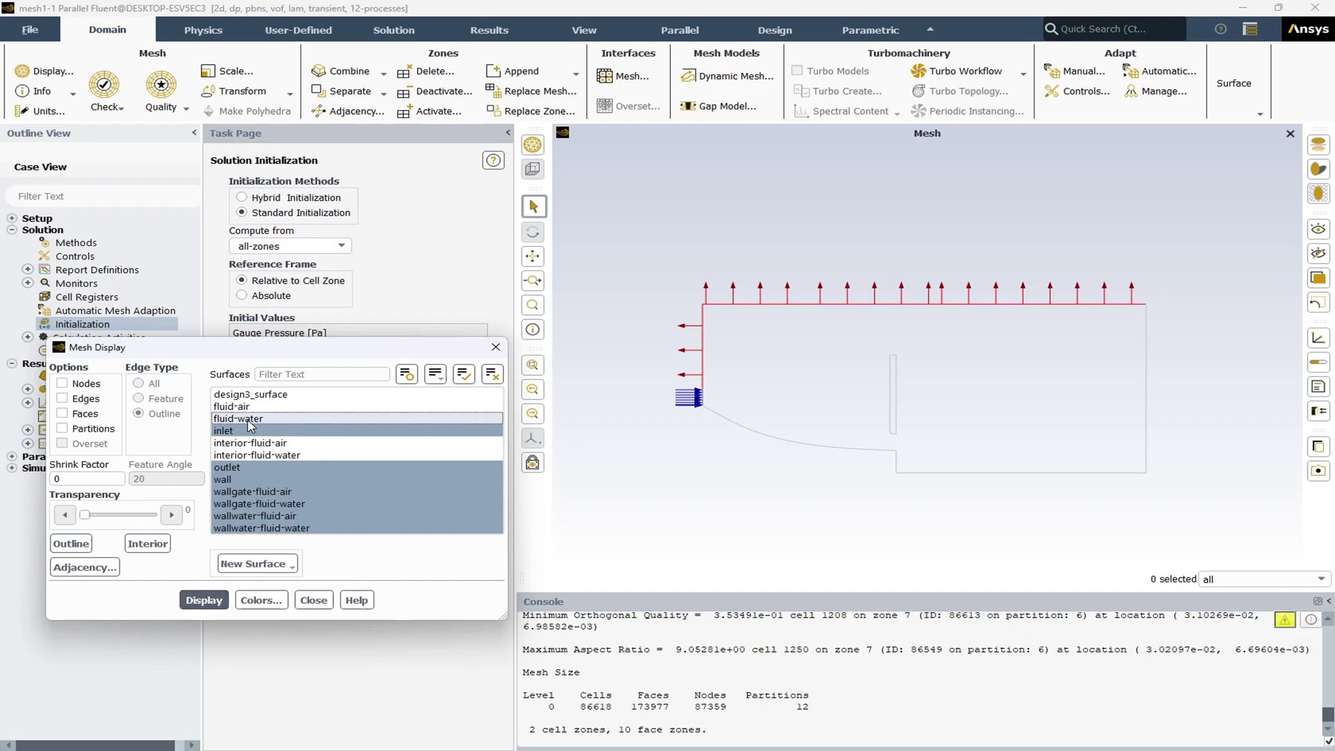
pyautogui.click(204, 600)
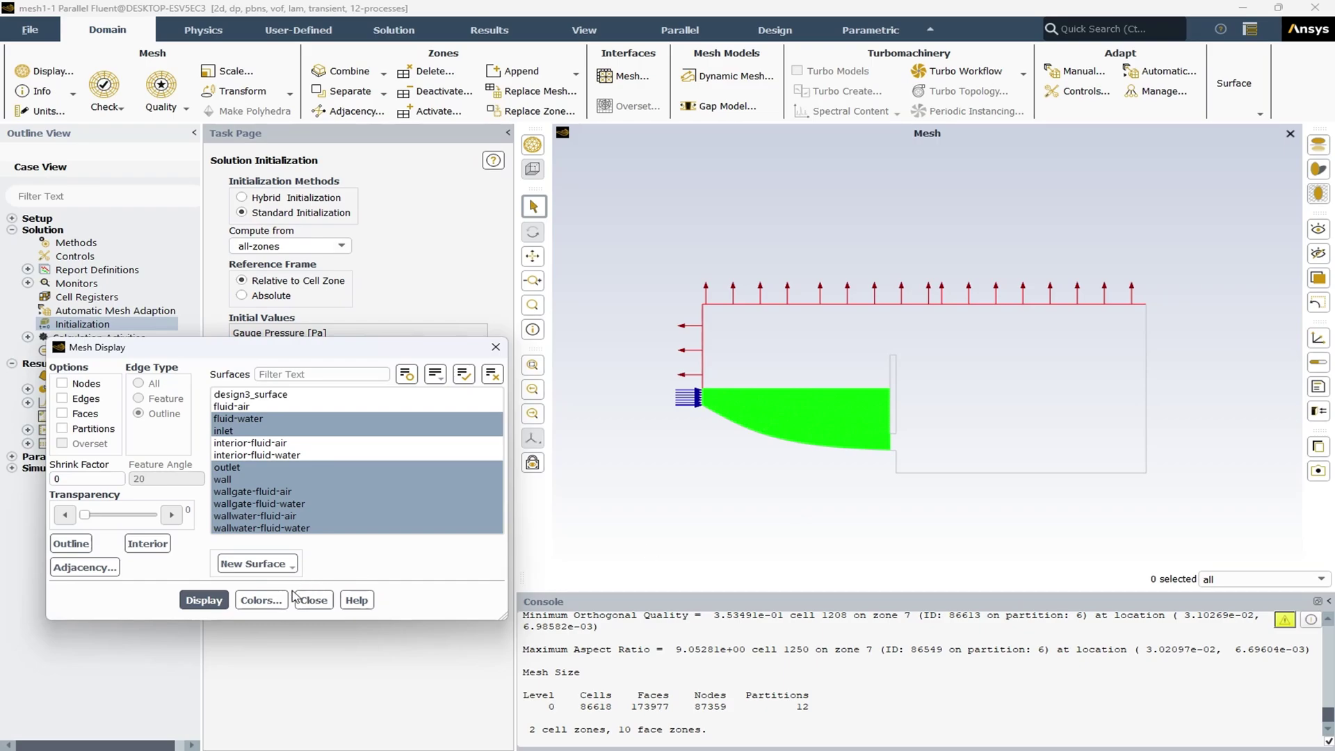
pyautogui.click(313, 600)
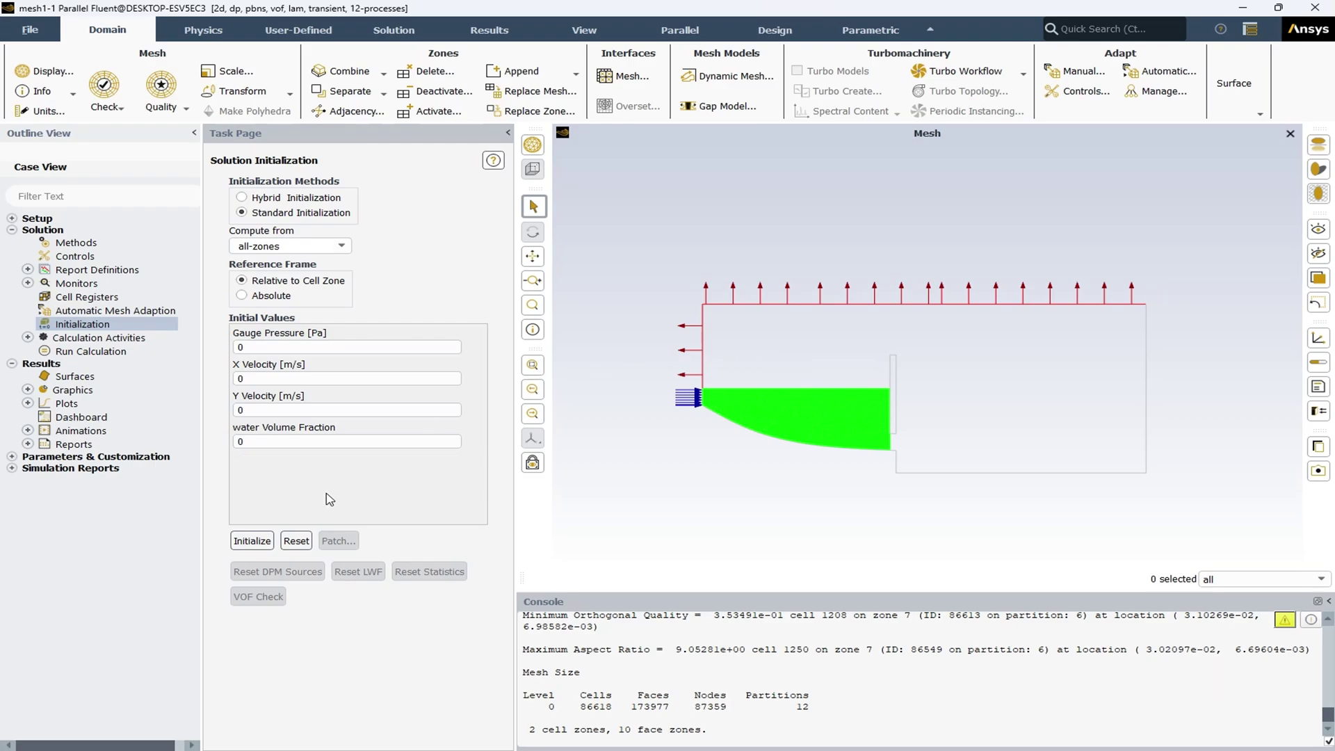
# - Initialize the solution and patch the water phase's volume fraction to 1 in the fluid-water zone
pyautogui.click(248, 542)
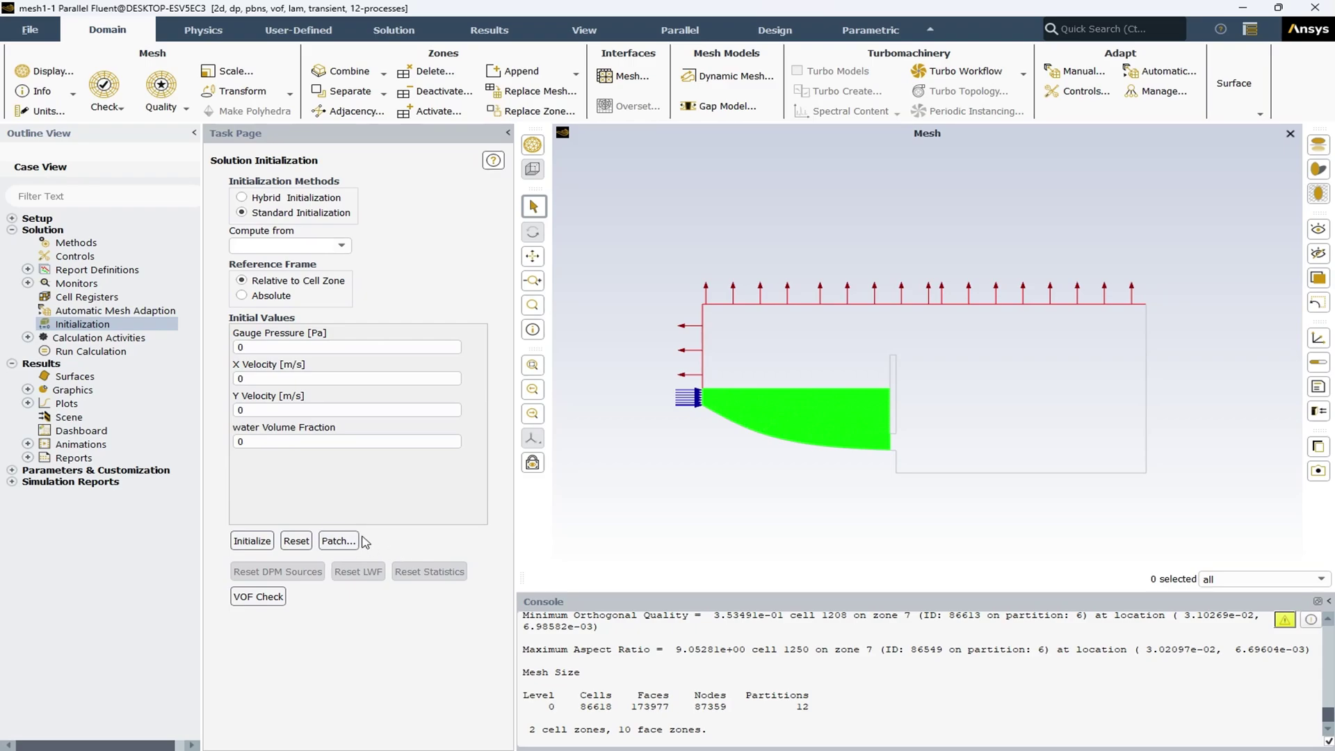
pyautogui.click(339, 541)
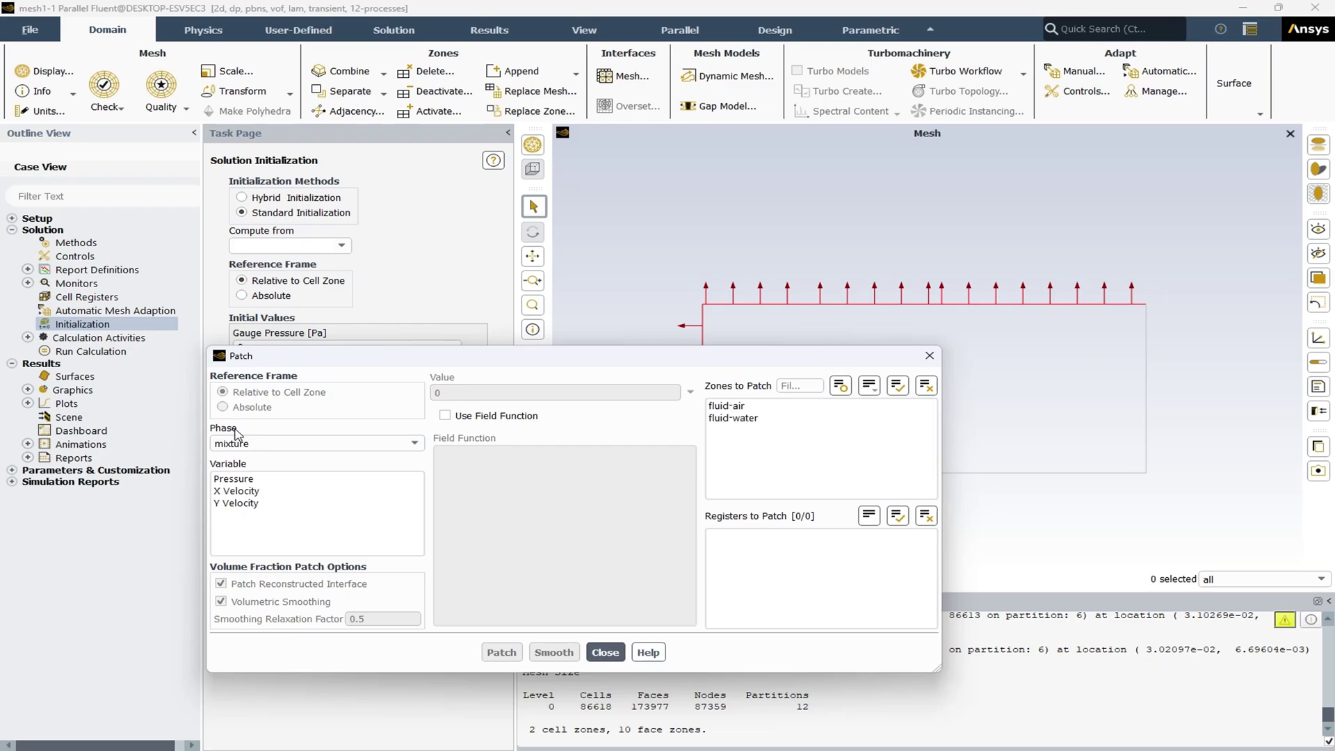
pyautogui.click(367, 443)
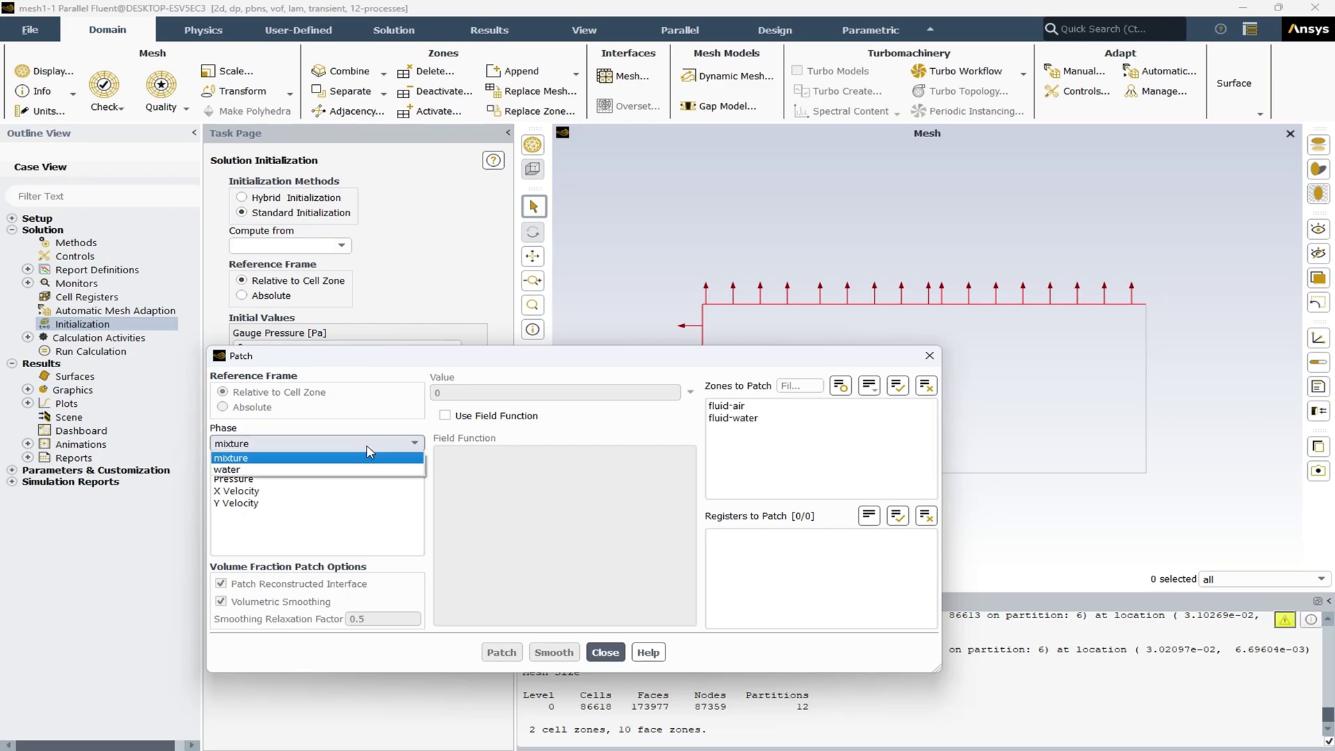
pyautogui.click(295, 470)
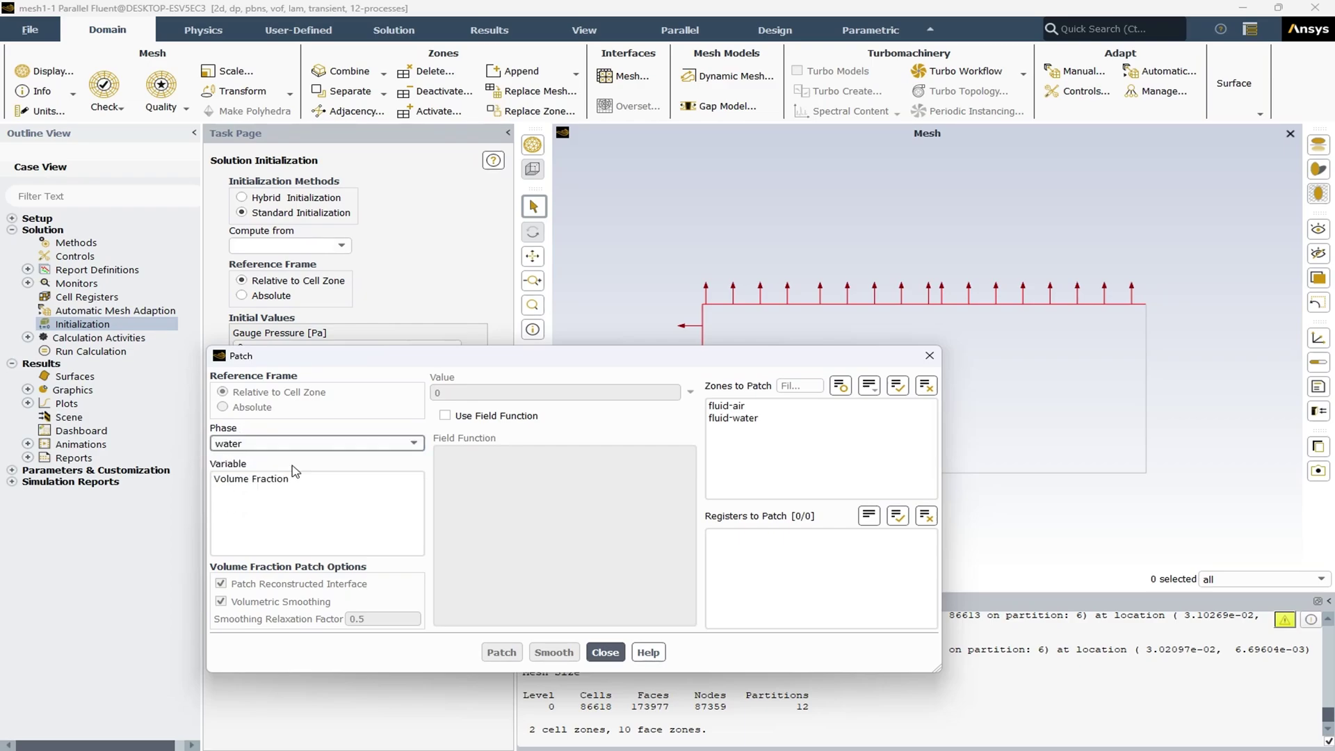
pyautogui.click(260, 480)
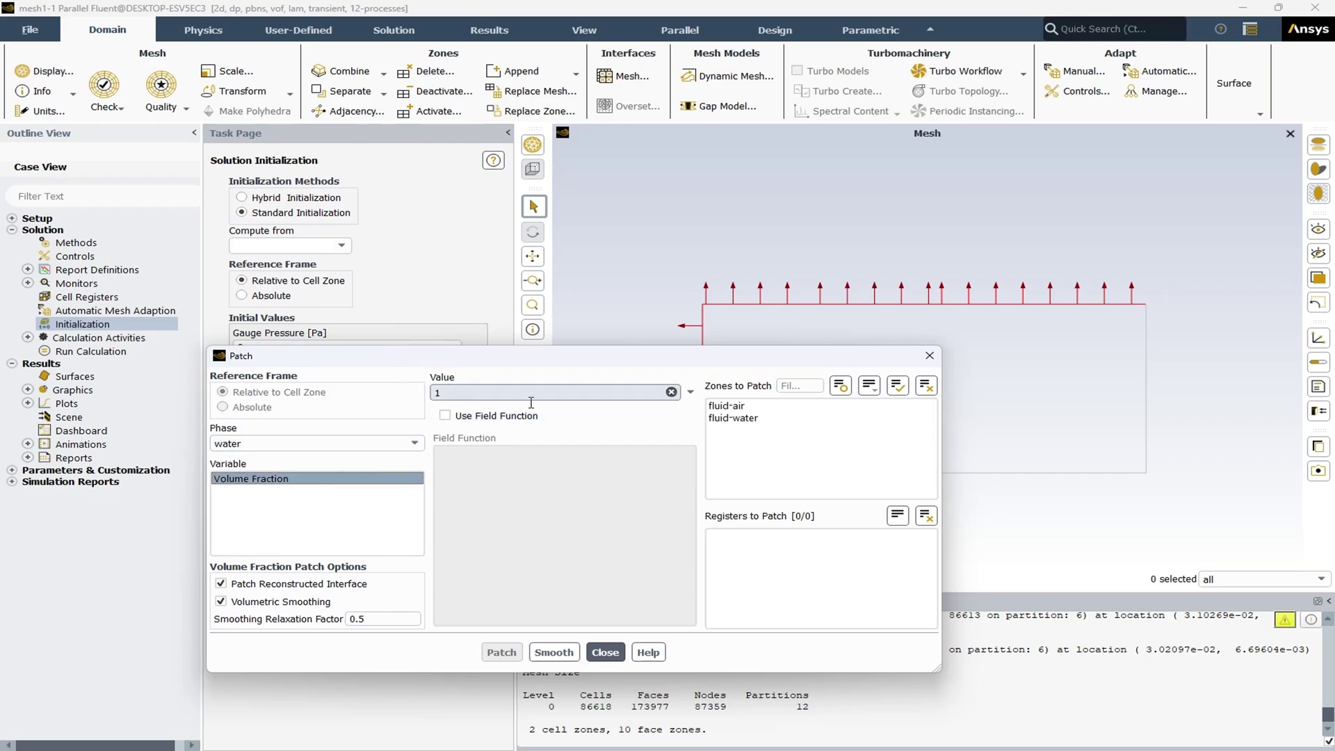
pyautogui.click(767, 420)
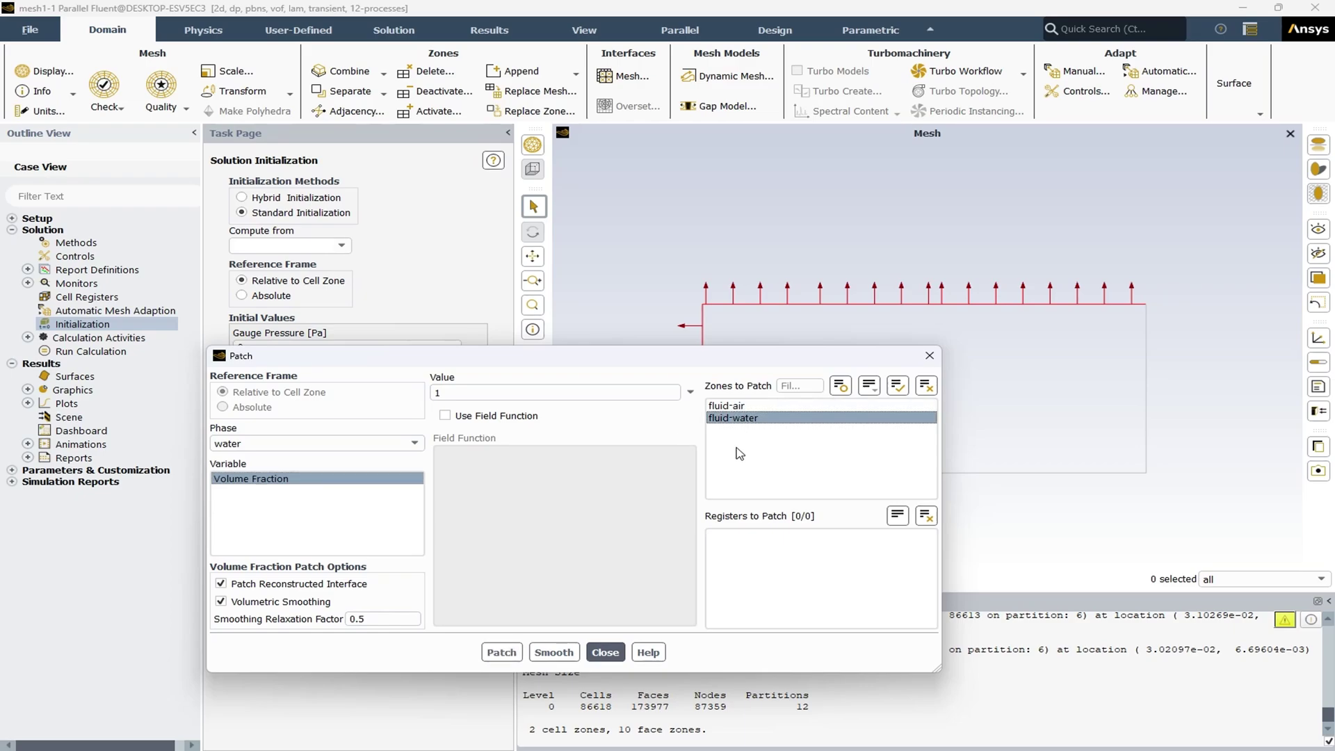
pyautogui.click(501, 653)
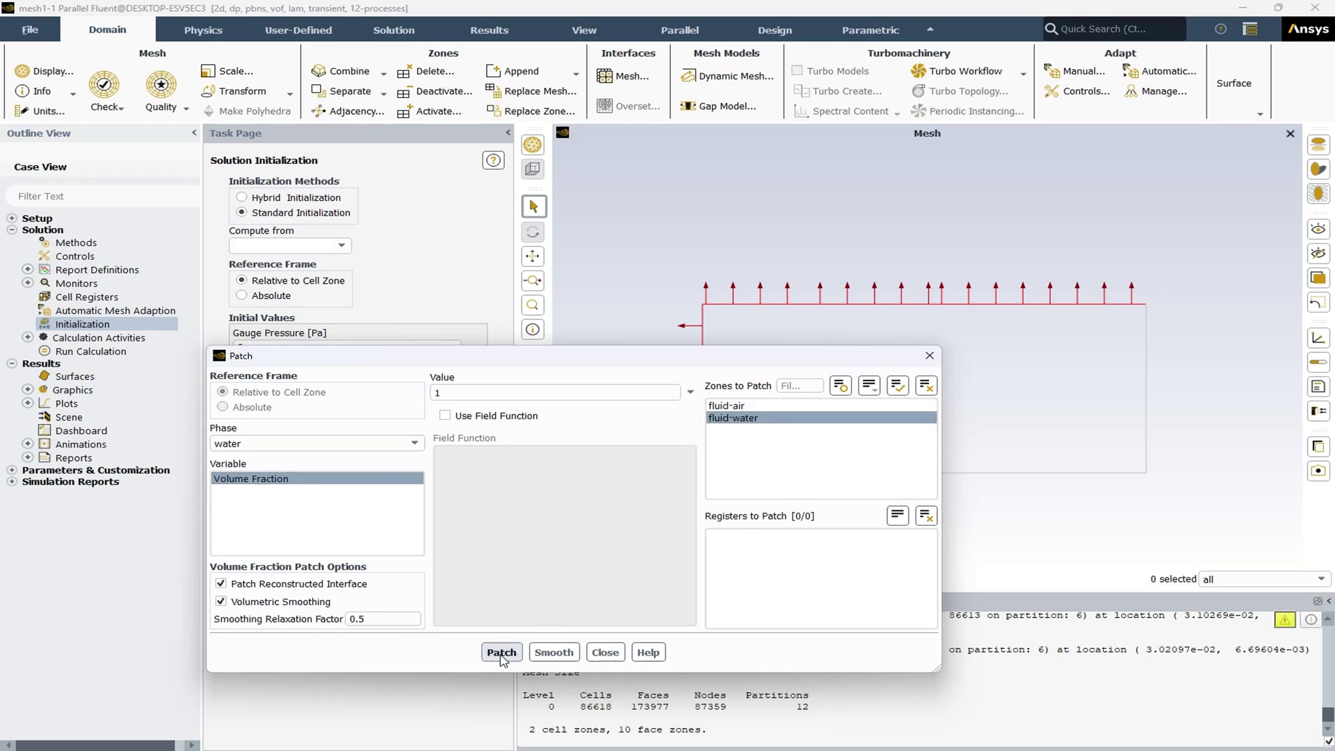
pyautogui.click(605, 652)
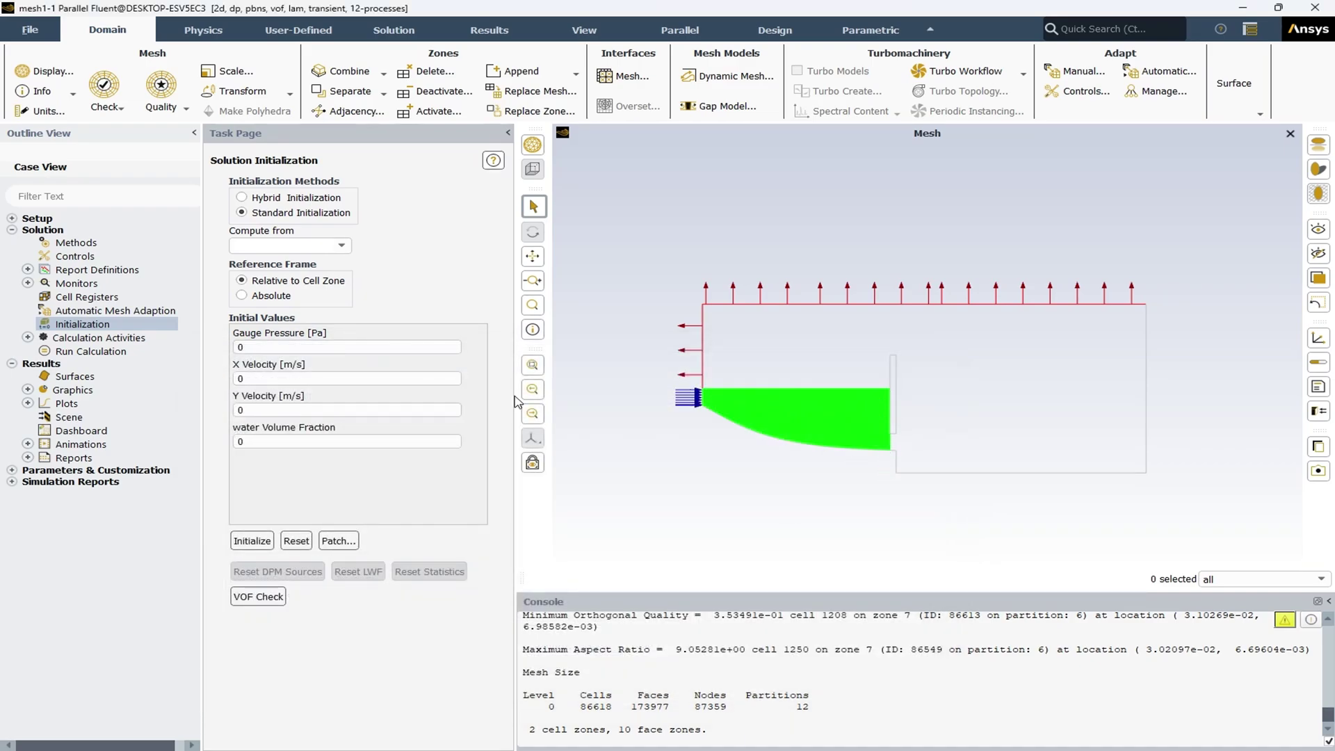
# - Switch contour-1's volume fraction to the water phase, then save and display it to inspect the initial phase distribution
pyautogui.click(28, 390)
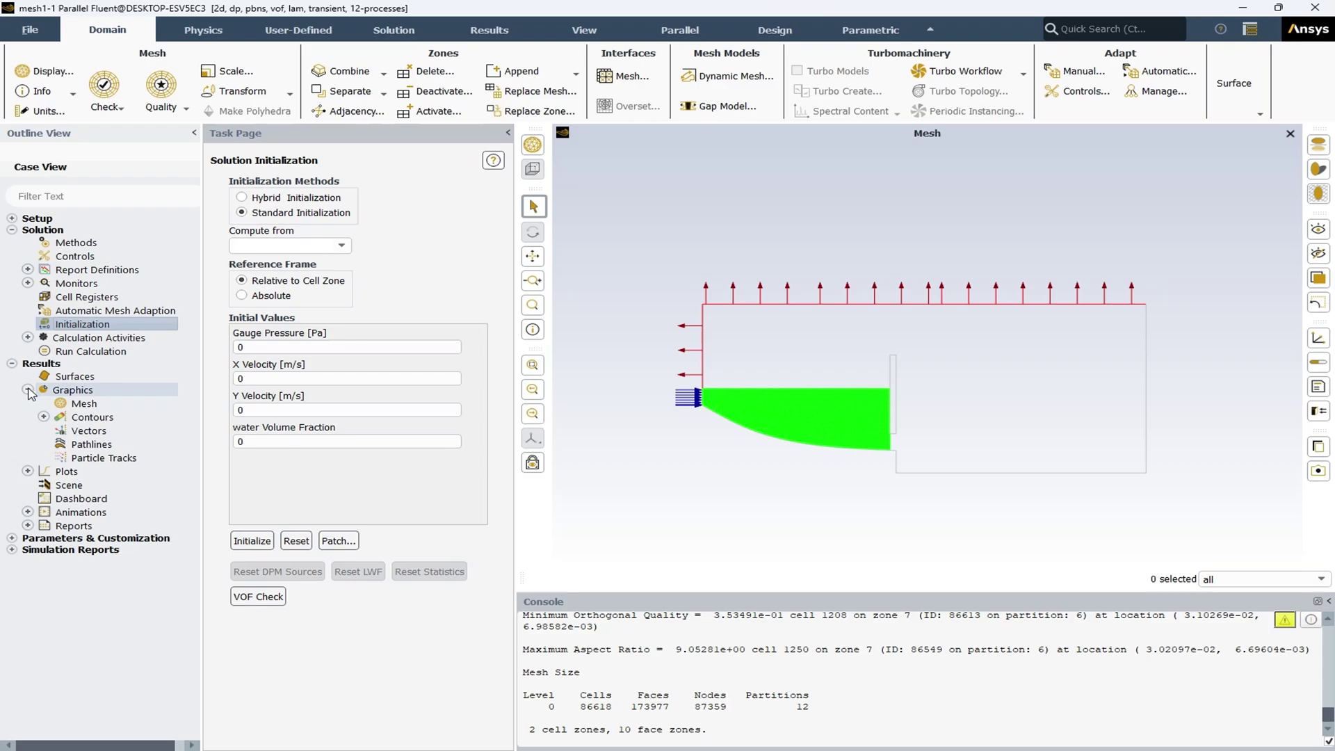
pyautogui.click(43, 418)
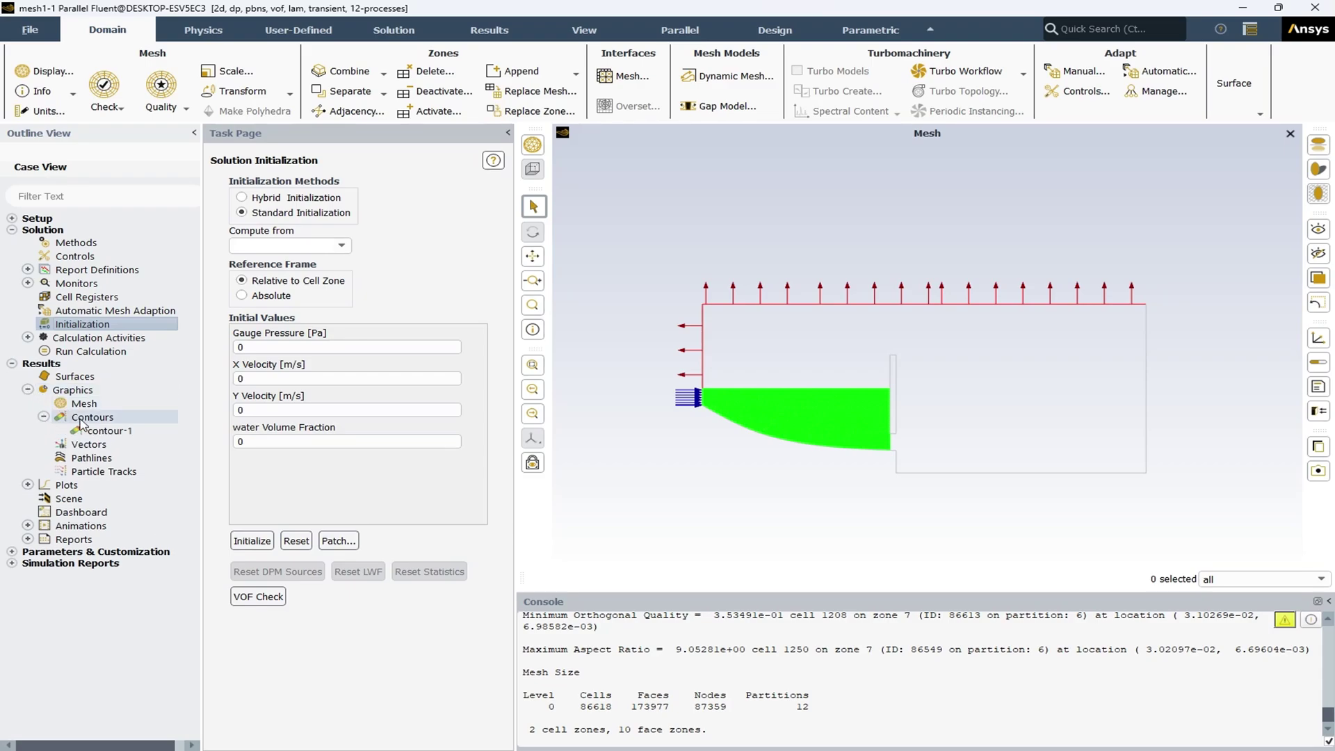
pyautogui.doubleClick(111, 431)
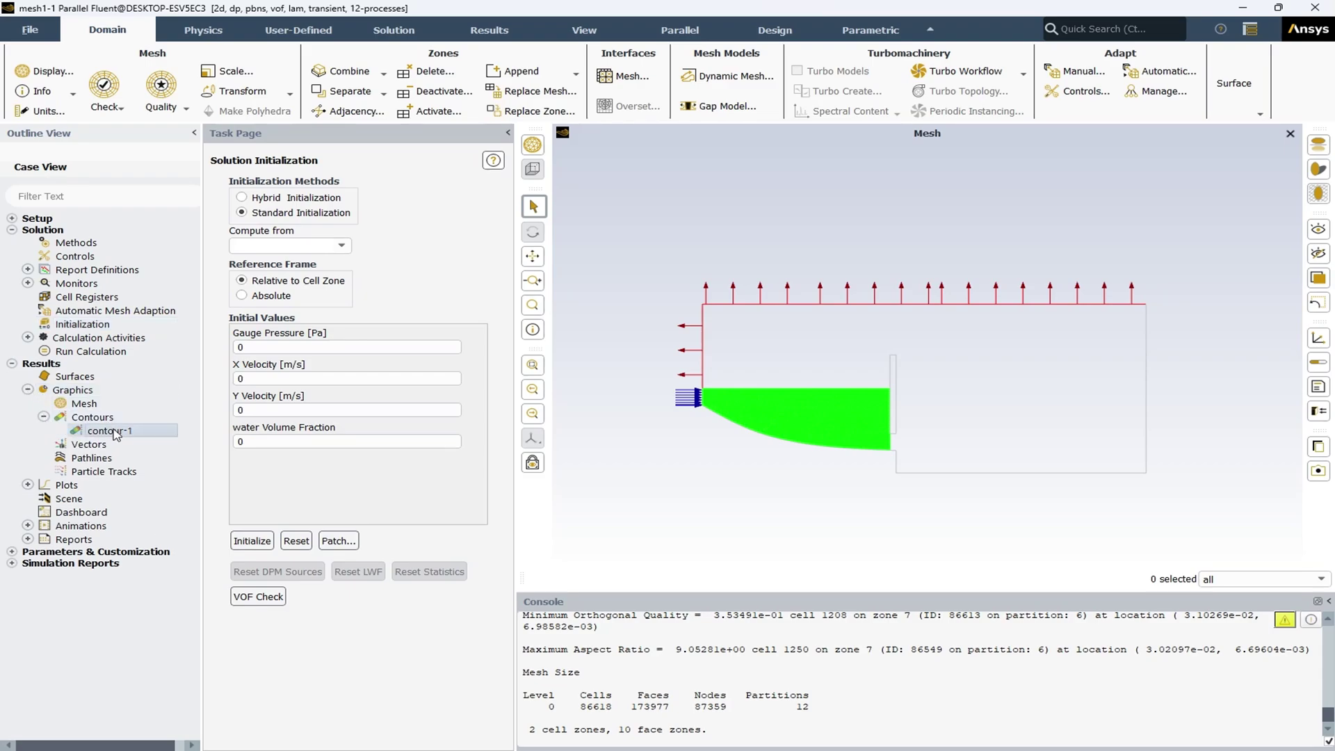
pyautogui.moveTo(410, 368); pyautogui.dragTo(271, 312)
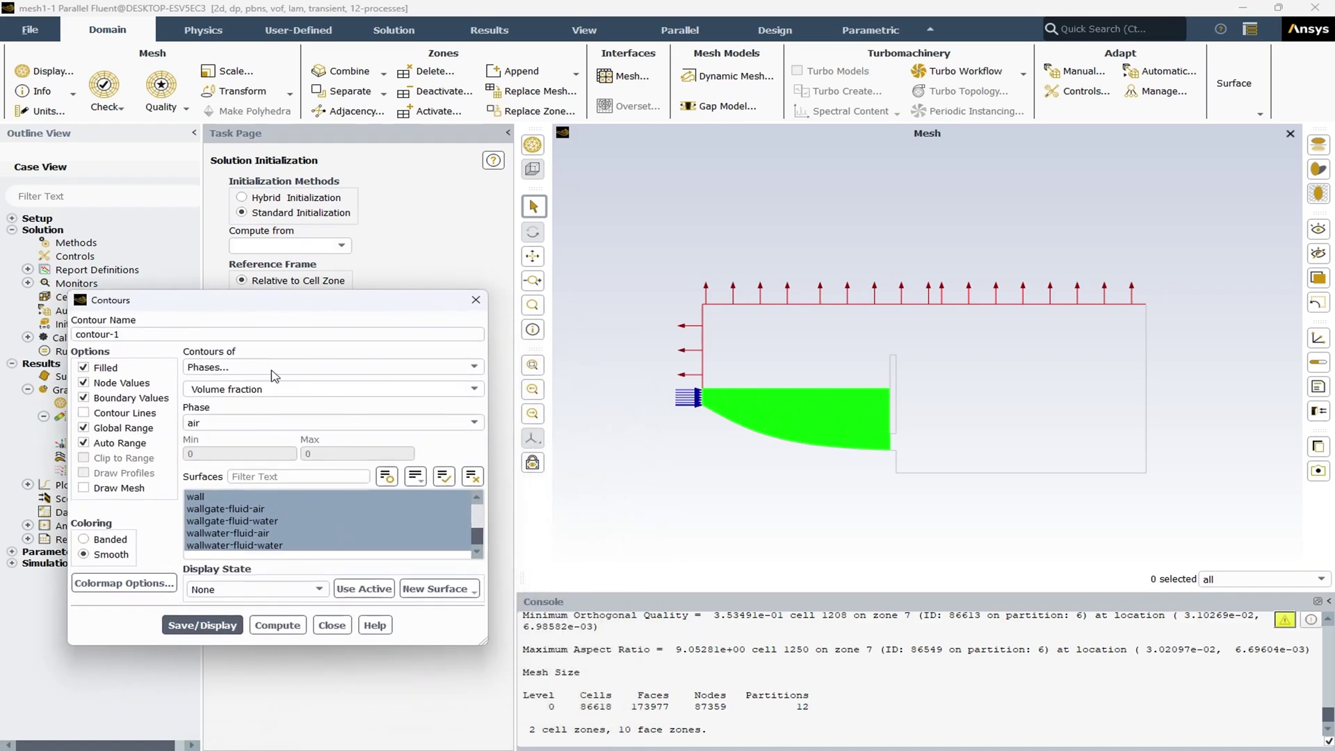
pyautogui.click(201, 626)
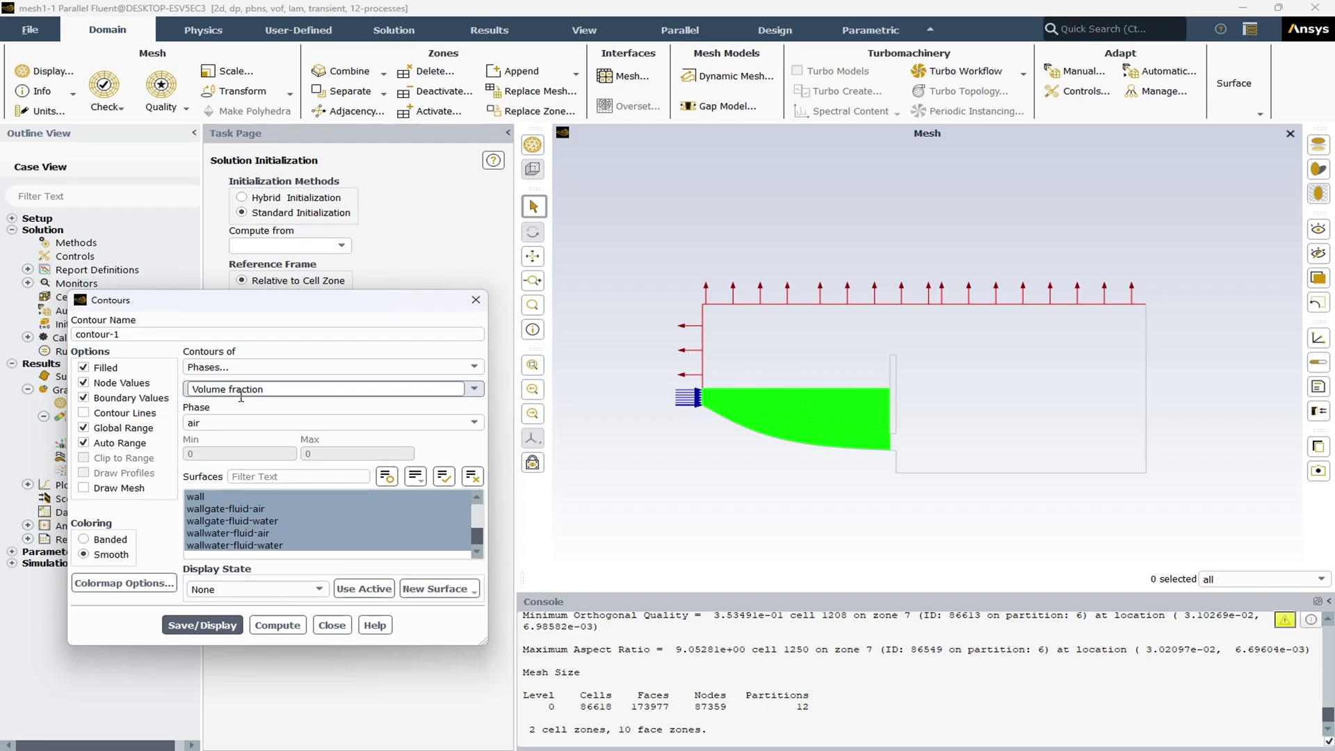
pyautogui.click(252, 424)
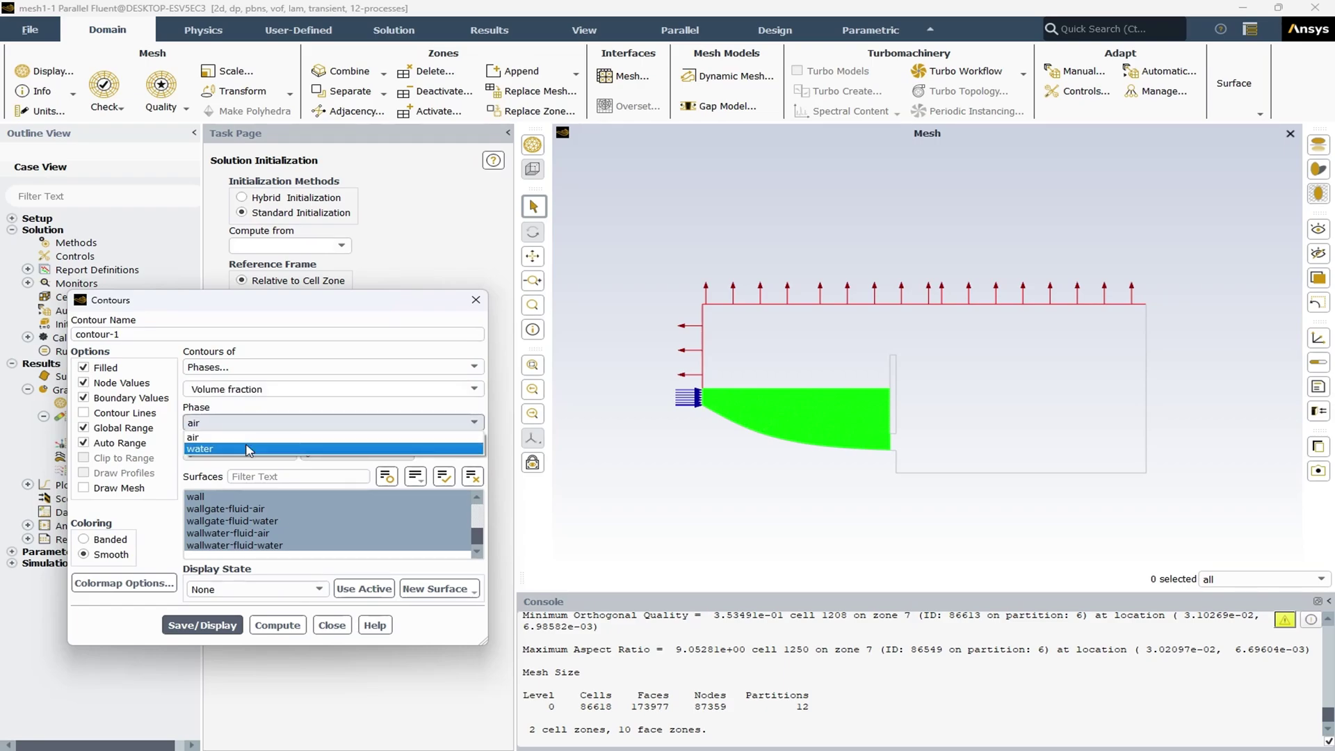
pyautogui.click(249, 450)
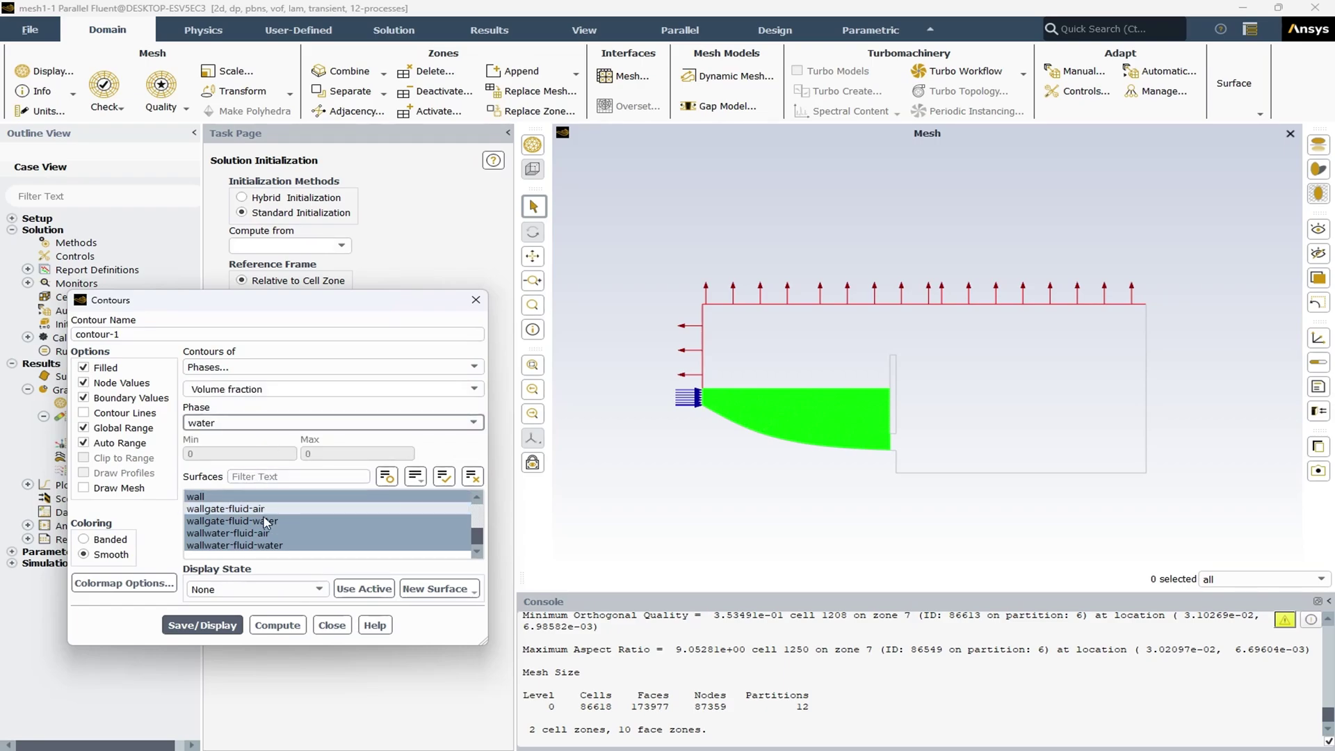
pyautogui.click(223, 624)
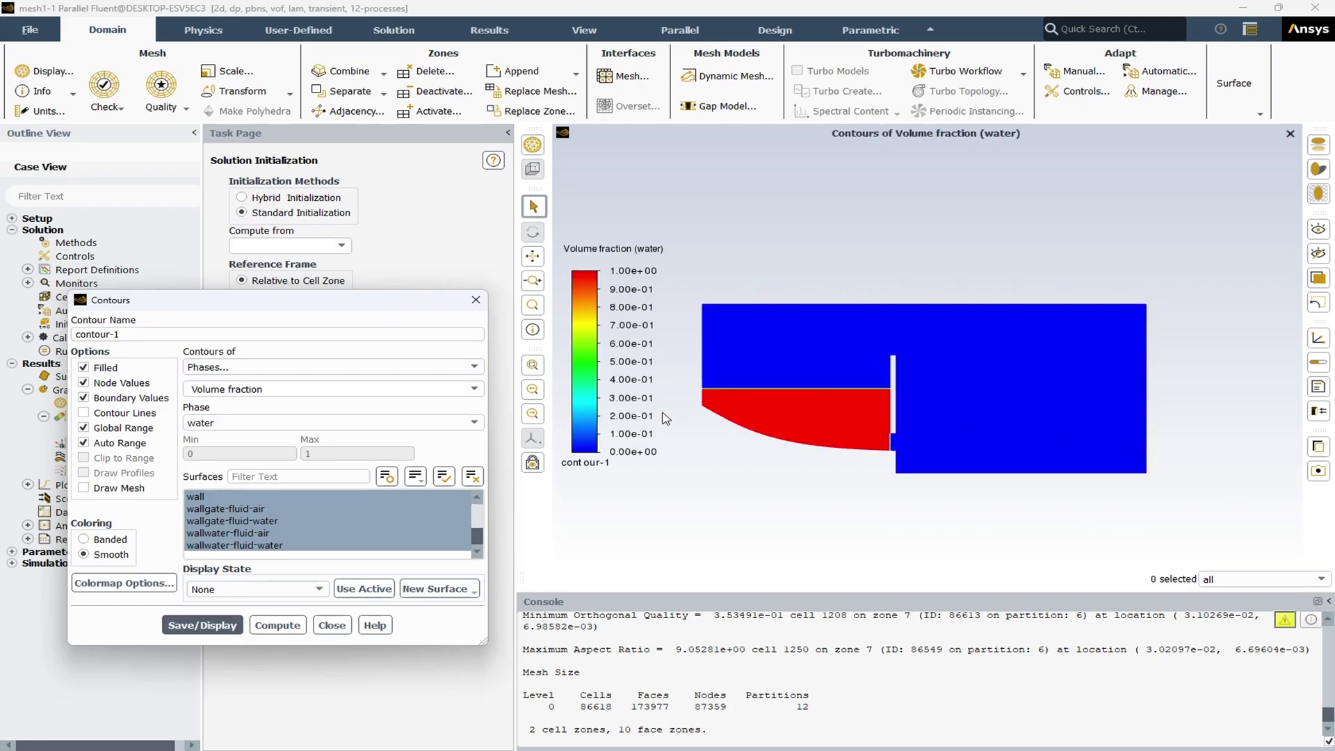
pyautogui.scroll(1, 715, 407)
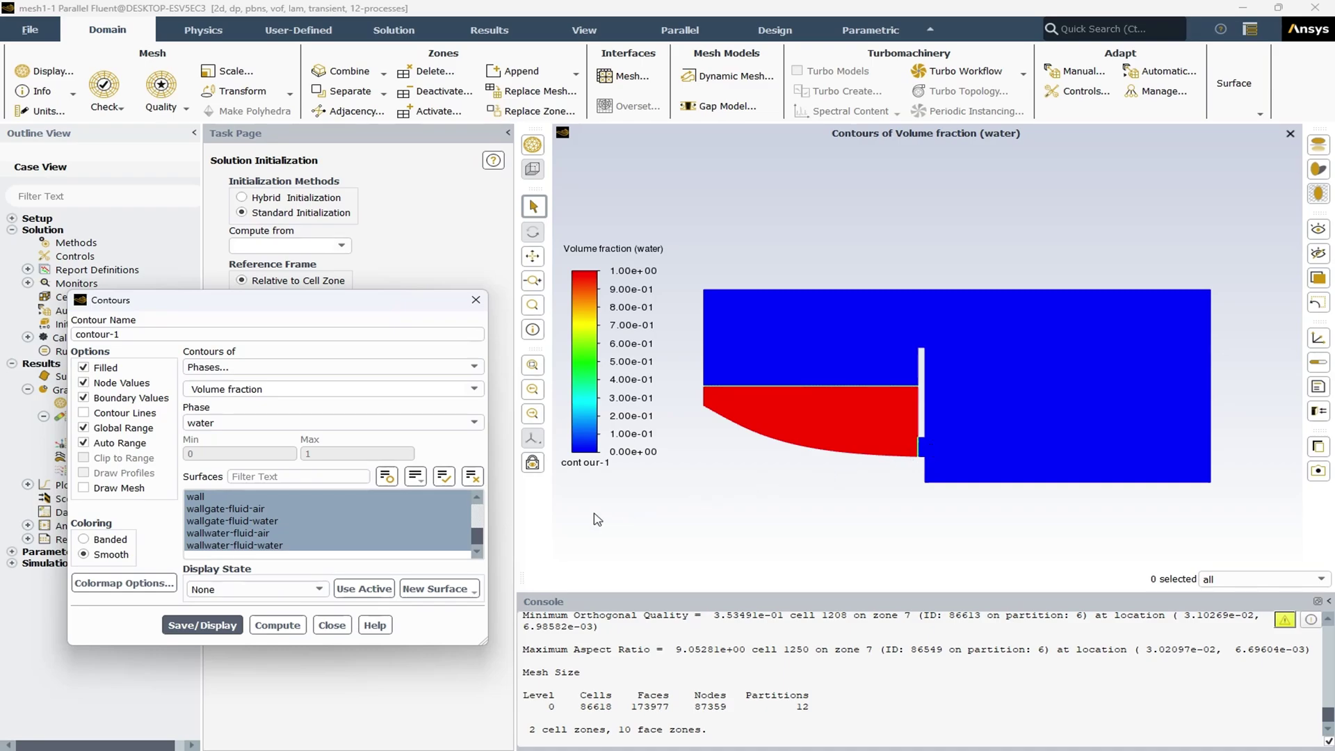
pyautogui.click(340, 626)
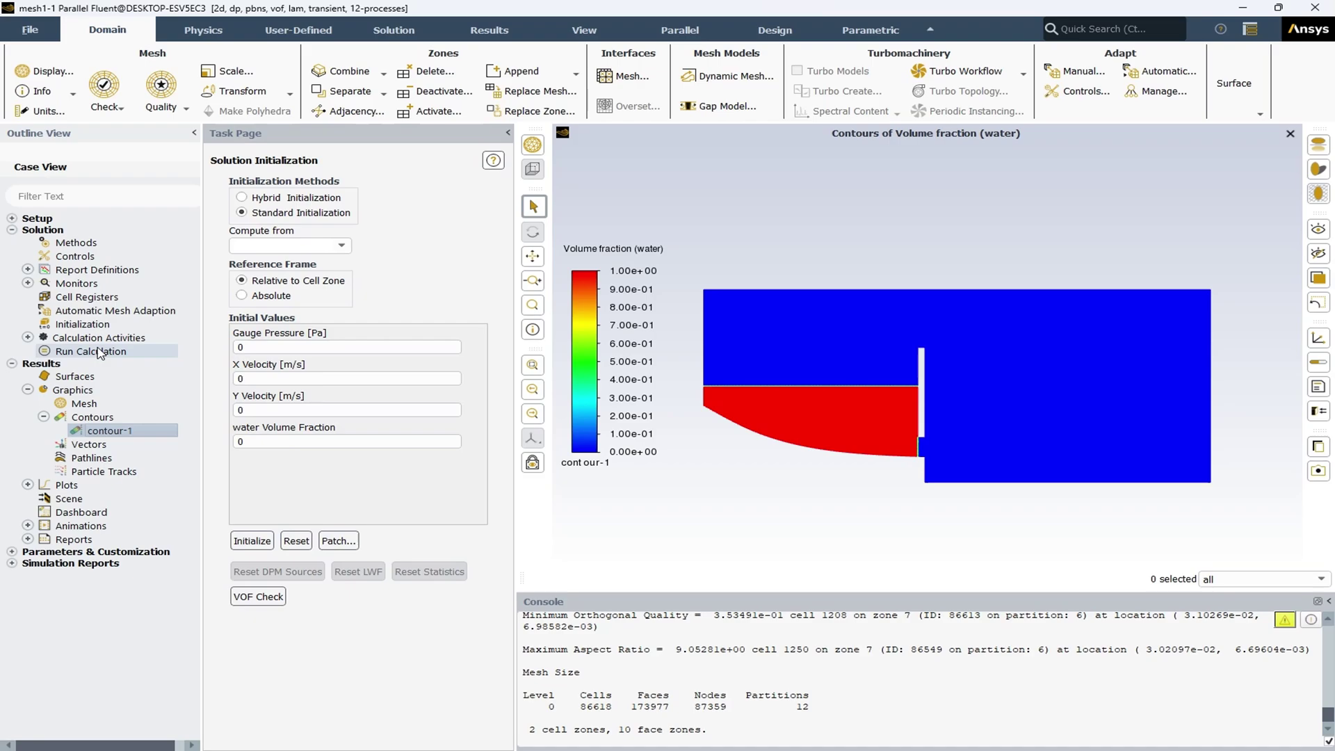
pyautogui.scroll(-1, 996, 381)
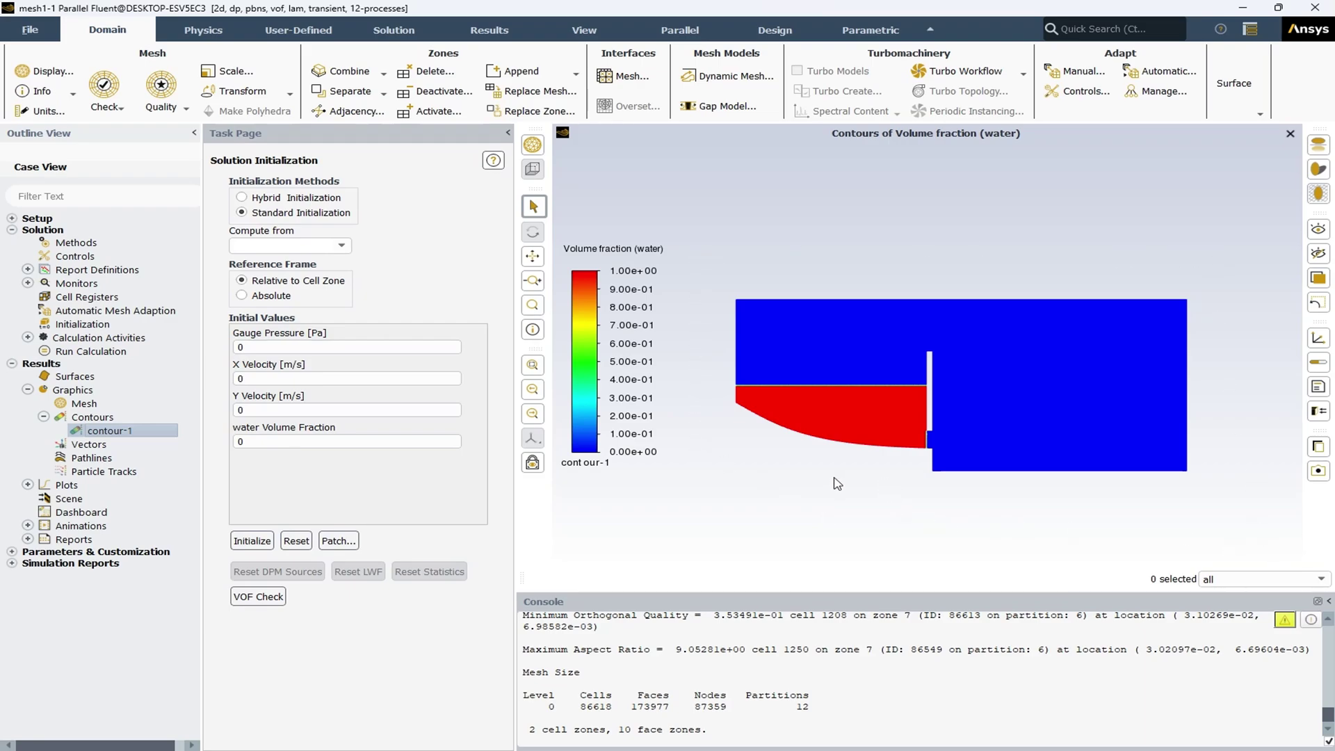
# - Review the autosave interval, file storage options and file name in the calculation activities, and cancel without changes
pyautogui.doubleClick(66, 339)
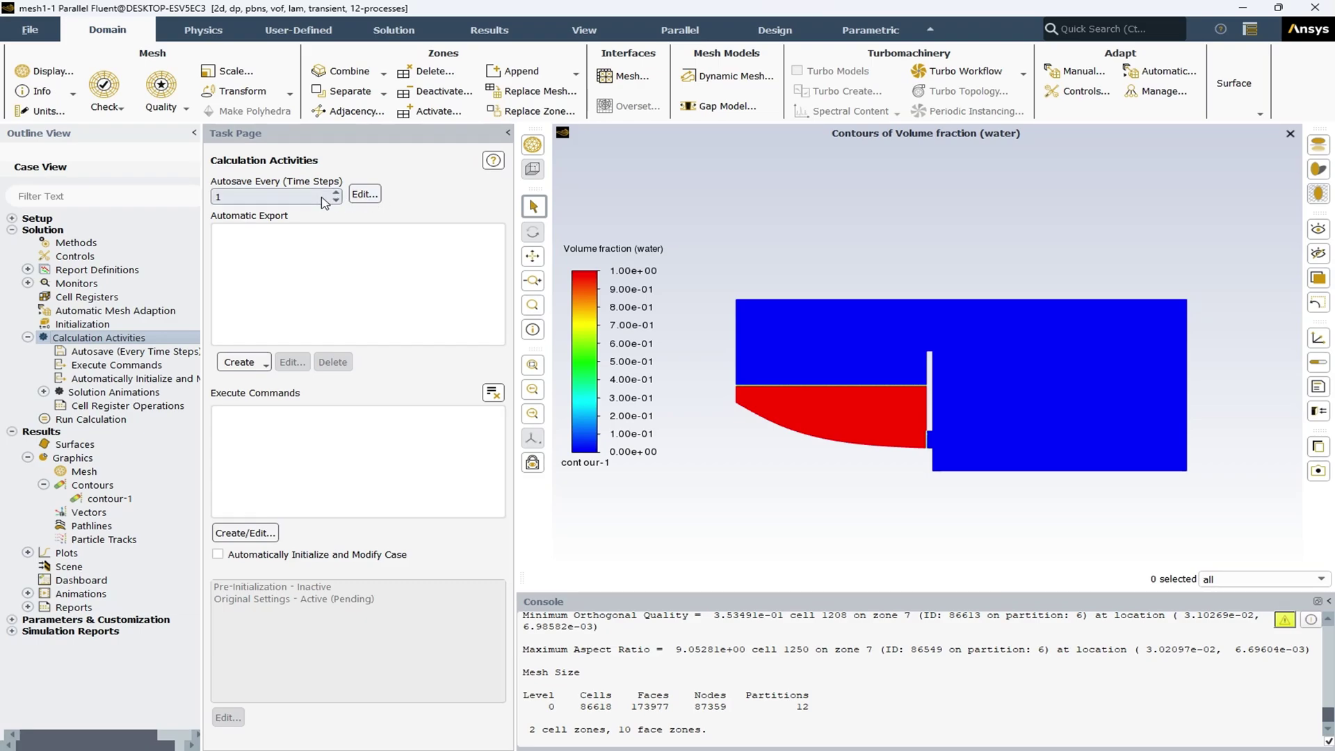
pyautogui.click(374, 199)
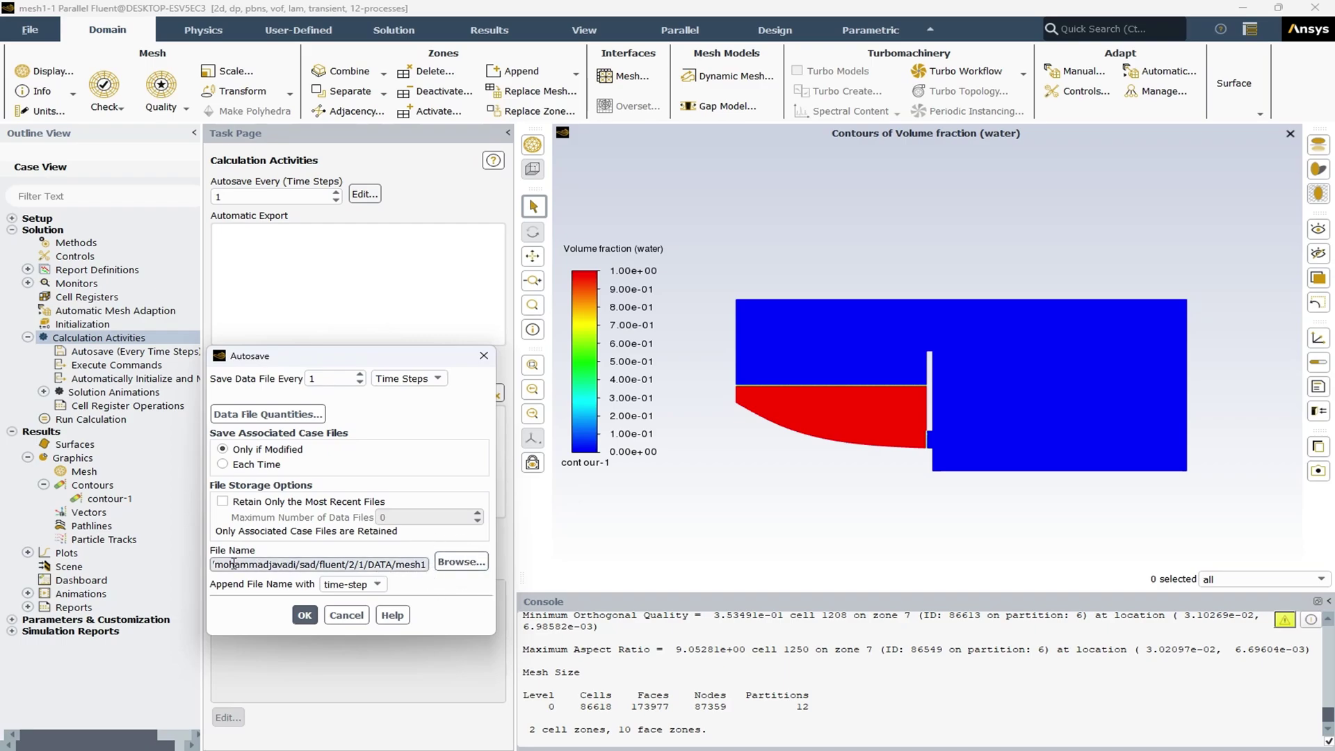
pyautogui.moveTo(336, 565); pyautogui.dragTo(485, 579)
pyautogui.click(477, 582)
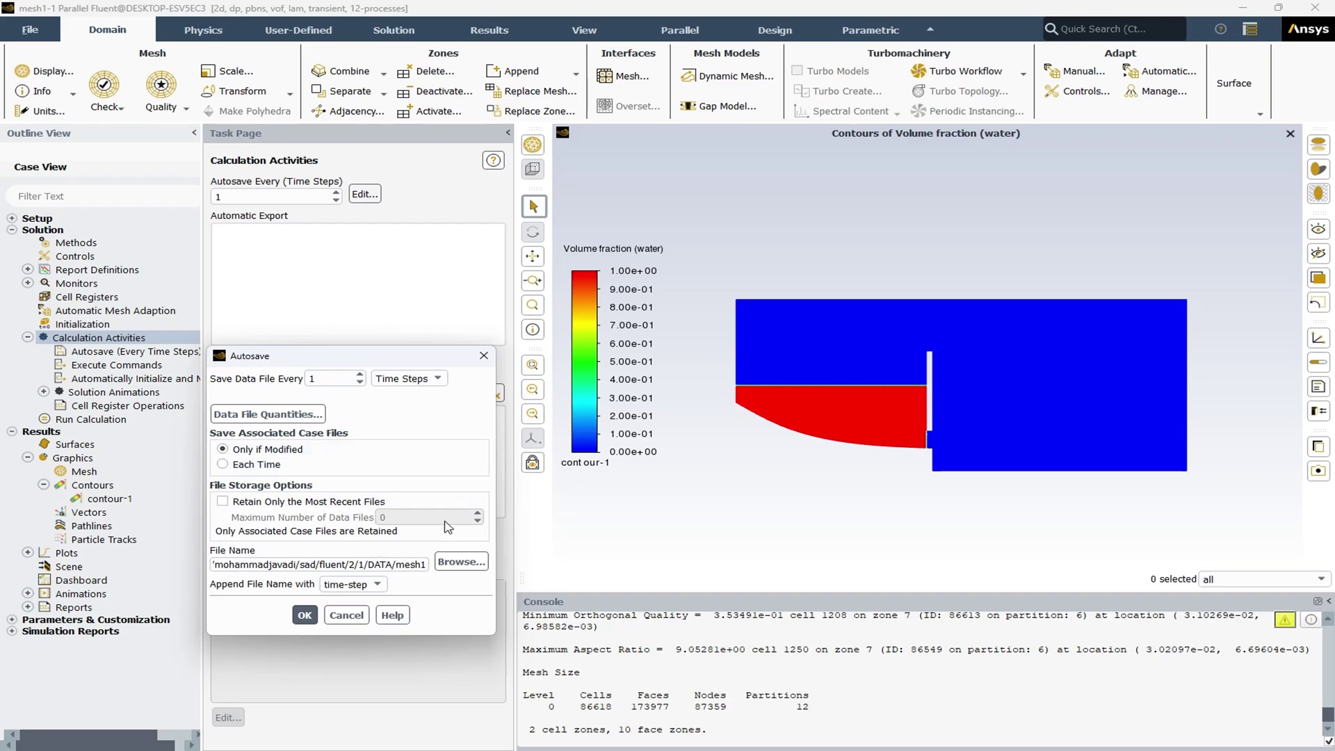
pyautogui.click(351, 616)
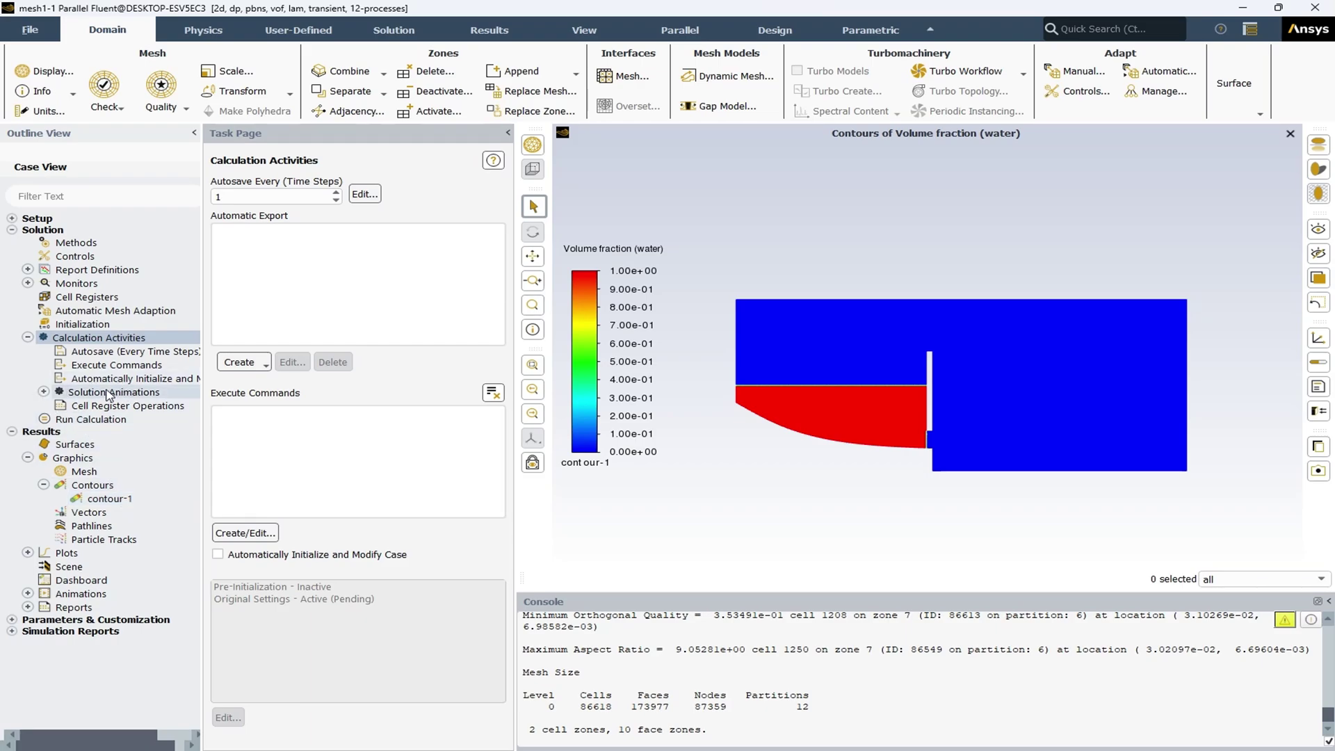
# - Review the animation-1 definition under solution animations, preview contour-1 in the front view, and accept the settings
pyautogui.click(44, 392)
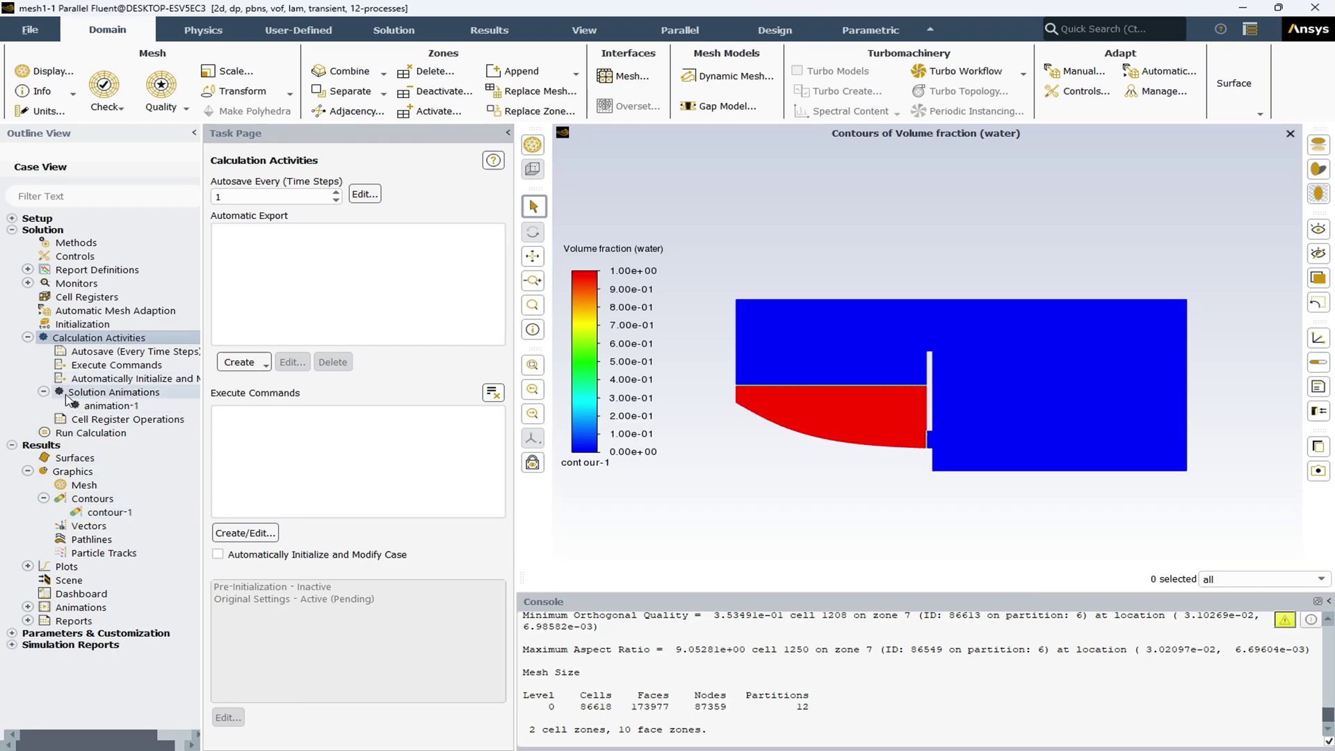
pyautogui.doubleClick(110, 406)
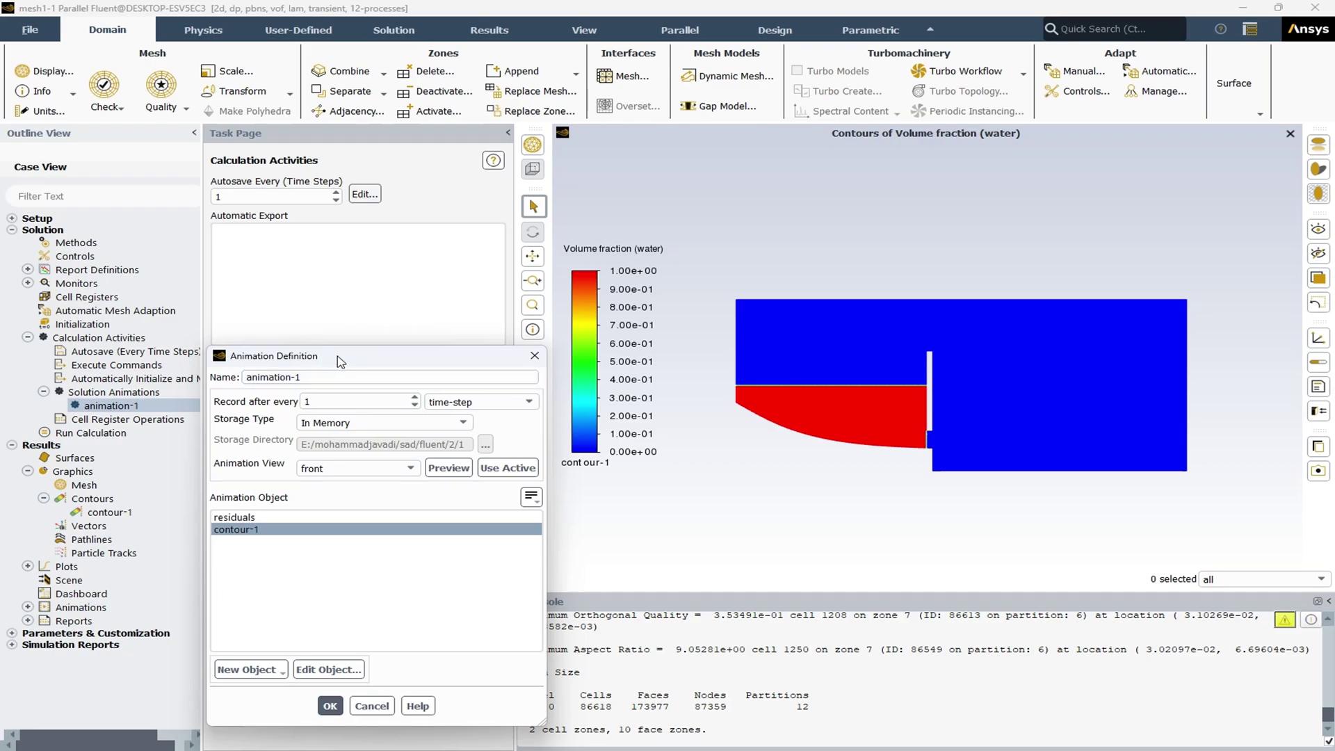
pyautogui.moveTo(339, 442); pyautogui.dragTo(247, 316)
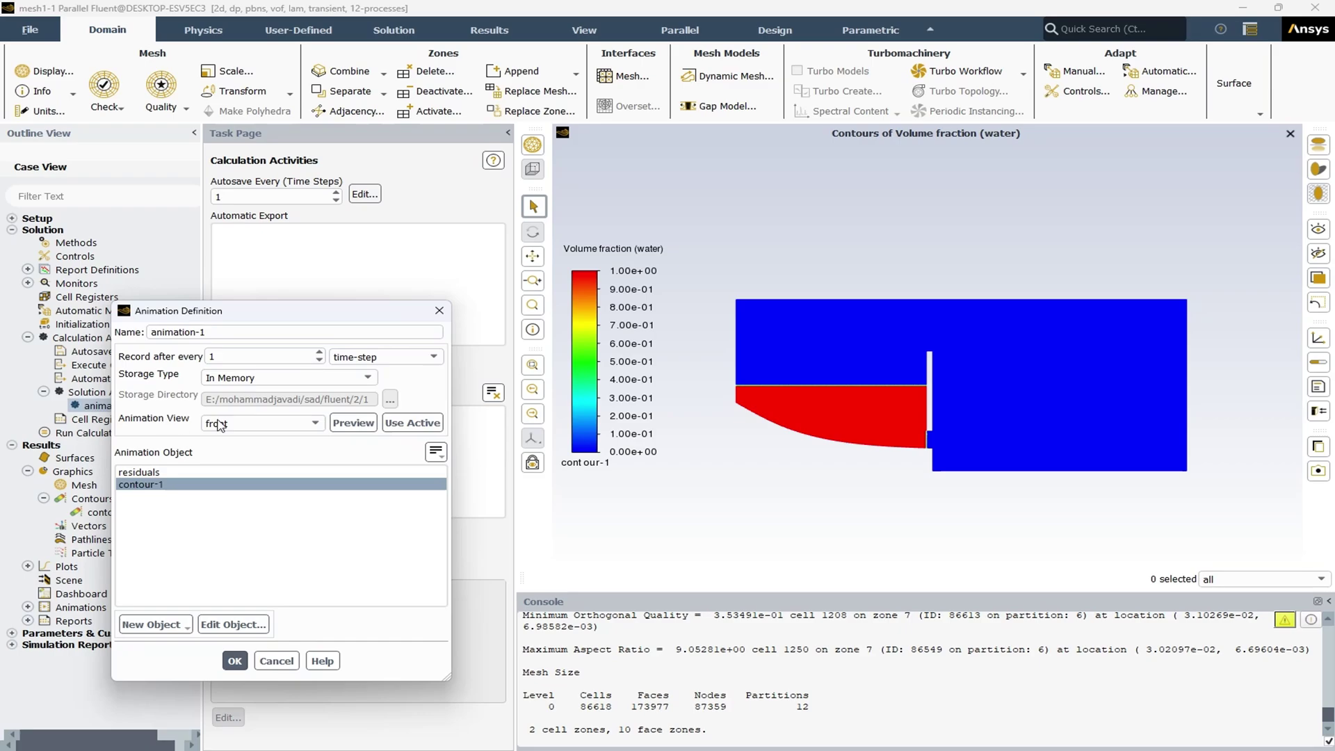
pyautogui.click(362, 426)
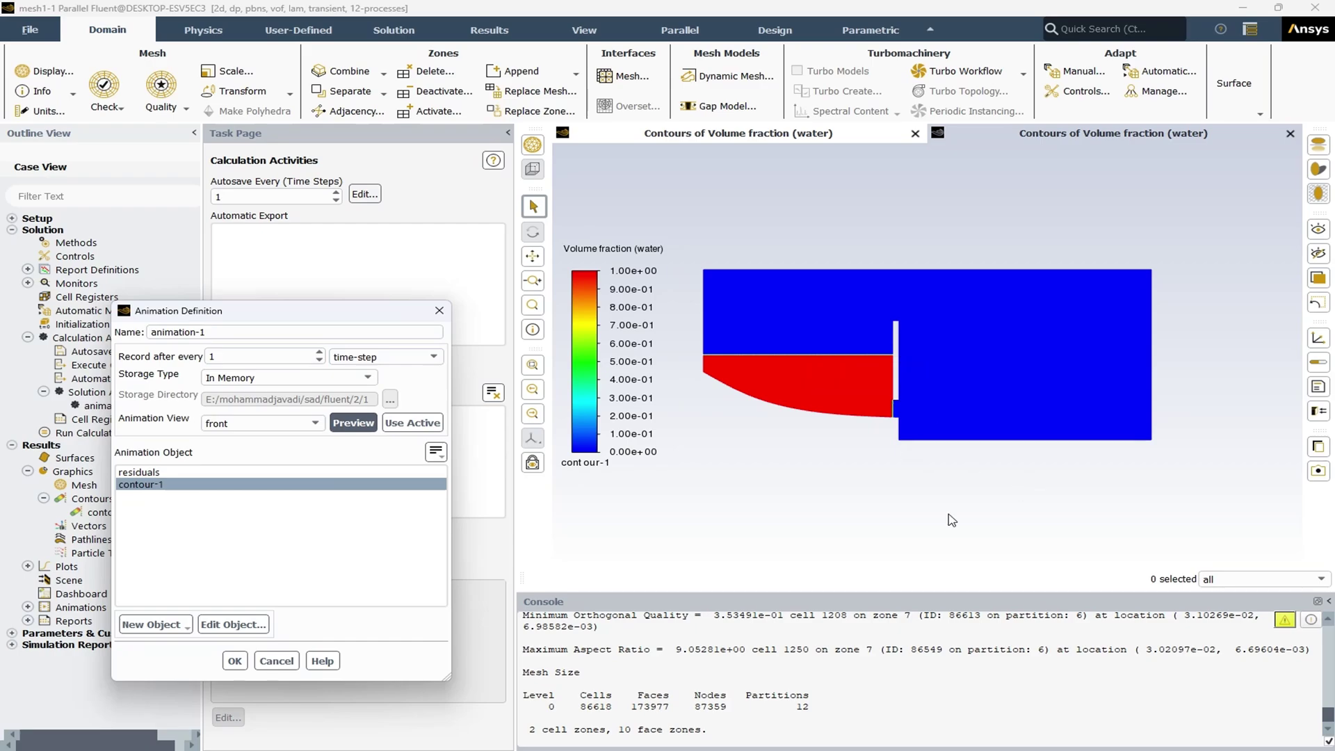
pyautogui.click(234, 661)
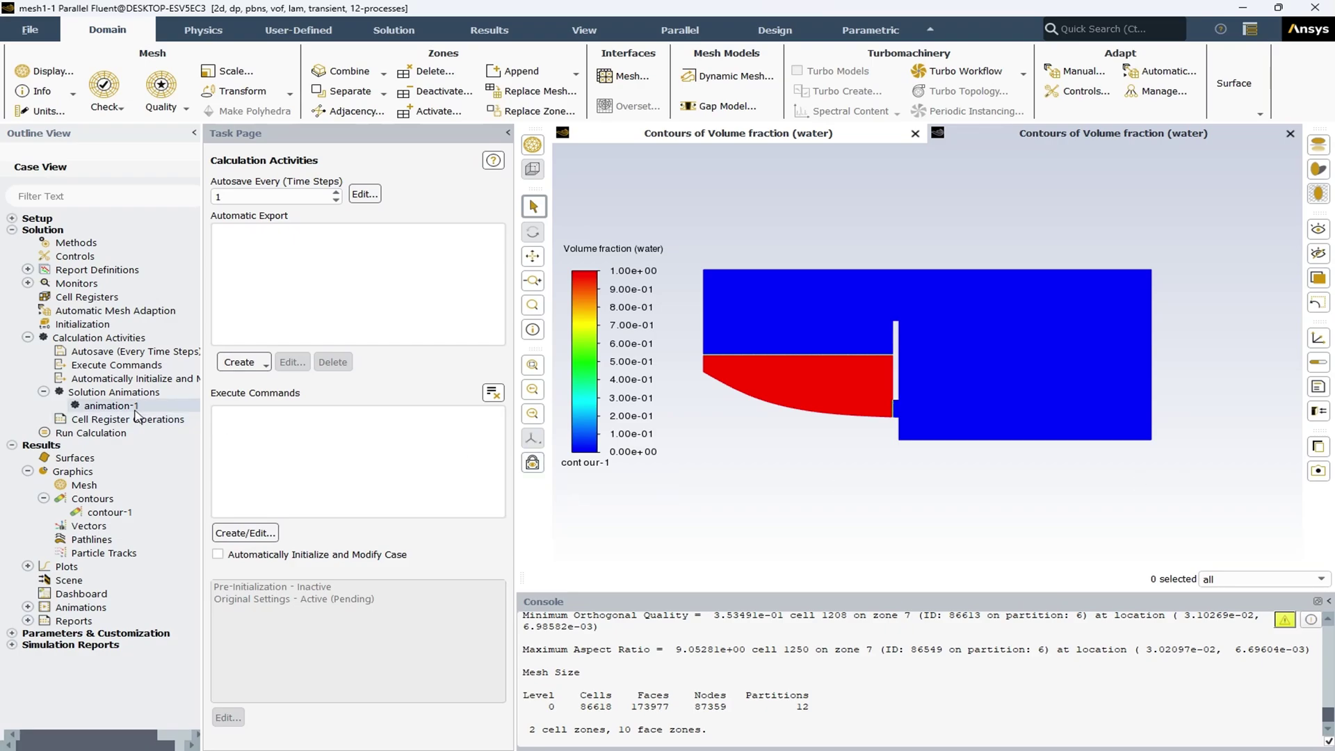
# - Open the run calculation settings and start the transient calculation with the existing fixed time-step parameters
pyautogui.click(43, 391)
pyautogui.click(28, 338)
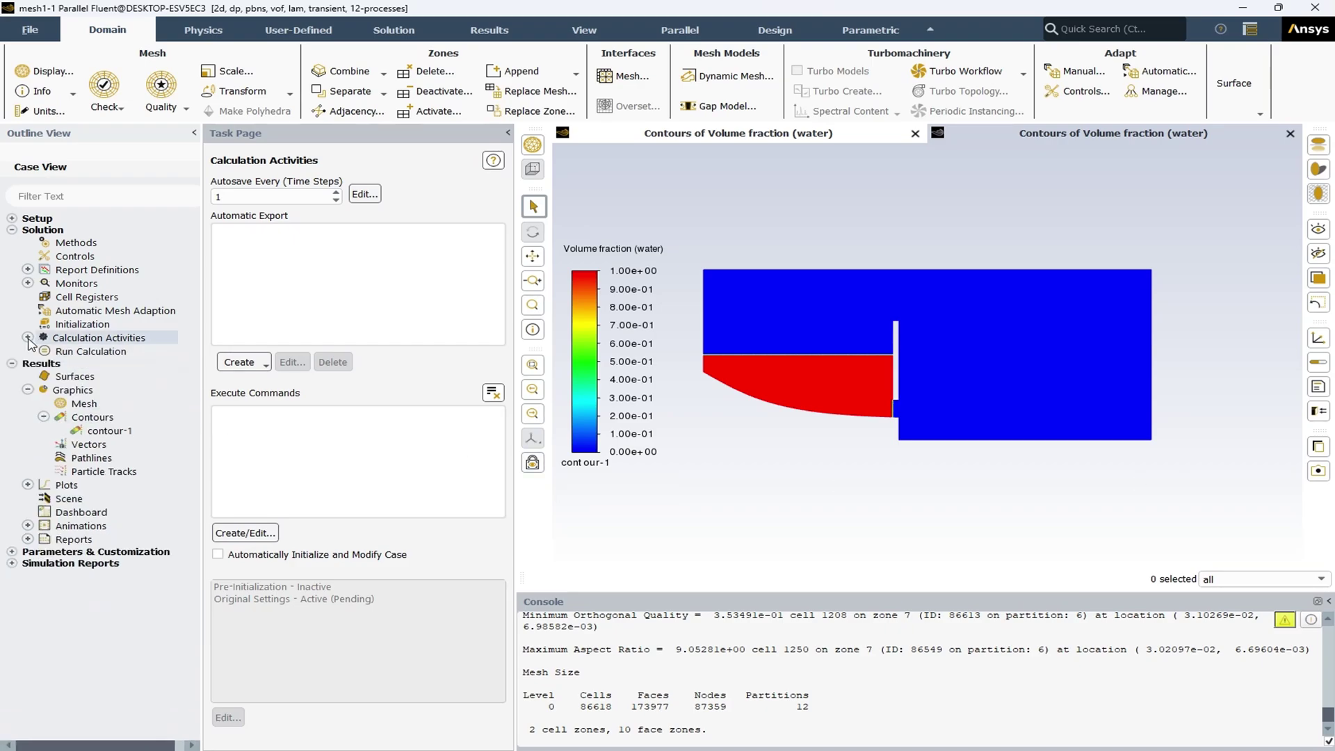
pyautogui.click(76, 352)
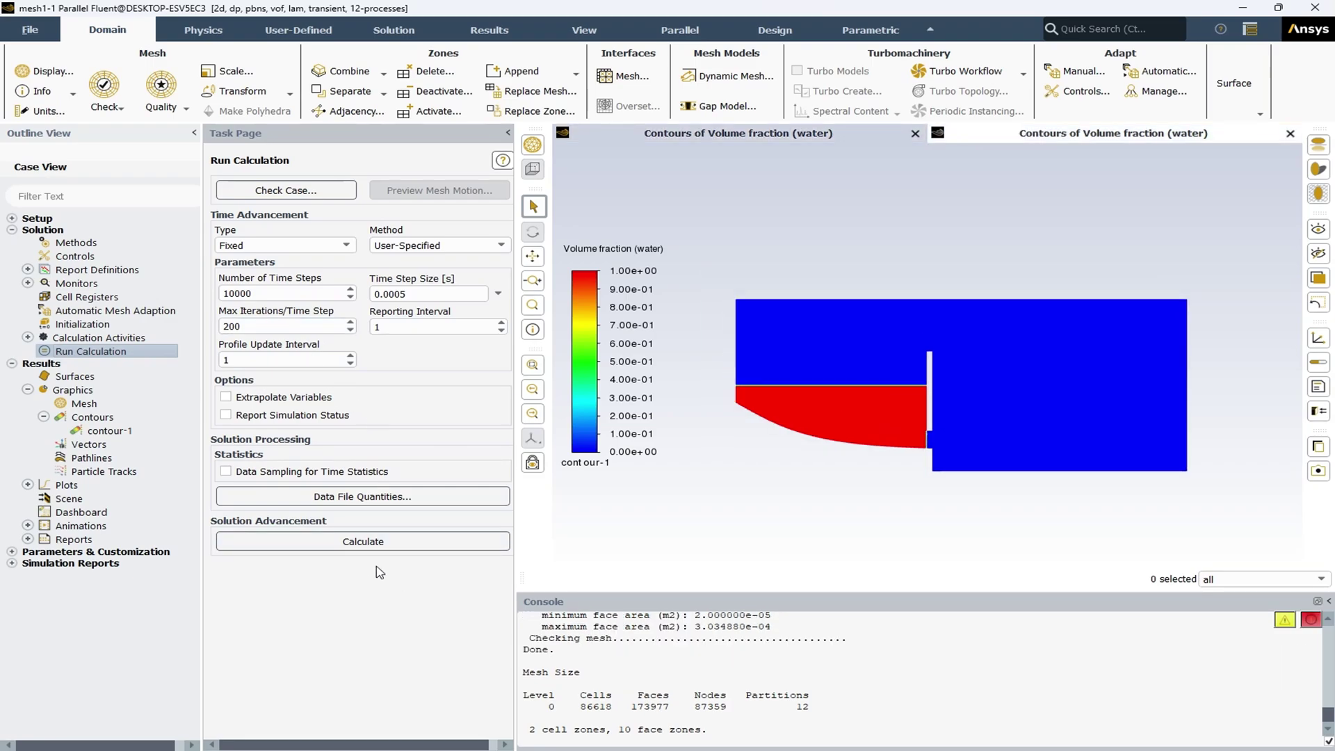
pyautogui.click(369, 541)
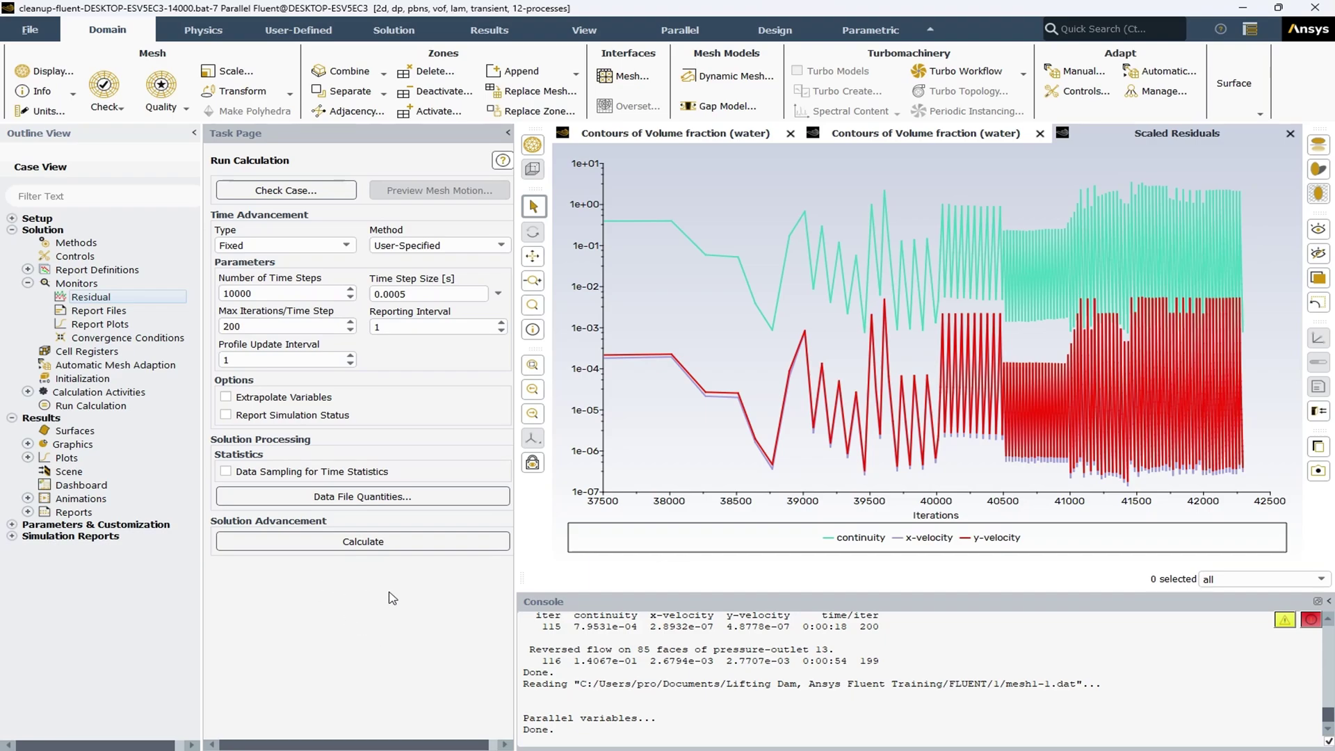
pyautogui.click(12, 229)
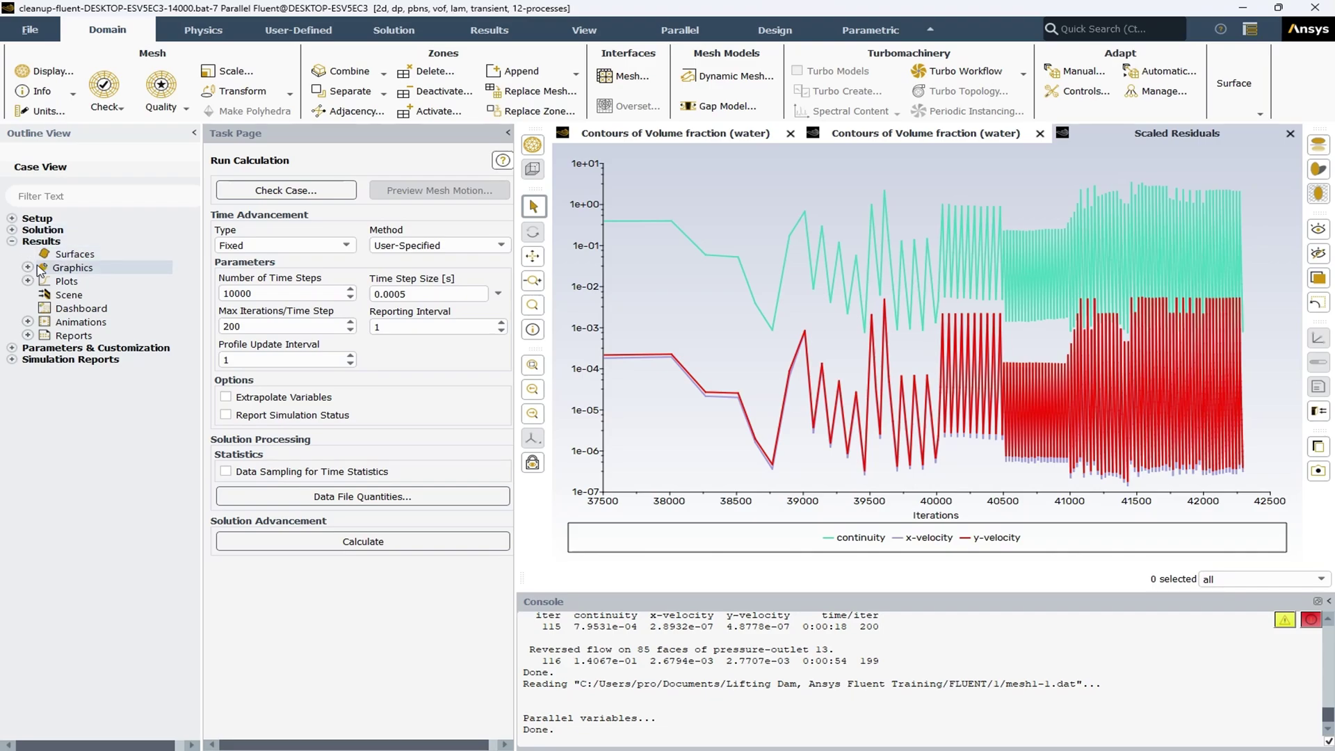
pyautogui.rightClick(74, 257)
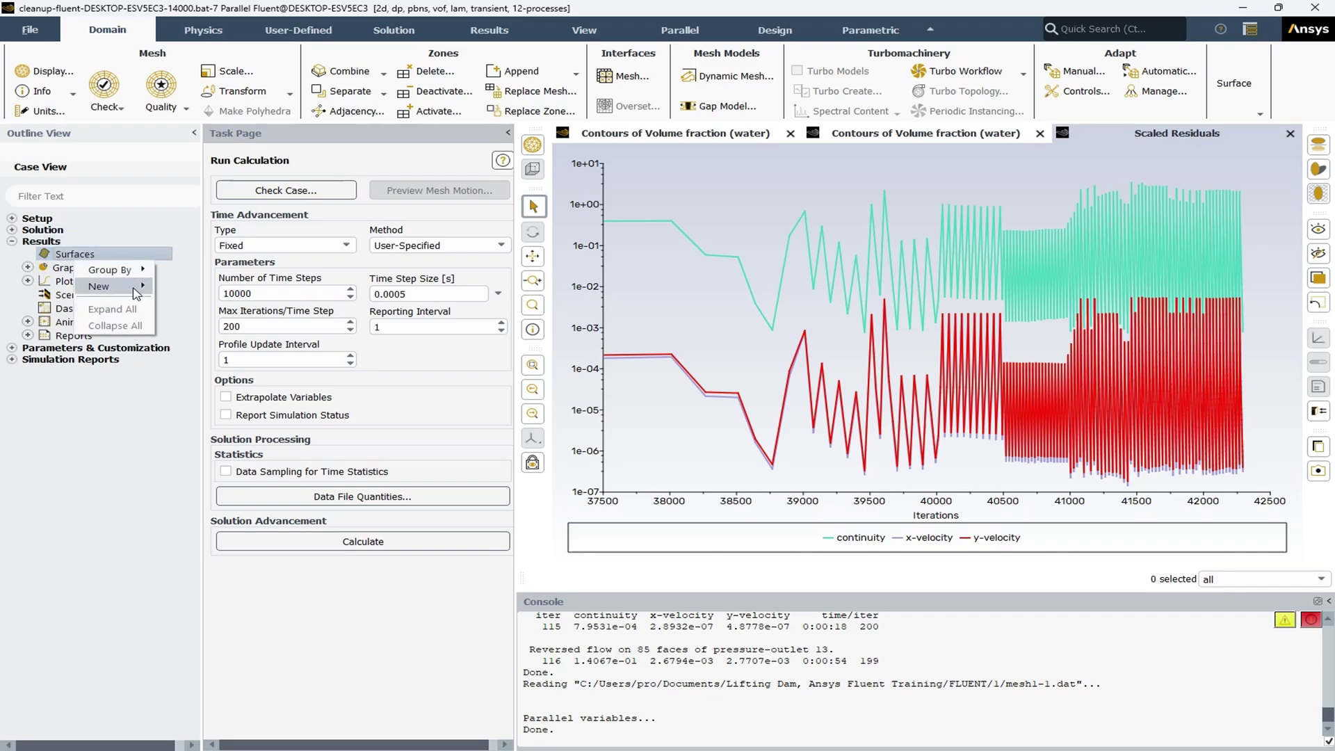
pyautogui.moveTo(135, 286)
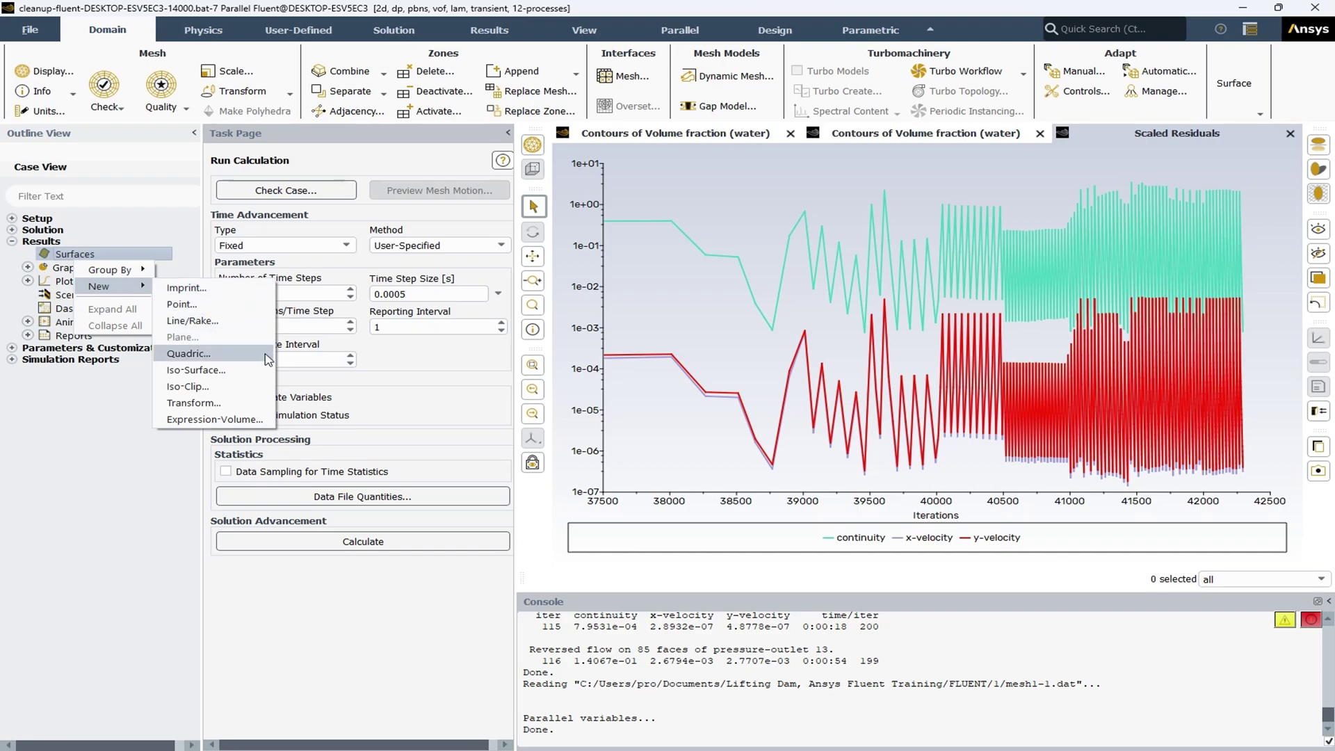
pyautogui.click(304, 603)
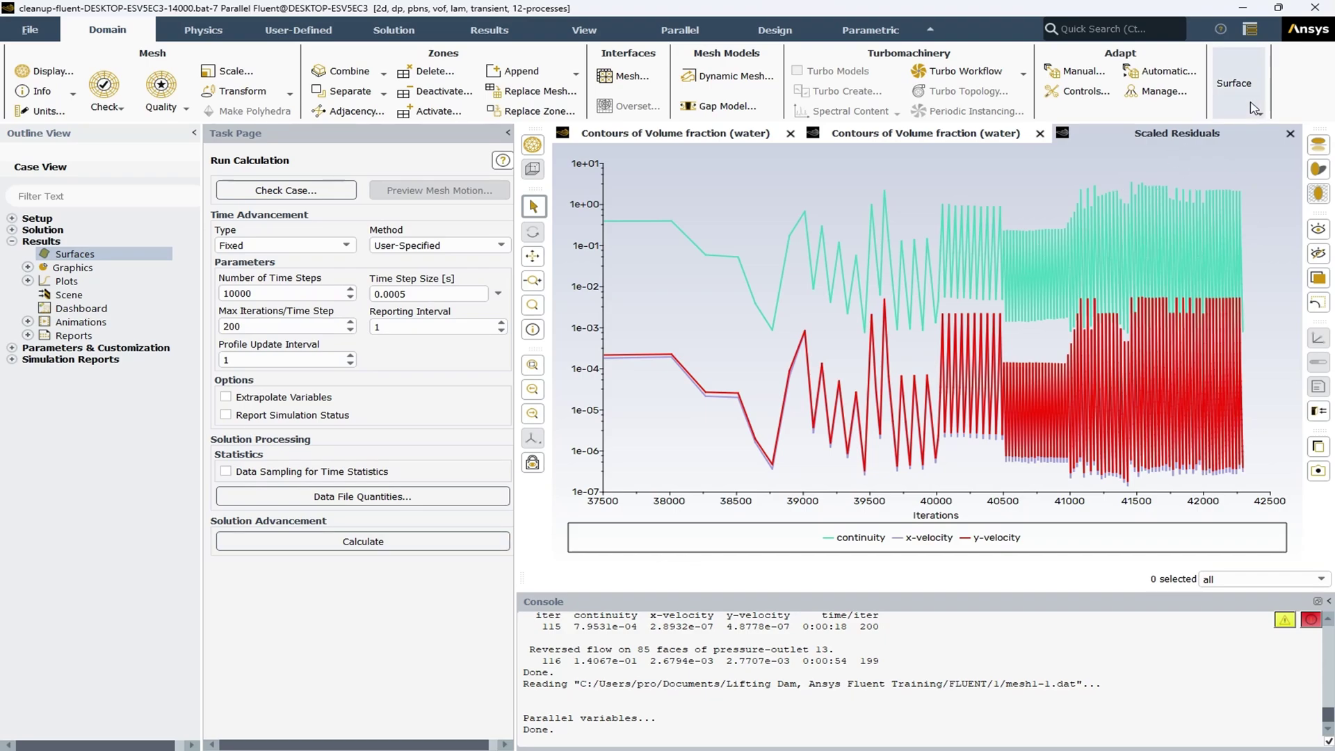
pyautogui.click(1234, 87)
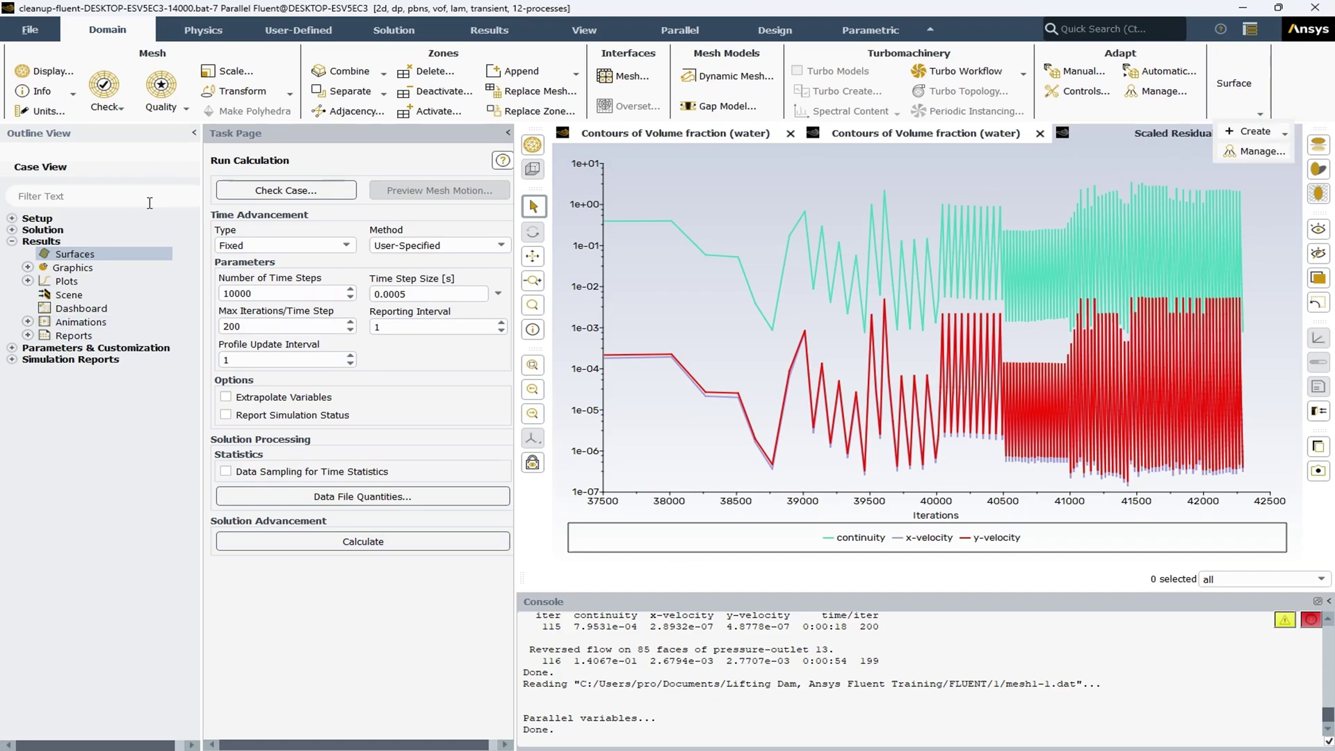
# - Open the existing contour-1 definition from the results graphics for editing
pyautogui.doubleClick(59, 269)
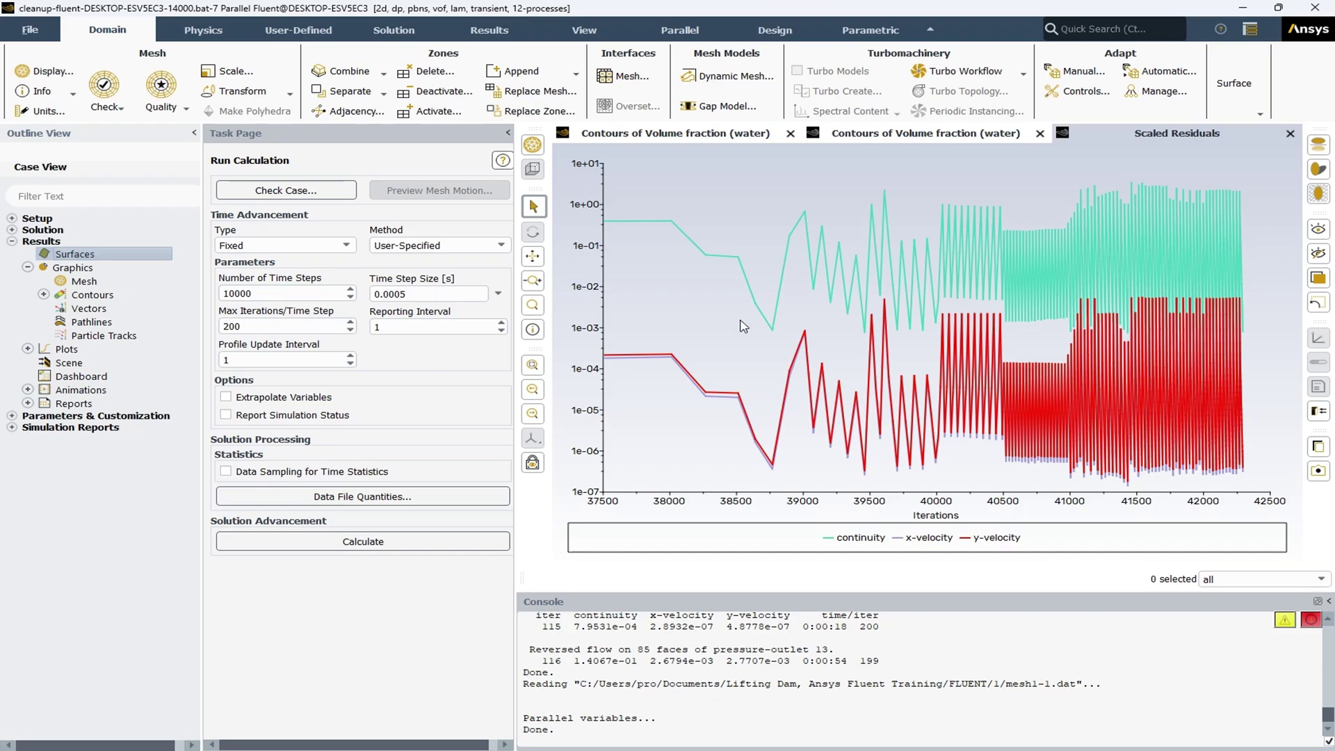
pyautogui.click(85, 282)
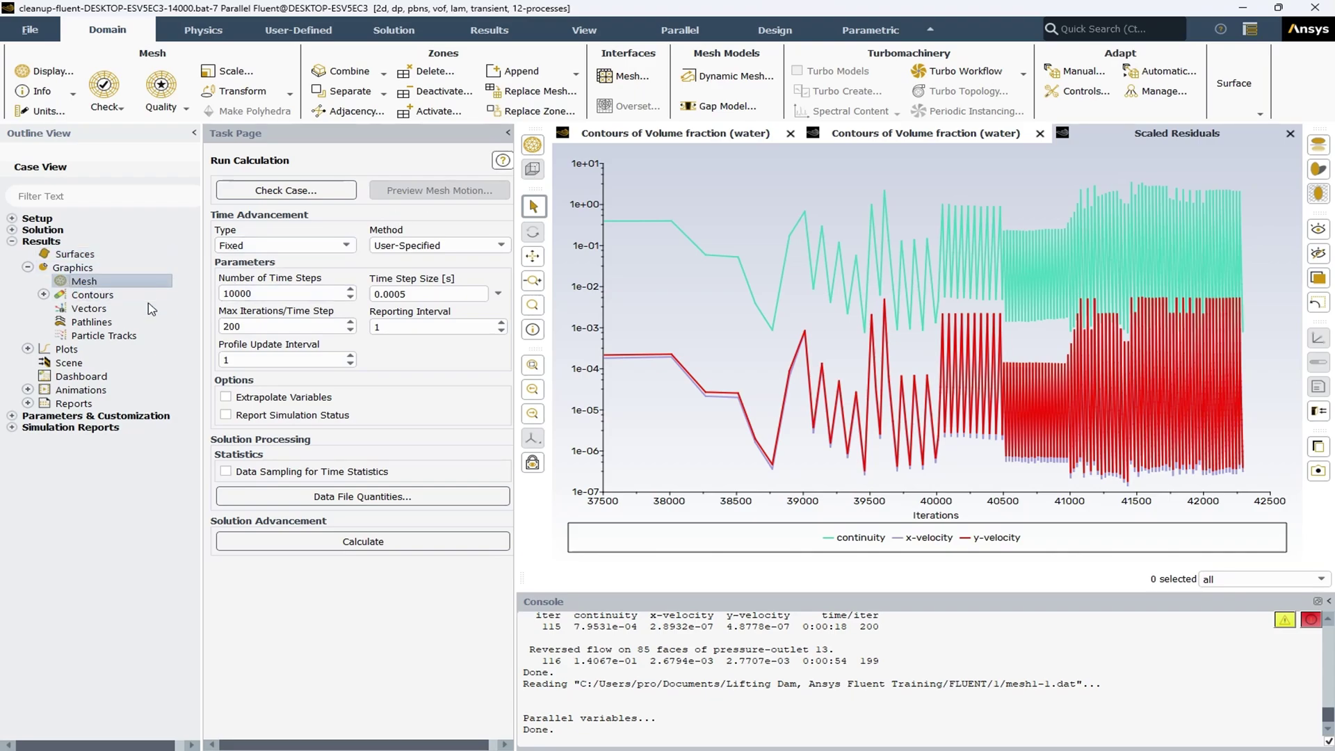
pyautogui.click(43, 294)
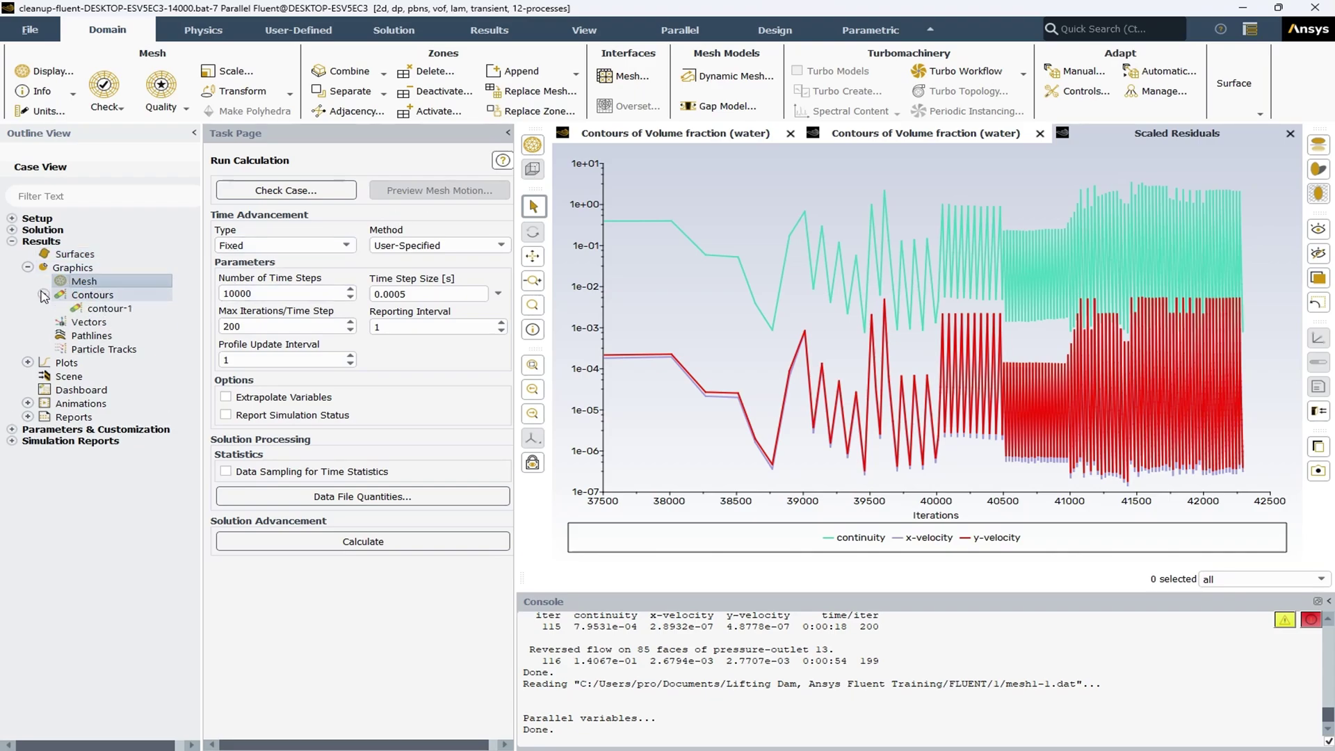
pyautogui.doubleClick(108, 310)
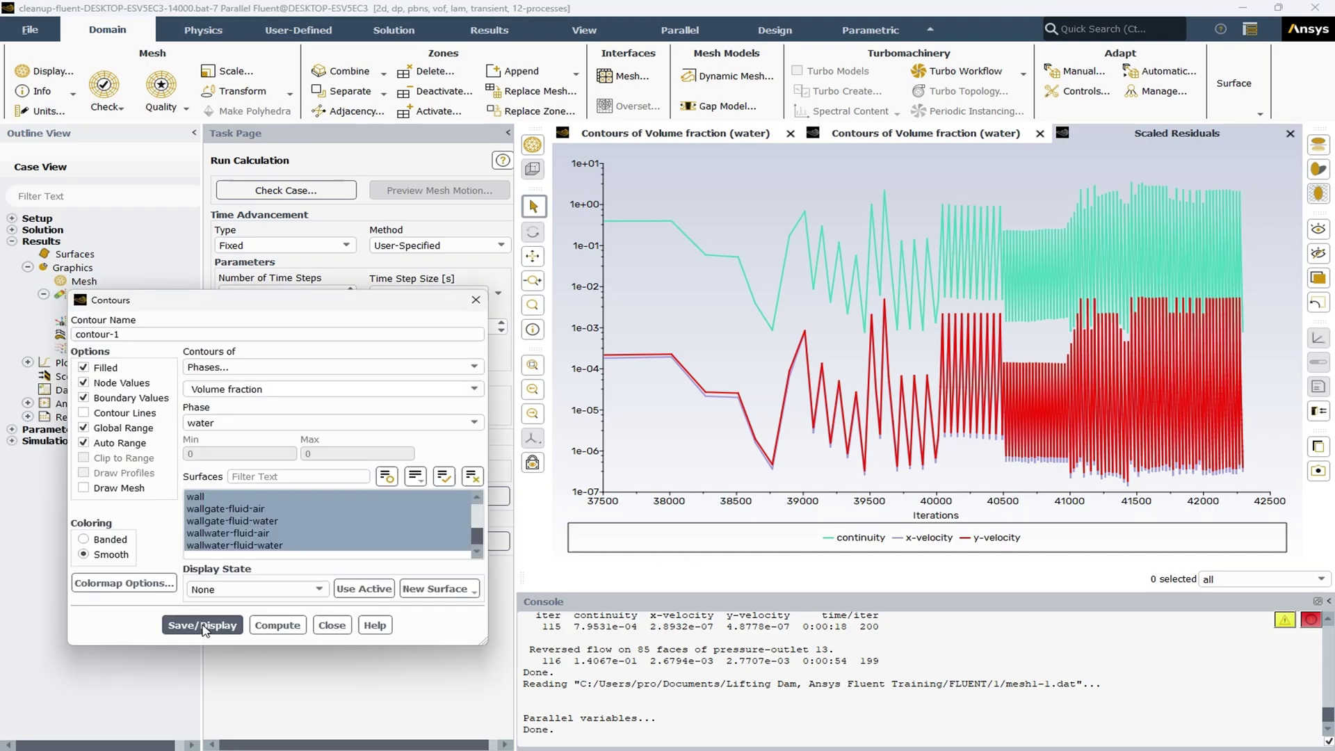
pyautogui.moveTo(188, 306); pyautogui.dragTo(213, 273)
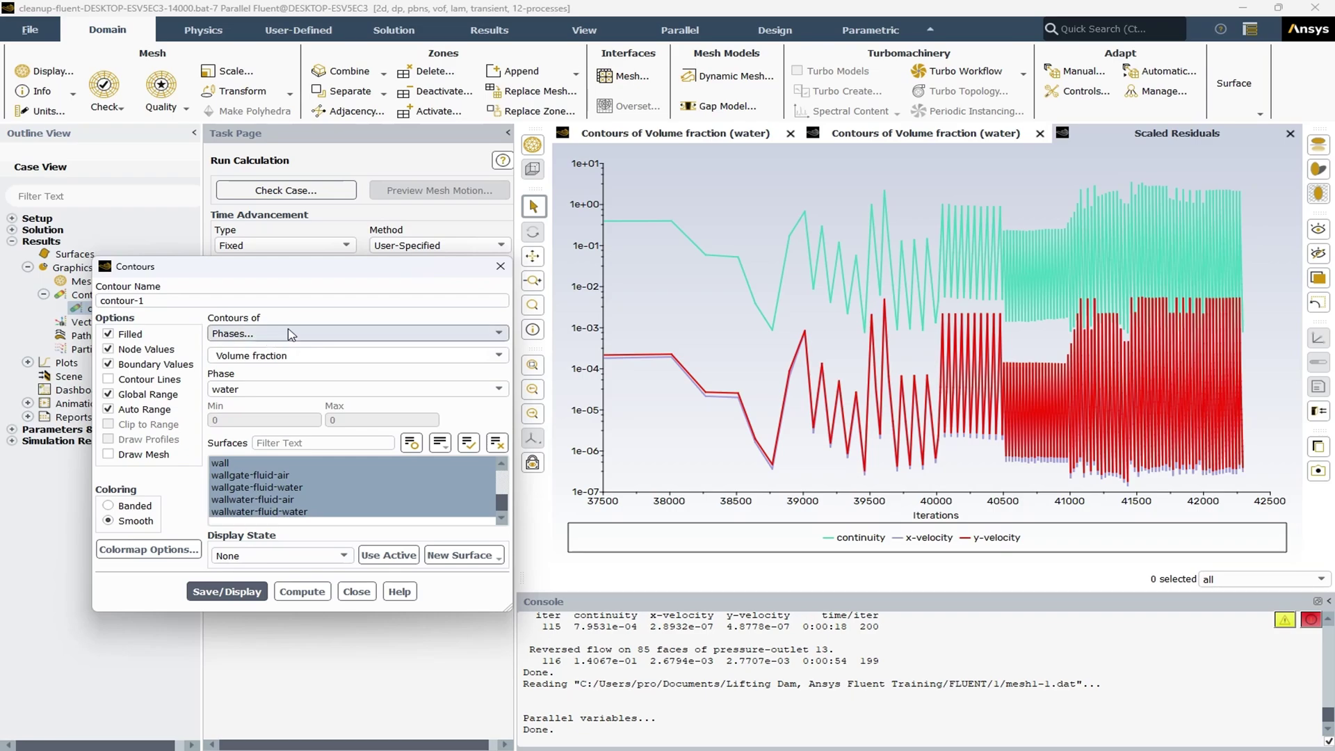
pyautogui.click(290, 335)
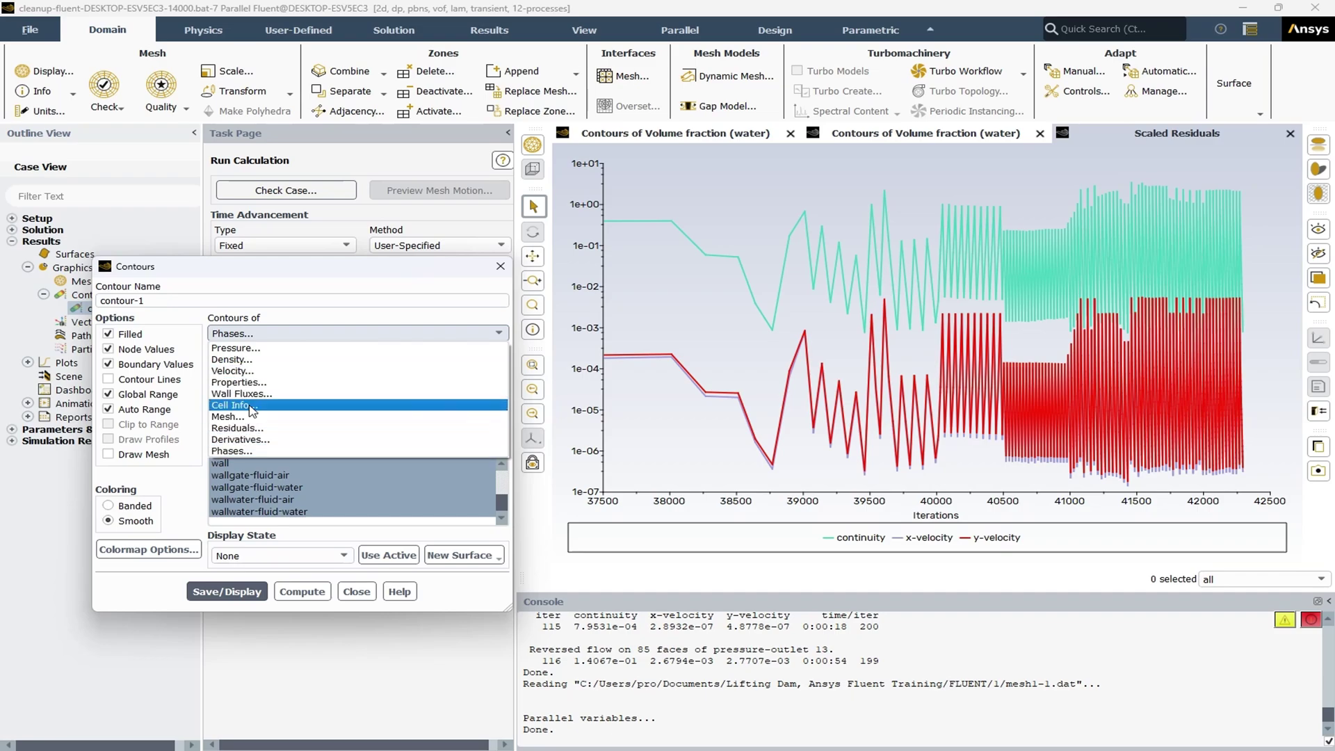
pyautogui.click(244, 393)
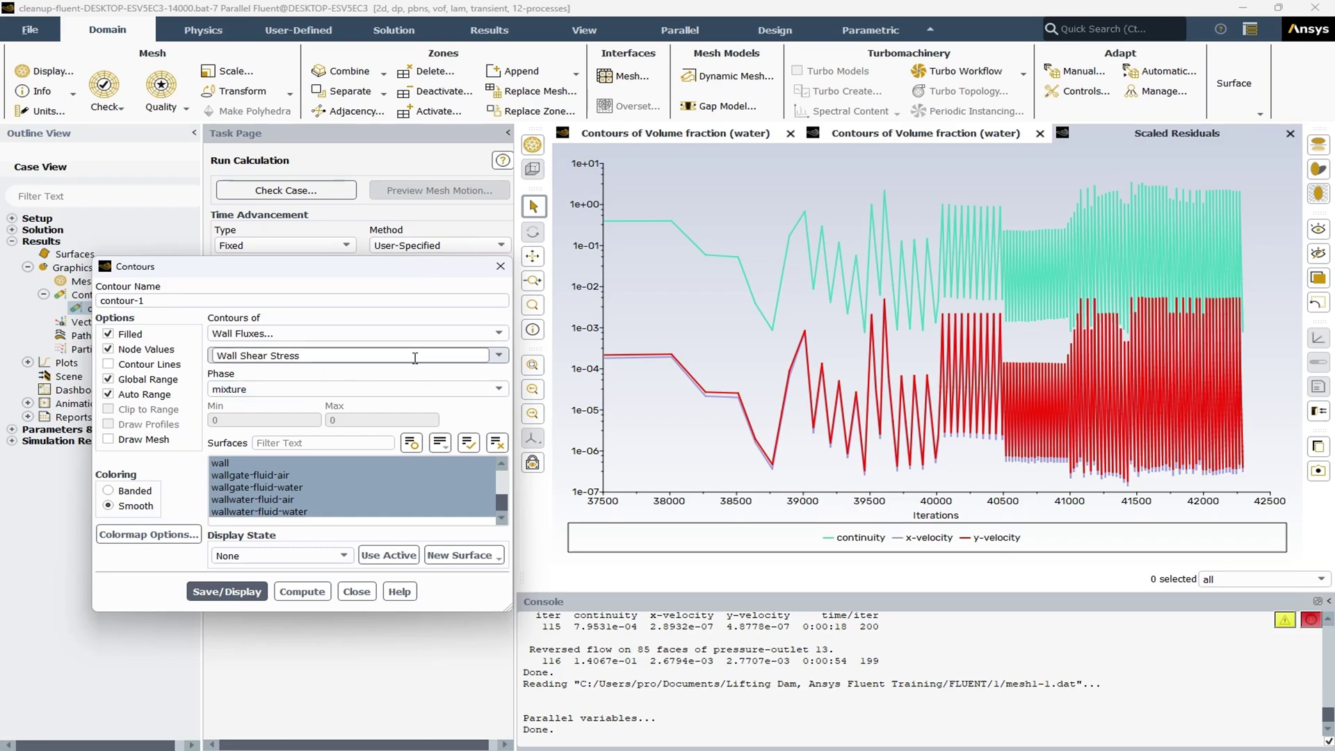
pyautogui.click(507, 355)
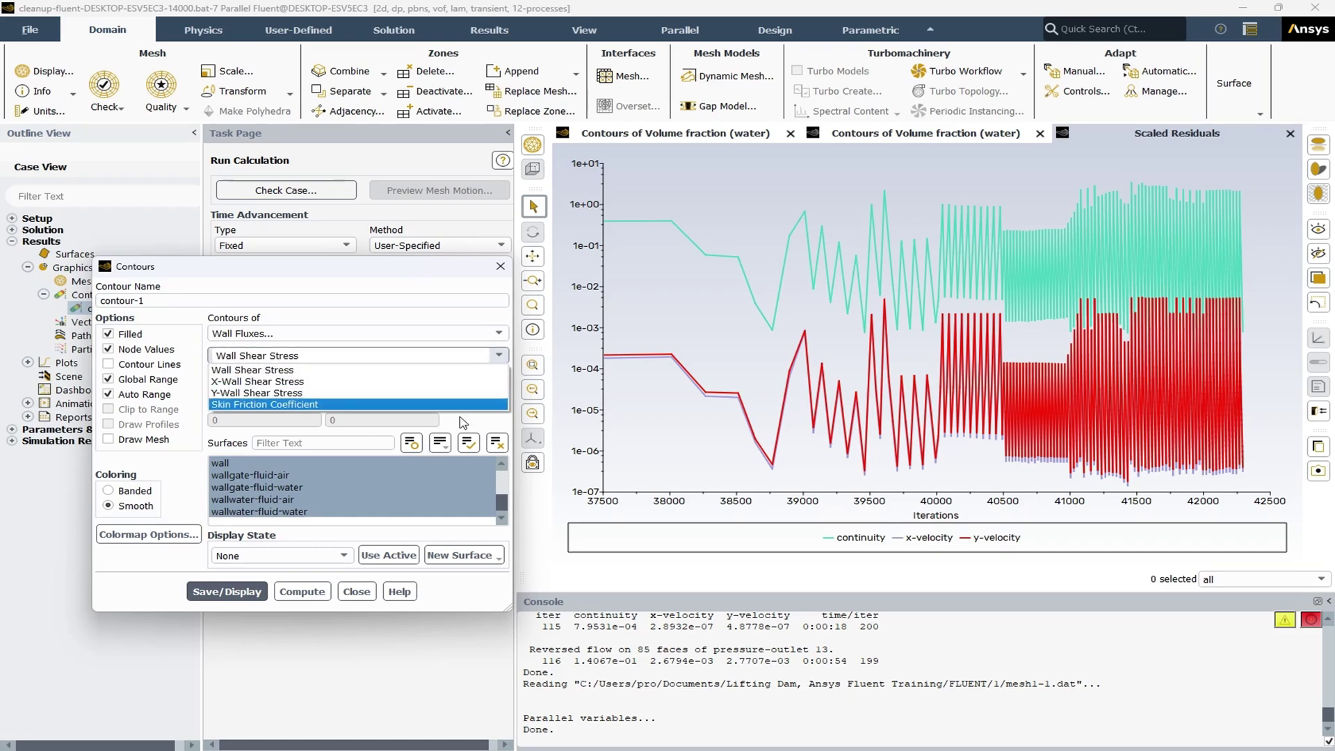
pyautogui.click(500, 333)
# - Set contour-1 to the water phase's volume fraction, then save and display the calculated phase distribution
pyautogui.click(480, 334)
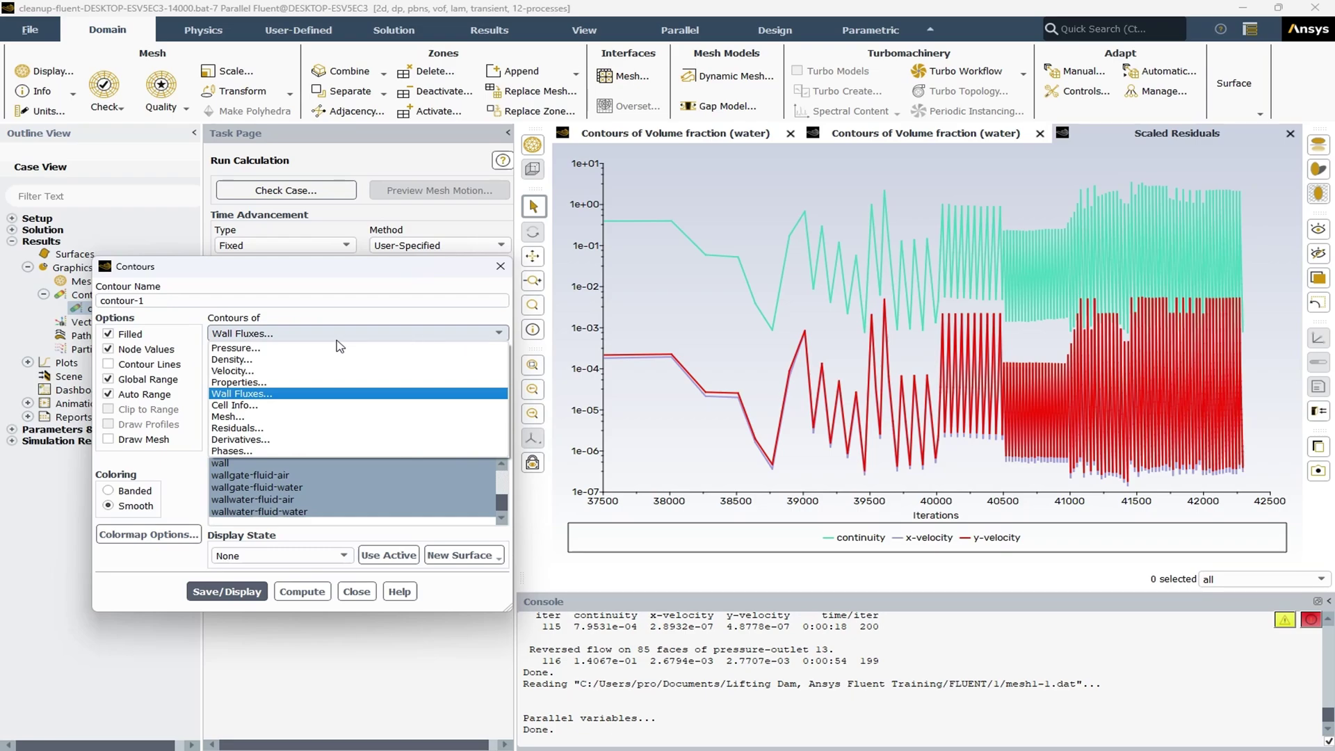
pyautogui.click(297, 450)
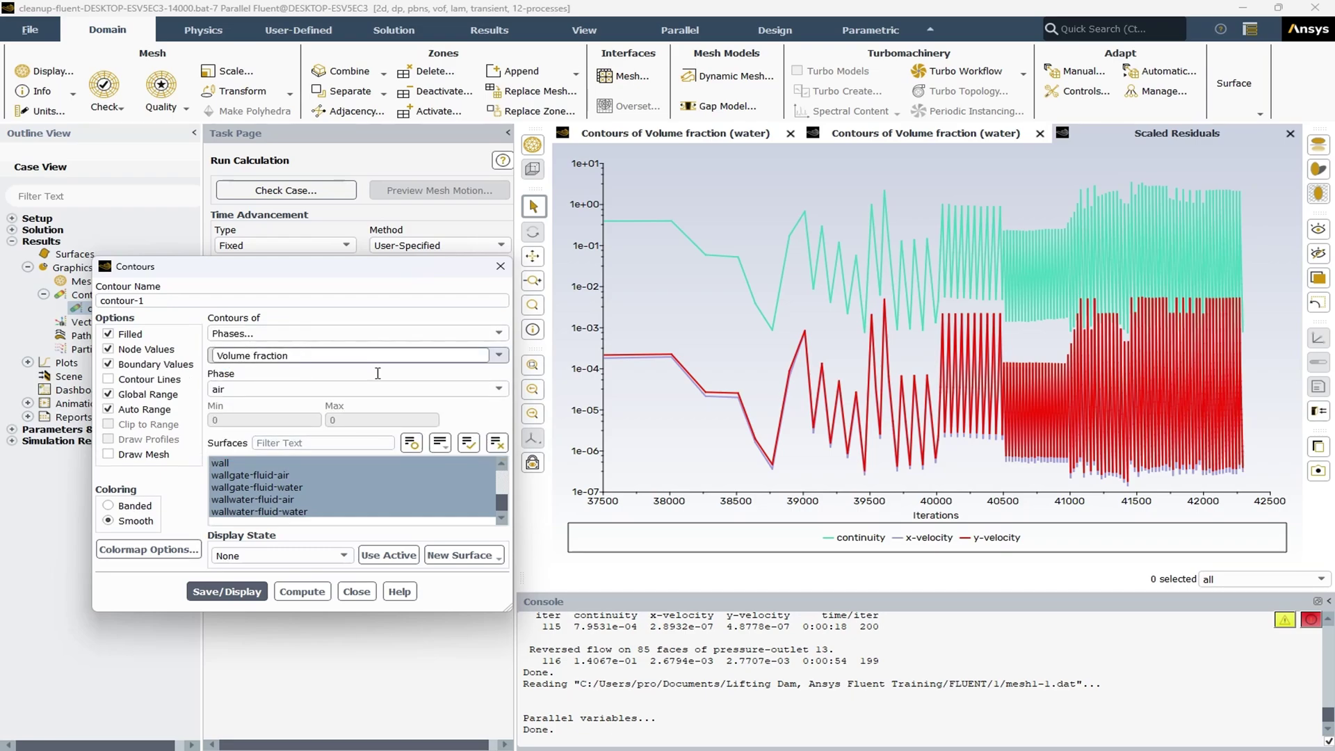
pyautogui.click(317, 390)
pyautogui.click(329, 416)
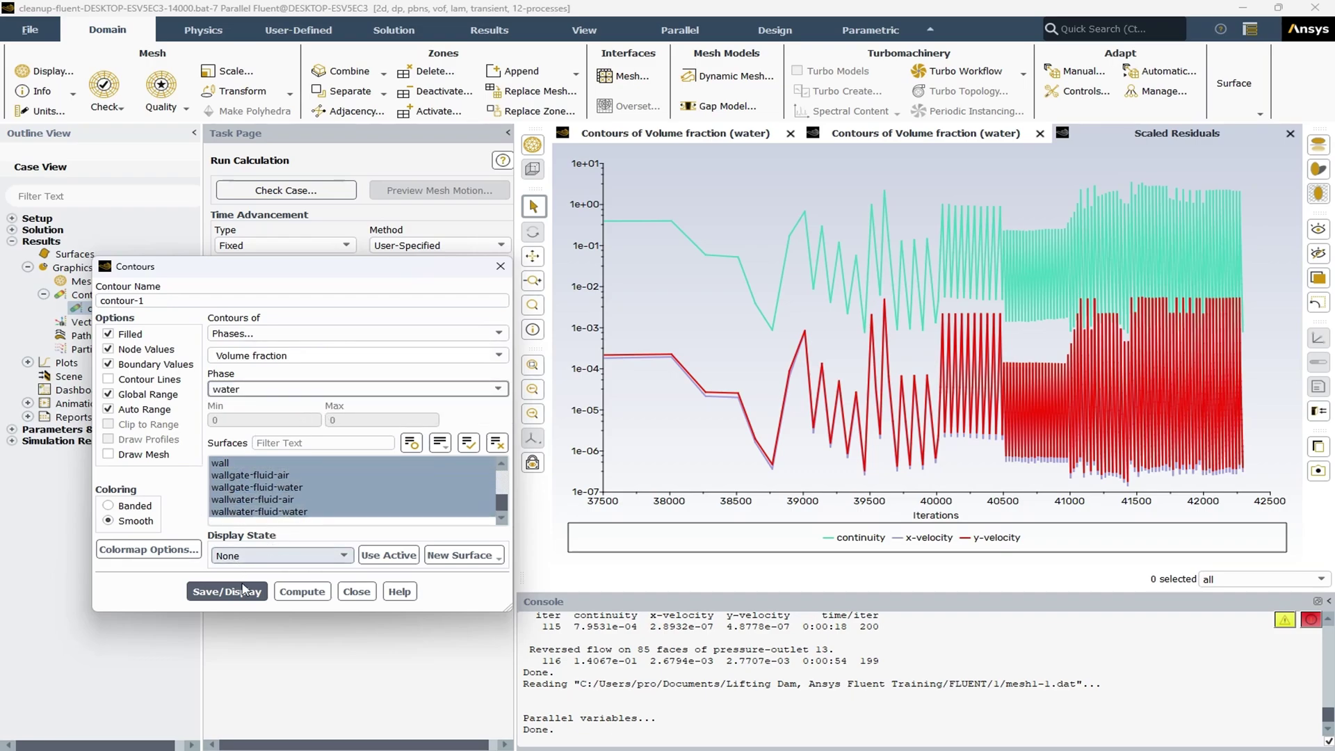
pyautogui.click(234, 597)
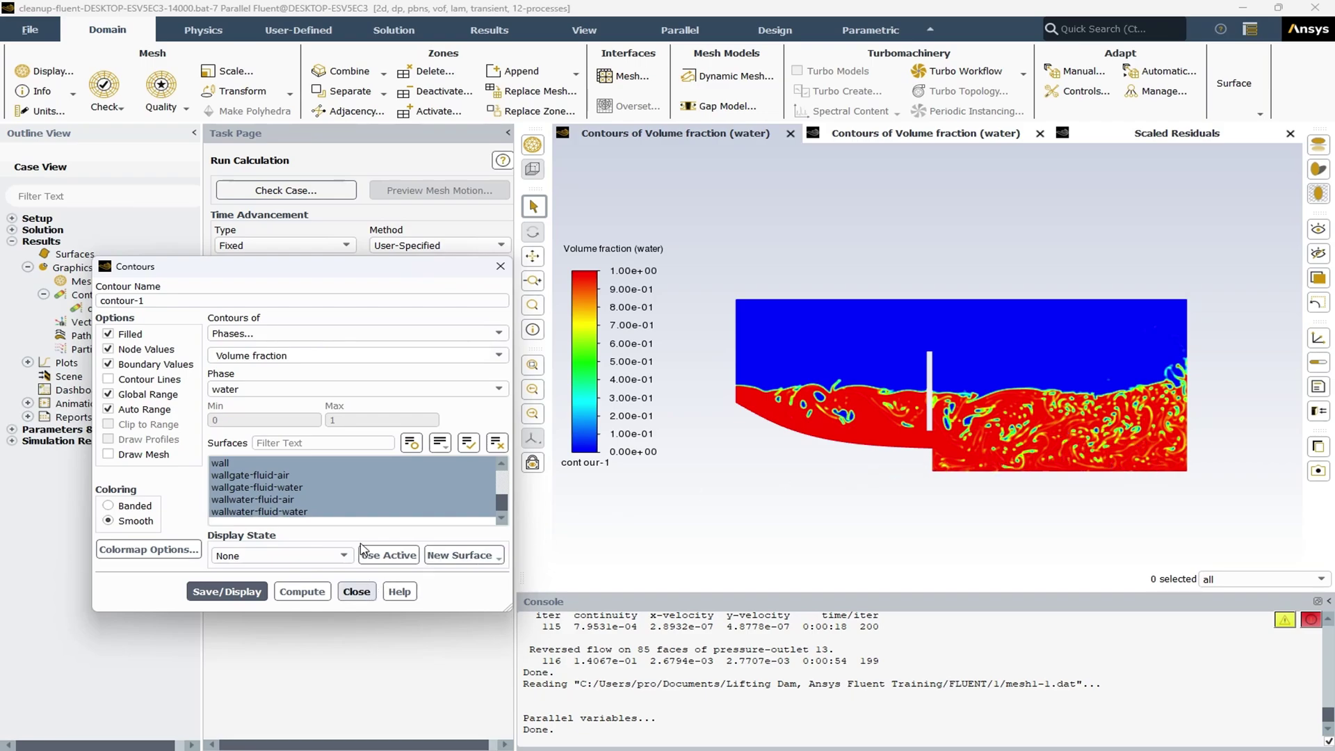
# - Switch contour-1 to the mixture's static pressure, then save and display it
pyautogui.click(417, 333)
pyautogui.click(278, 348)
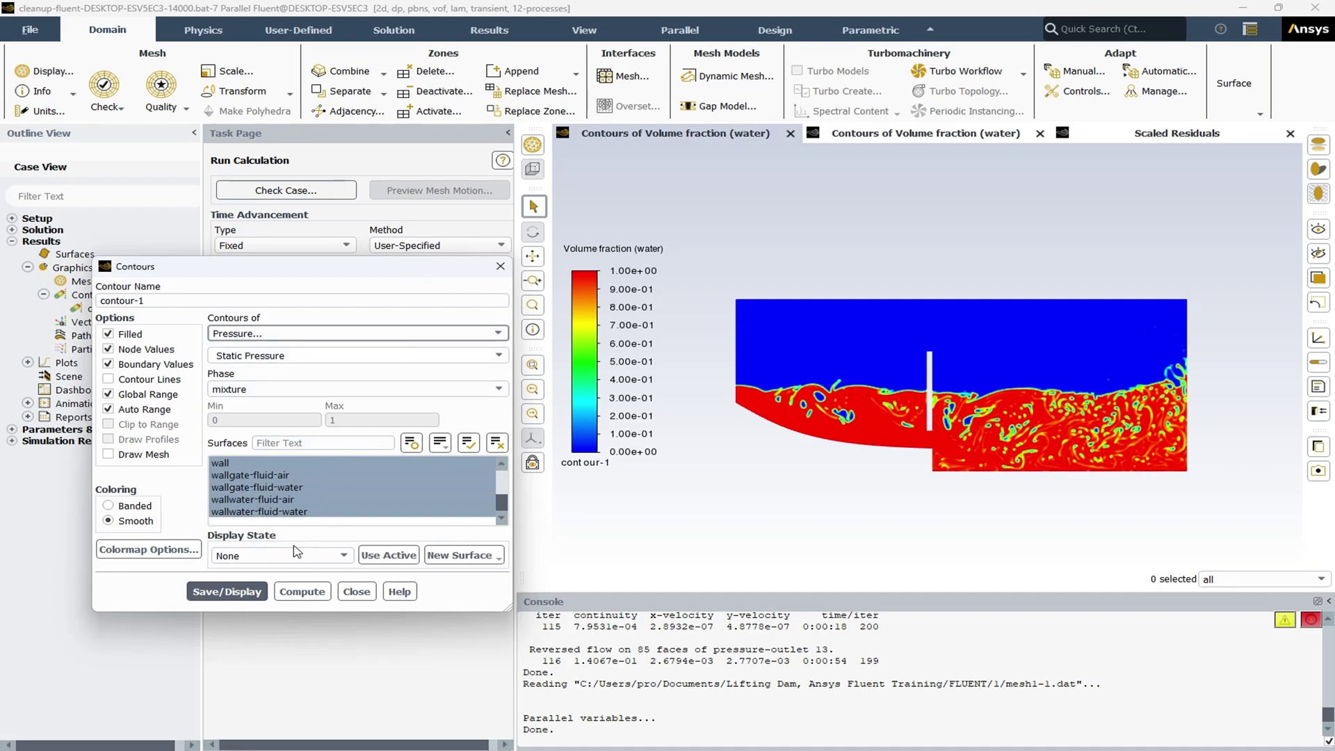
pyautogui.click(227, 591)
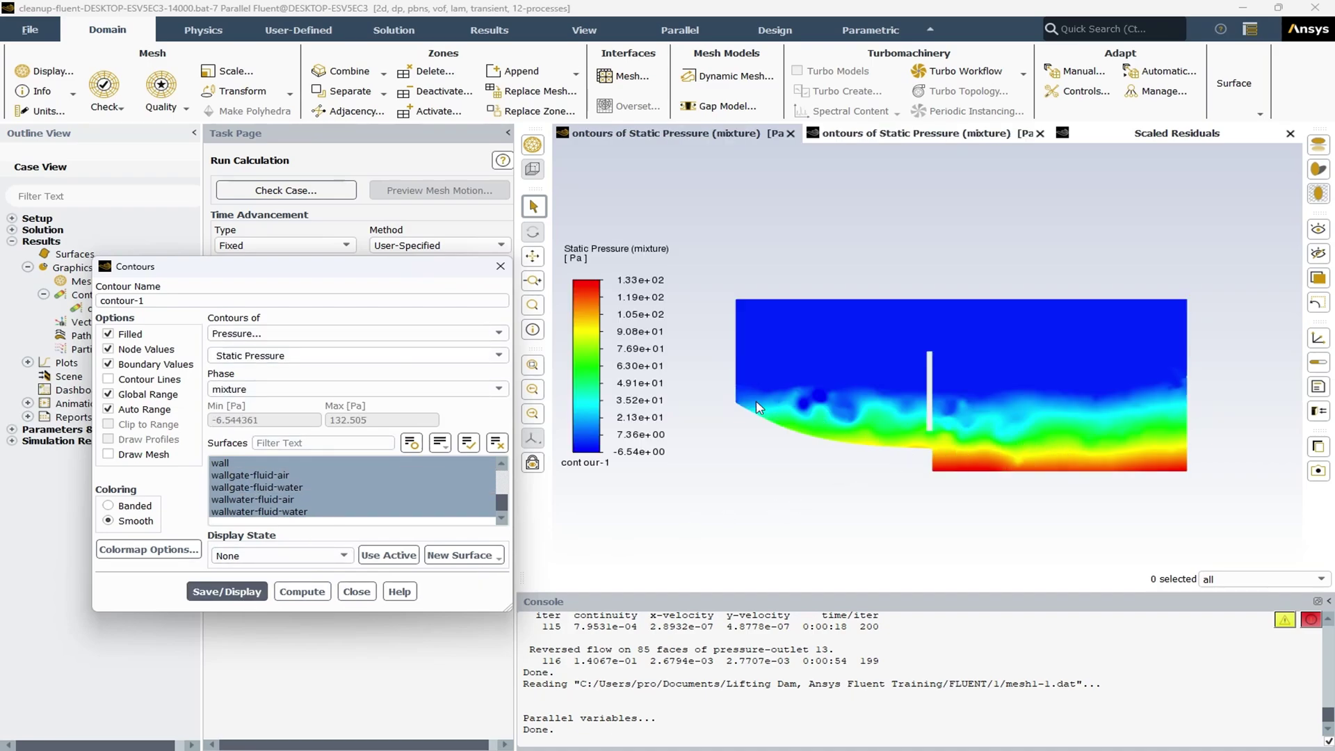
# - Switch contour-1 to the mixture's velocity magnitude, save and display it, and close the contour definition
pyautogui.click(466, 332)
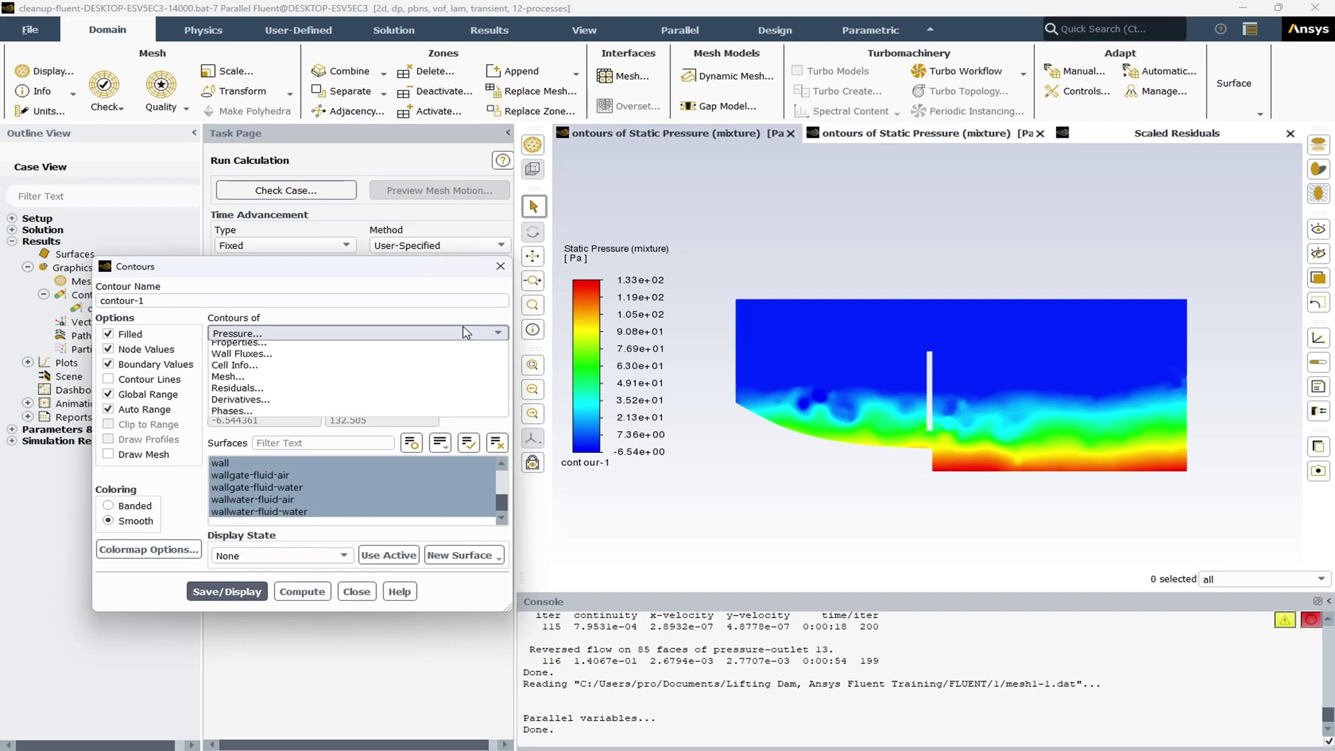
pyautogui.scroll(2, 417, 376)
pyautogui.click(233, 369)
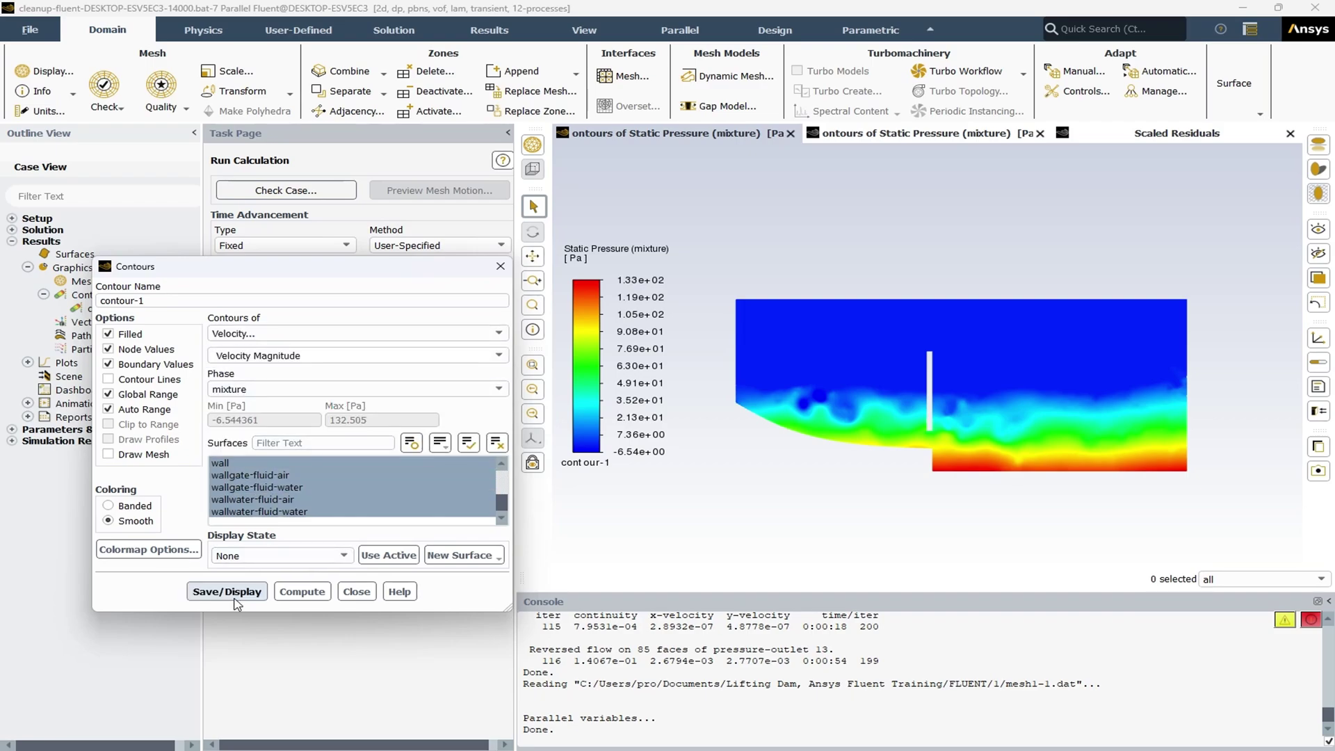
pyautogui.click(234, 595)
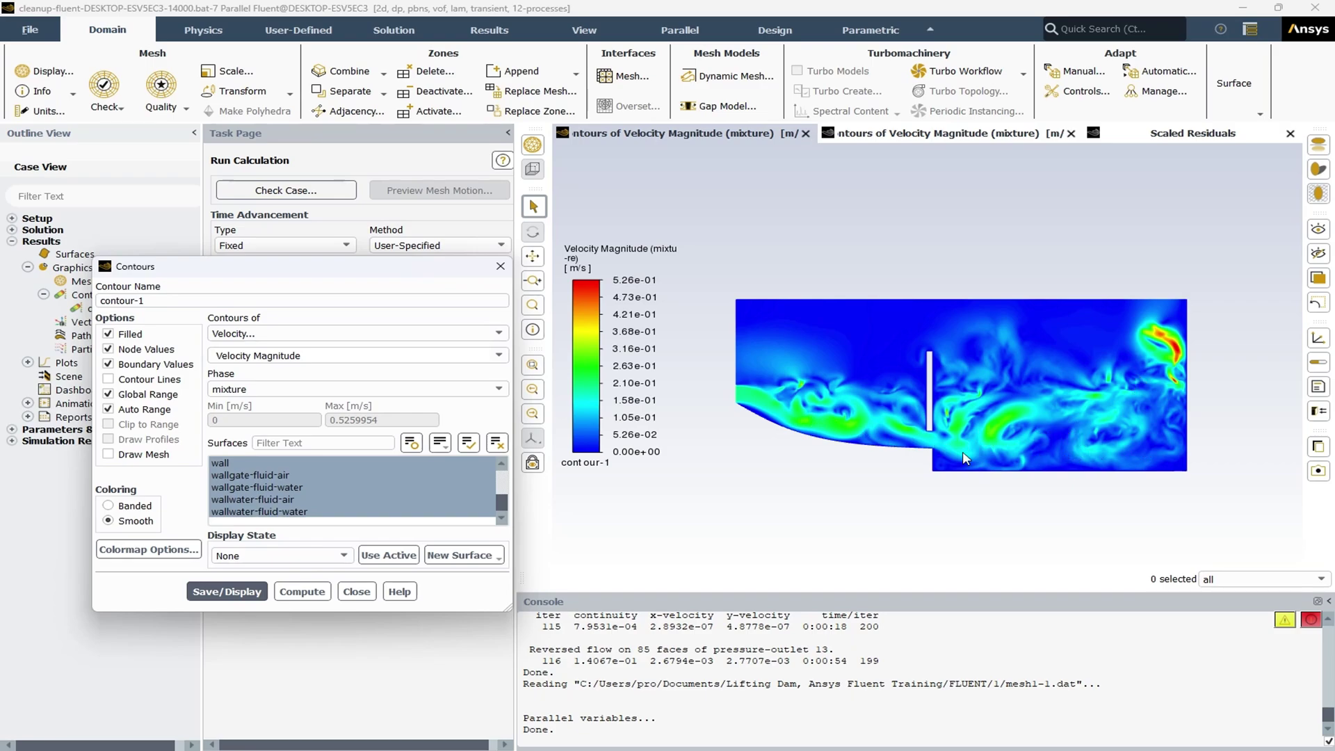
pyautogui.click(373, 591)
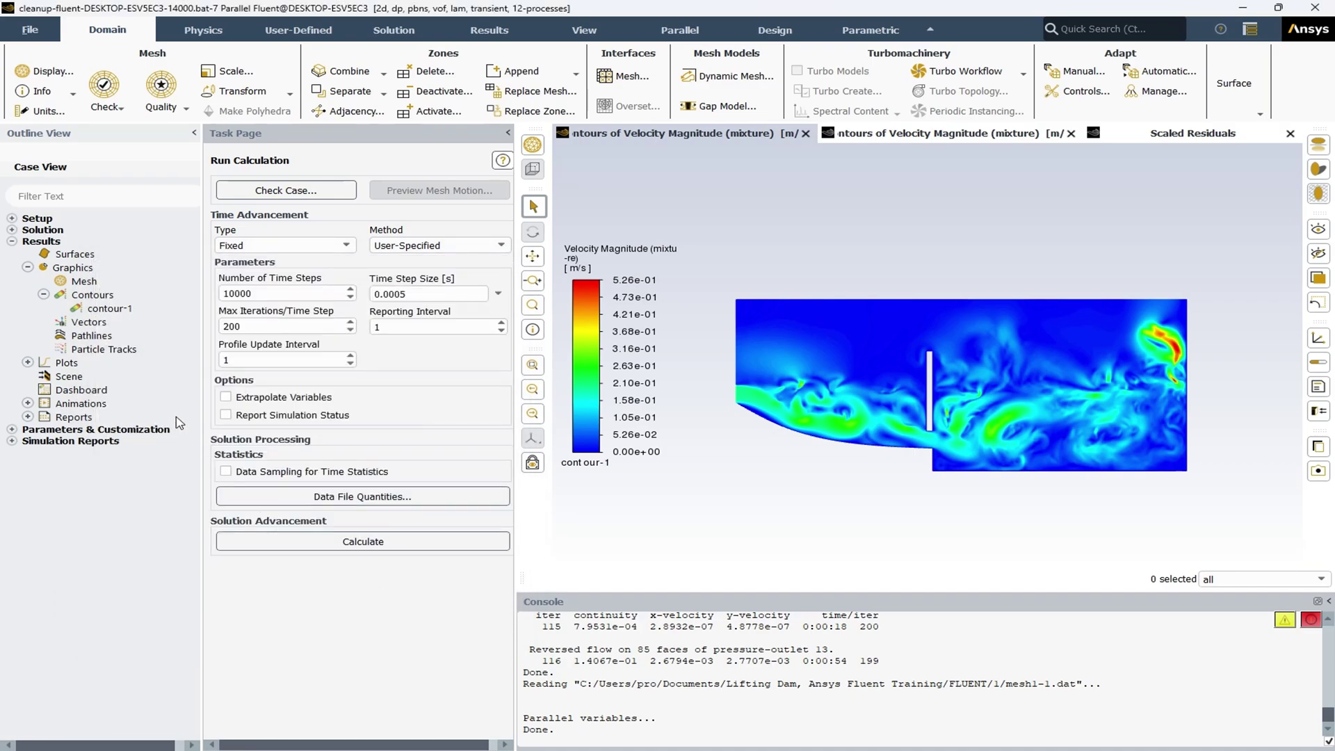
# - Create vector-1 of mixture velocity on the fluid-air and fluid-water surfaces, colored by velocity magnitude, and display it
pyautogui.doubleClick(80, 324)
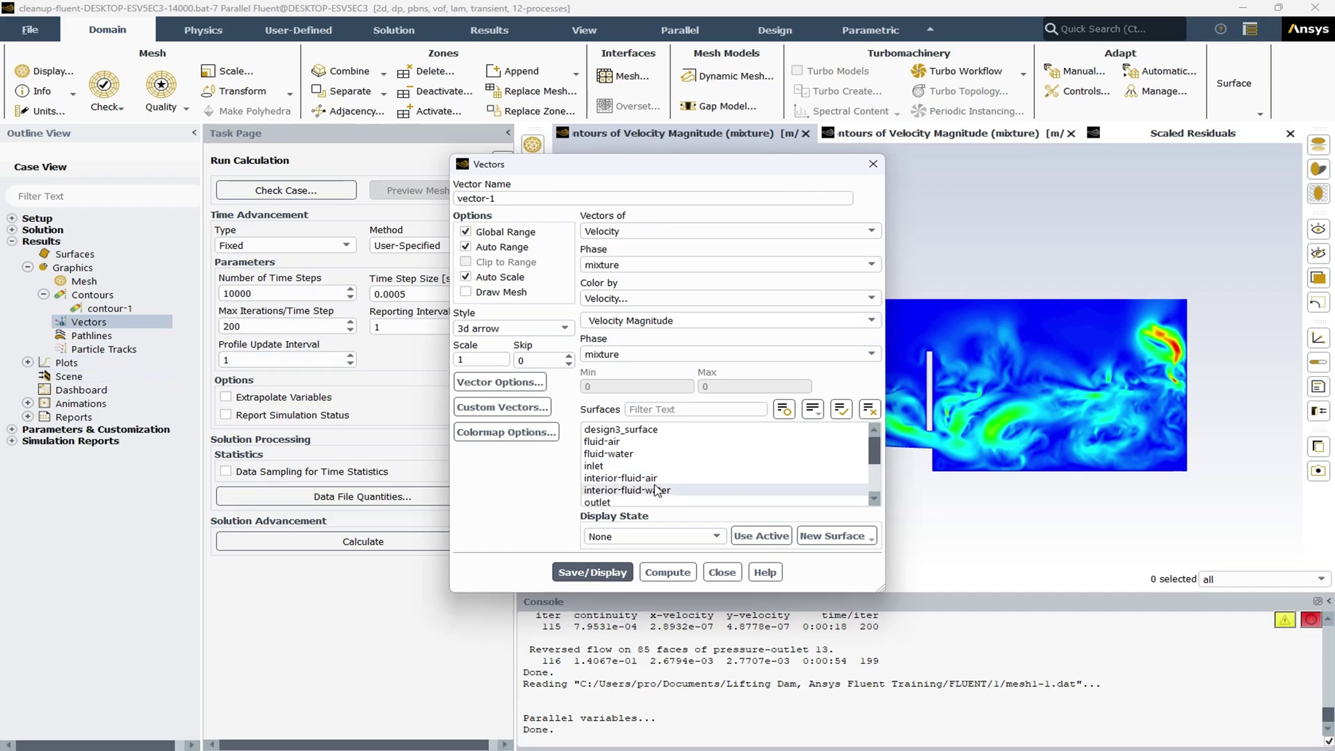
pyautogui.click(603, 441)
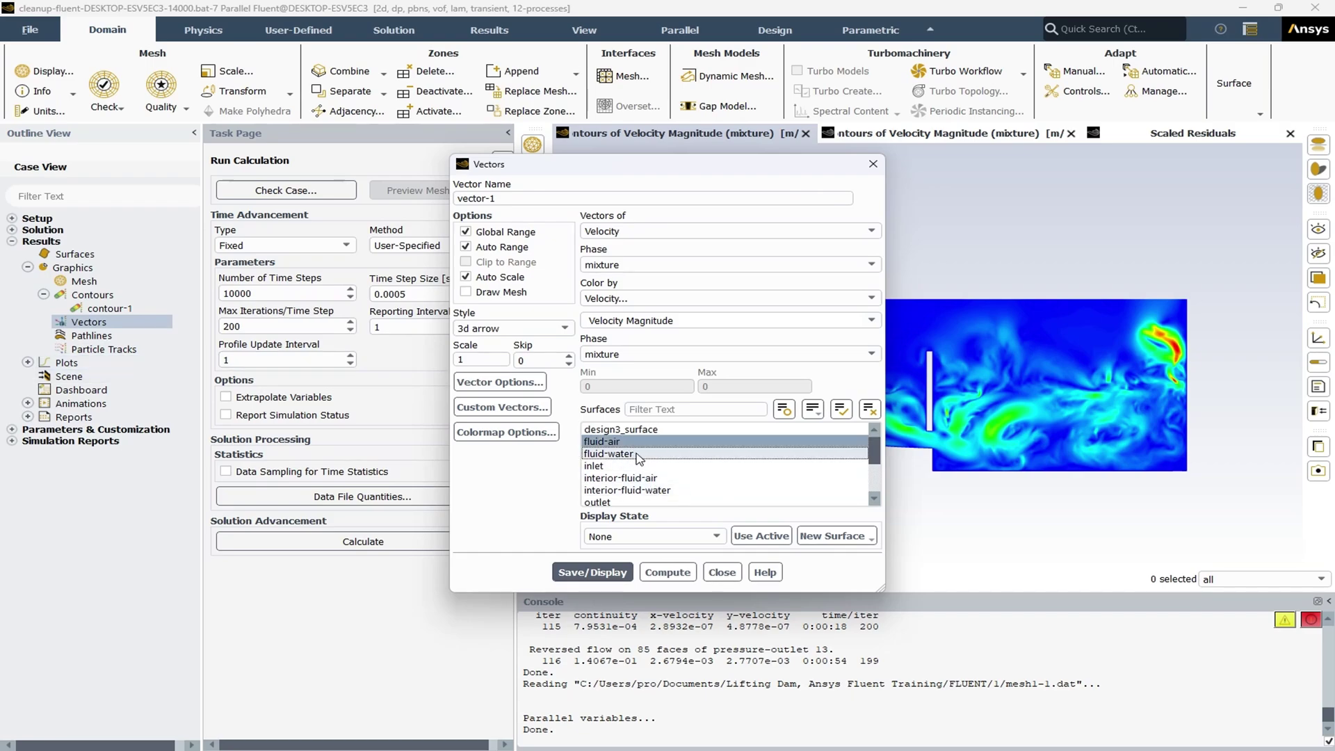
pyautogui.click(639, 455)
pyautogui.moveTo(701, 169); pyautogui.dragTo(299, 187)
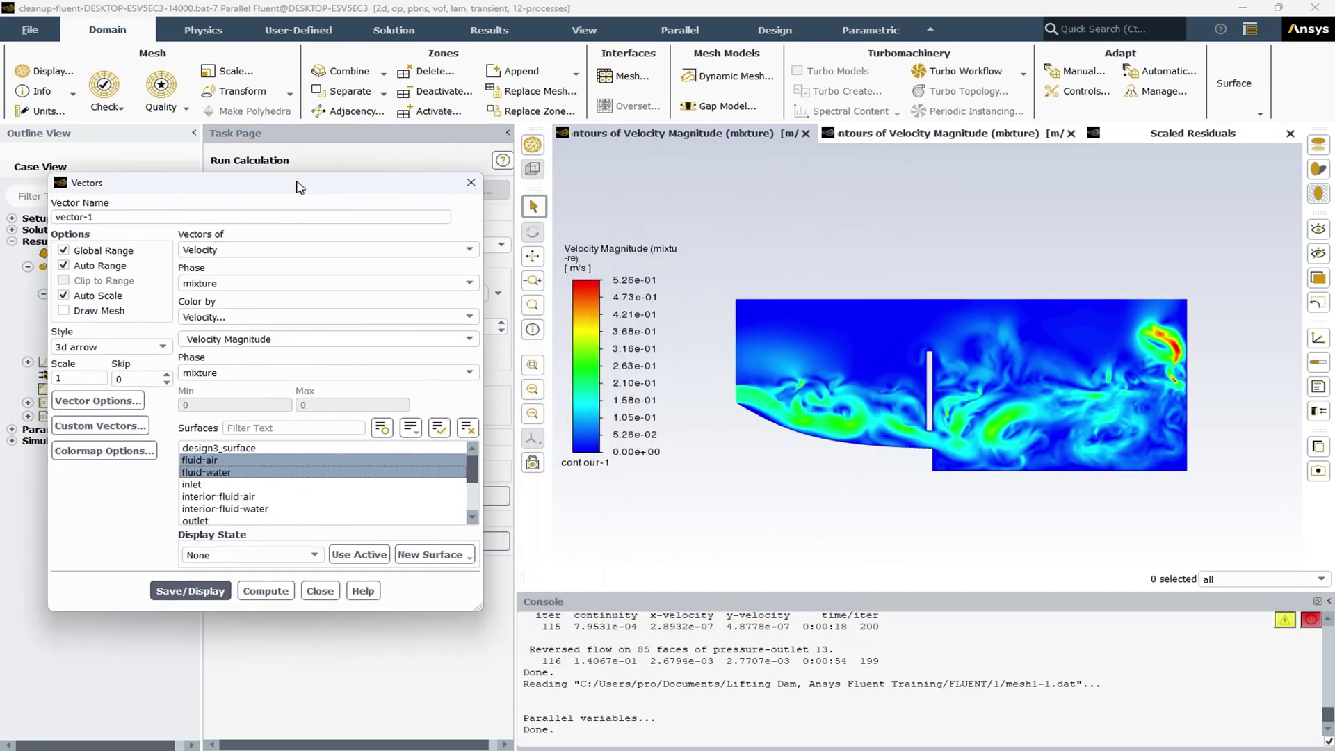
pyautogui.click(183, 598)
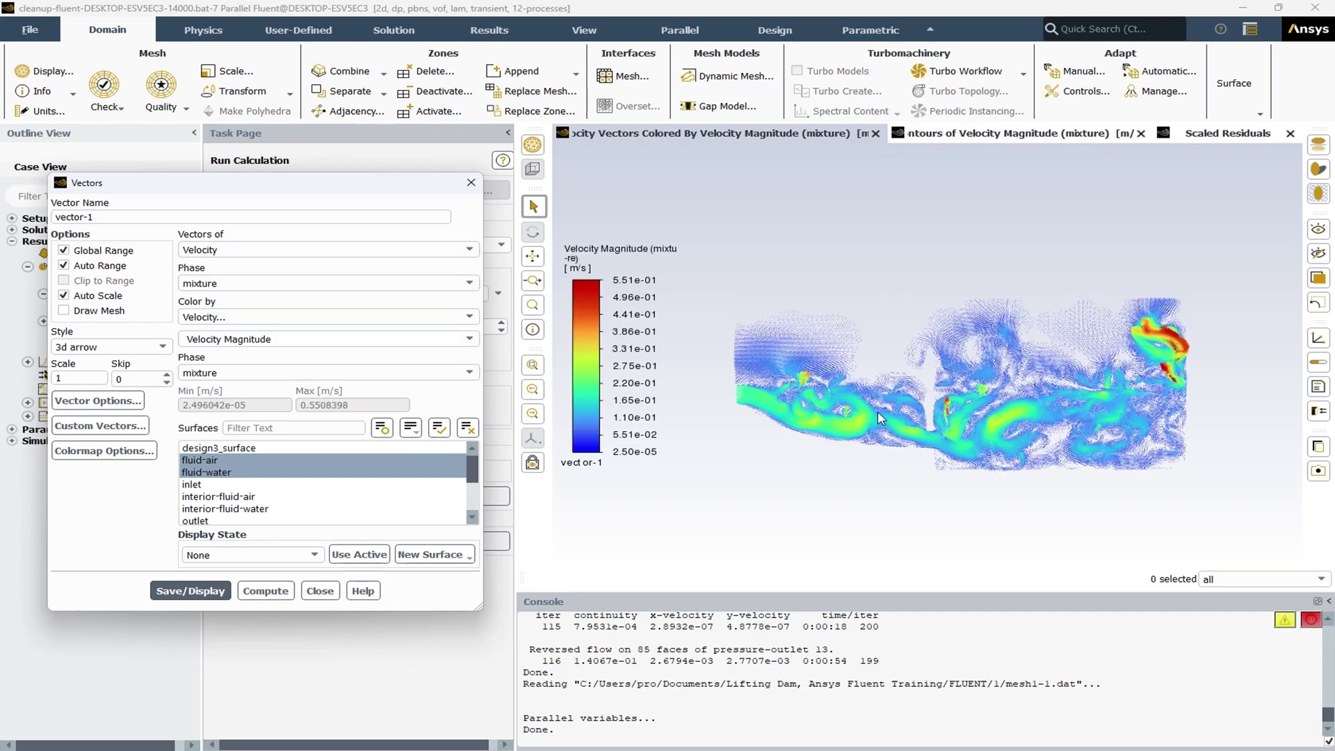
# - Color vector-1 by the mixture's static pressure, then save and display the vectors
pyautogui.scroll(2, 775, 417)
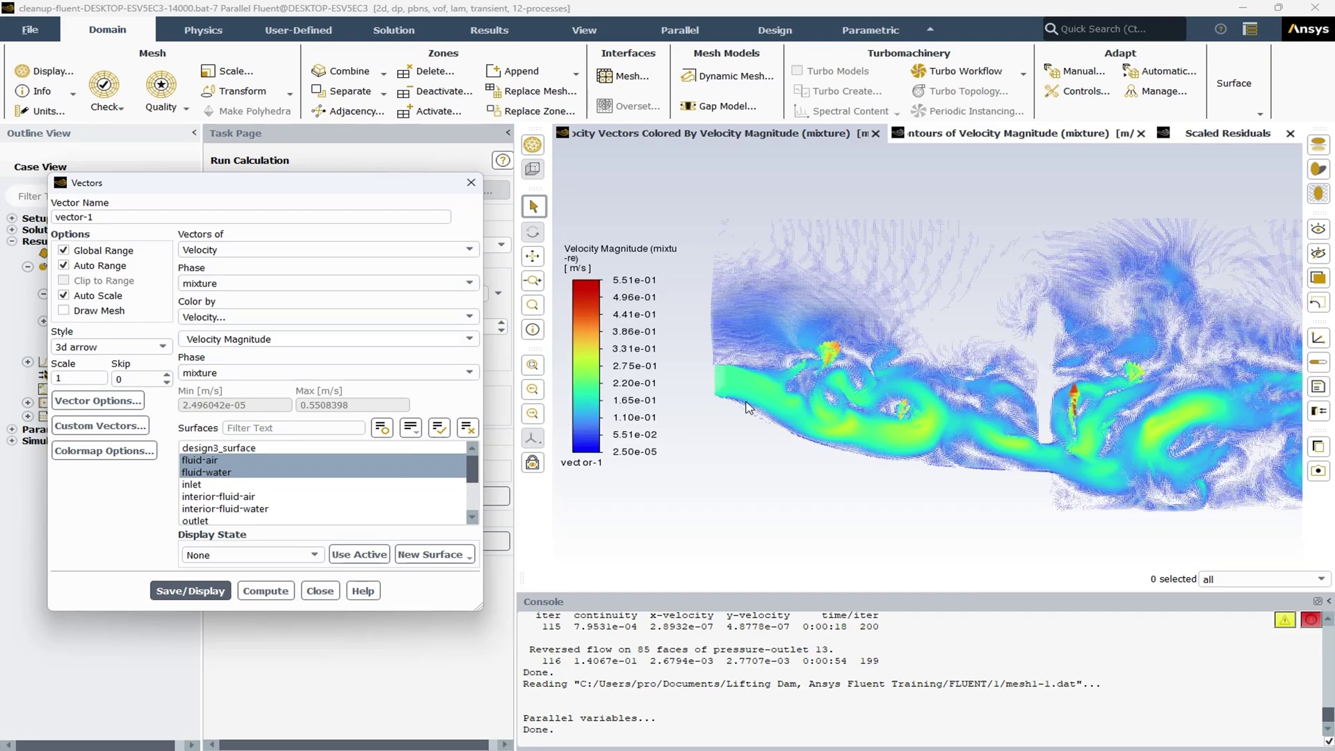
pyautogui.scroll(3, 761, 407)
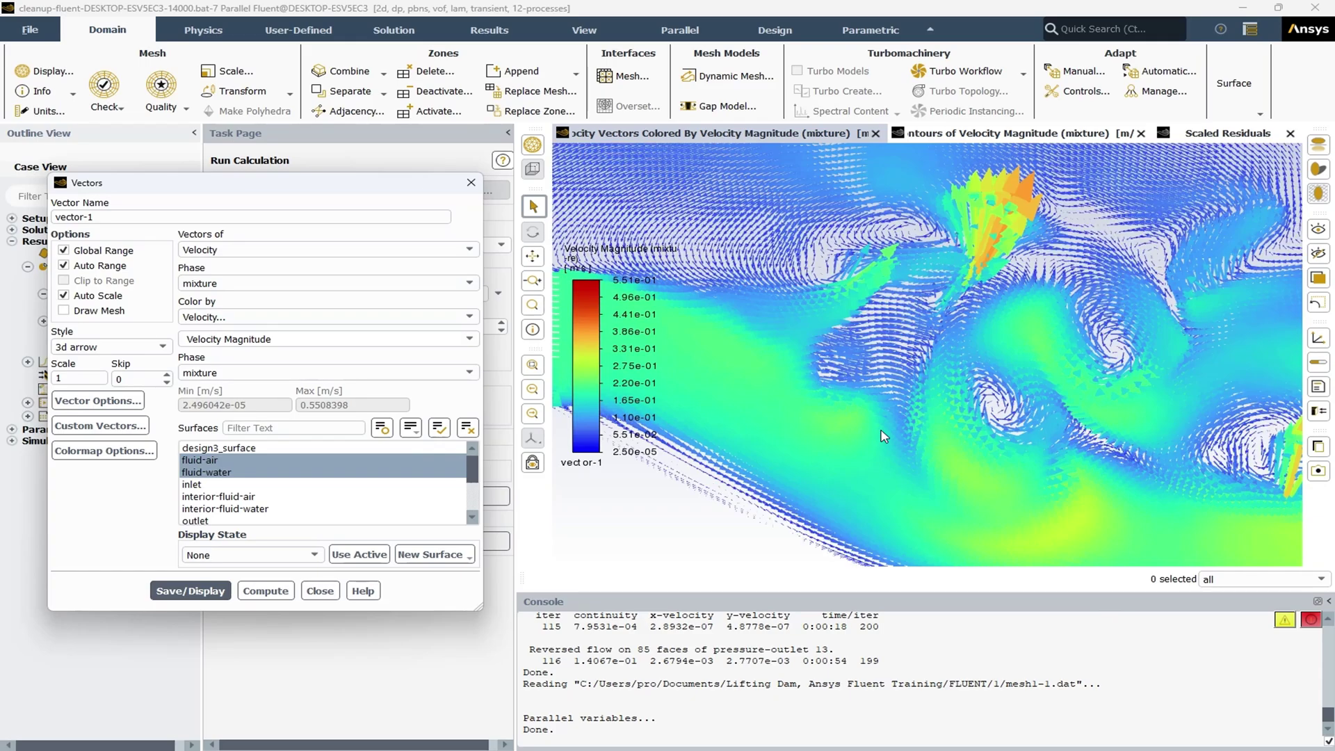
pyautogui.scroll(-4, 878, 413)
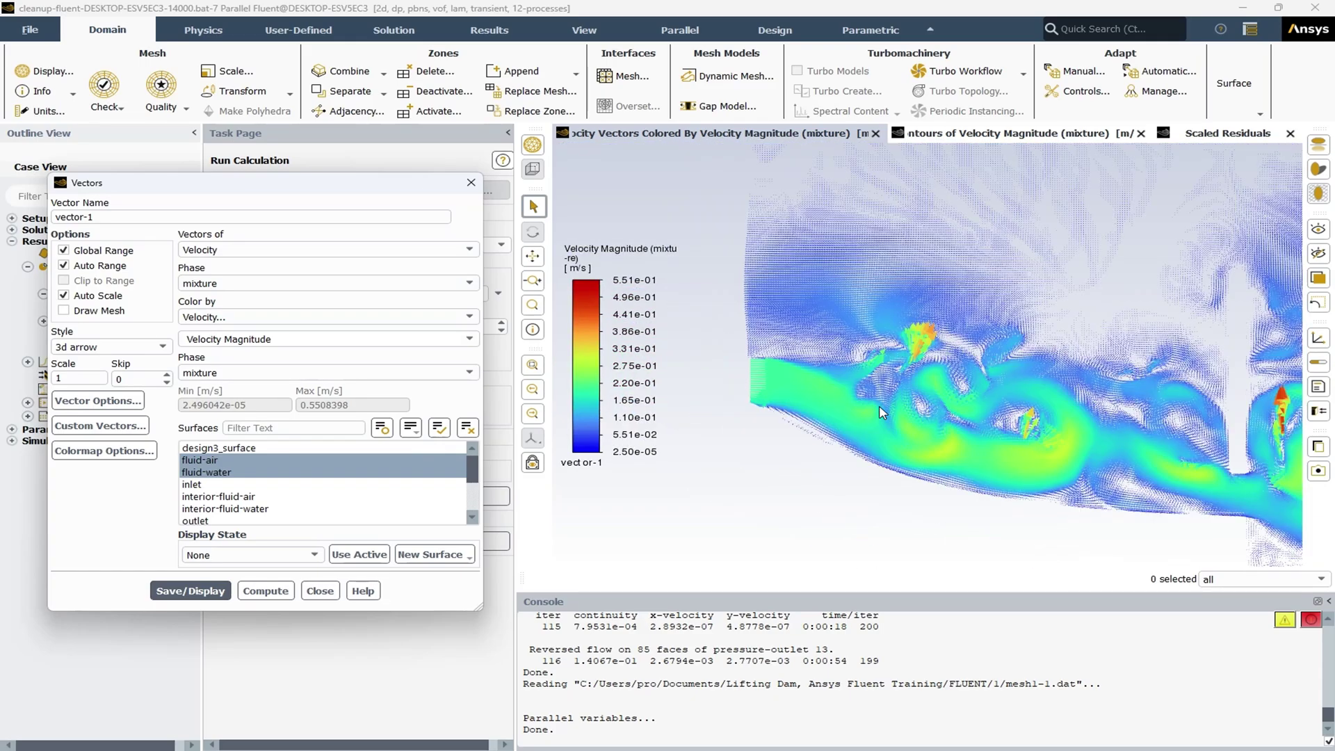
pyautogui.scroll(-2, 882, 413)
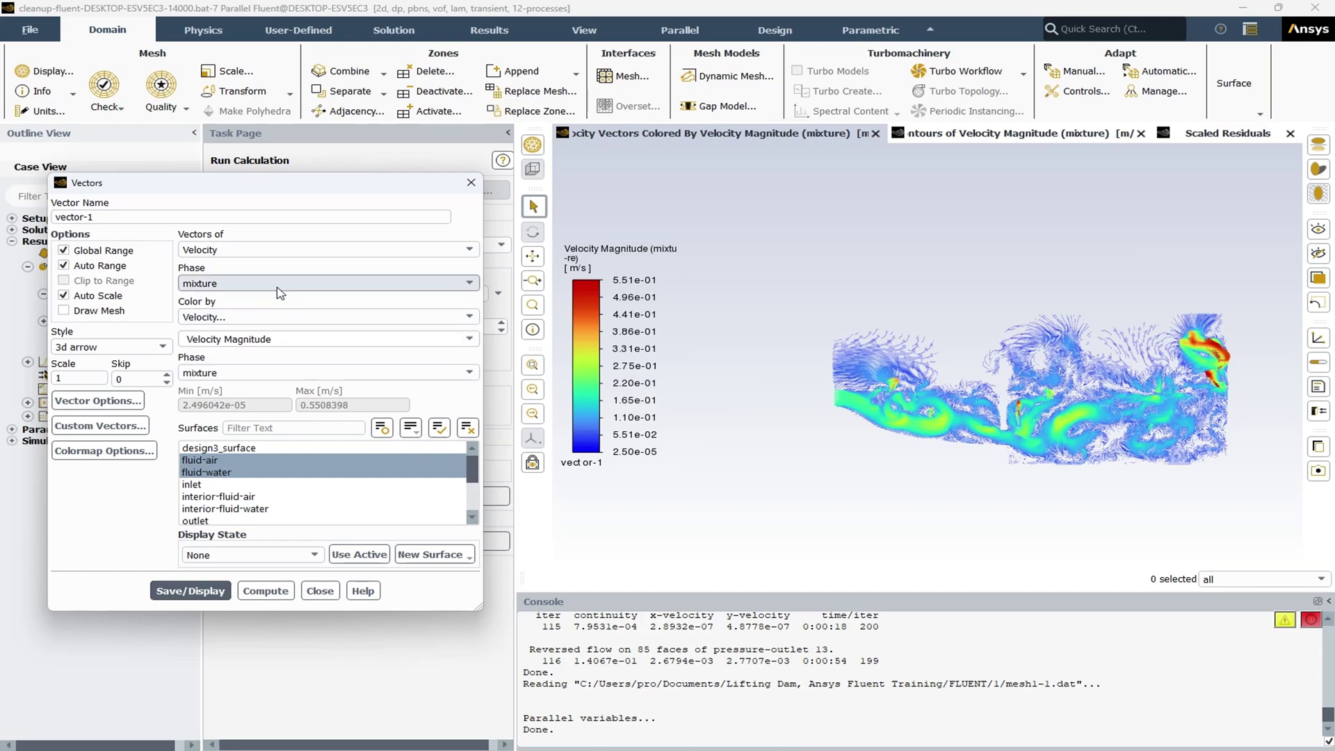
pyautogui.click(278, 318)
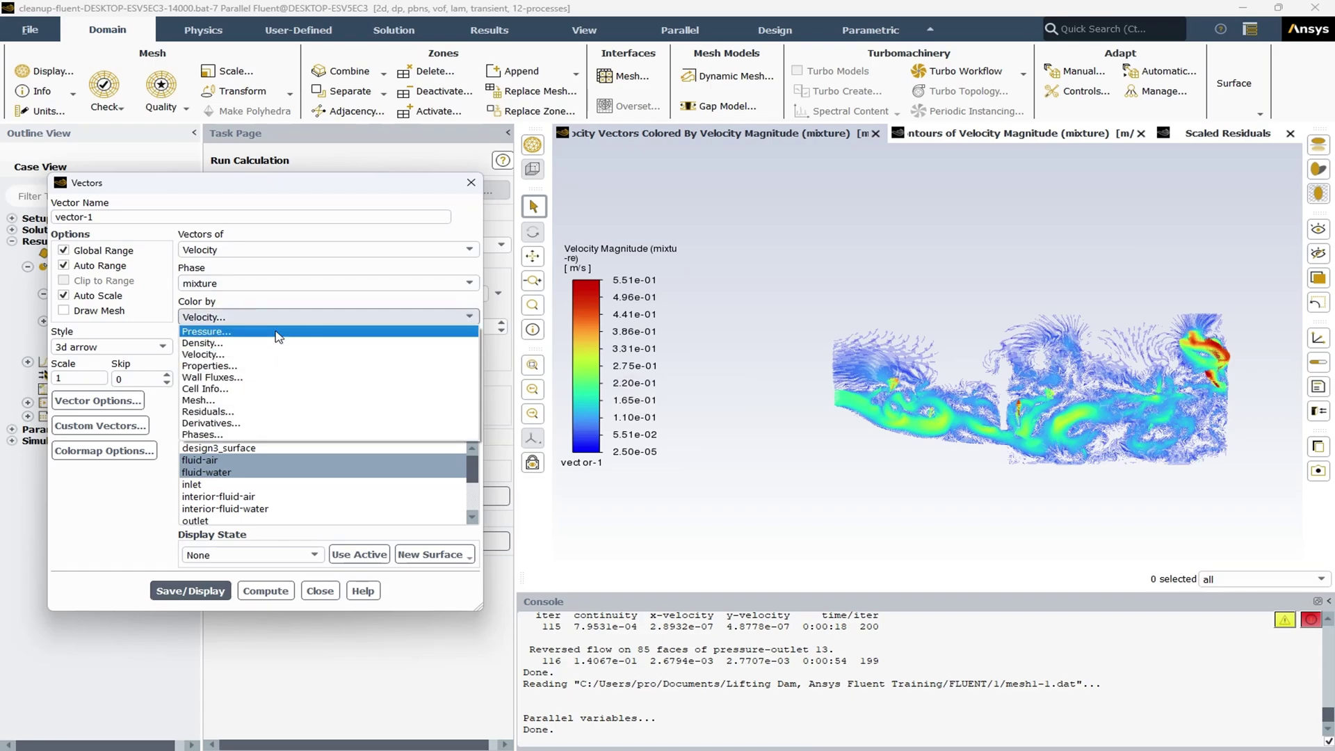
pyautogui.click(277, 332)
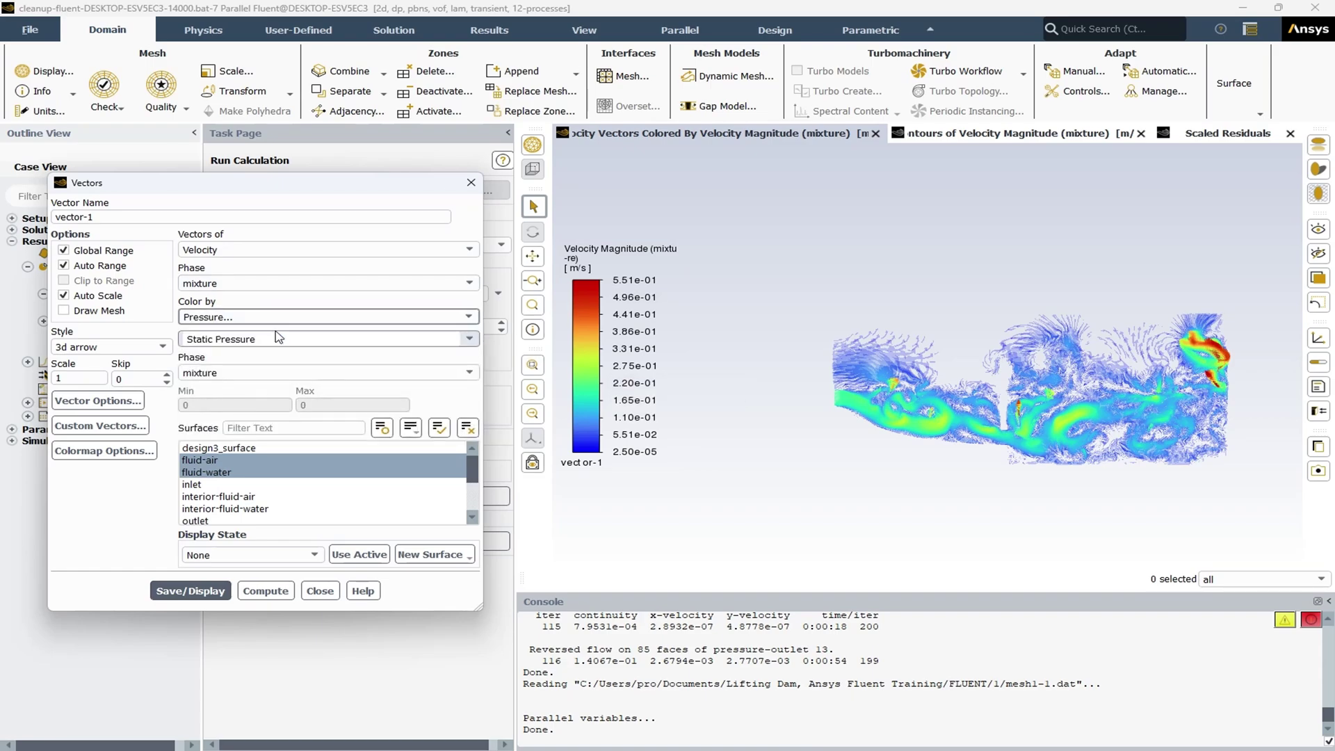
pyautogui.click(218, 592)
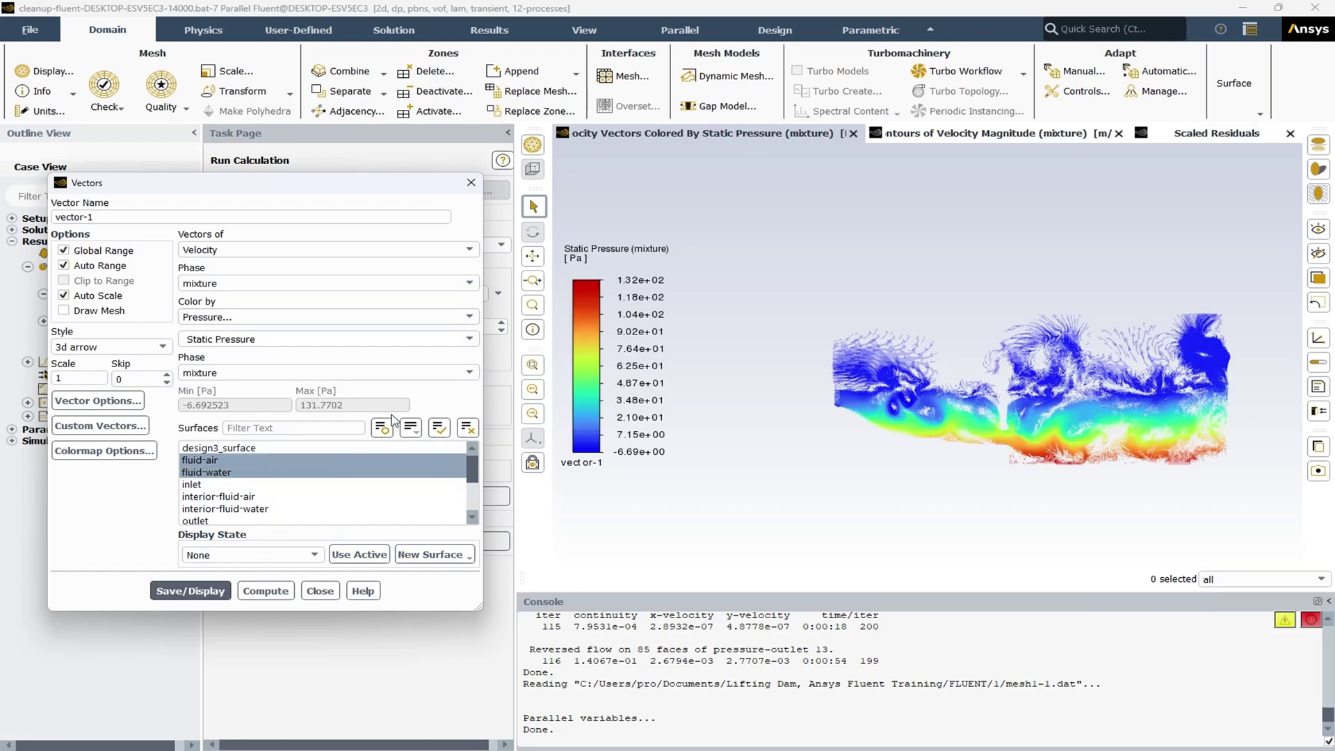
# - Color vector-1 by the water phase's volume fraction, save and display it, and close the vector definition
pyautogui.click(361, 317)
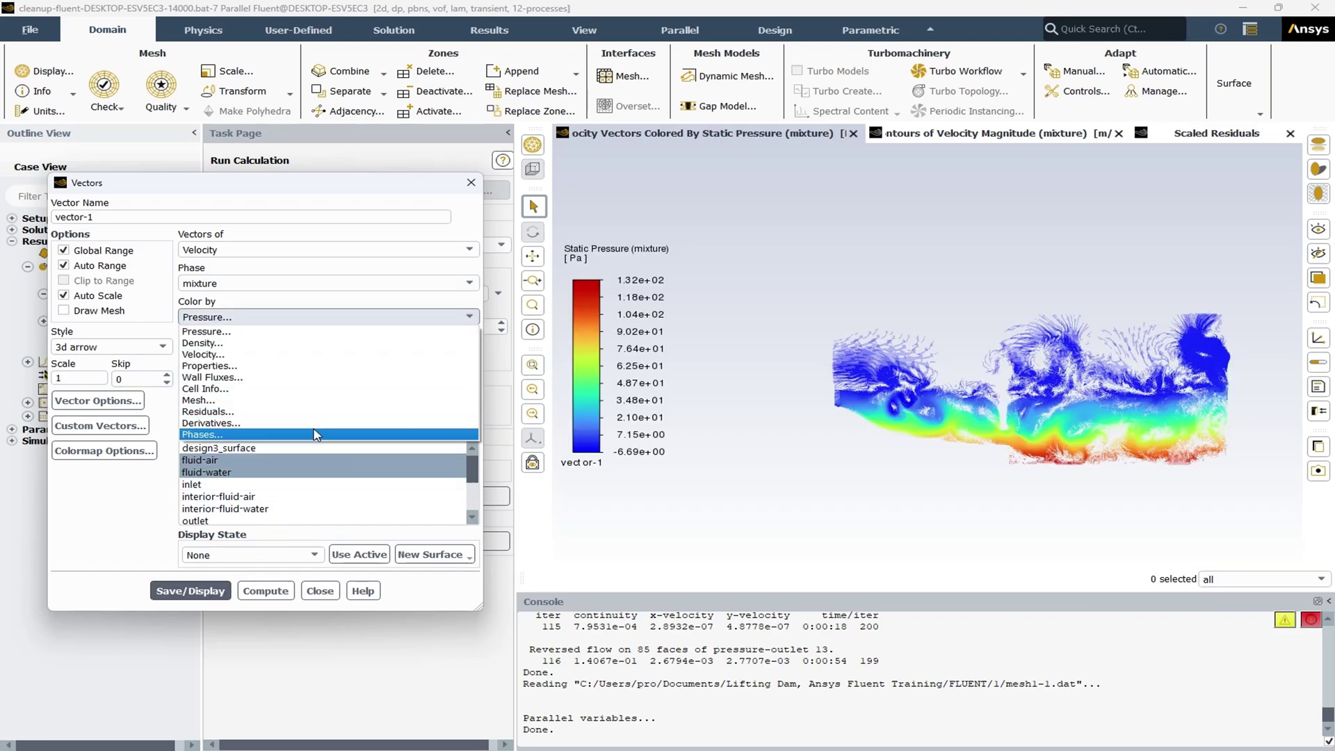
pyautogui.click(312, 407)
pyautogui.click(310, 373)
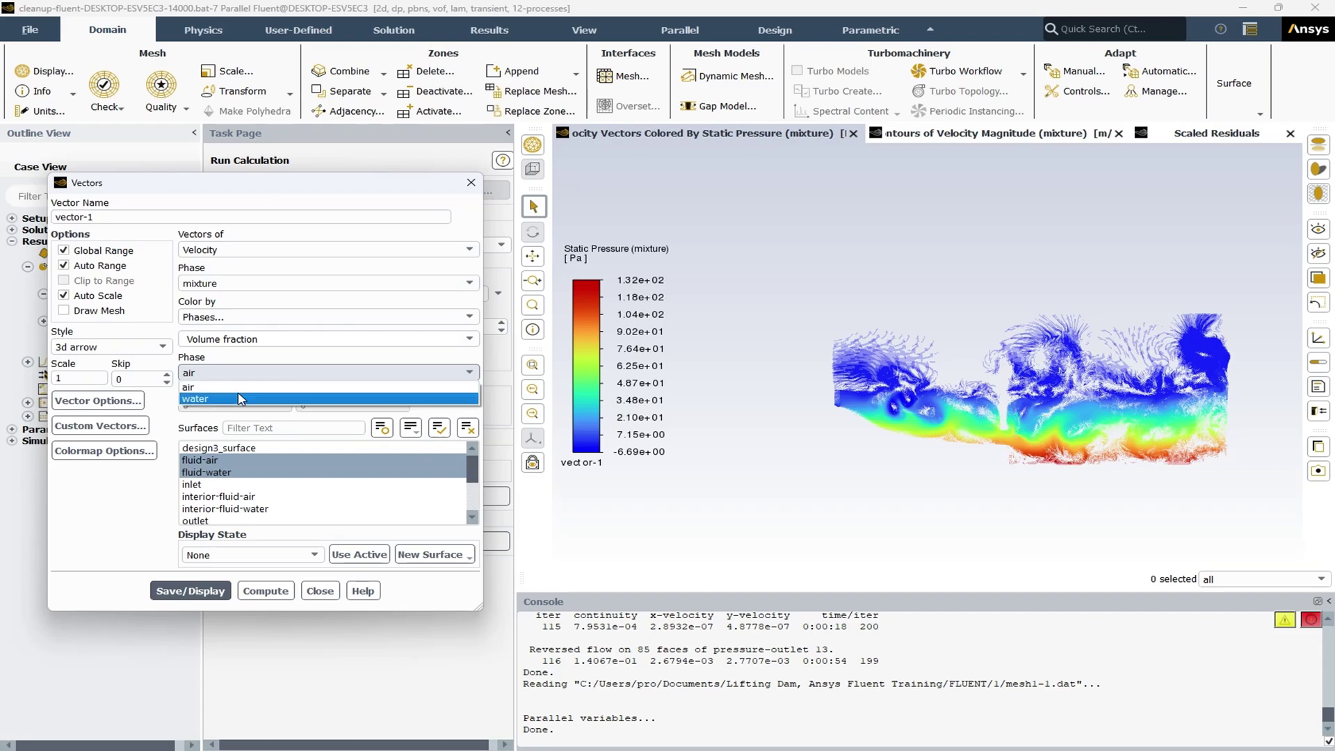
pyautogui.click(278, 398)
pyautogui.click(207, 591)
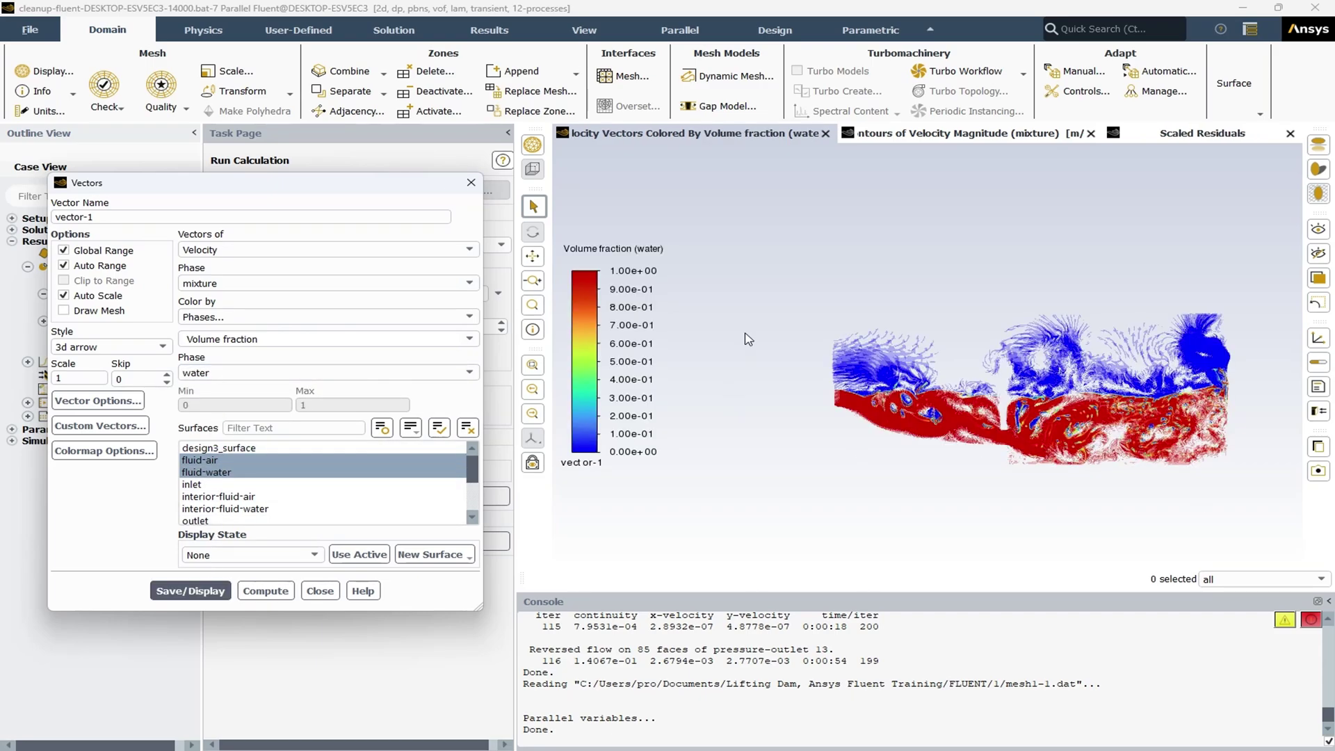
pyautogui.click(320, 591)
# - Create pathlines-1 released from the inlet, colored by the water phase's volume fraction, and display it
pyautogui.click(91, 336)
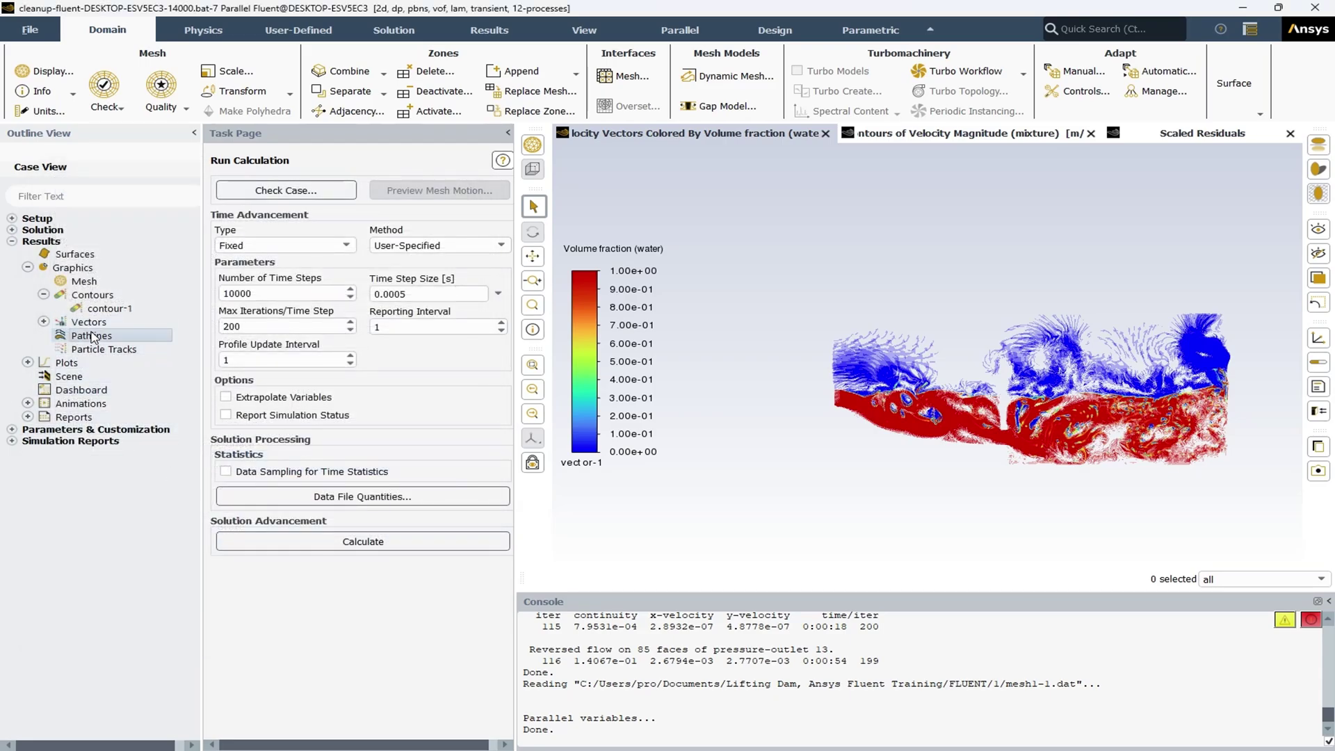
pyautogui.doubleClick(91, 336)
pyautogui.moveTo(445, 268); pyautogui.dragTo(388, 206)
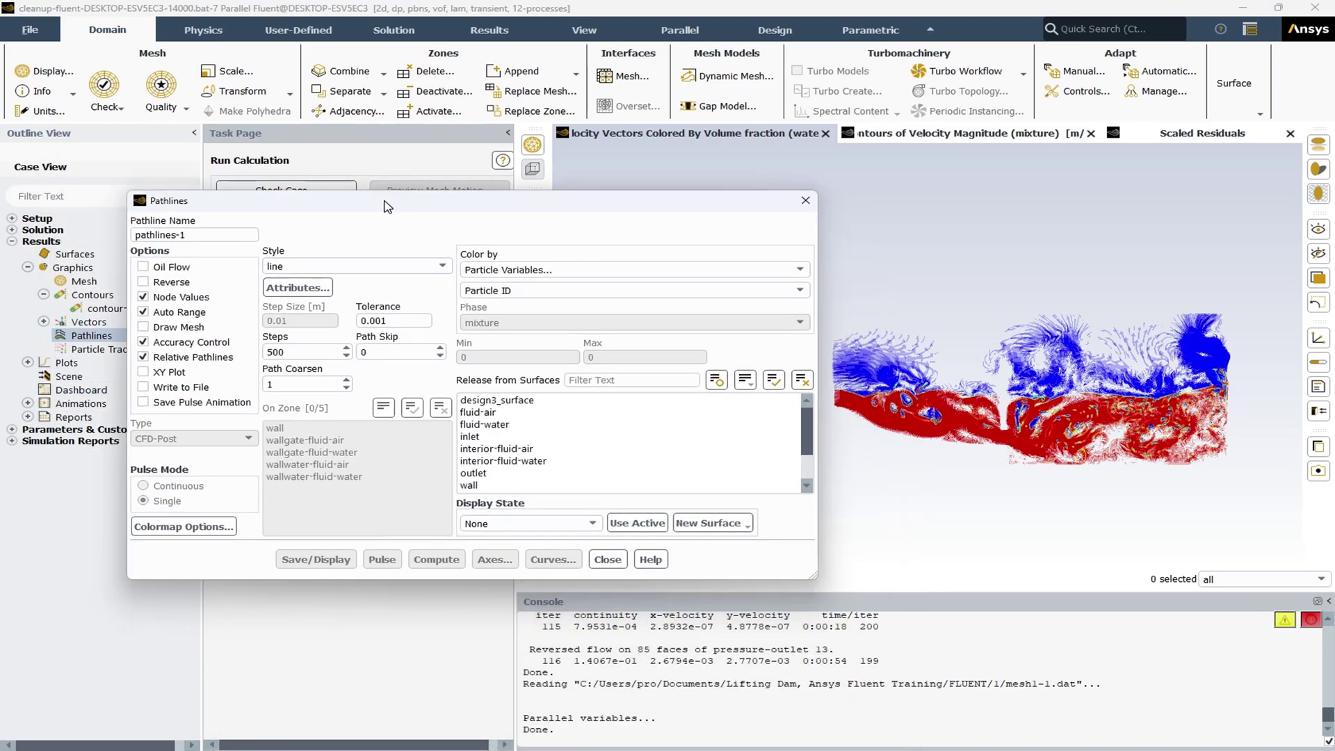
pyautogui.click(579, 437)
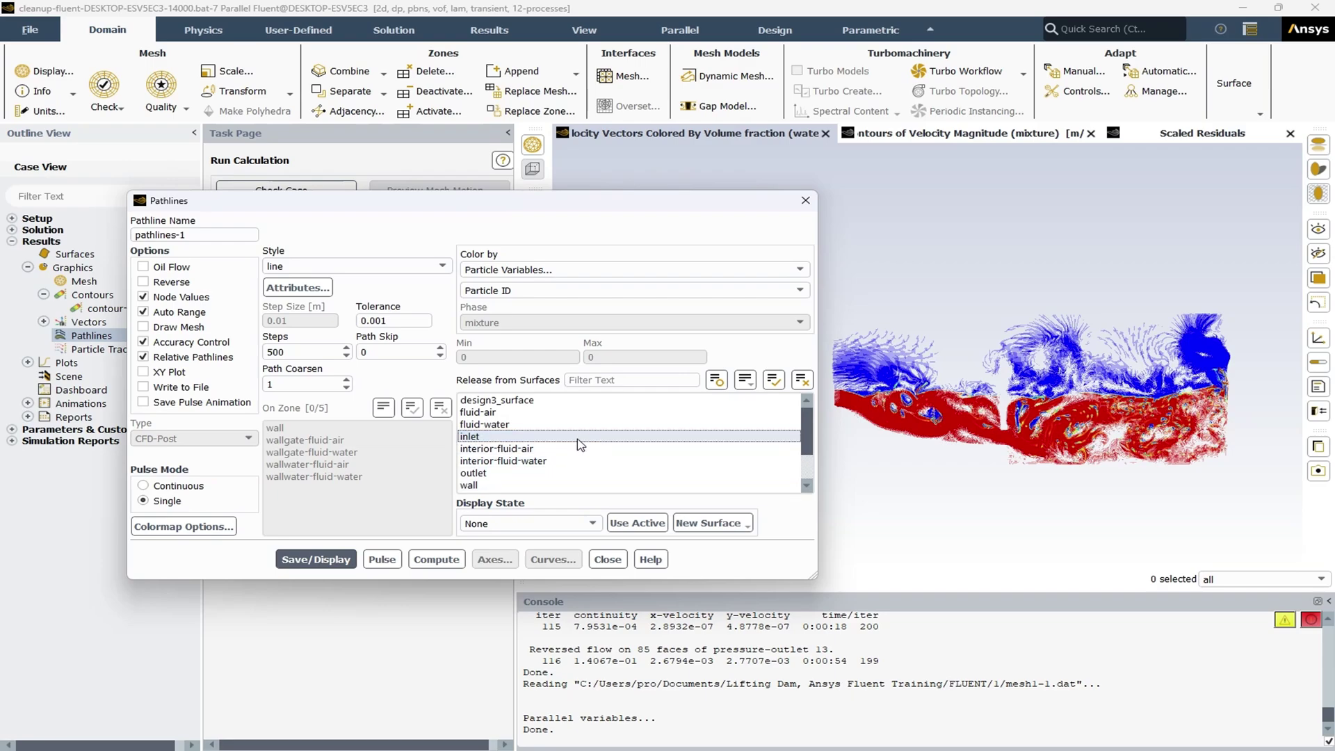
pyautogui.click(556, 438)
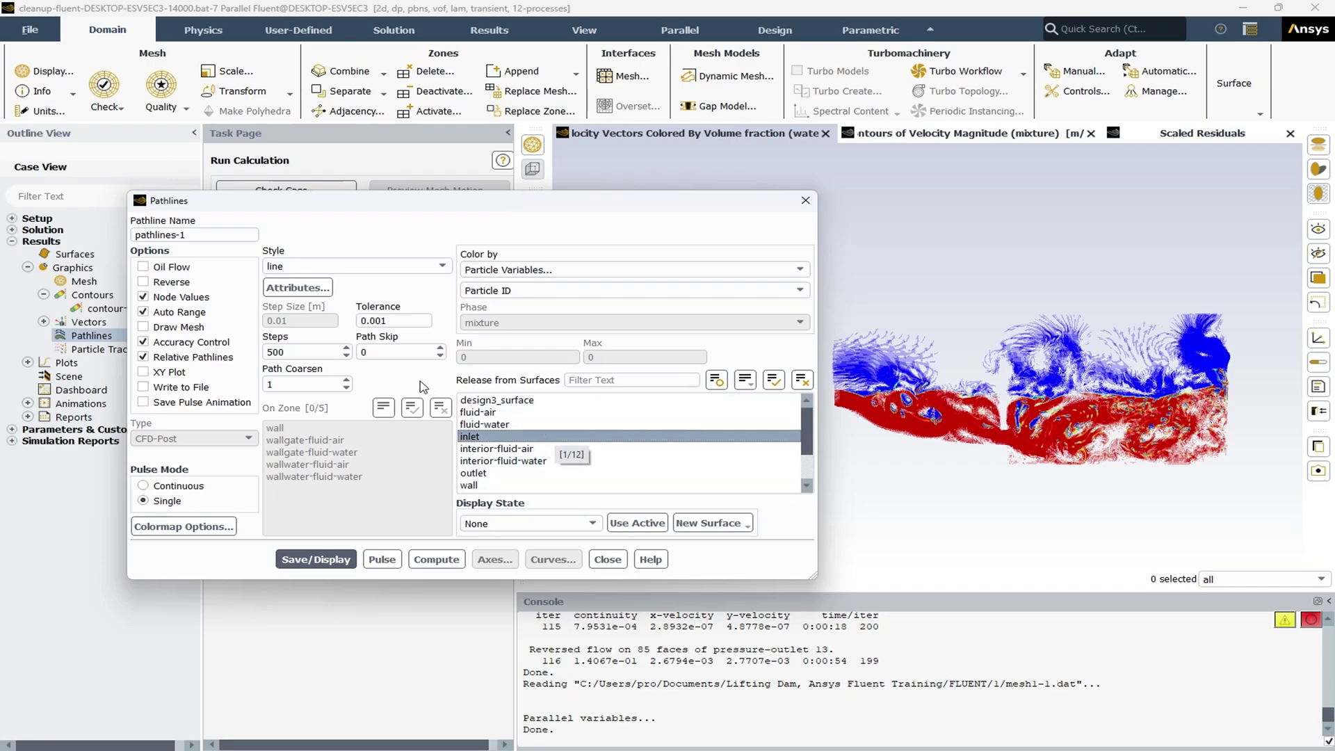
pyautogui.click(534, 272)
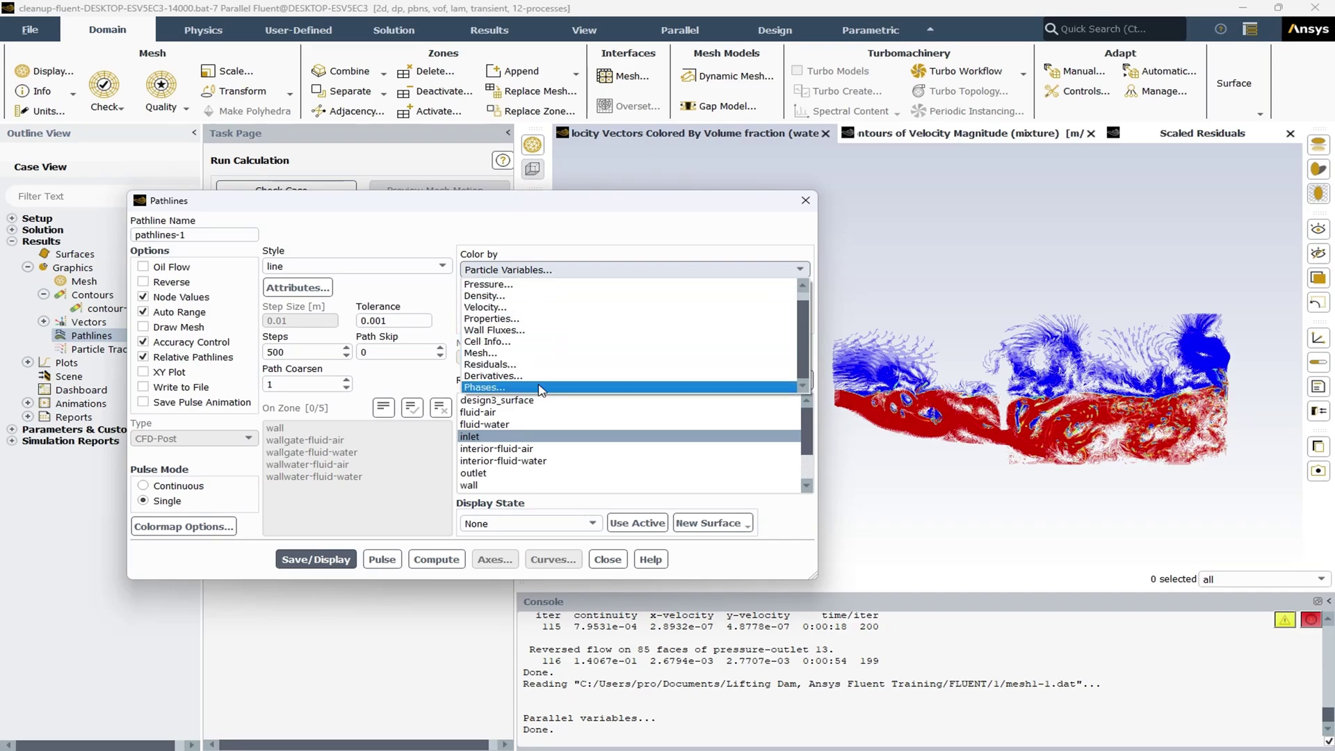
pyautogui.click(532, 389)
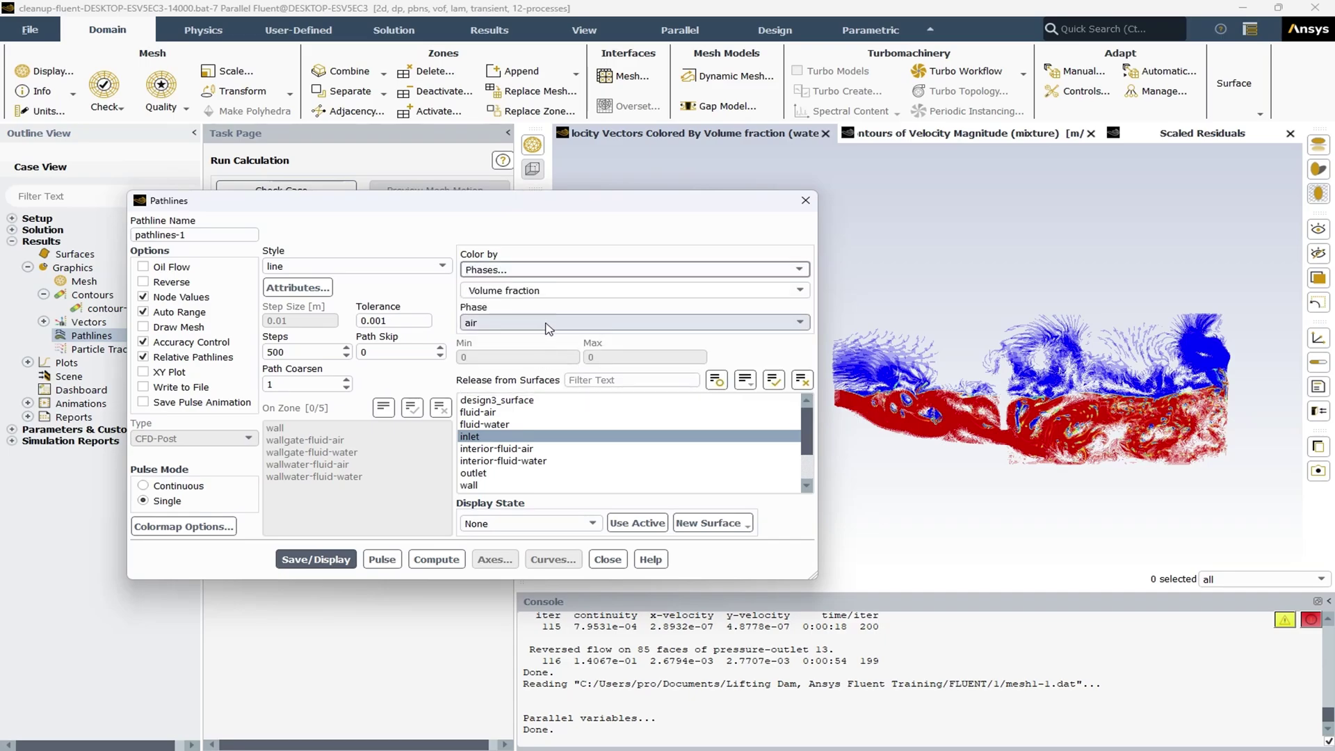
pyautogui.click(504, 323)
pyautogui.click(515, 350)
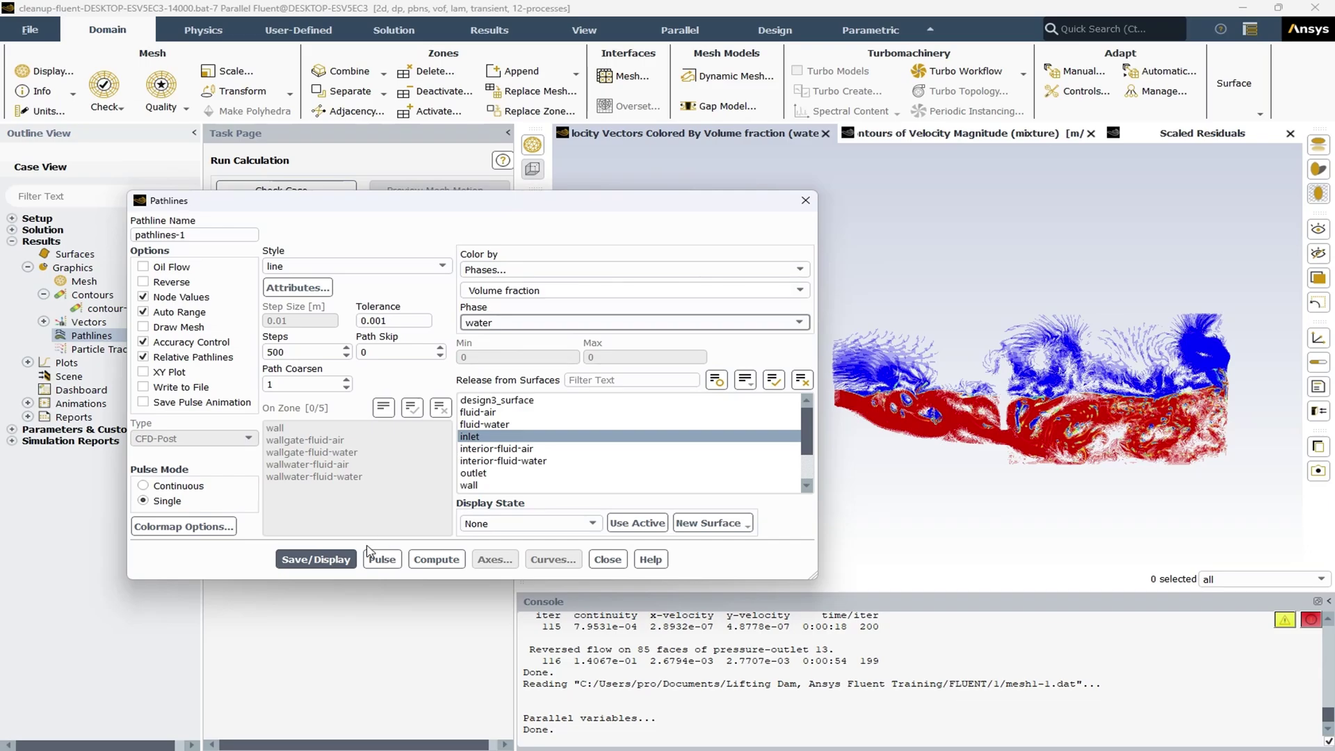
pyautogui.click(316, 559)
# - Set pathlines-1 to 5000 steps, save and display it again, and close the pathline definition
pyautogui.moveTo(555, 201)
pyautogui.mouseDown()
pyautogui.moveTo(352, 227)
pyautogui.moveTo(451, 226)
pyautogui.mouseUp()
pyautogui.click(201, 381)
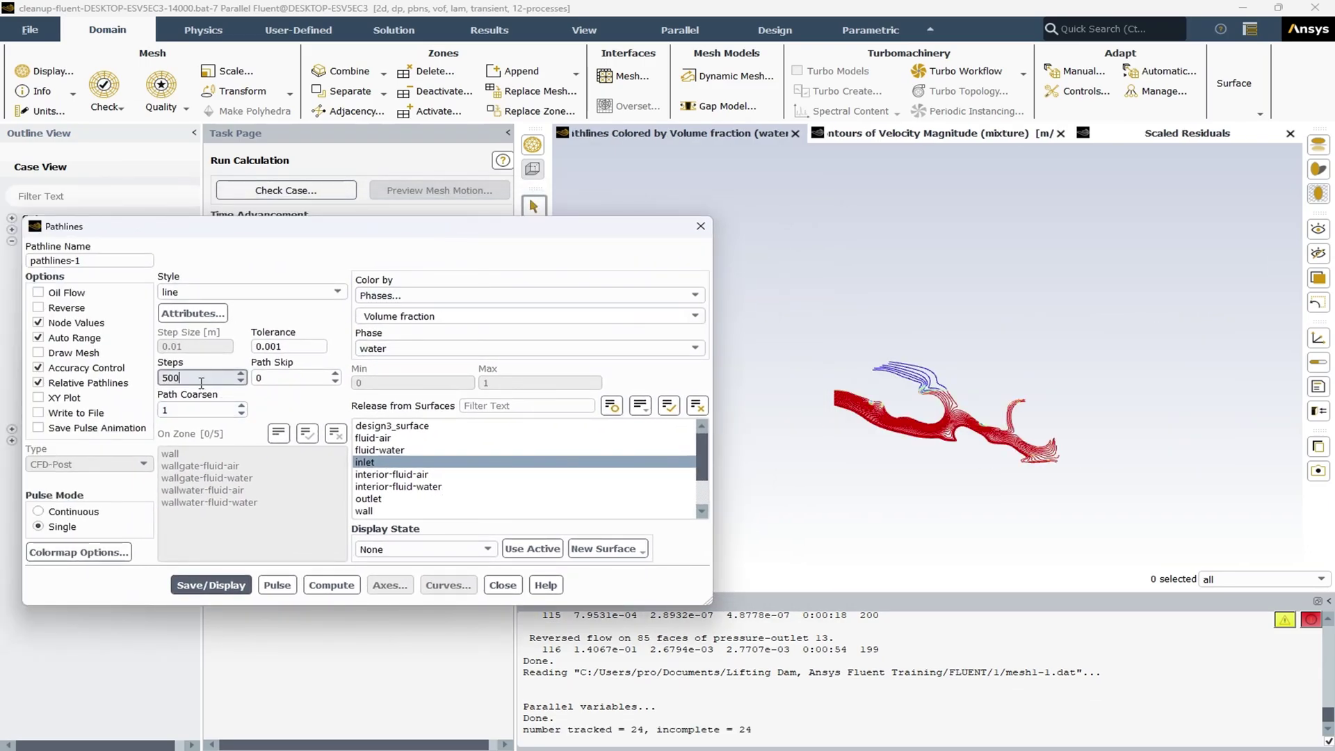
pyautogui.click(205, 586)
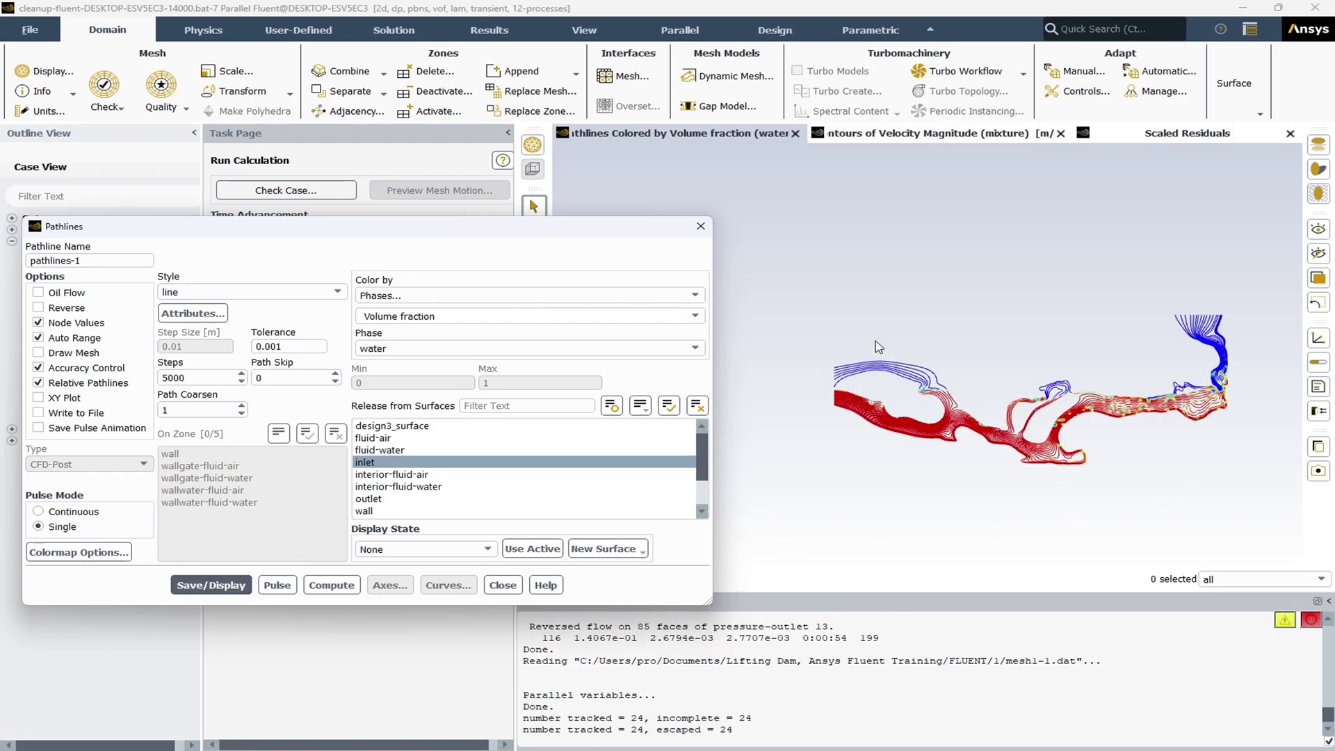
pyautogui.click(499, 587)
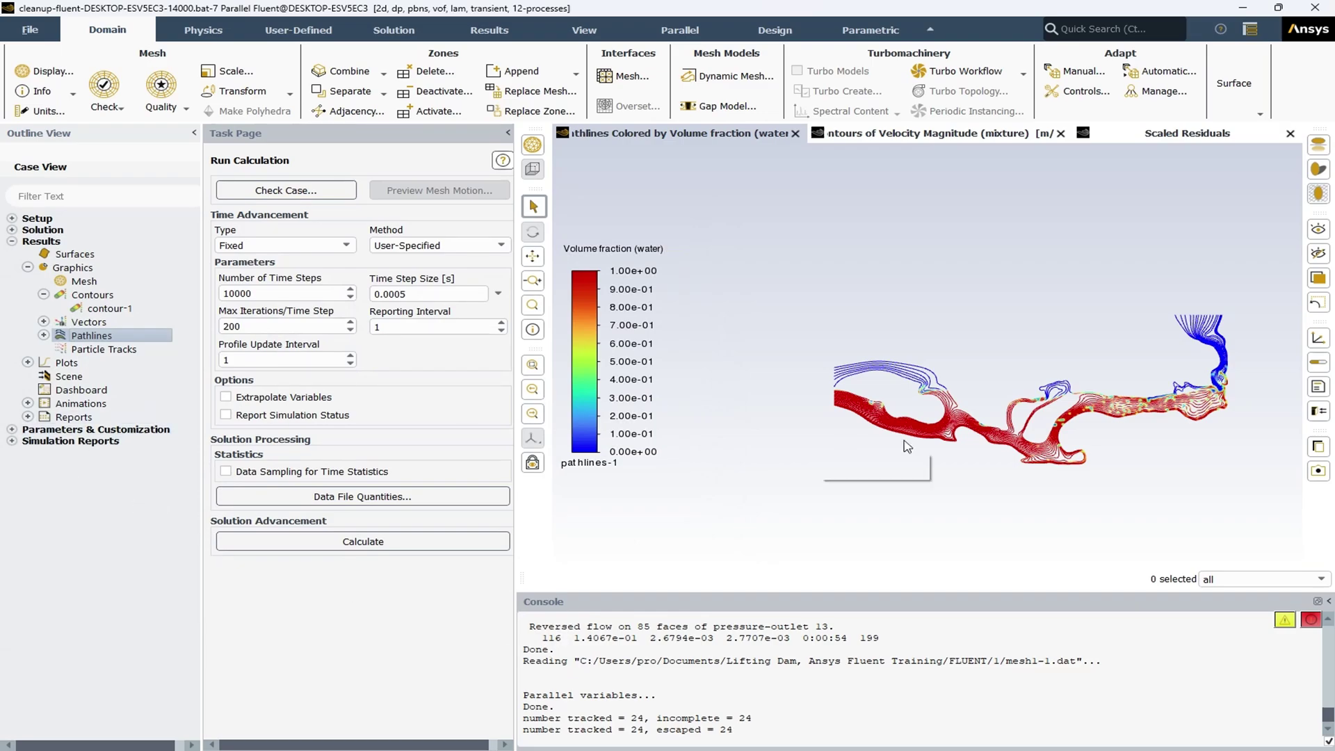
pyautogui.scroll(-1, 750, 304)
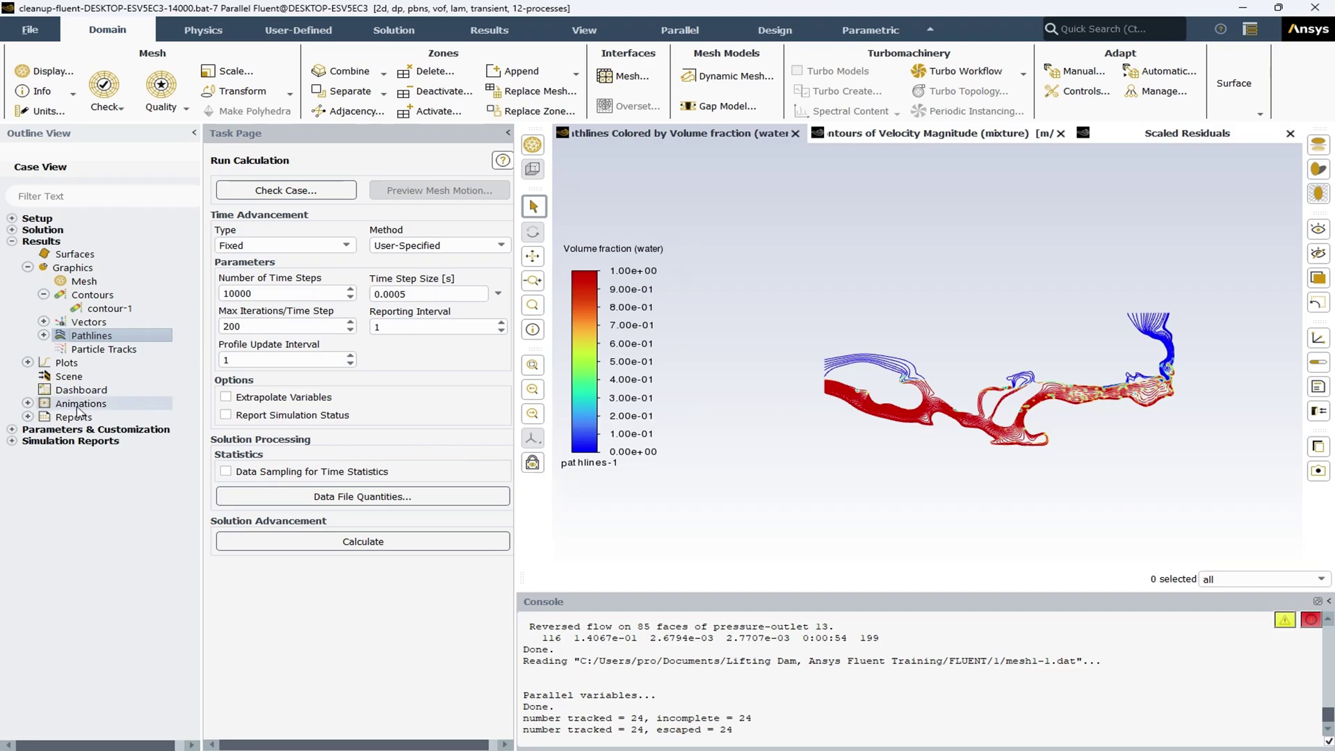
# - Open the playback of animation-1, set its write format to Video File, and review the picture options
pyautogui.click(27, 403)
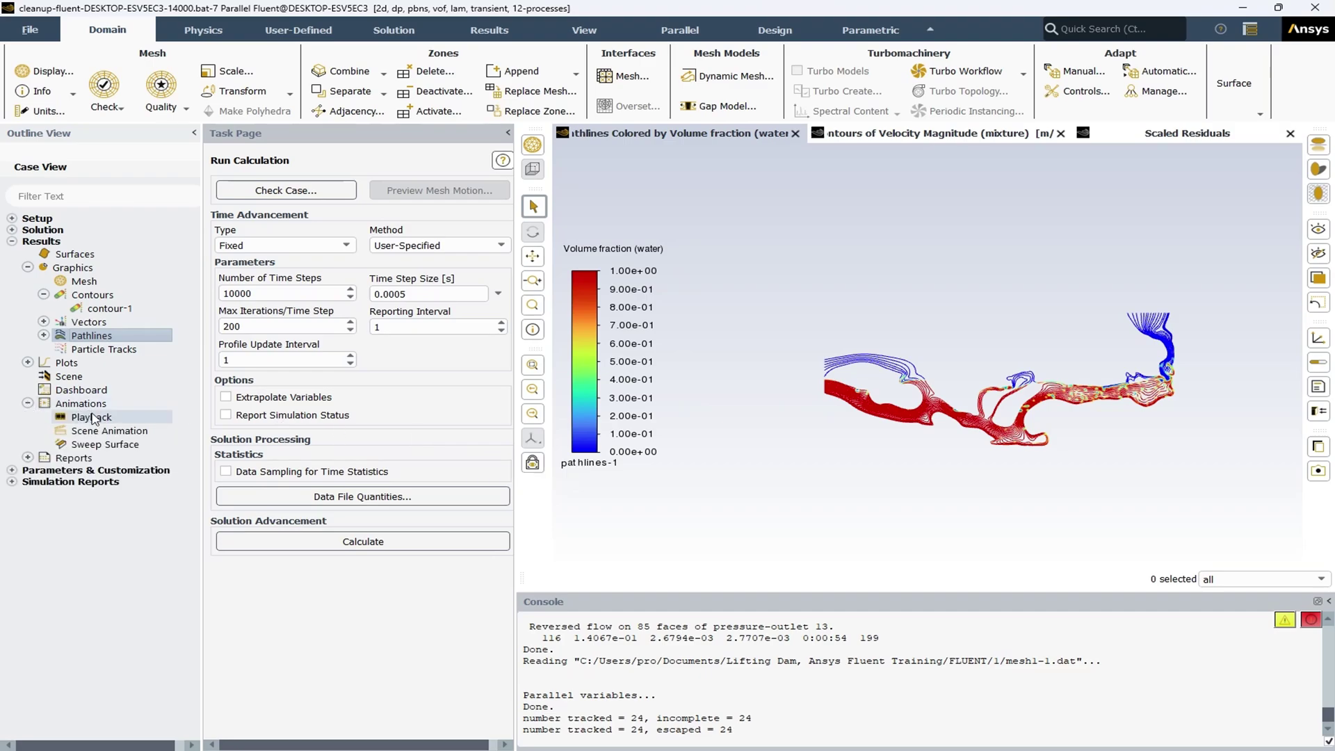
pyautogui.doubleClick(91, 417)
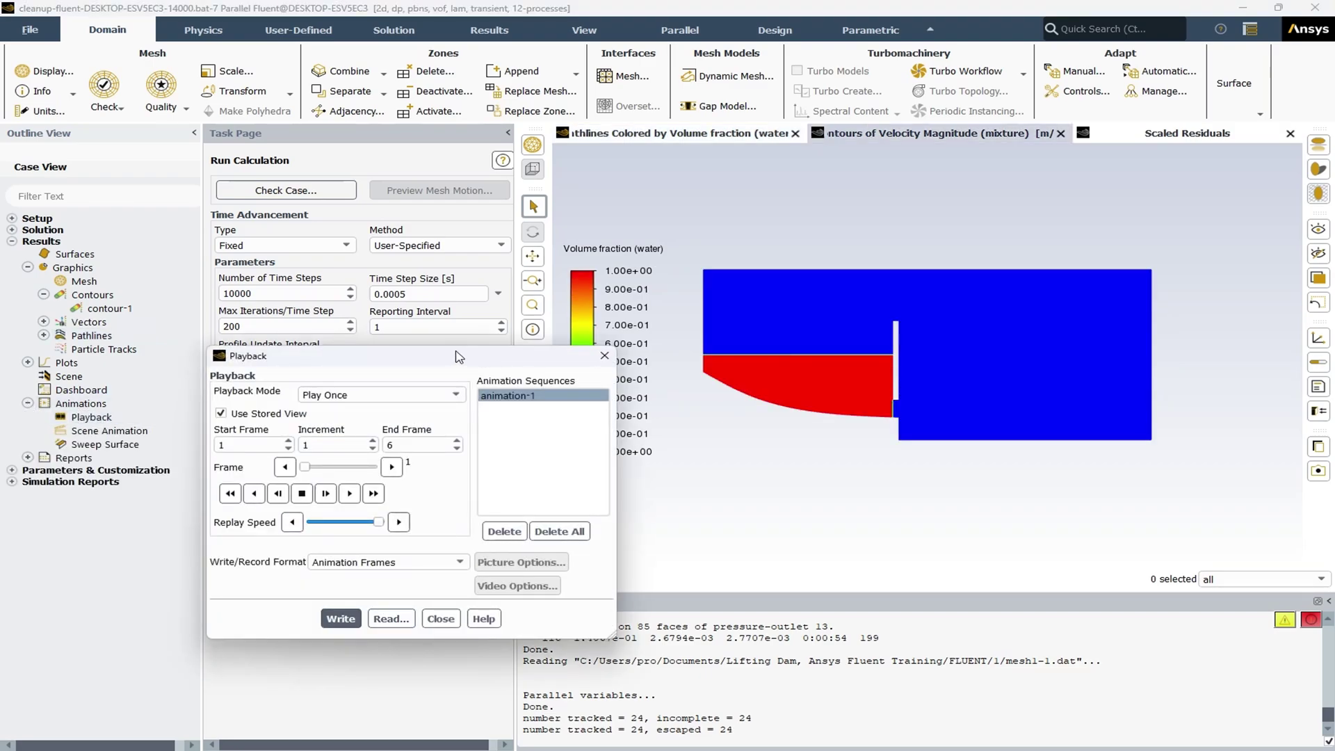
pyautogui.moveTo(459, 357); pyautogui.dragTo(403, 329)
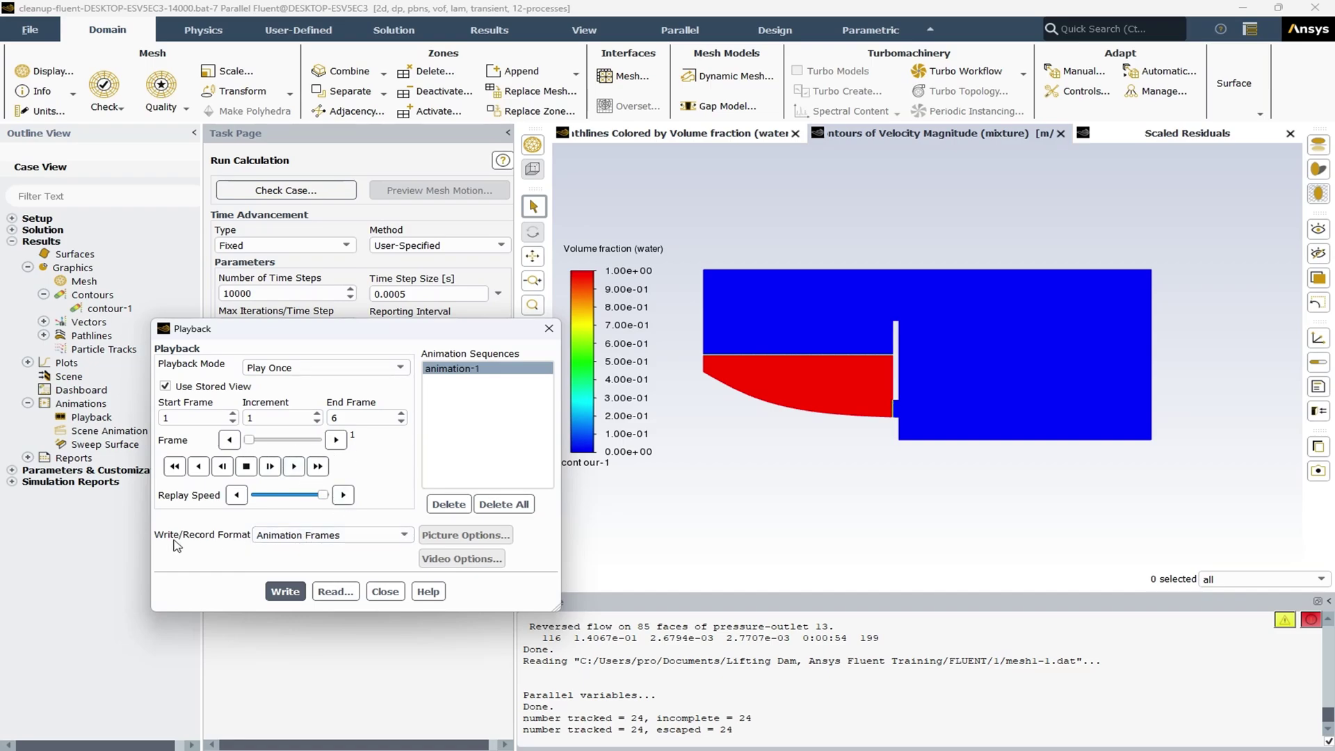
pyautogui.click(313, 535)
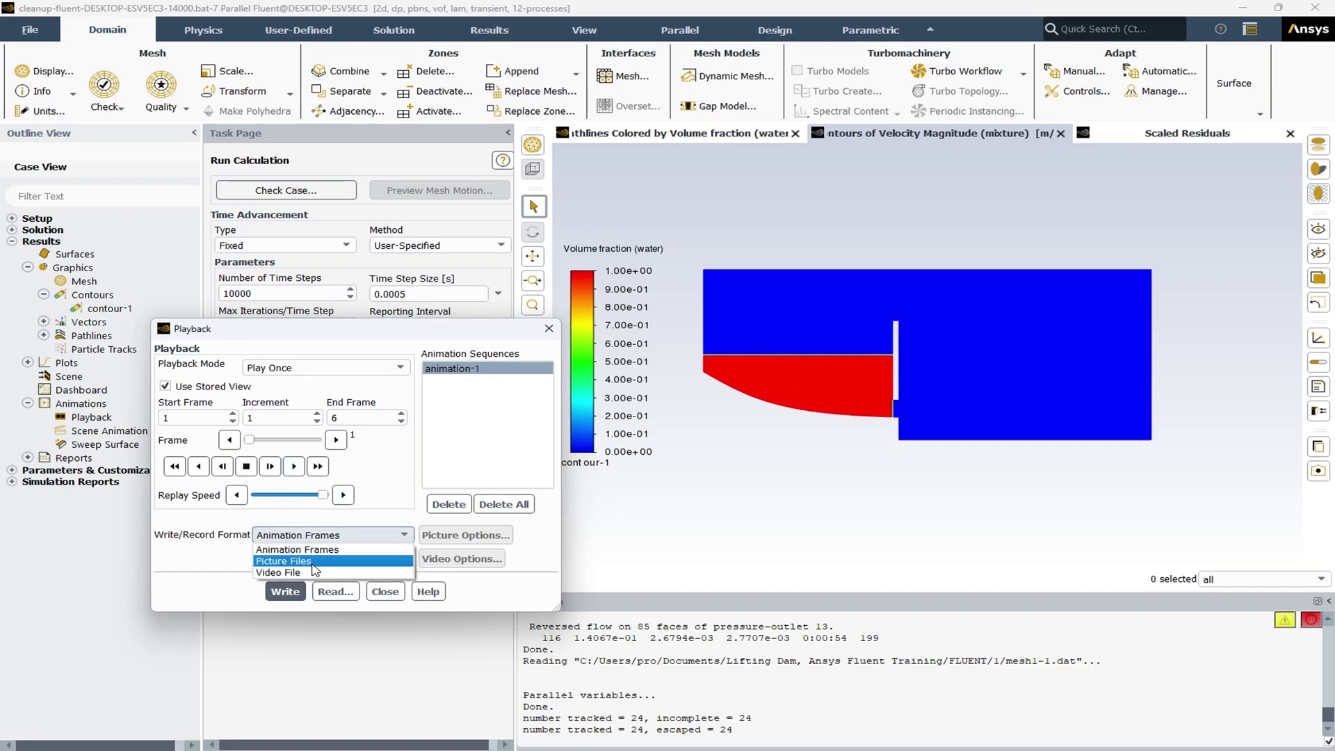
pyautogui.click(313, 572)
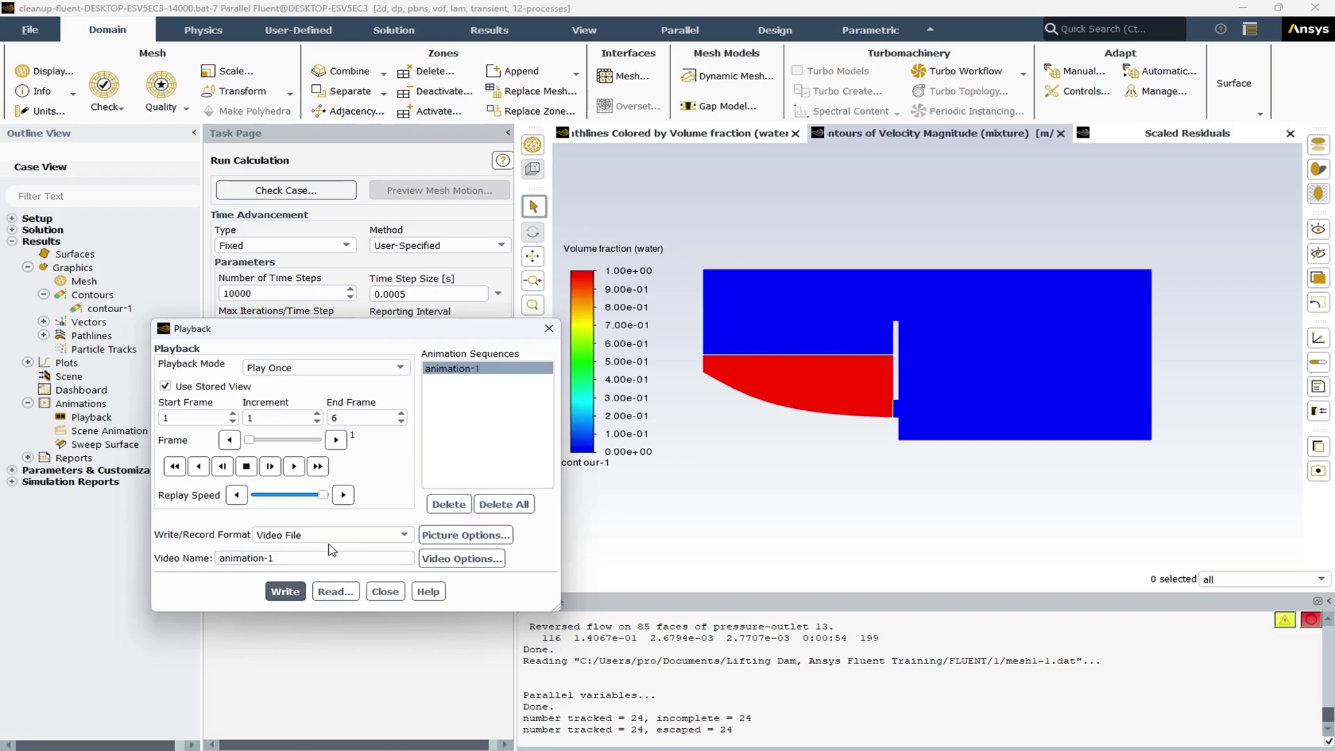
pyautogui.click(483, 535)
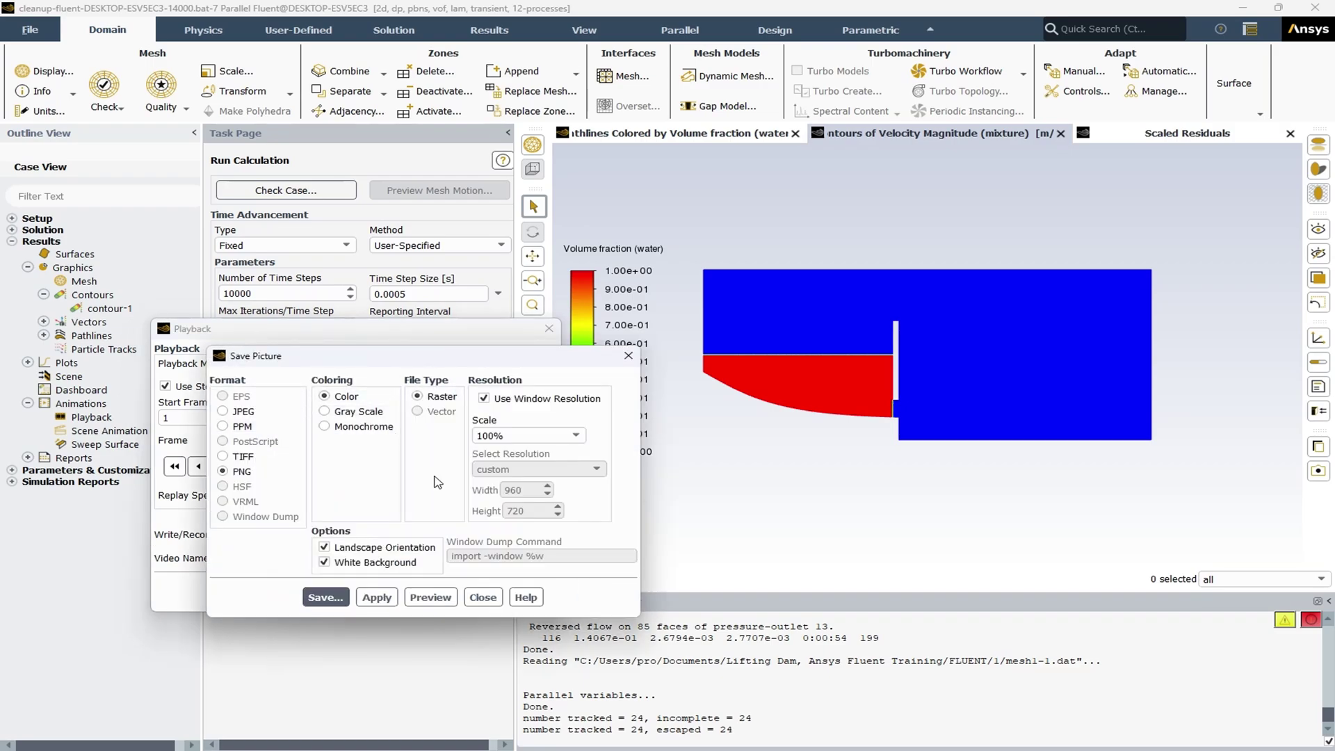
pyautogui.click(482, 597)
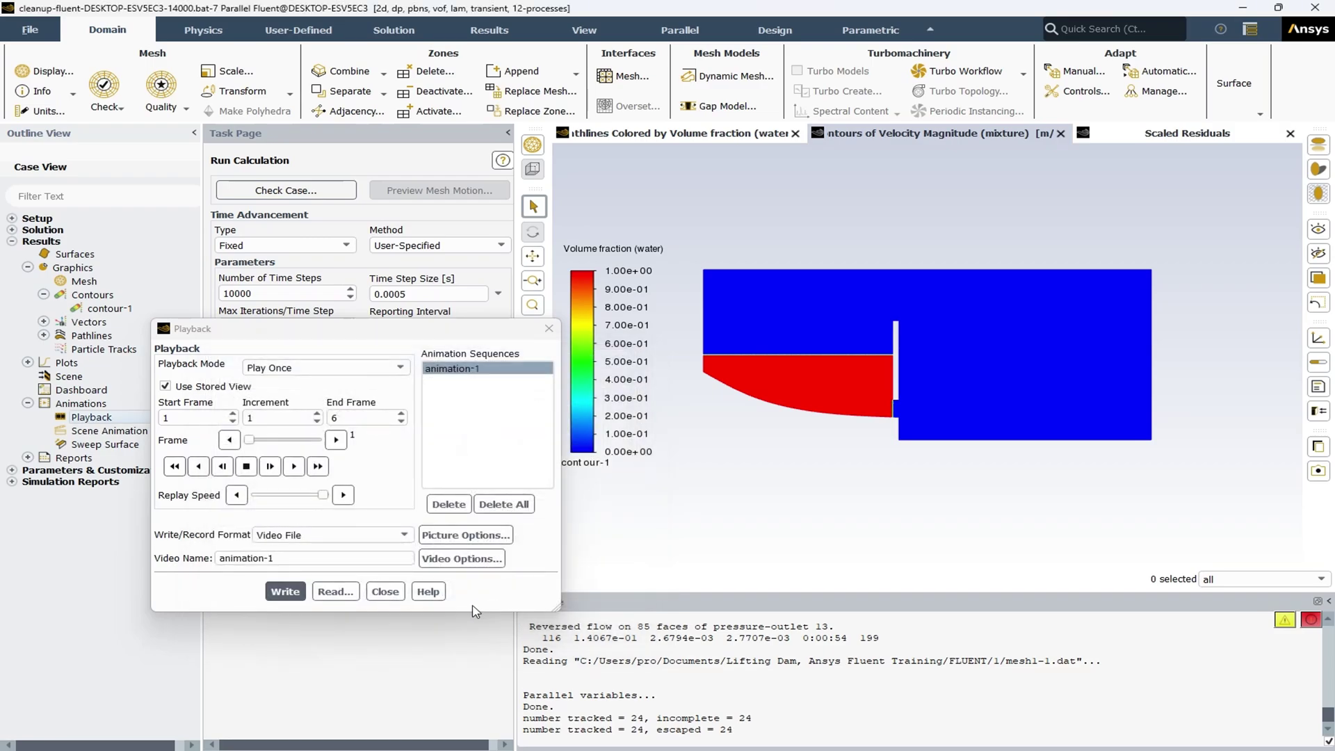
# - Try MP4 video options of 30 FPS without the original resolution for animation-1, then cancel them and close the playback
pyautogui.click(452, 561)
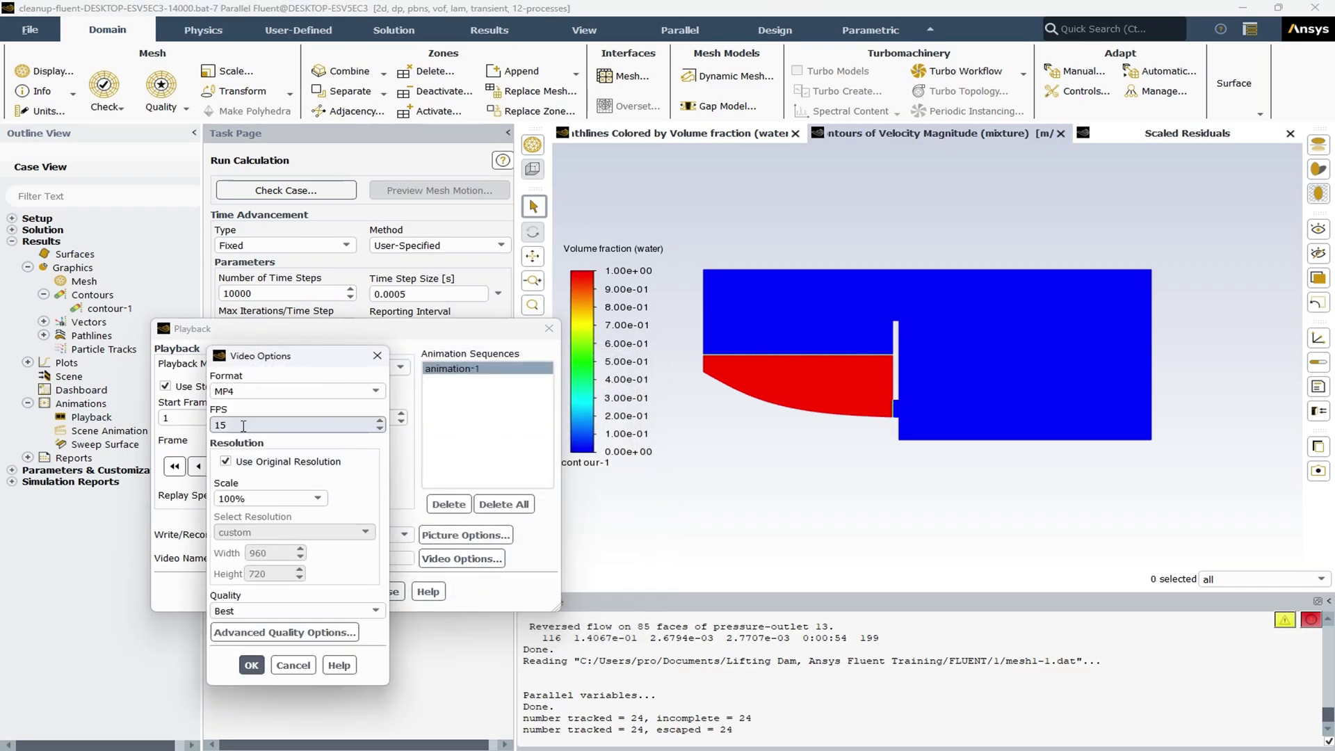
pyautogui.moveTo(244, 425); pyautogui.dragTo(213, 424)
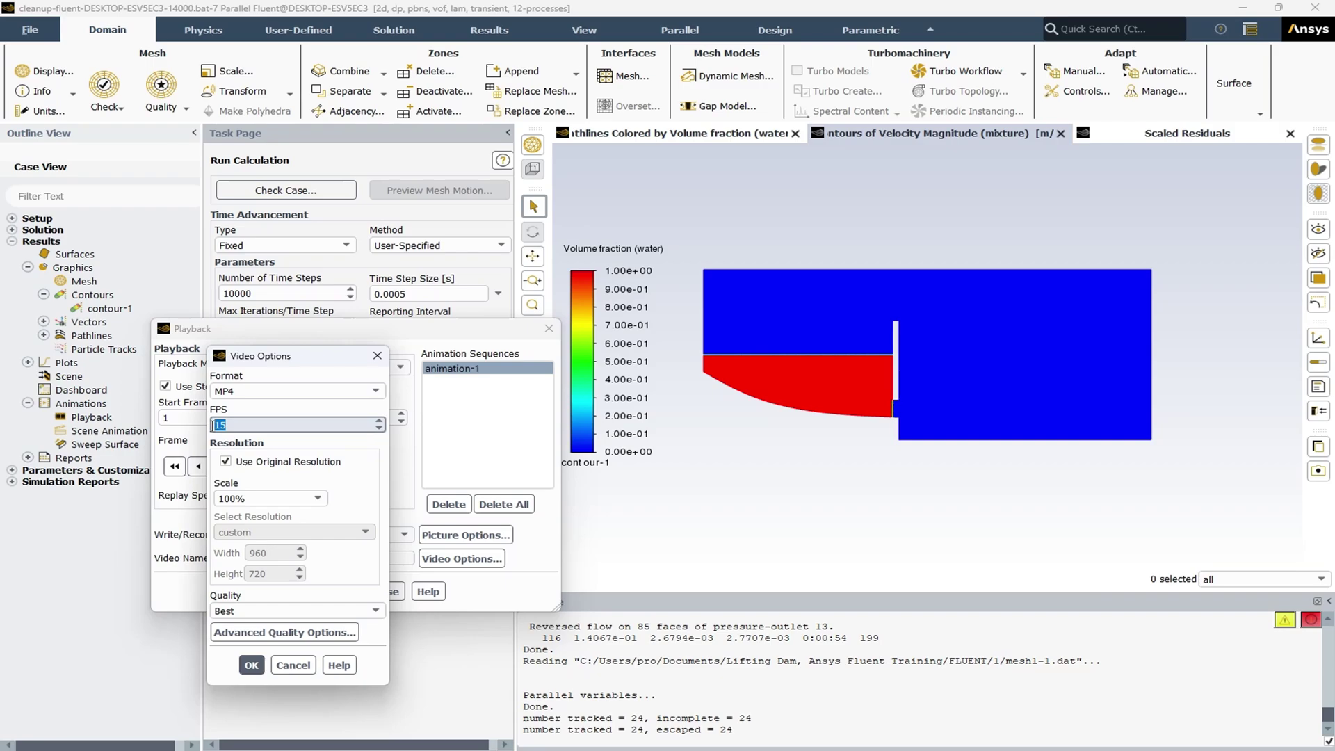
pyautogui.write('30')
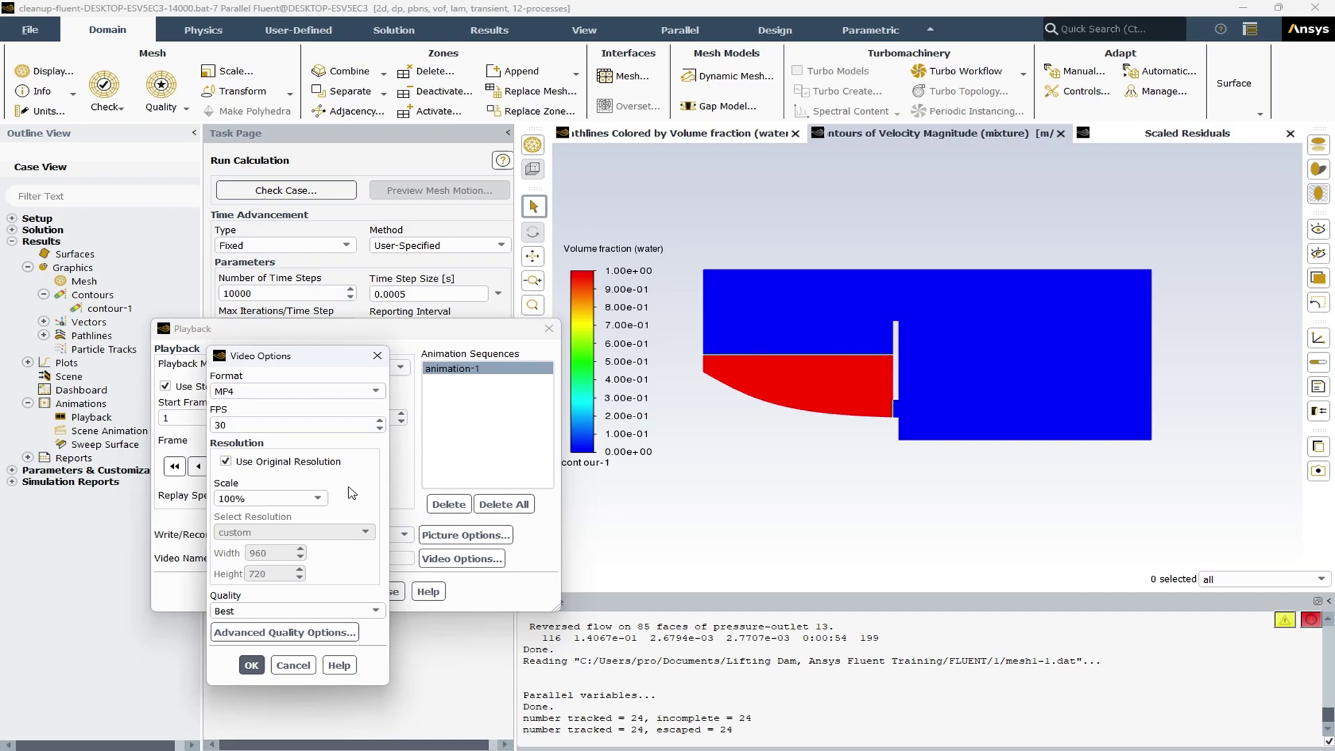
pyautogui.click(266, 464)
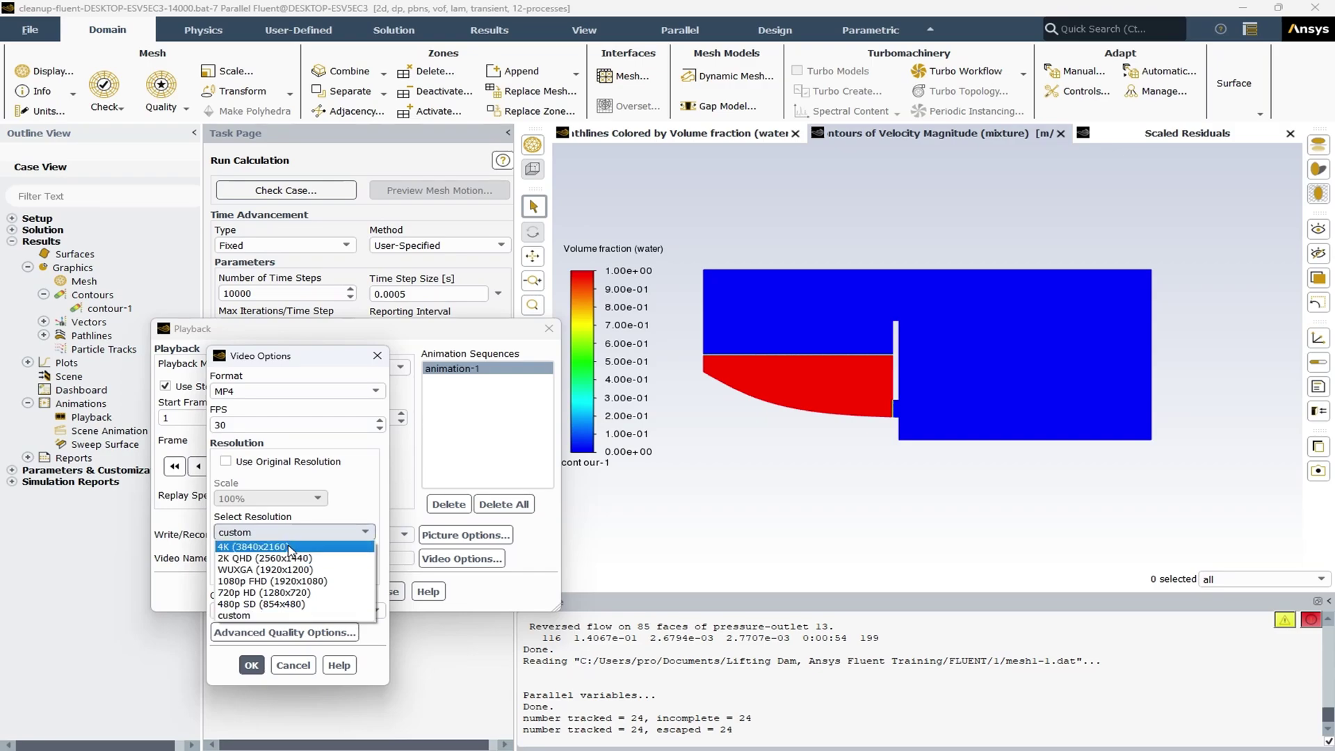
pyautogui.click(353, 506)
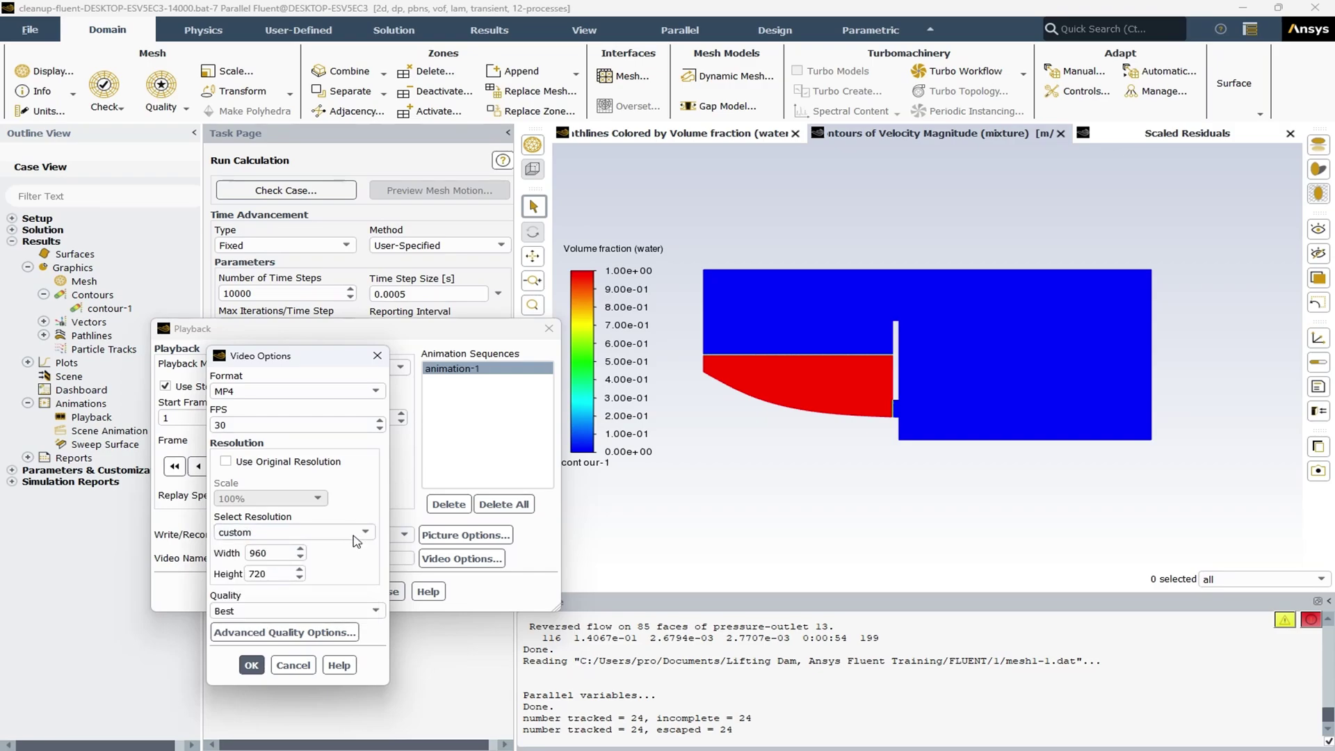
pyautogui.click(293, 665)
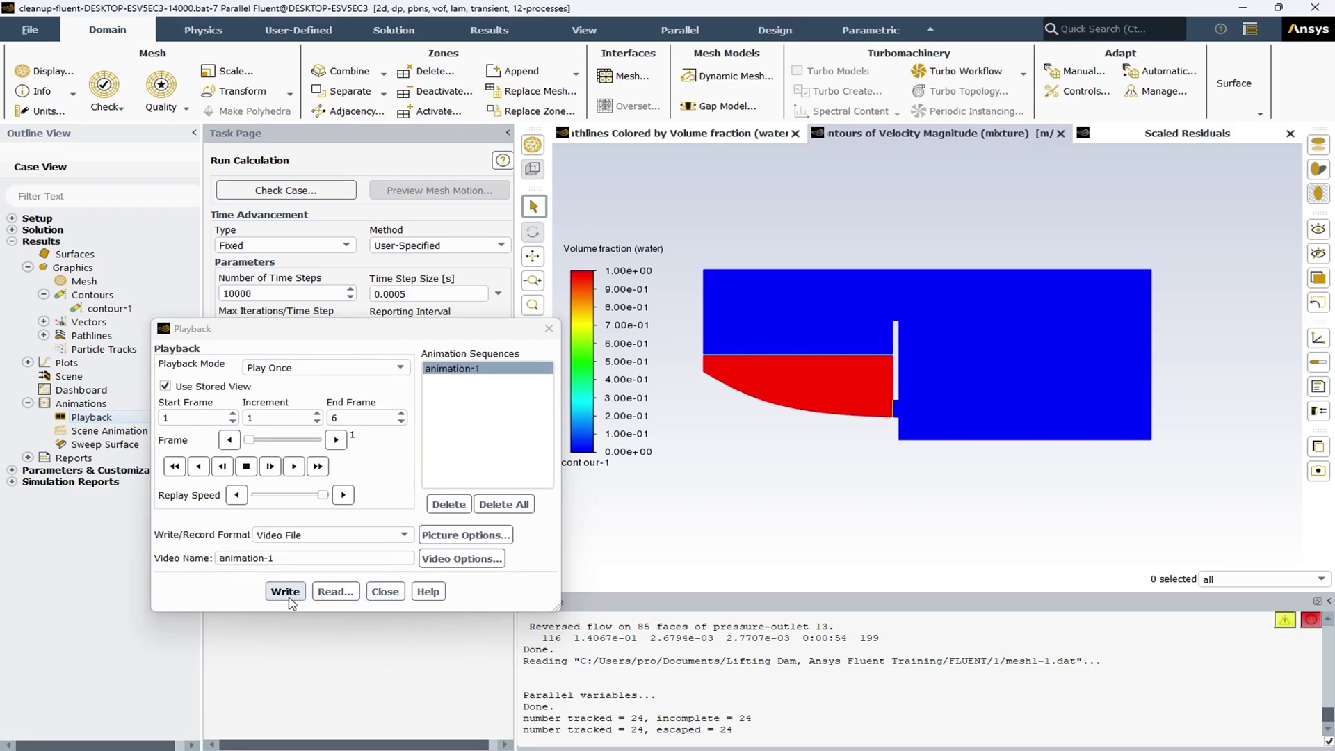
pyautogui.click(385, 592)
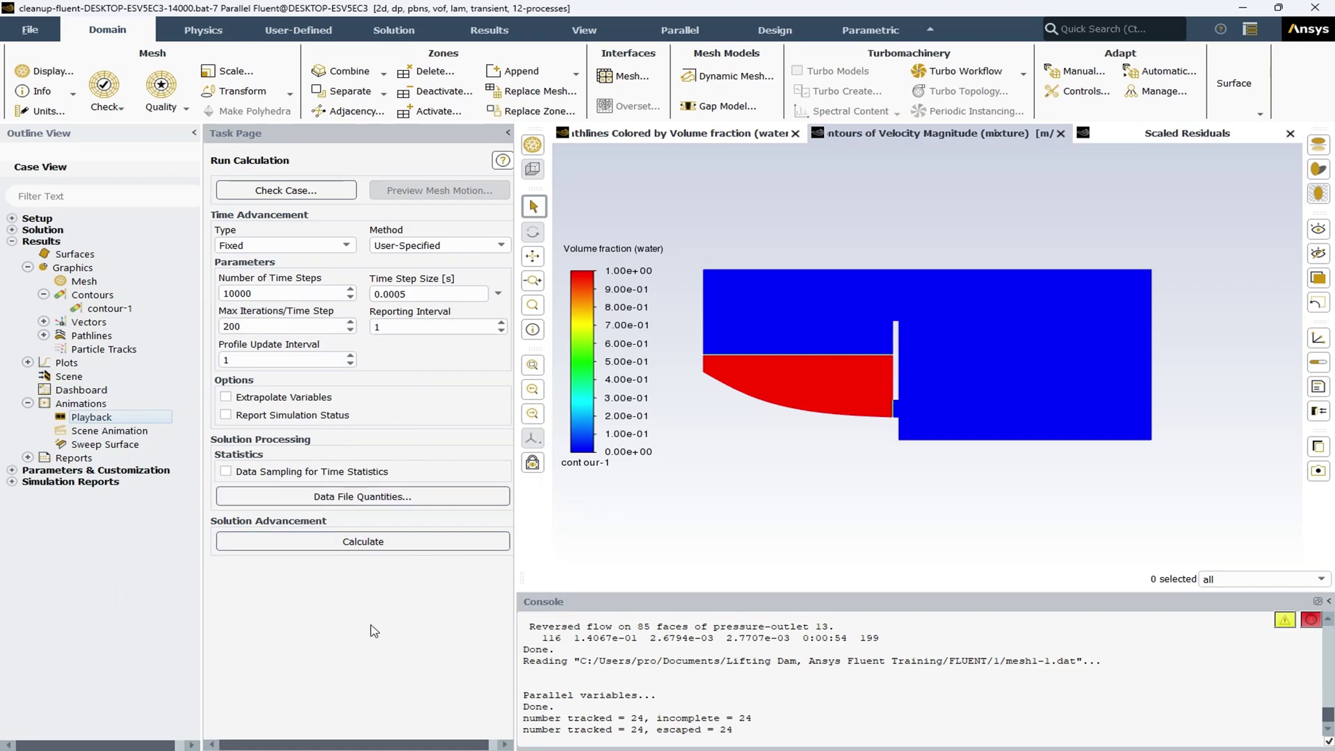
# - Switch to File Explorer, watch the mesh1 1 01621 video from folder 1 of Pics in Media Player, and close the player
pyautogui.hotkey('alt', 'Tab')
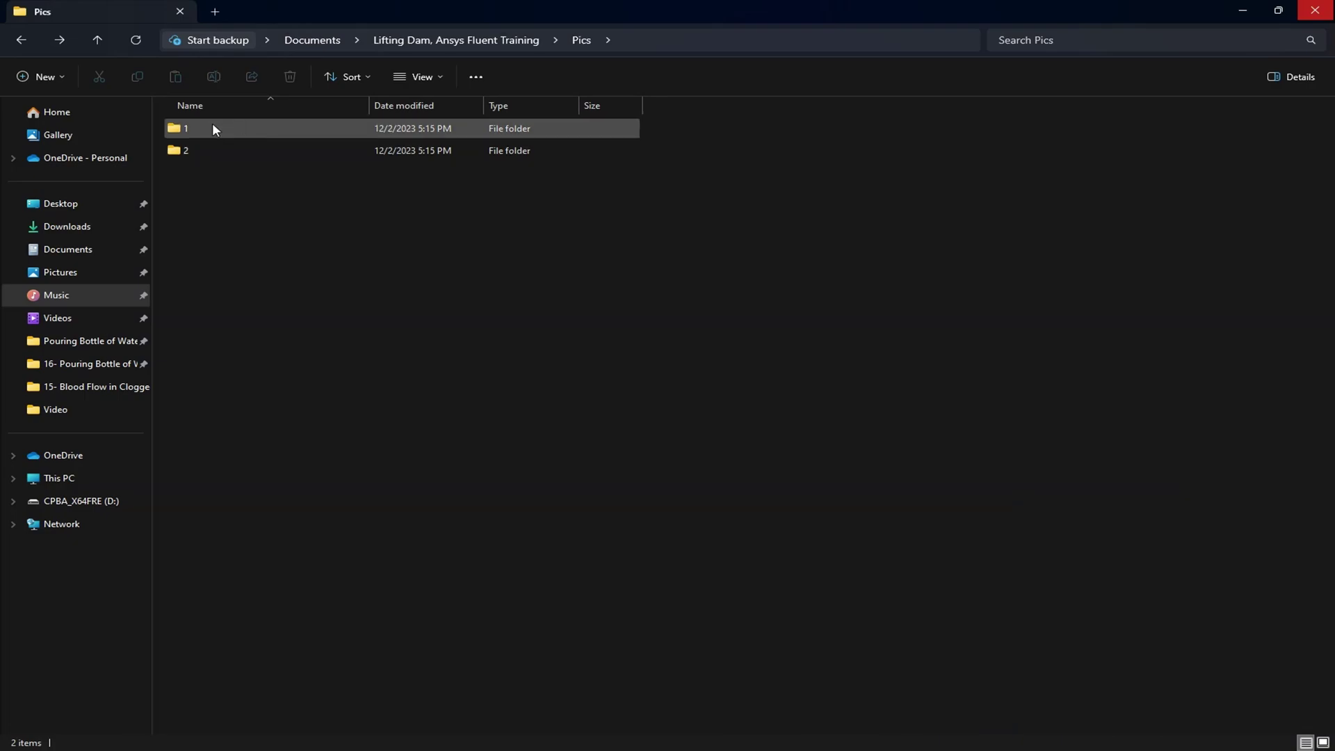
pyautogui.doubleClick(178, 128)
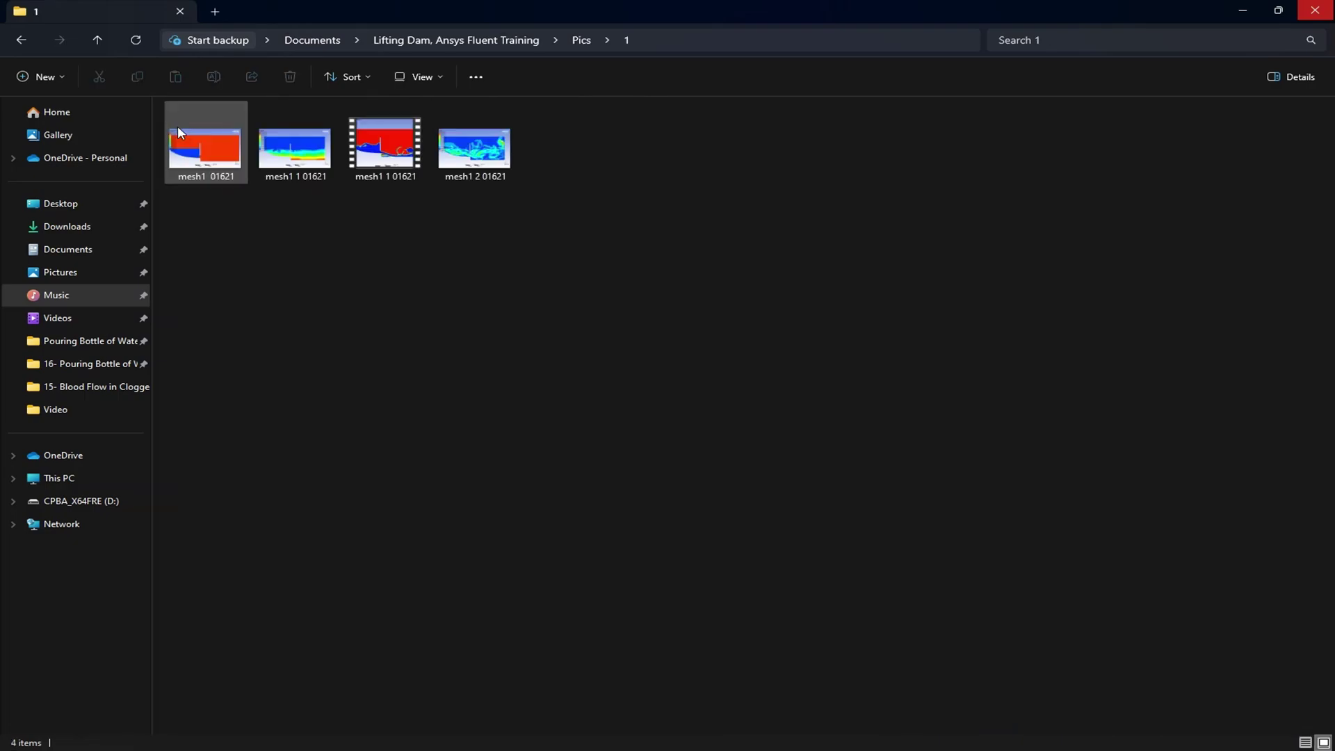
pyautogui.doubleClick(389, 147)
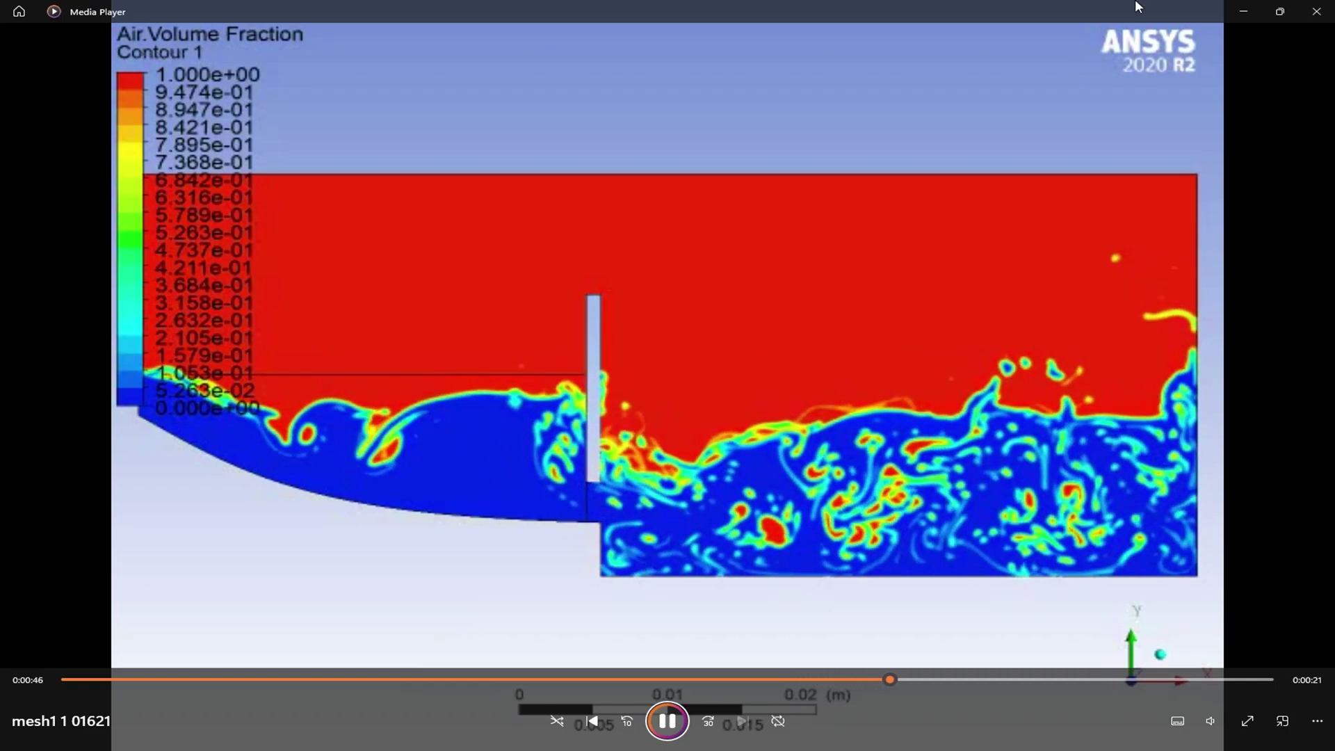
pyautogui.doubleClick(738, 231)
pyautogui.doubleClick(719, 257)
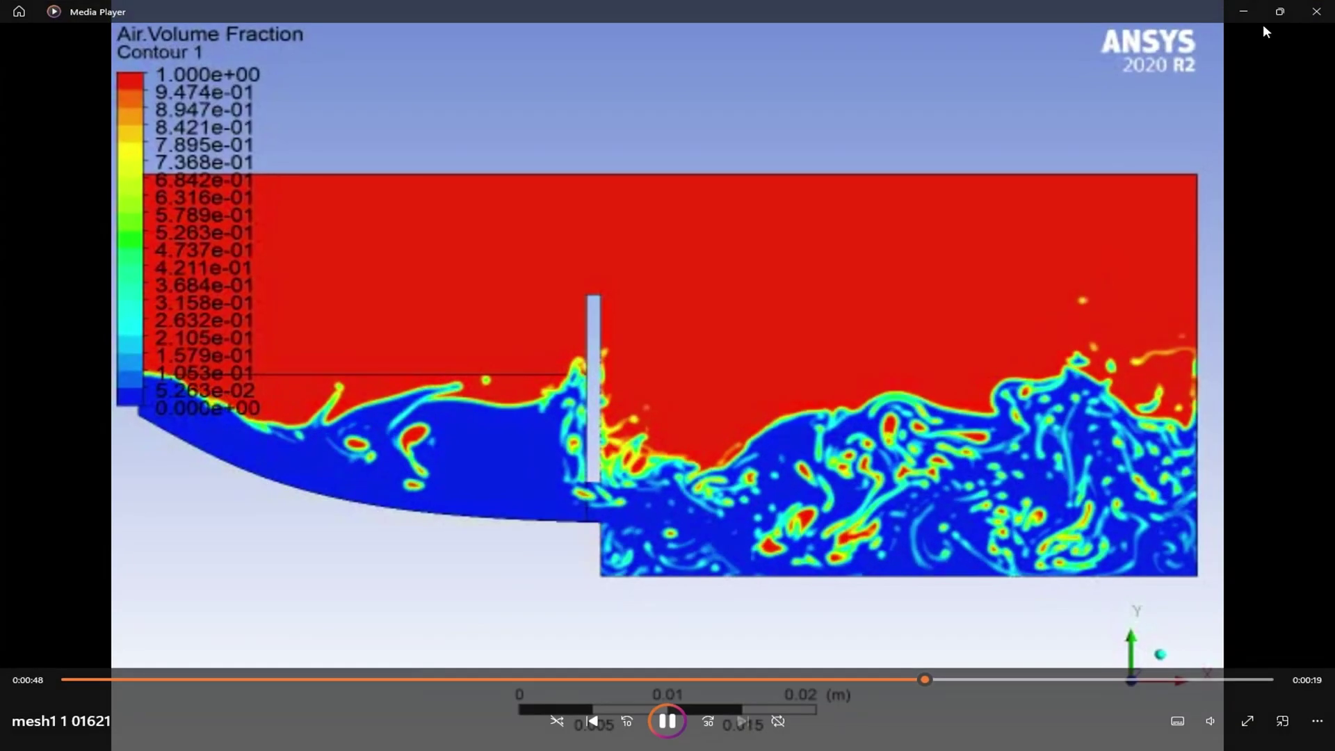
pyautogui.click(1285, 11)
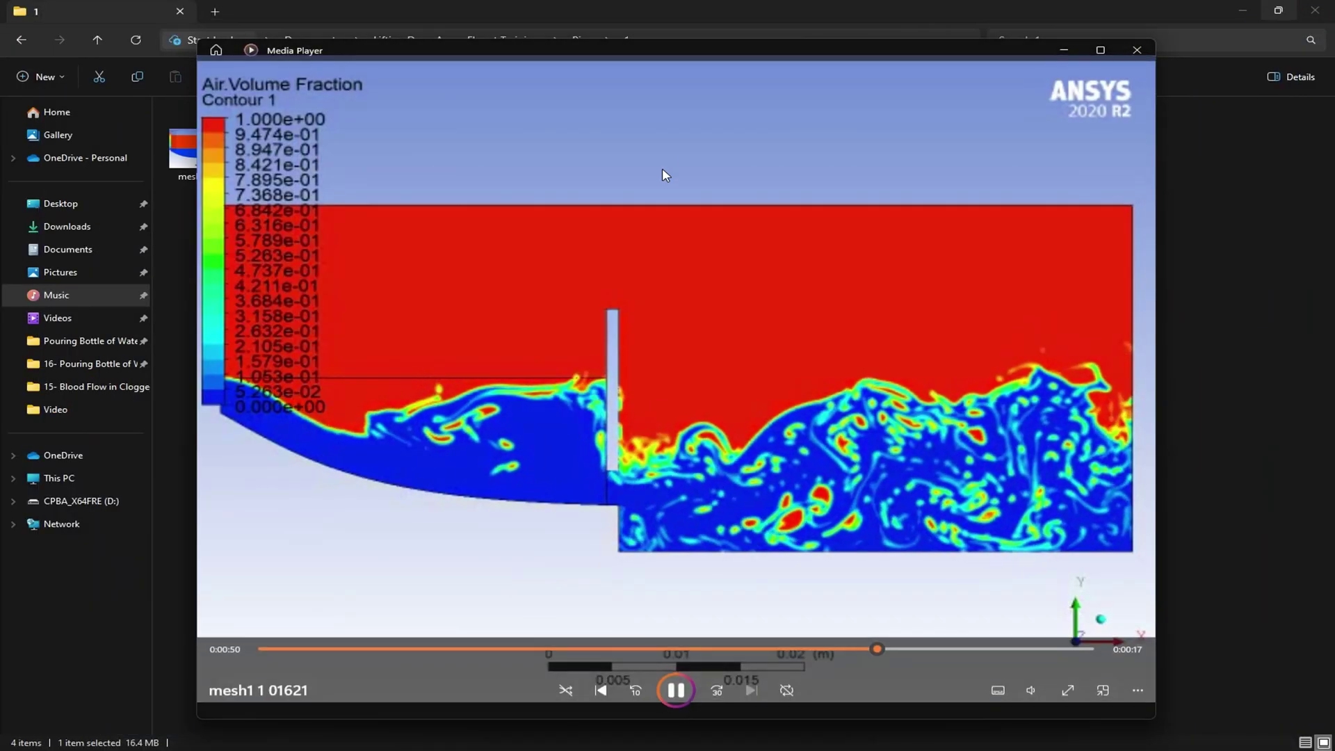
pyautogui.moveTo(713, 54); pyautogui.dragTo(792, 81)
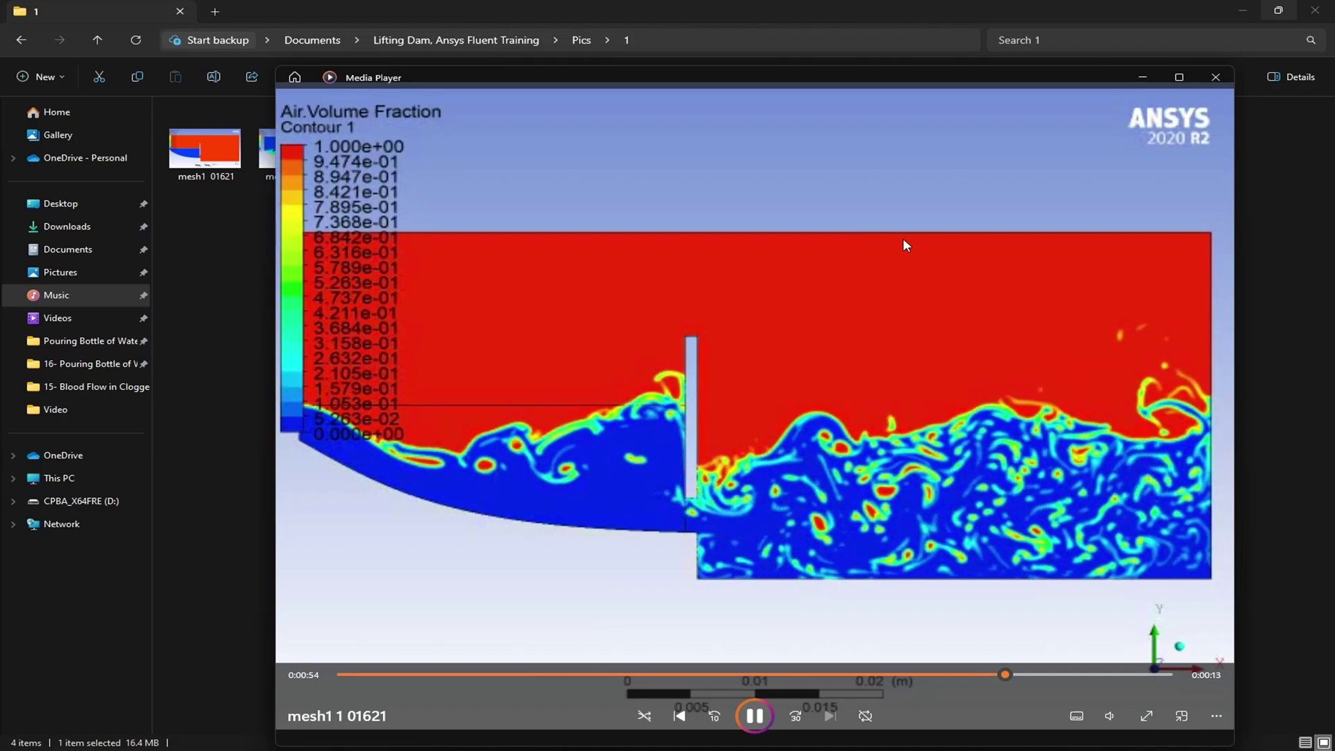
pyautogui.click(1212, 79)
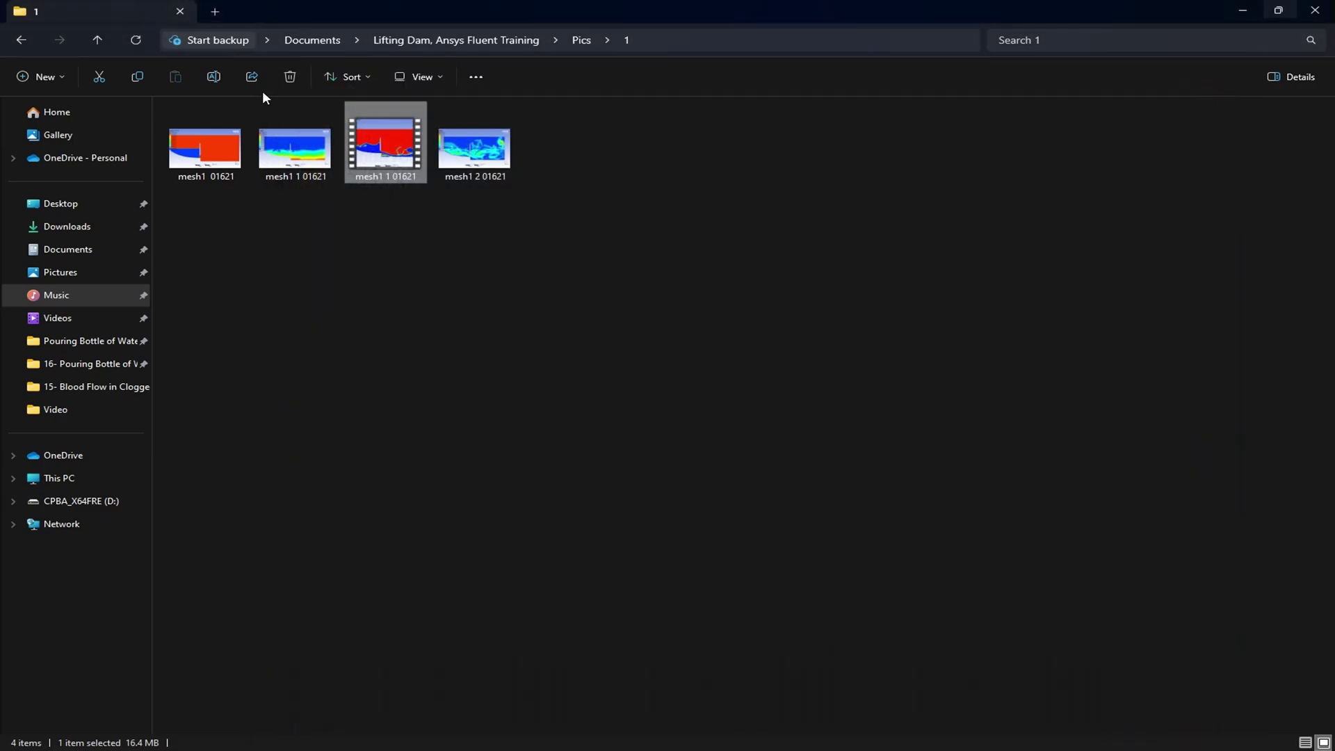
# - Go to folder 2 of Pics and watch the mesh2 02 1 01720 video in full screen
pyautogui.click(21, 40)
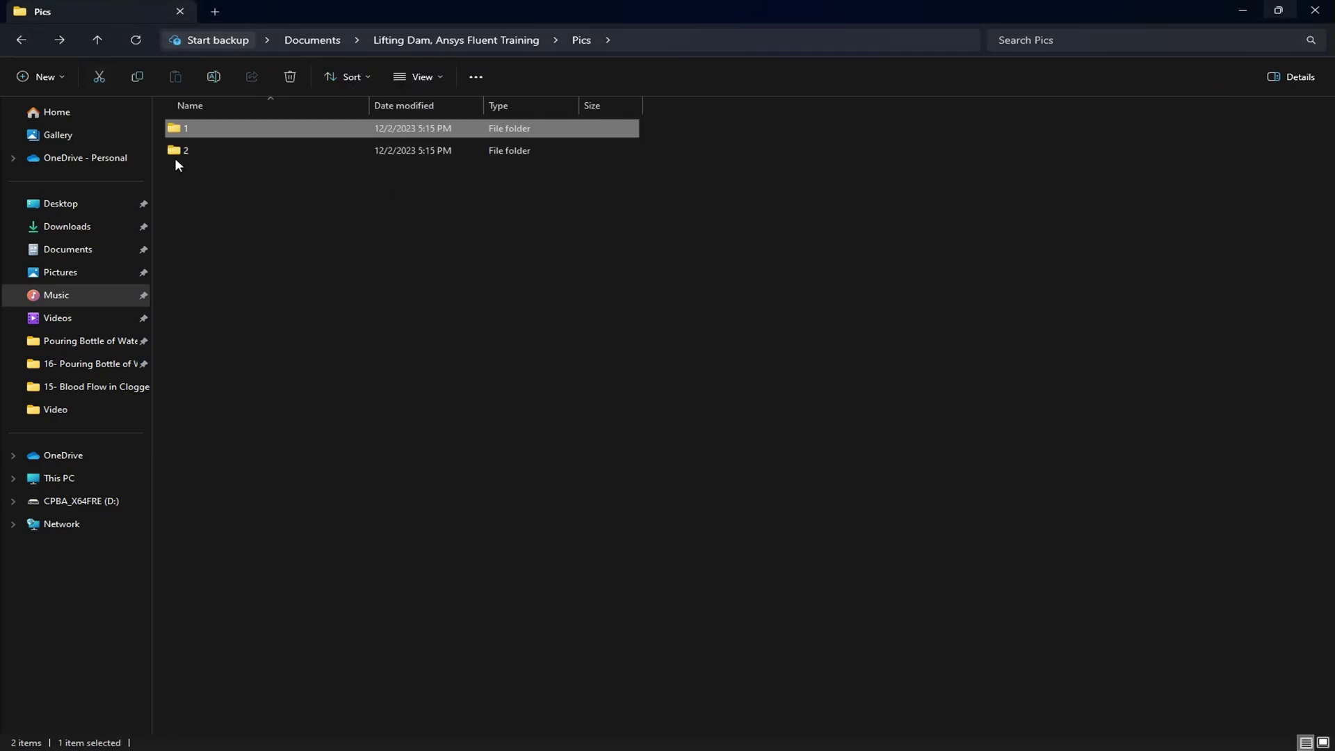
pyautogui.doubleClick(174, 152)
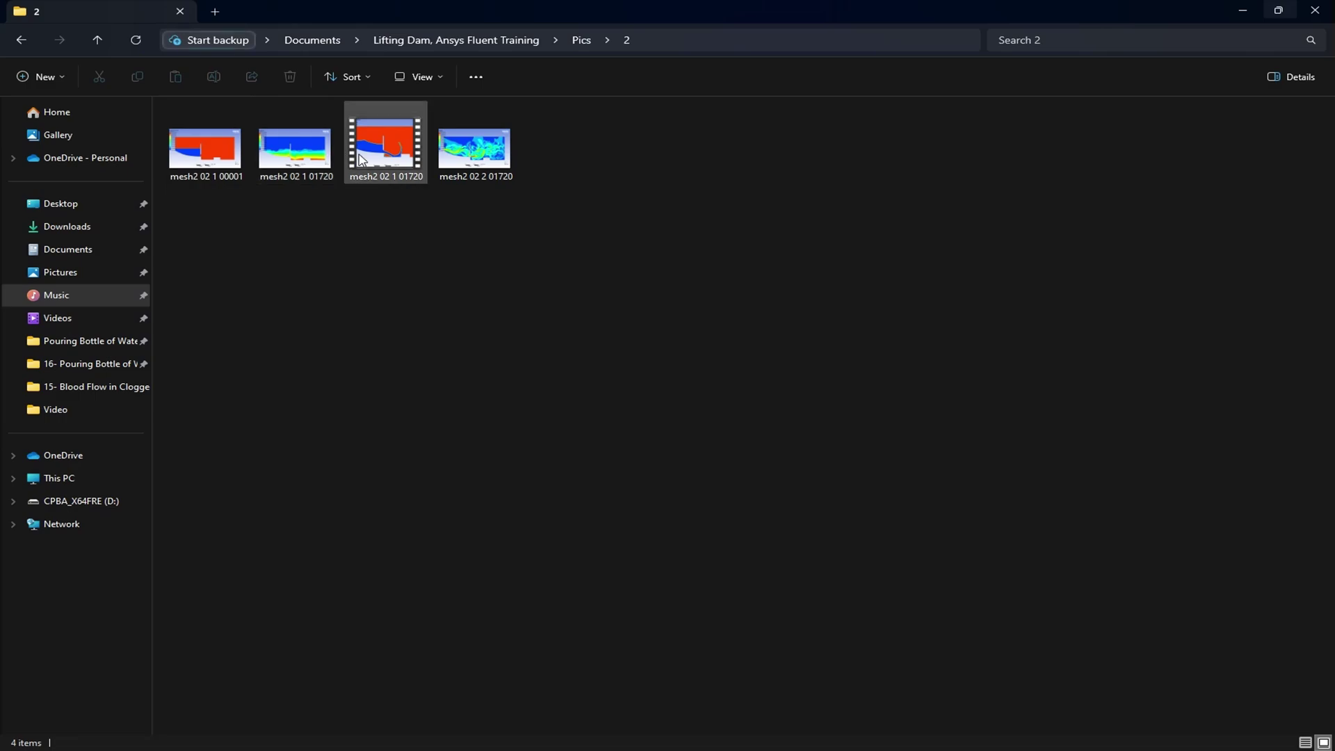
pyautogui.doubleClick(404, 159)
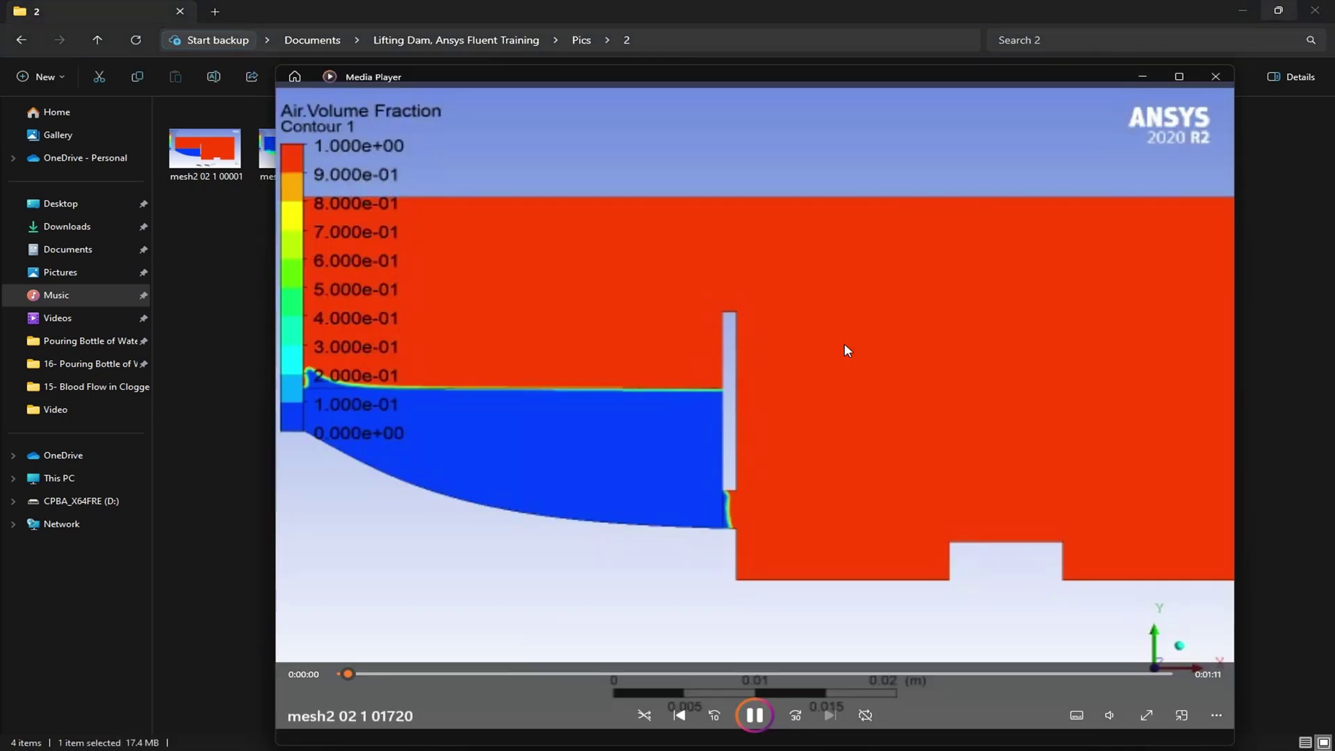
pyautogui.doubleClick(844, 348)
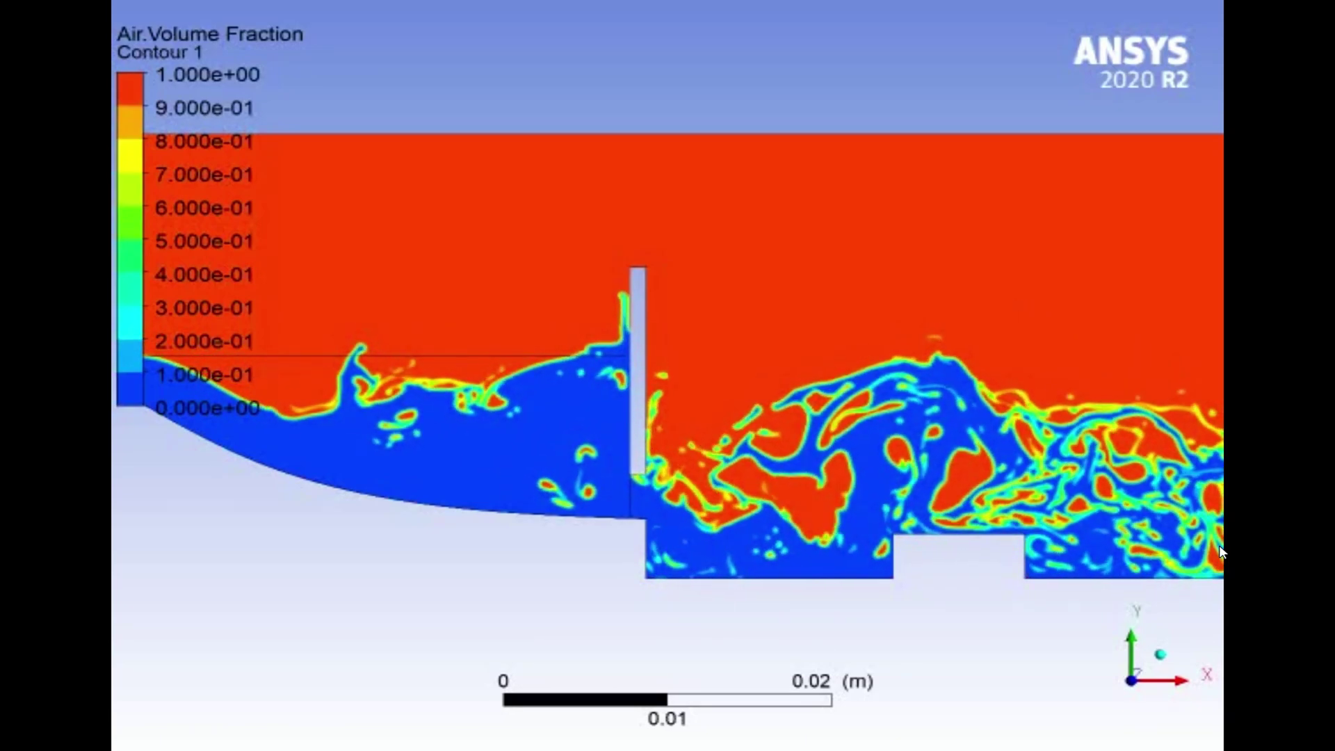
pyautogui.moveTo(1217, 538)
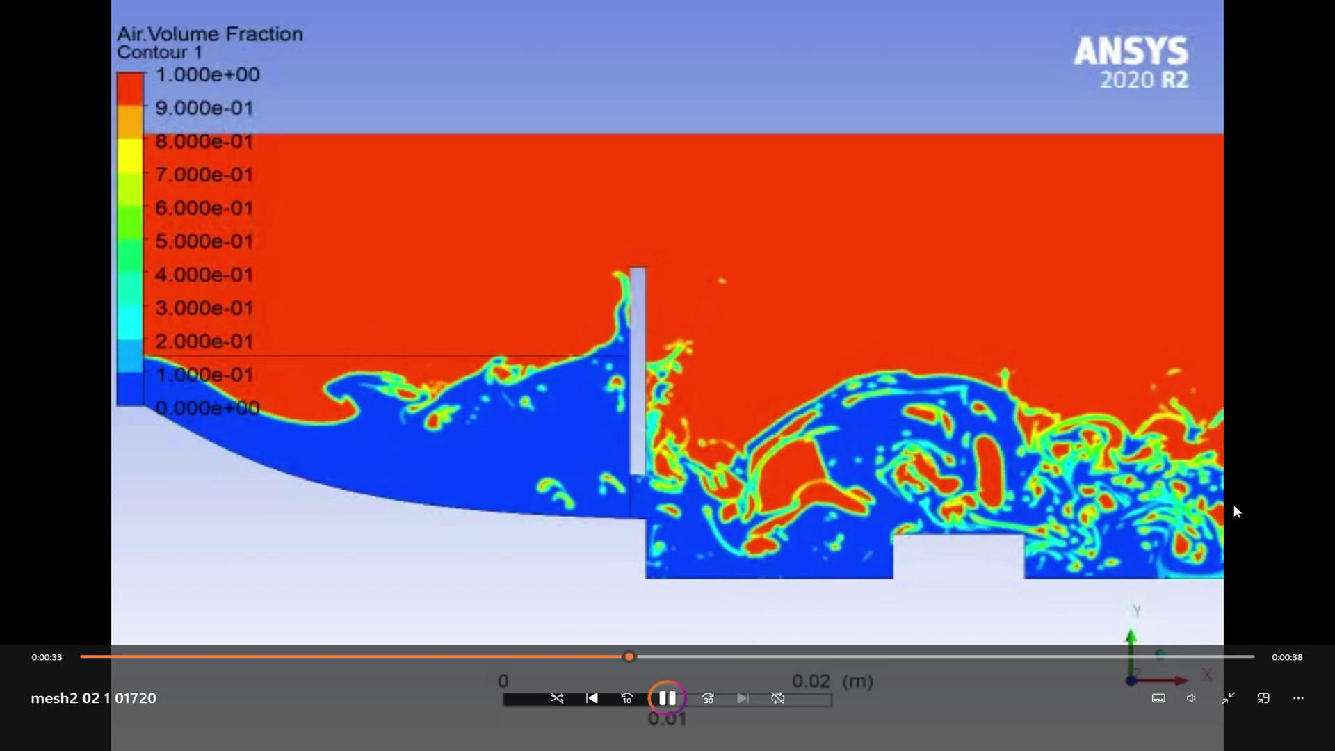